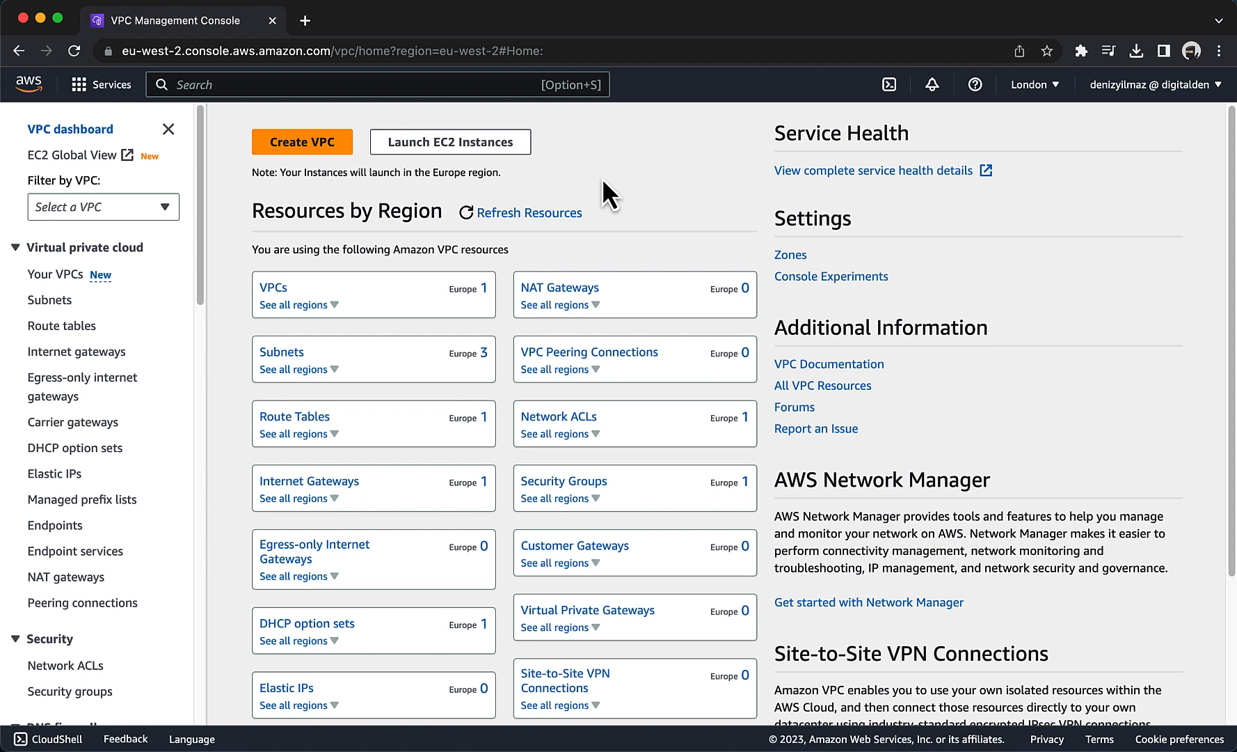
Start a new VPC, creating the VPC only, with the name tag WebServer.
left_click(68, 278)
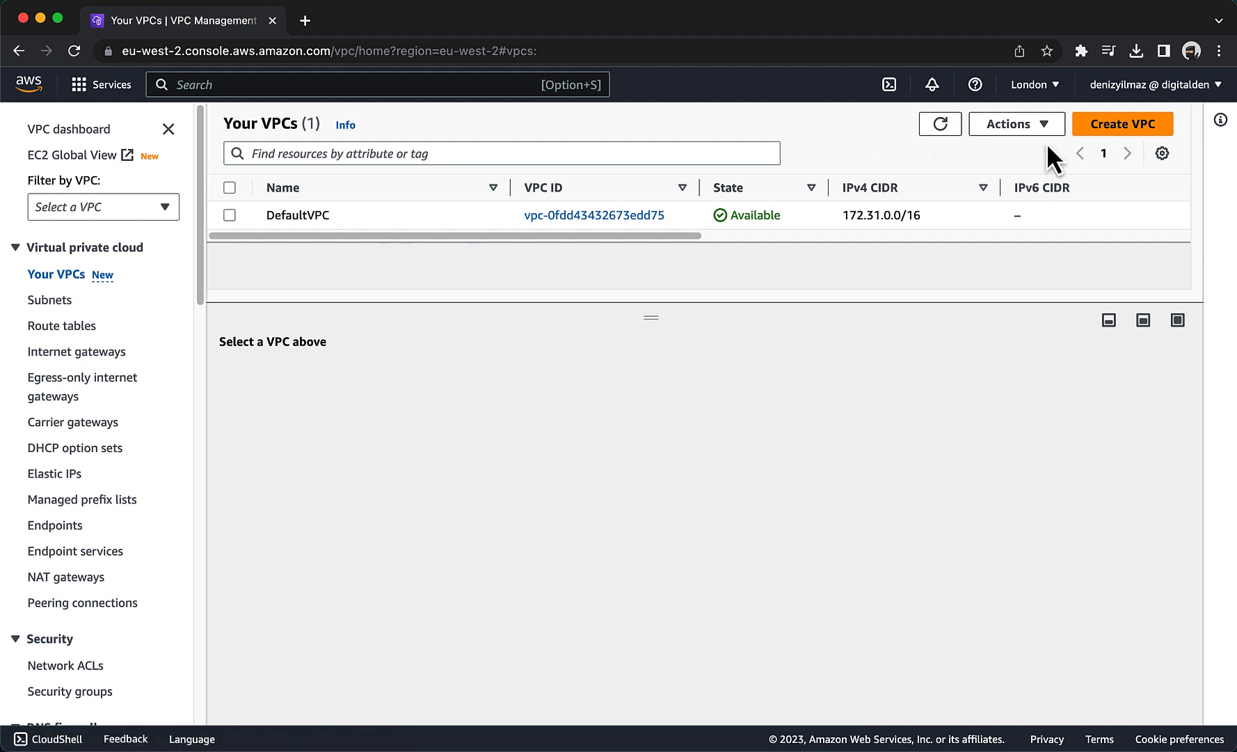
left_click(1103, 125)
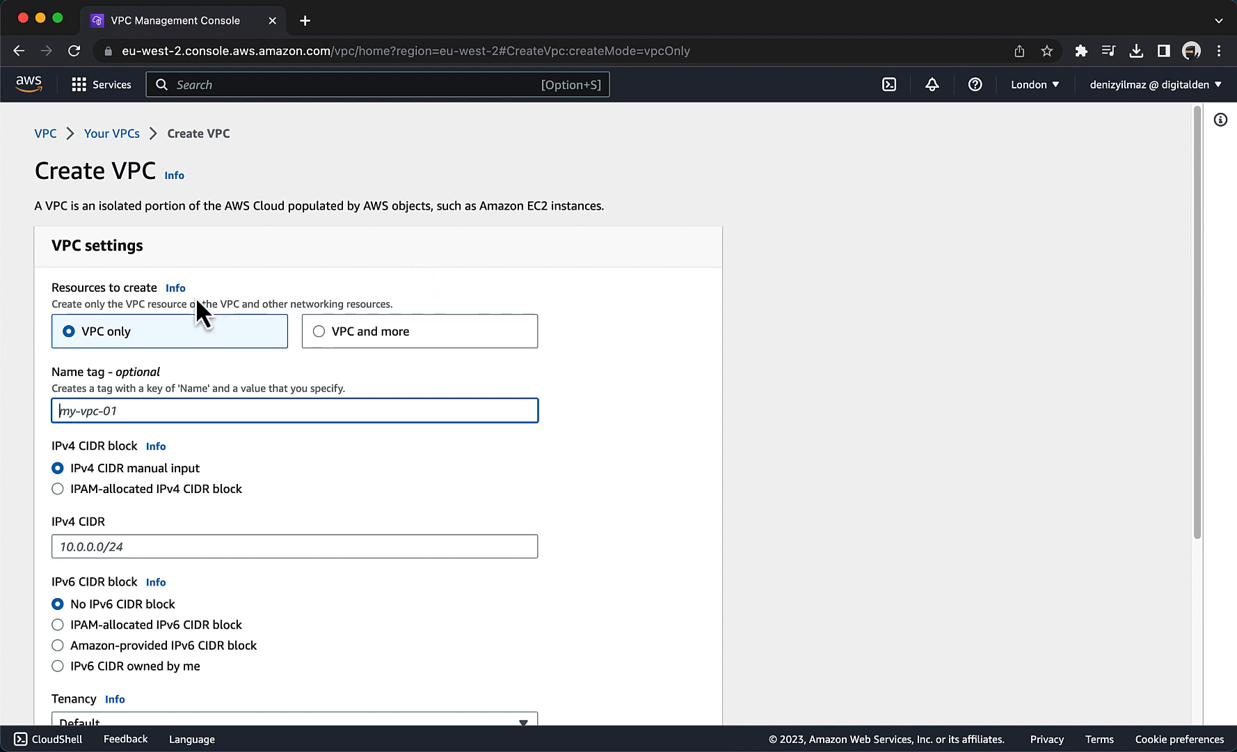
left_click(112, 333)
left_click(108, 409)
type("WebServer")
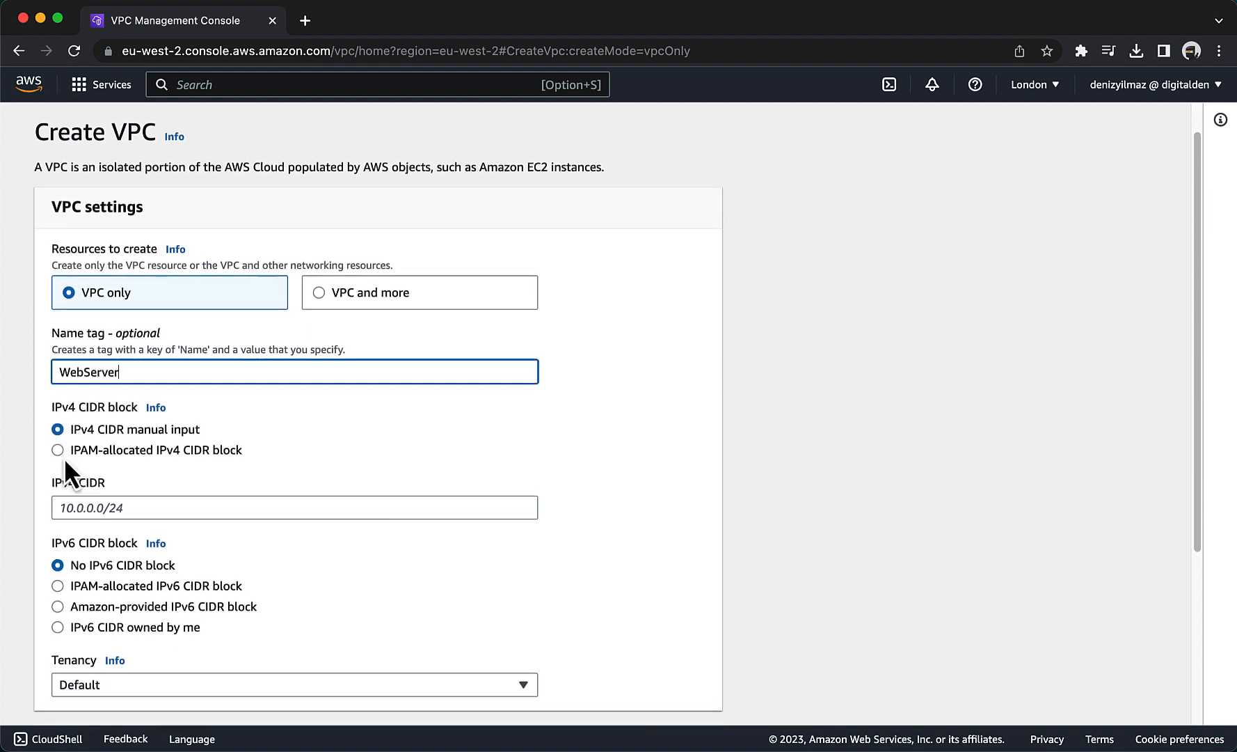
Set the VPC's IPv4 CIDR to 10.0.0.0/16 and create the VPC.
scroll(64, 457, "down", 2)
left_click(66, 484)
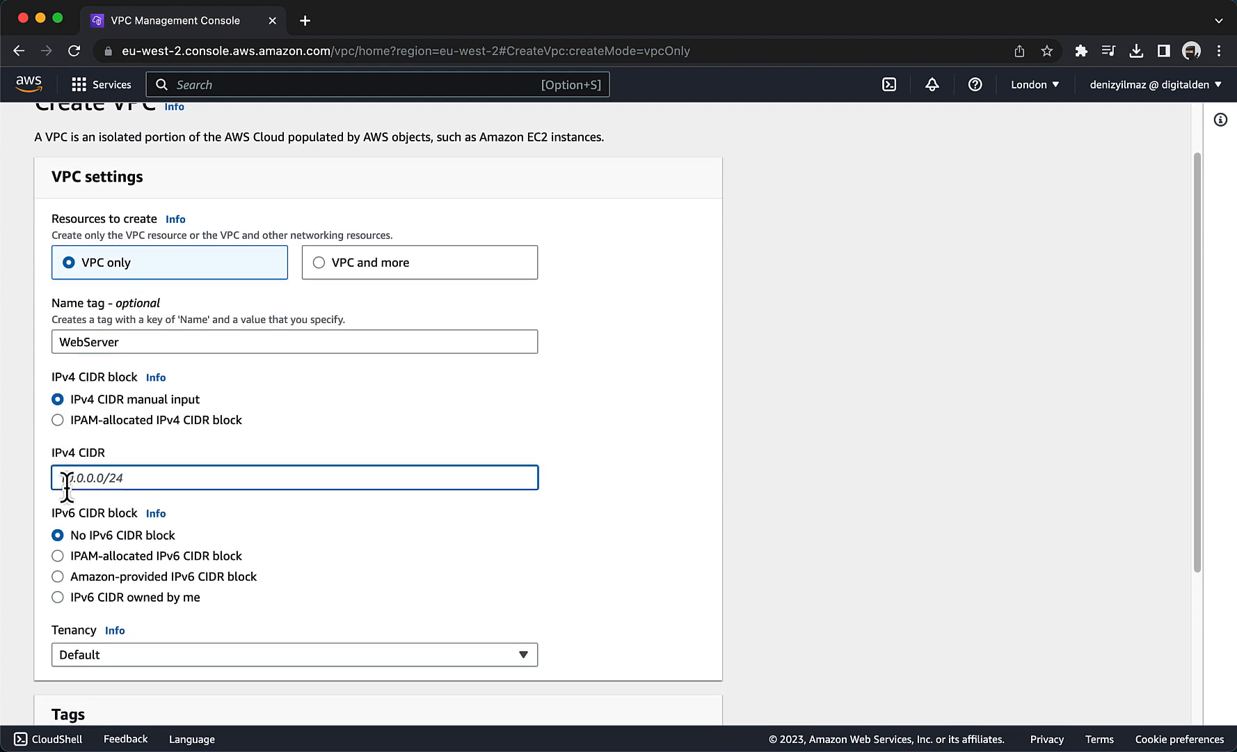
type("10.0.0.0/16")
scroll(125, 466, "down", 5)
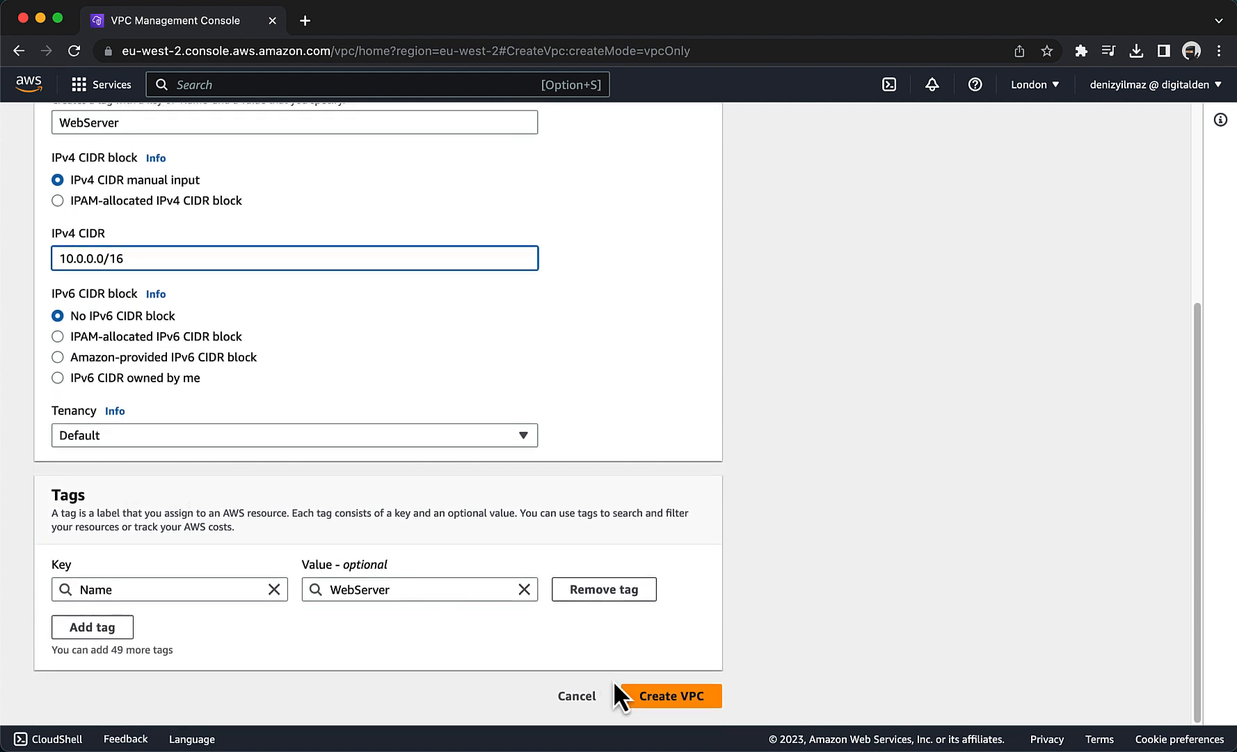
left_click(650, 699)
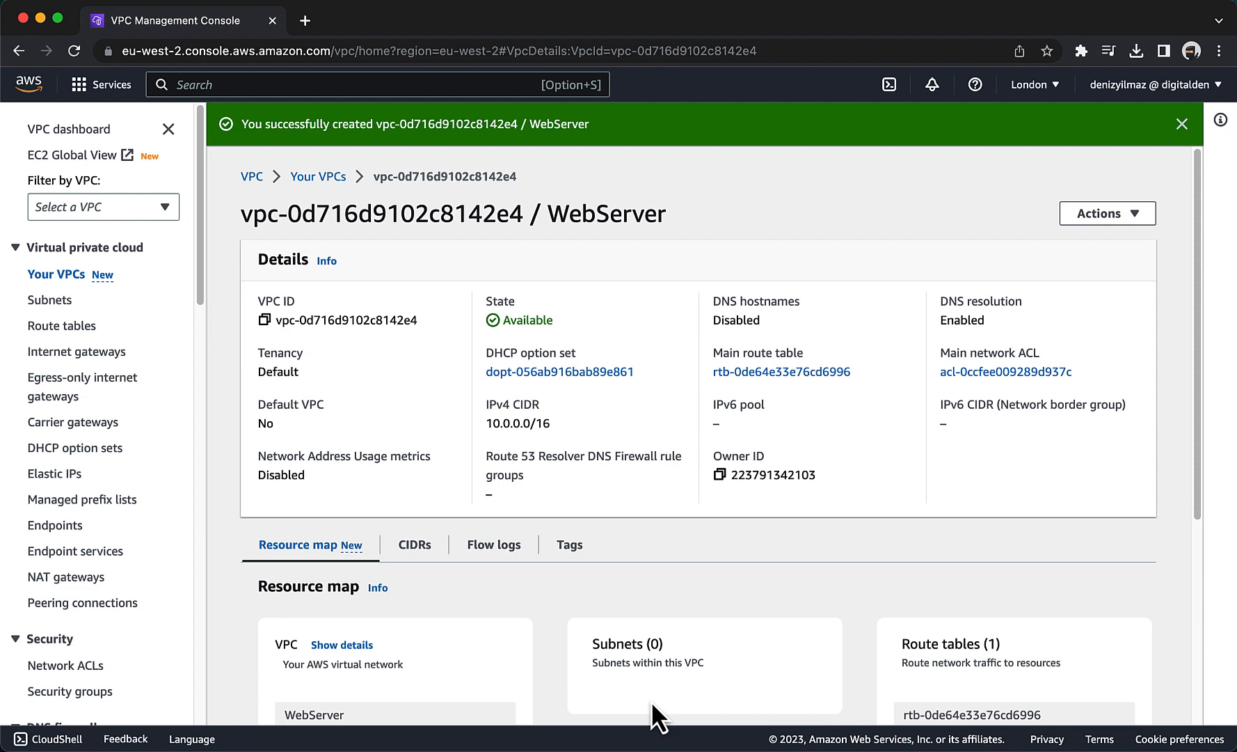
Check the WebServer VPC's tags, and enable DNS hostnames in its settings and save.
scroll(652, 701, "down", 3)
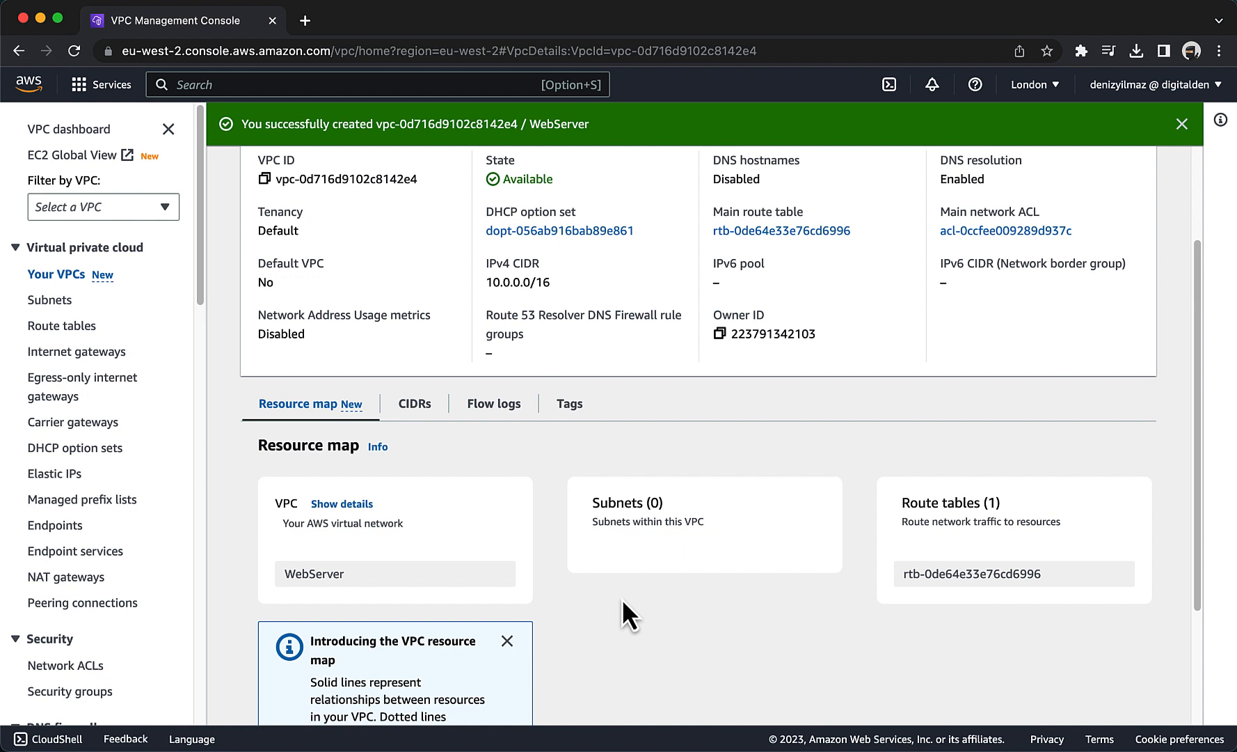
left_click(575, 411)
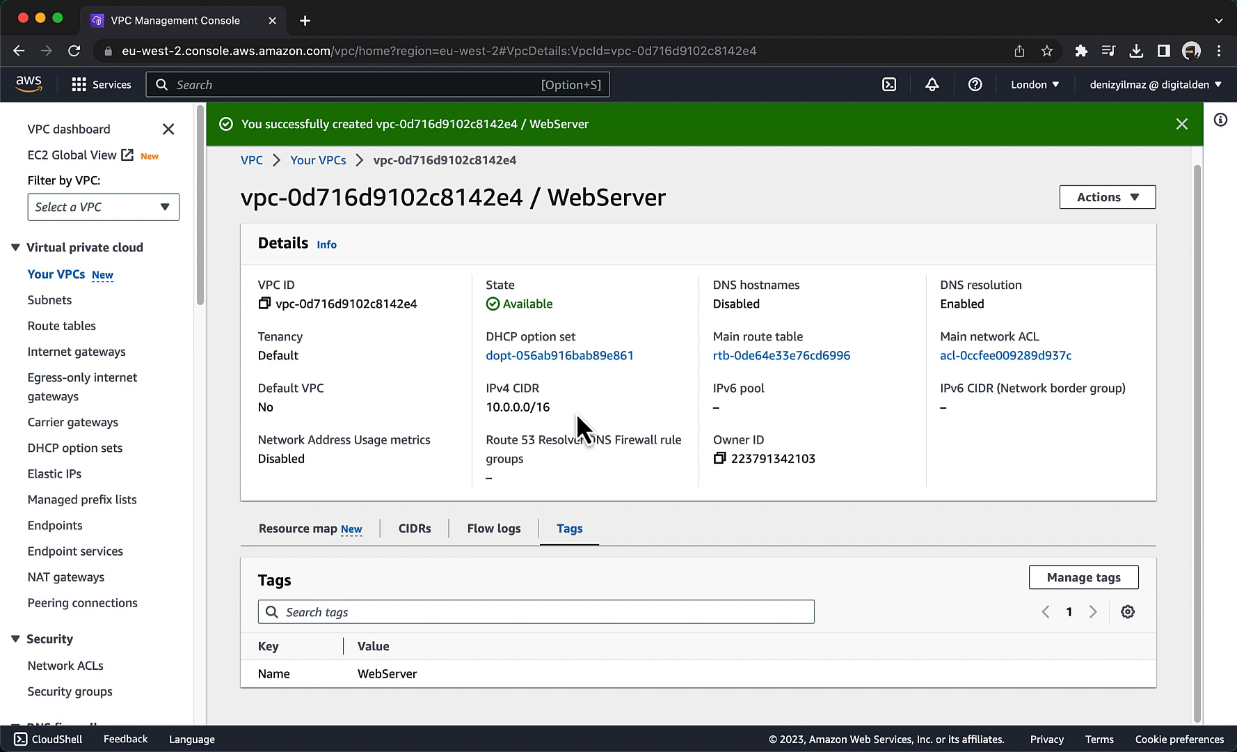
left_click(1084, 203)
left_click(1066, 243)
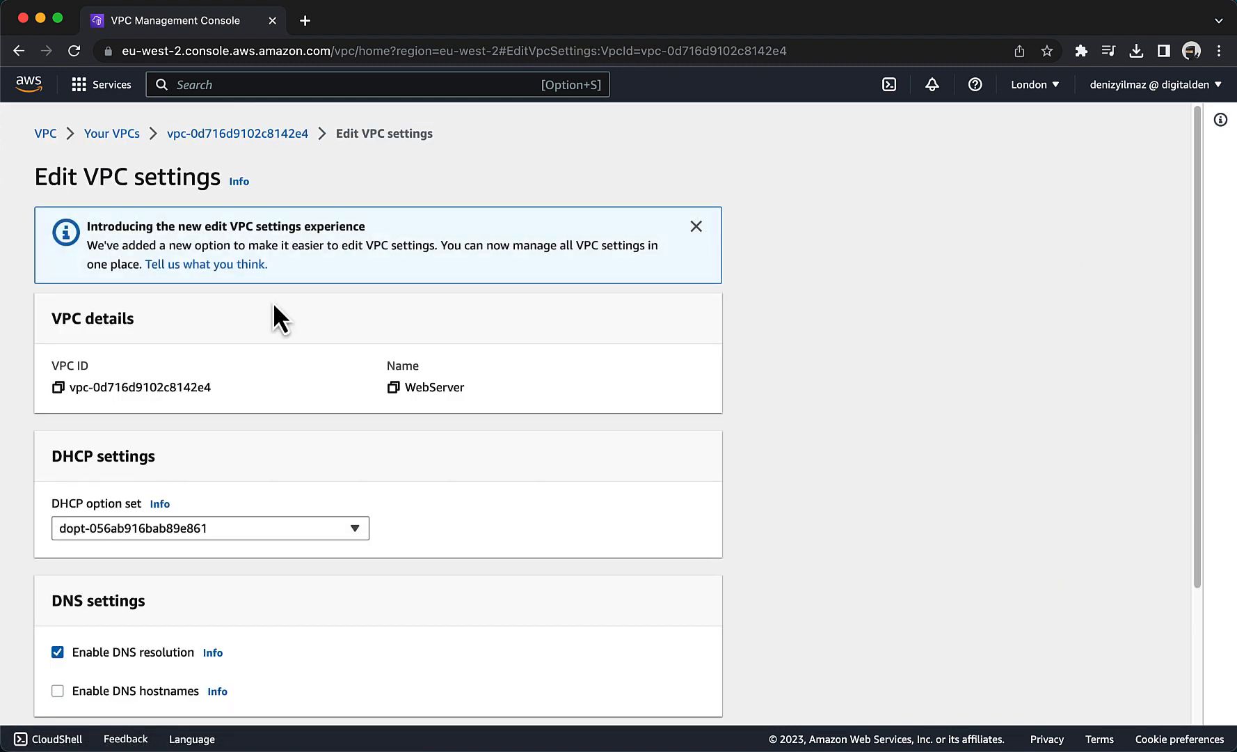
scroll(273, 306, "down", 3)
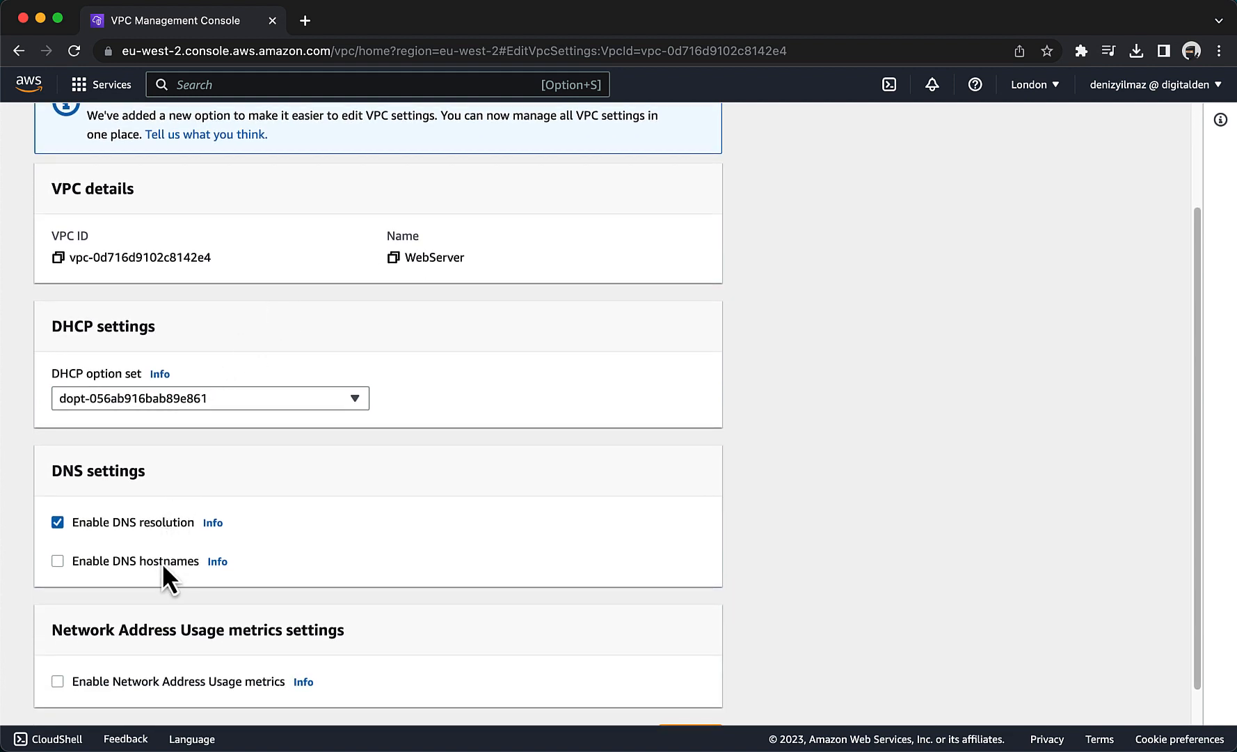
left_click(162, 562)
scroll(588, 532, "down", 1)
left_click(670, 690)
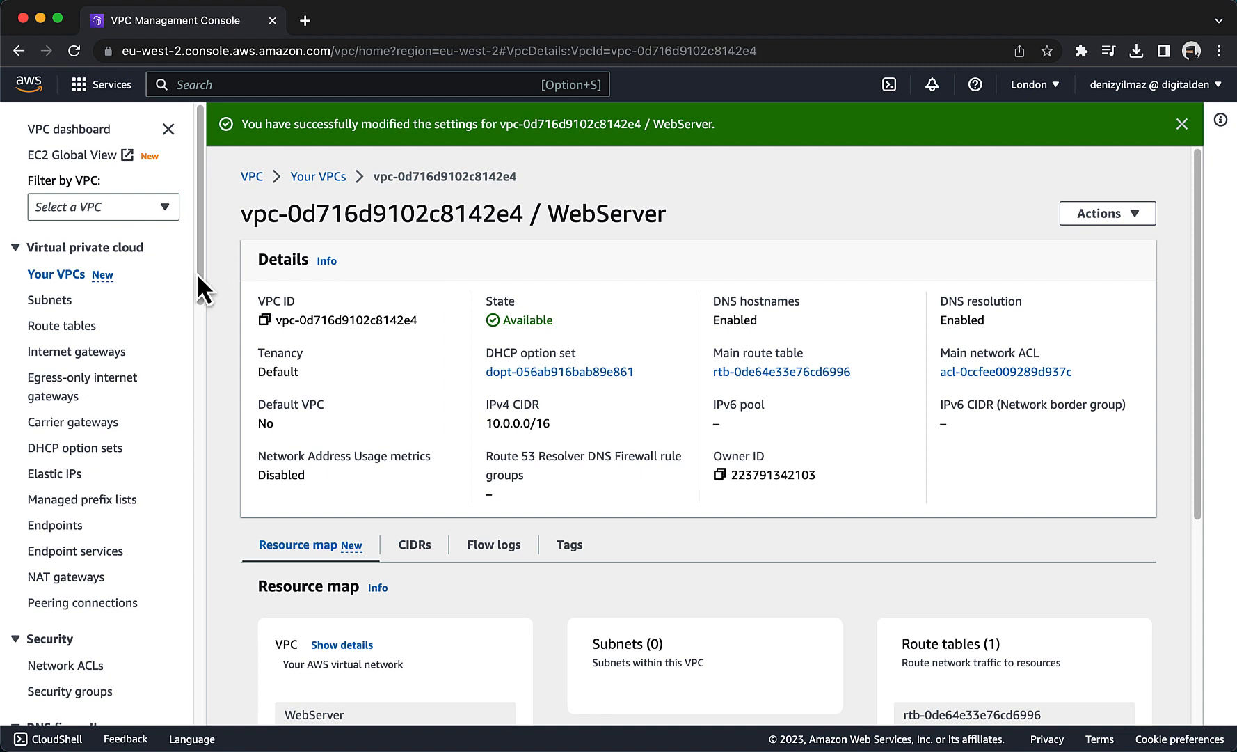
Display the subnets list filtered to the WebServer VPC.
left_click(47, 307)
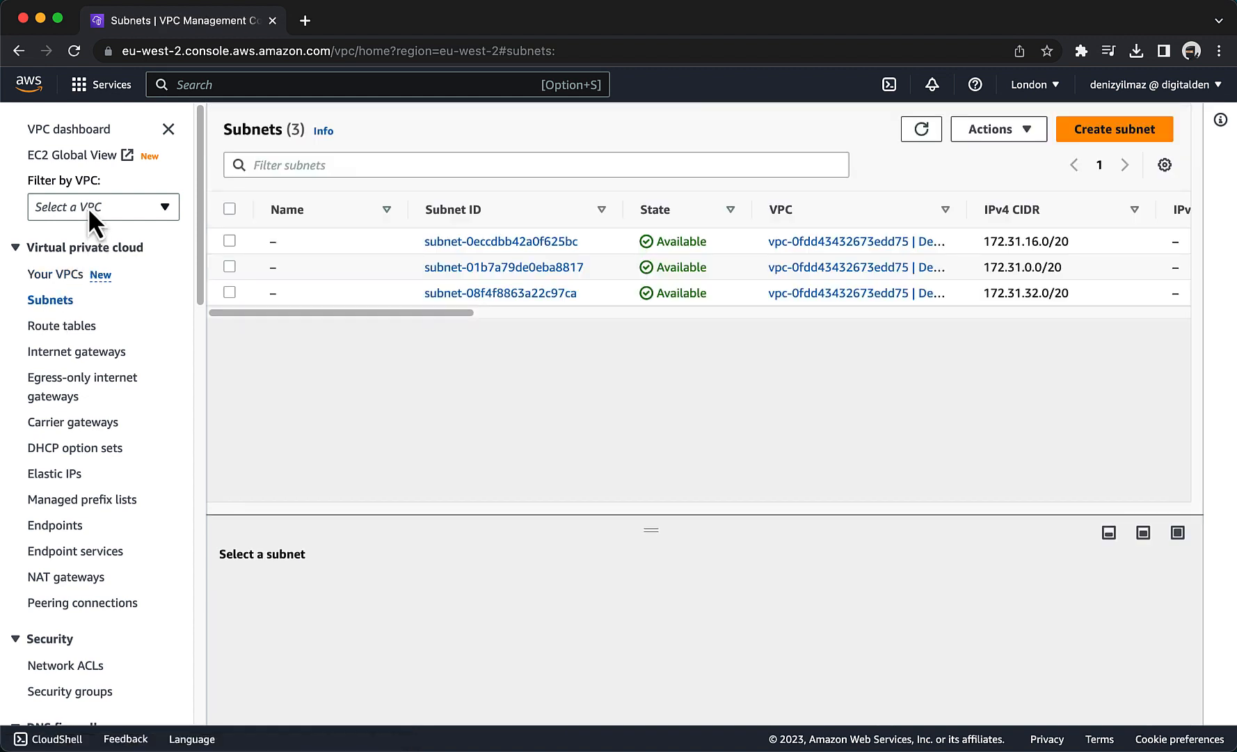
left_click(88, 206)
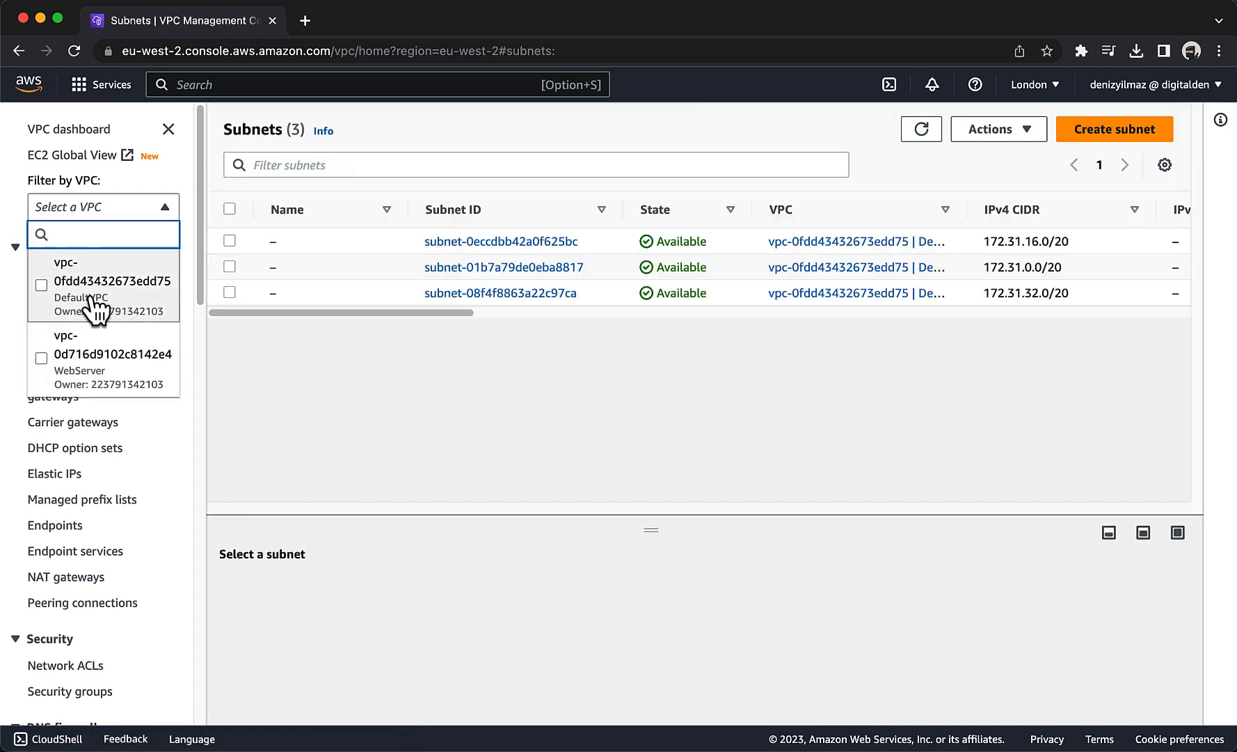
left_click(100, 375)
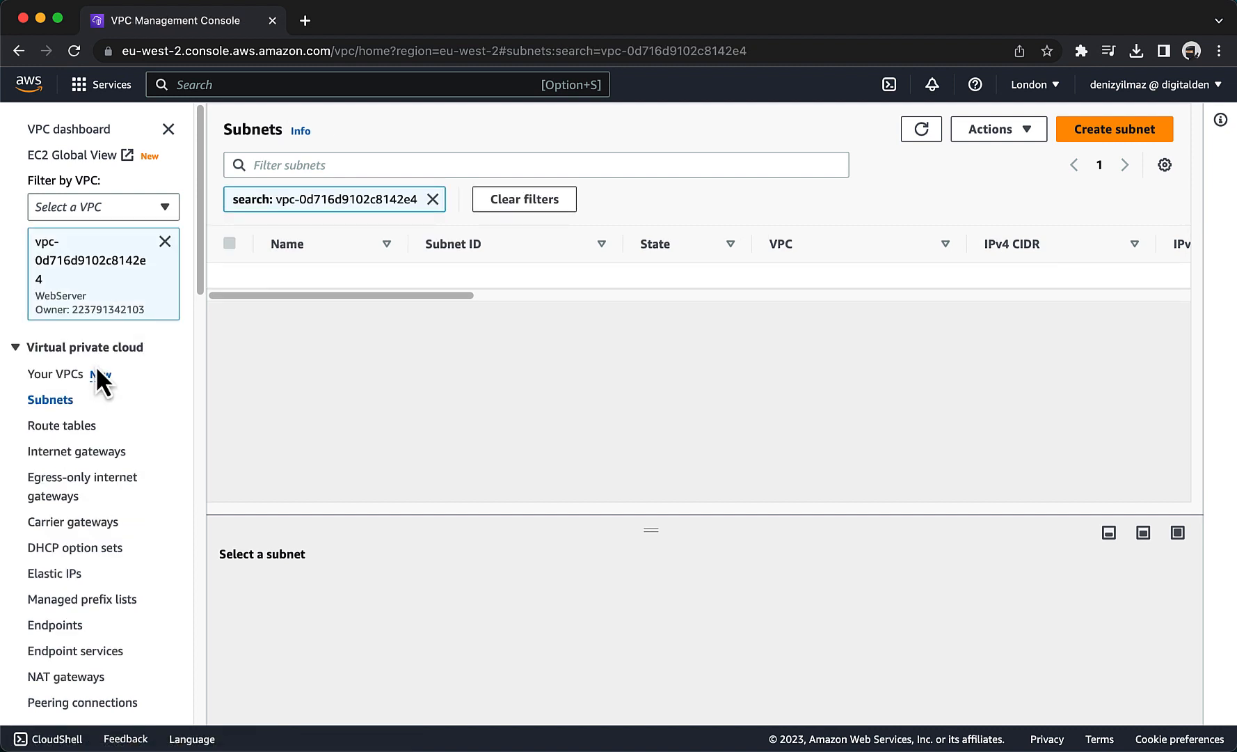
Start a new subnet in the WebServer VPC and name it PublicSubnet1.
left_click(1115, 145)
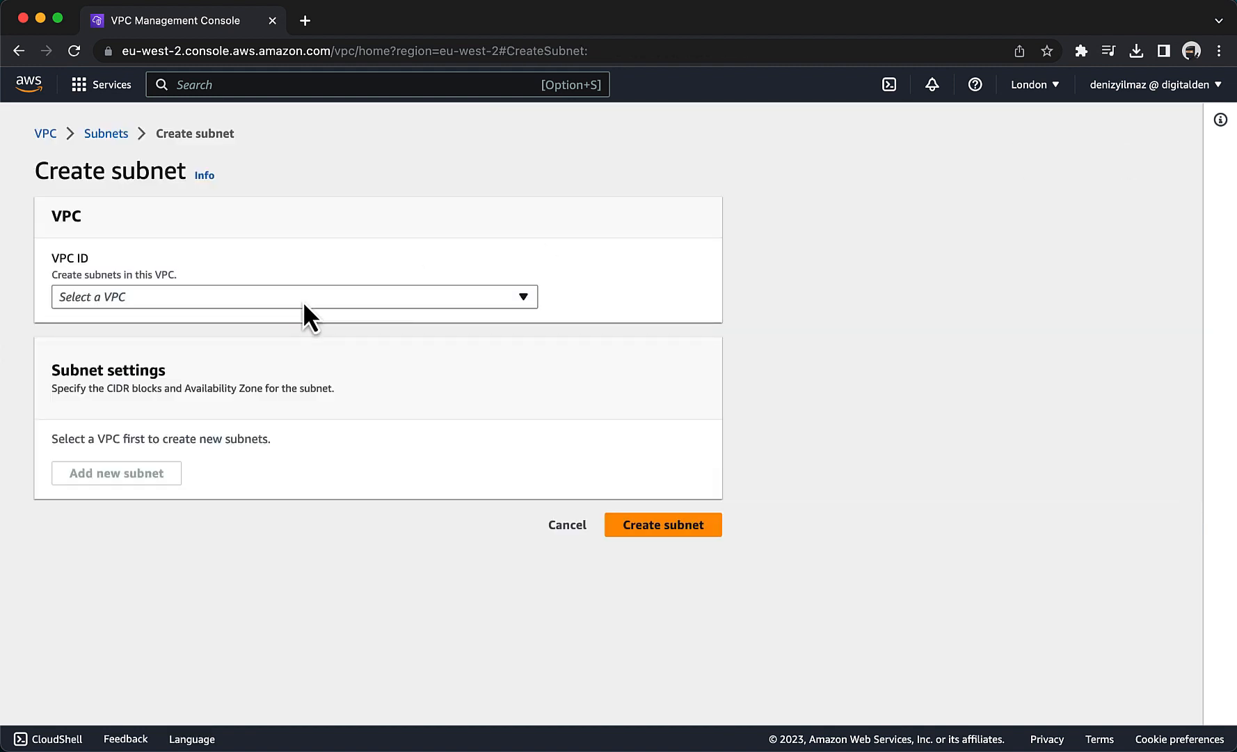
left_click(304, 307)
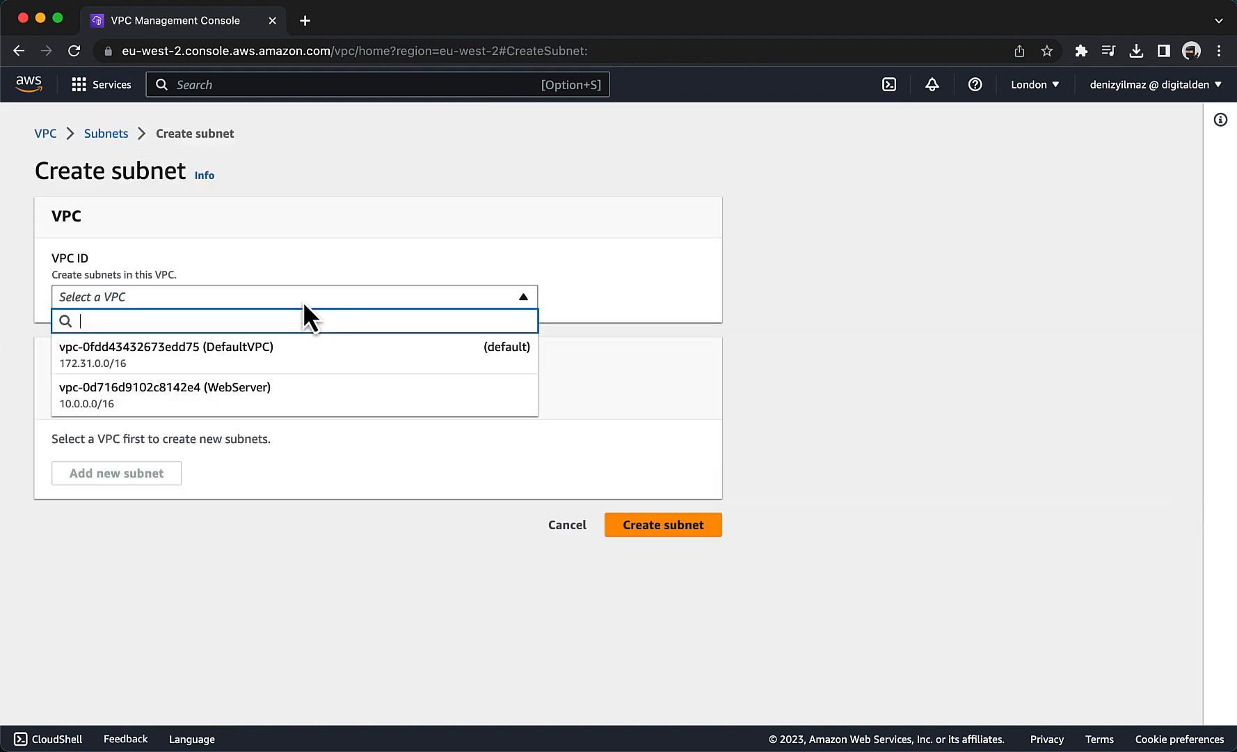
left_click(309, 394)
scroll(285, 409, "down", 3)
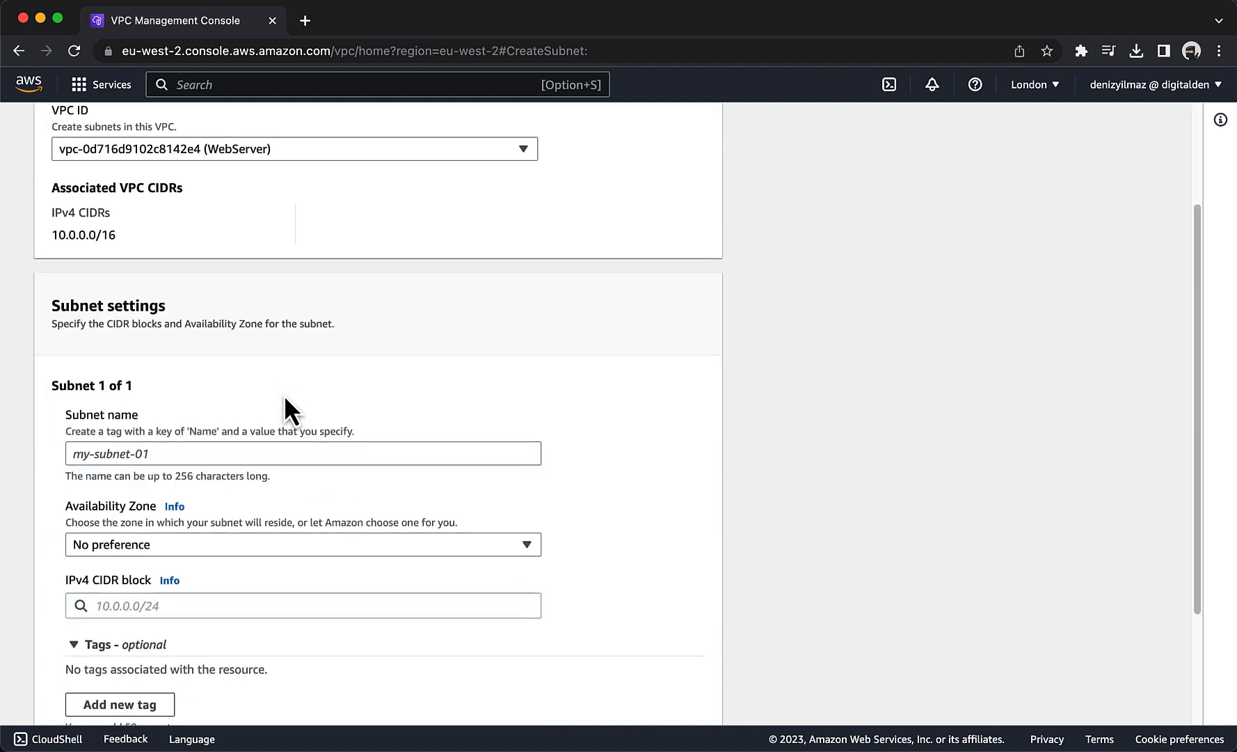
left_click(243, 413)
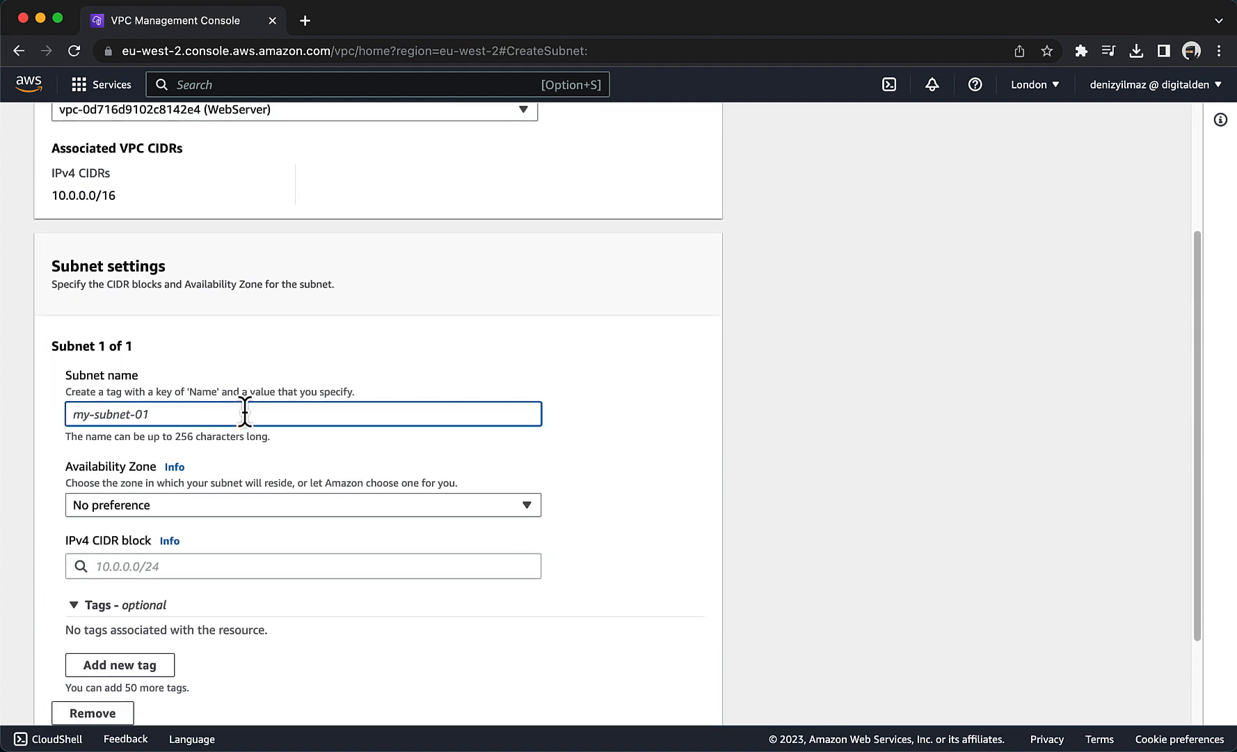
type("Public")
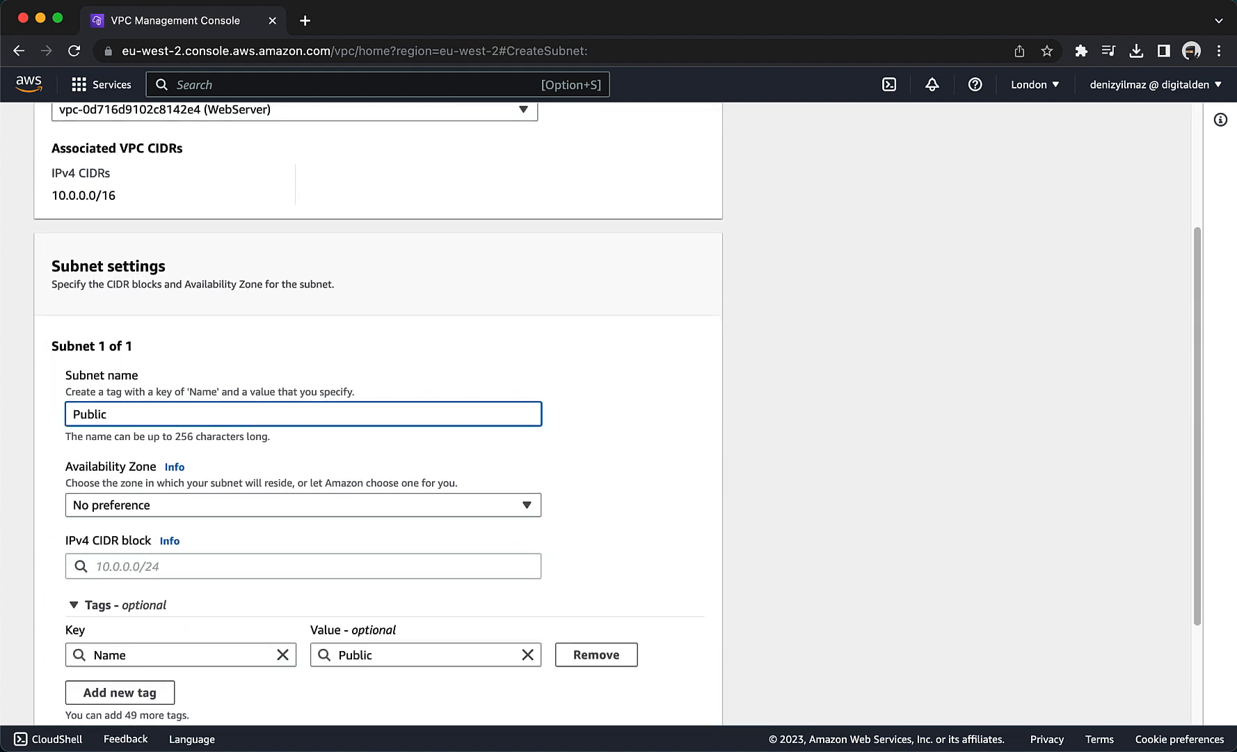
type("Subnet1")
Set the subnet's Availability Zone to Europe (London) / eu-west-2a and its IPv4 CIDR block to 10.0.0.0/24, and create it.
scroll(233, 417, "down", 1)
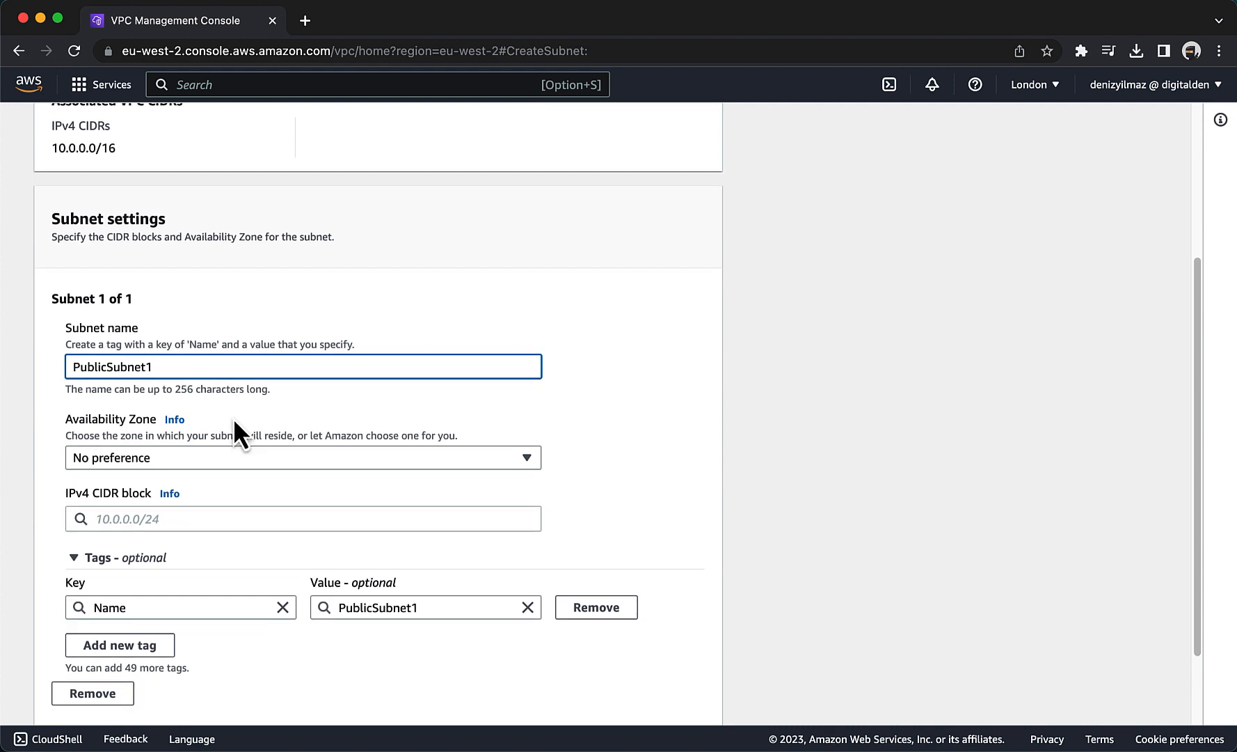
scroll(211, 446, "down", 1)
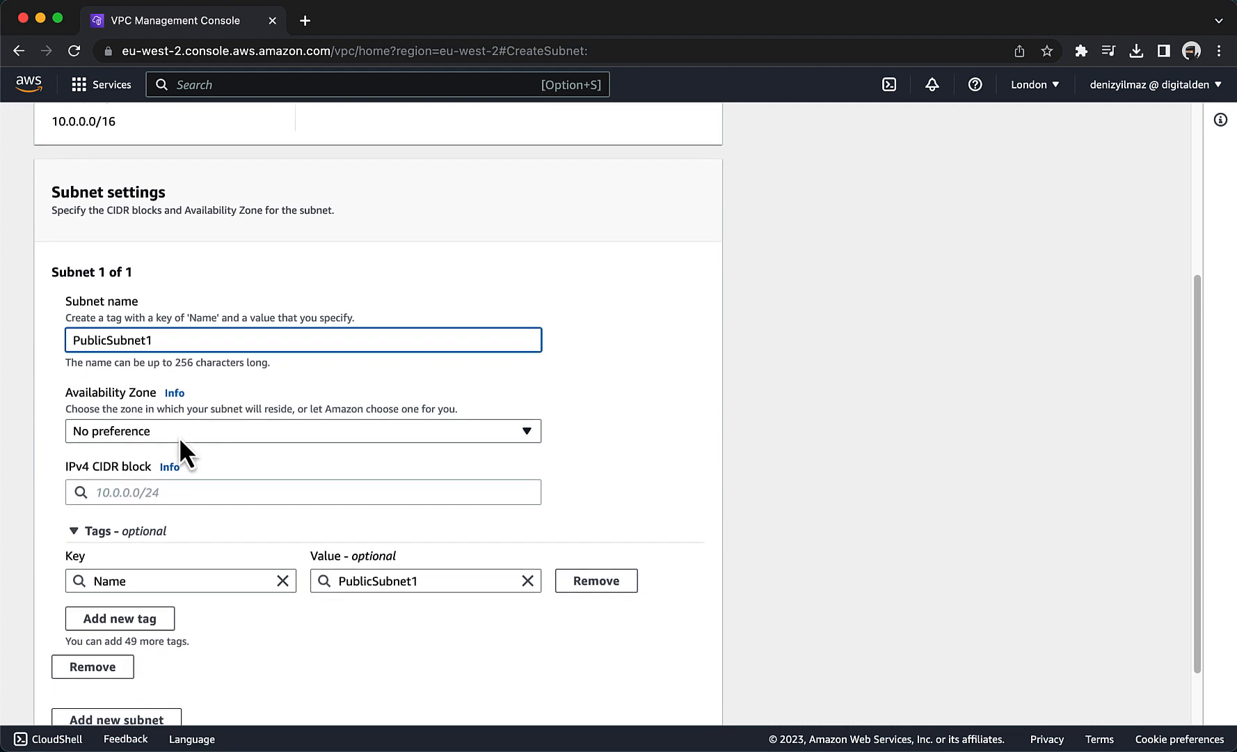
left_click(179, 437)
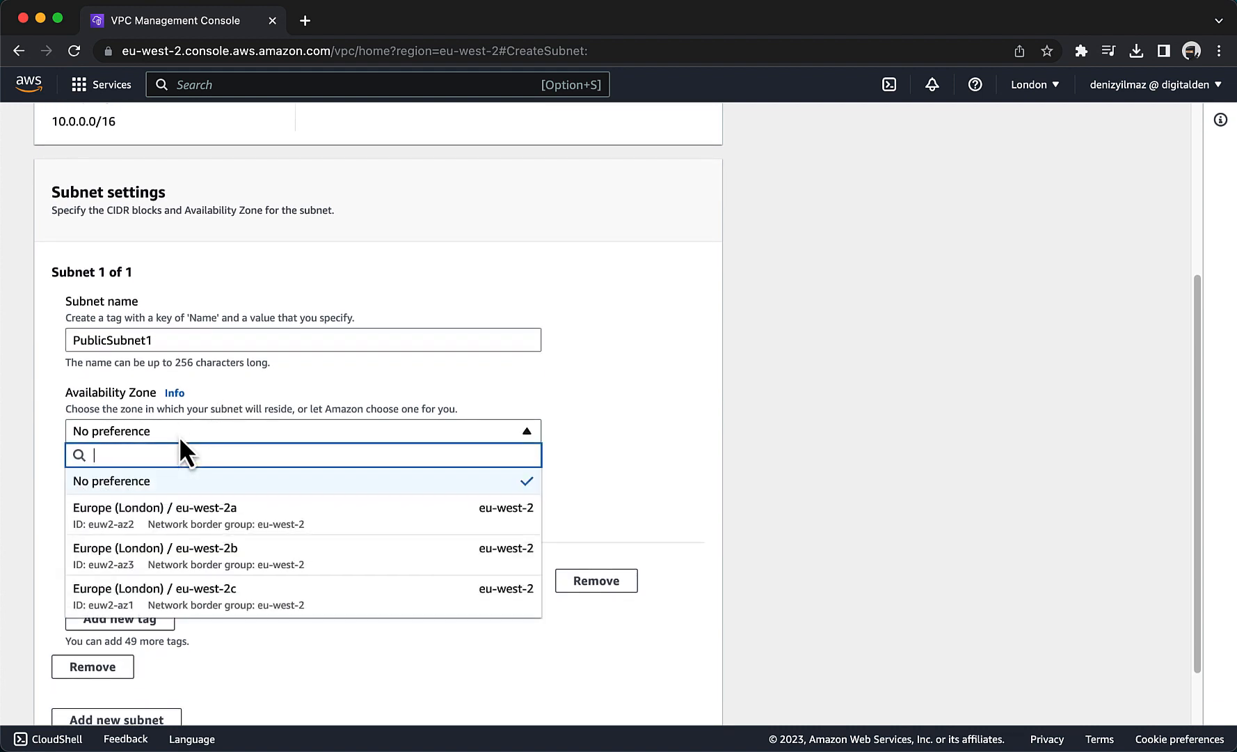
left_click(185, 515)
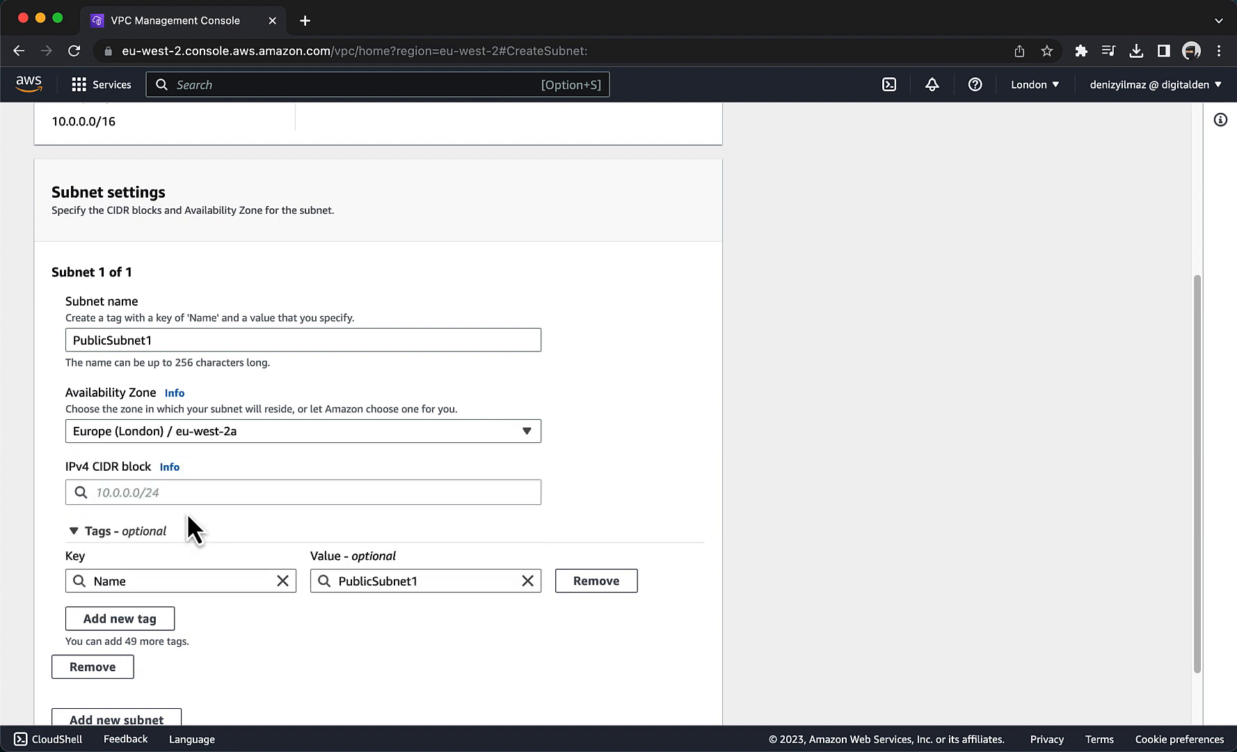
left_click(171, 494)
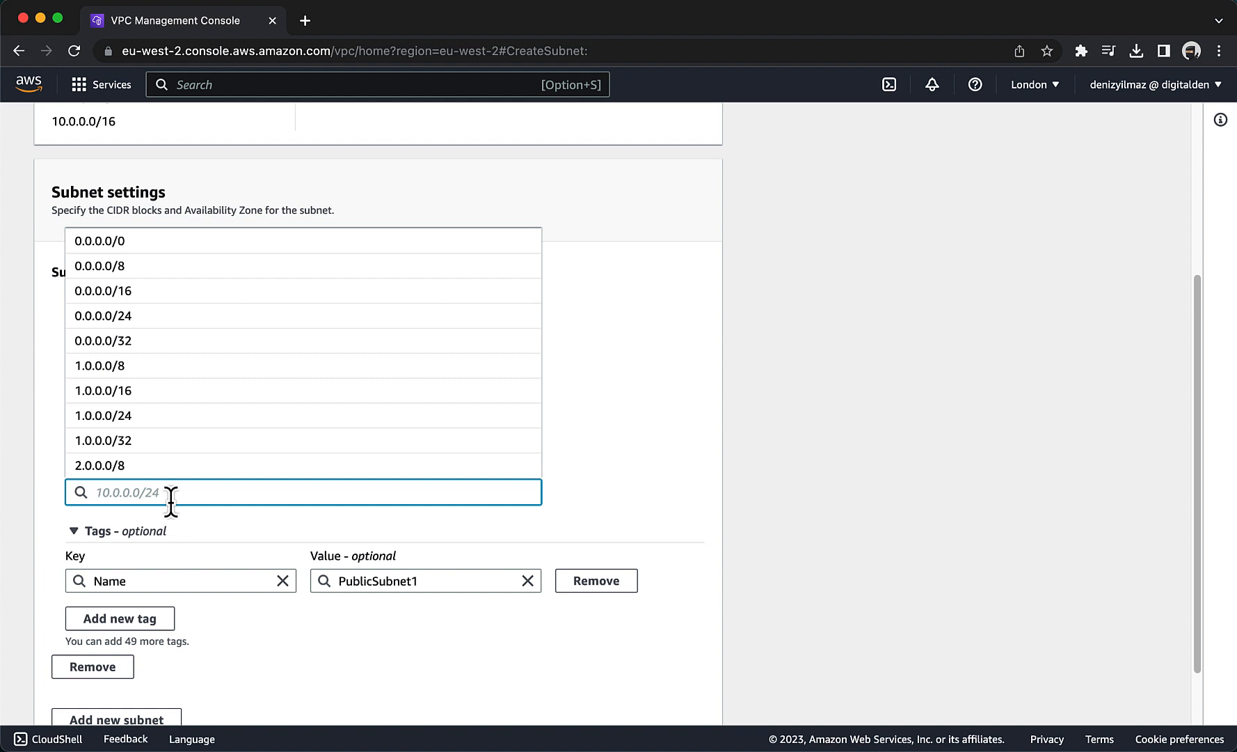
type("10.0.0.0")
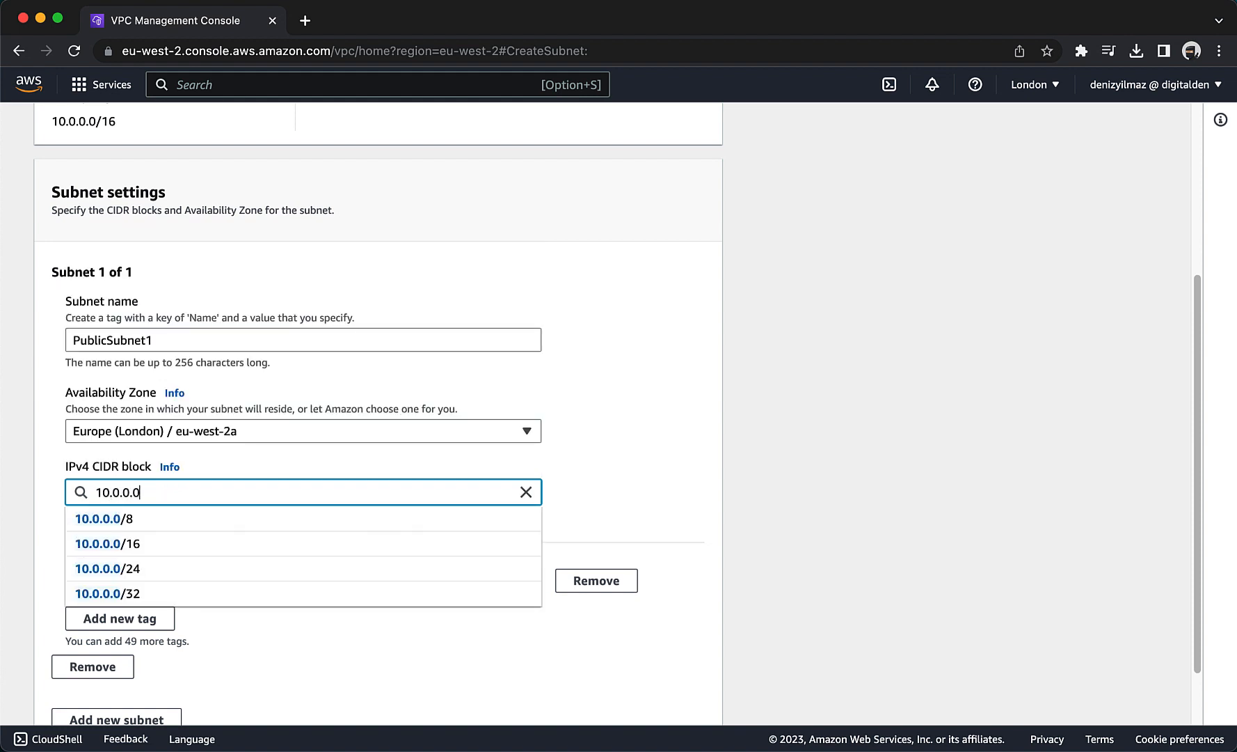
type("/24")
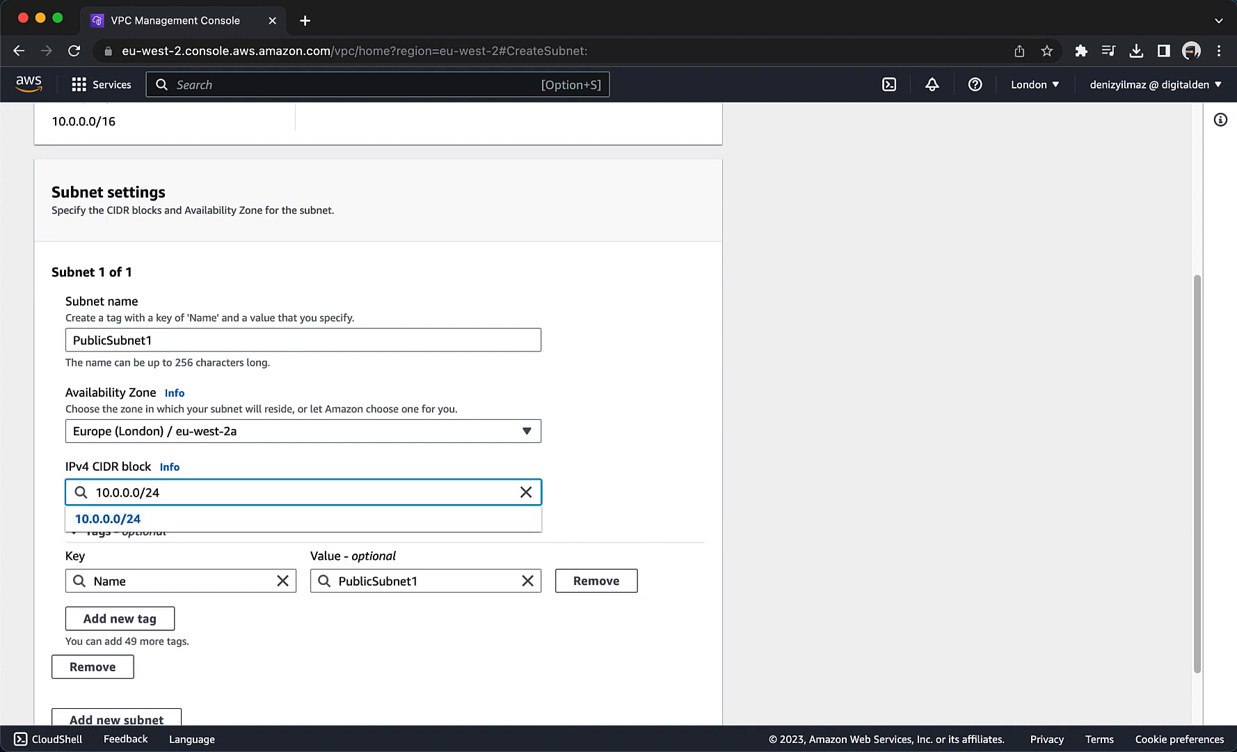
left_click(167, 520)
scroll(171, 534, "down", 3)
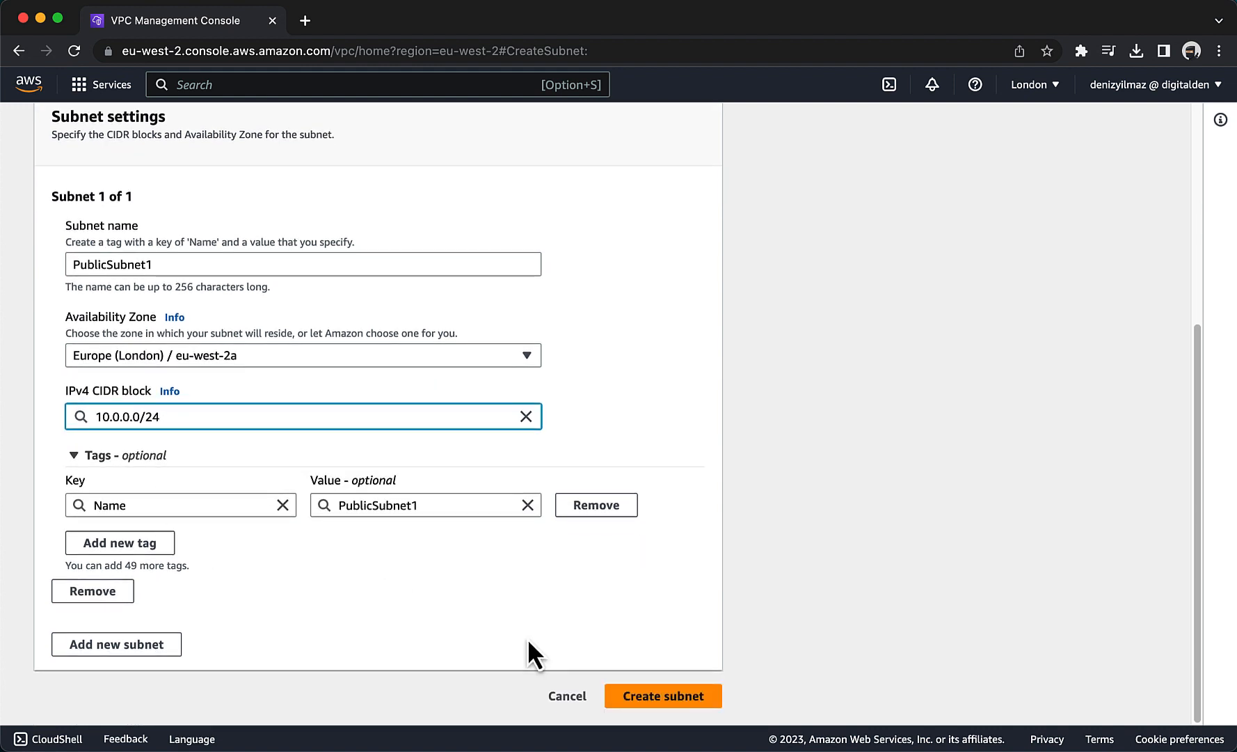
left_click(645, 696)
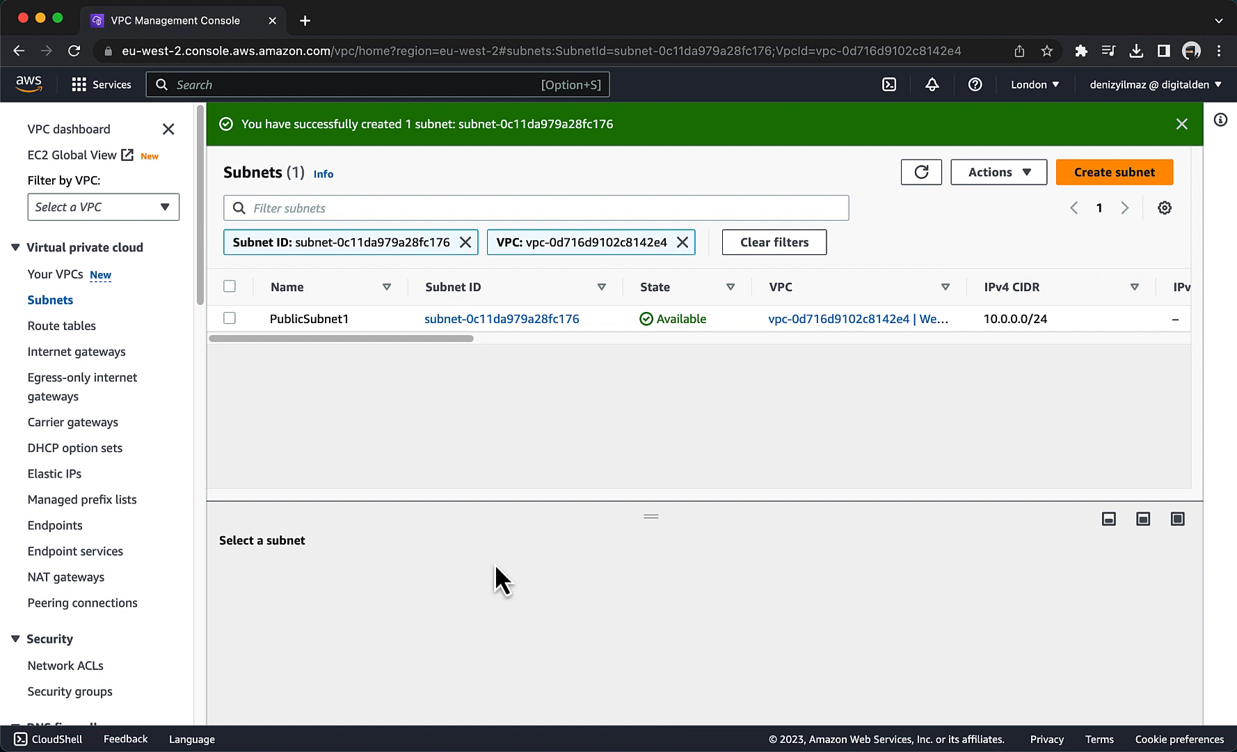
Enable auto-assign public IPv4 address in the PublicSubnet1 settings and save.
left_click(230, 319)
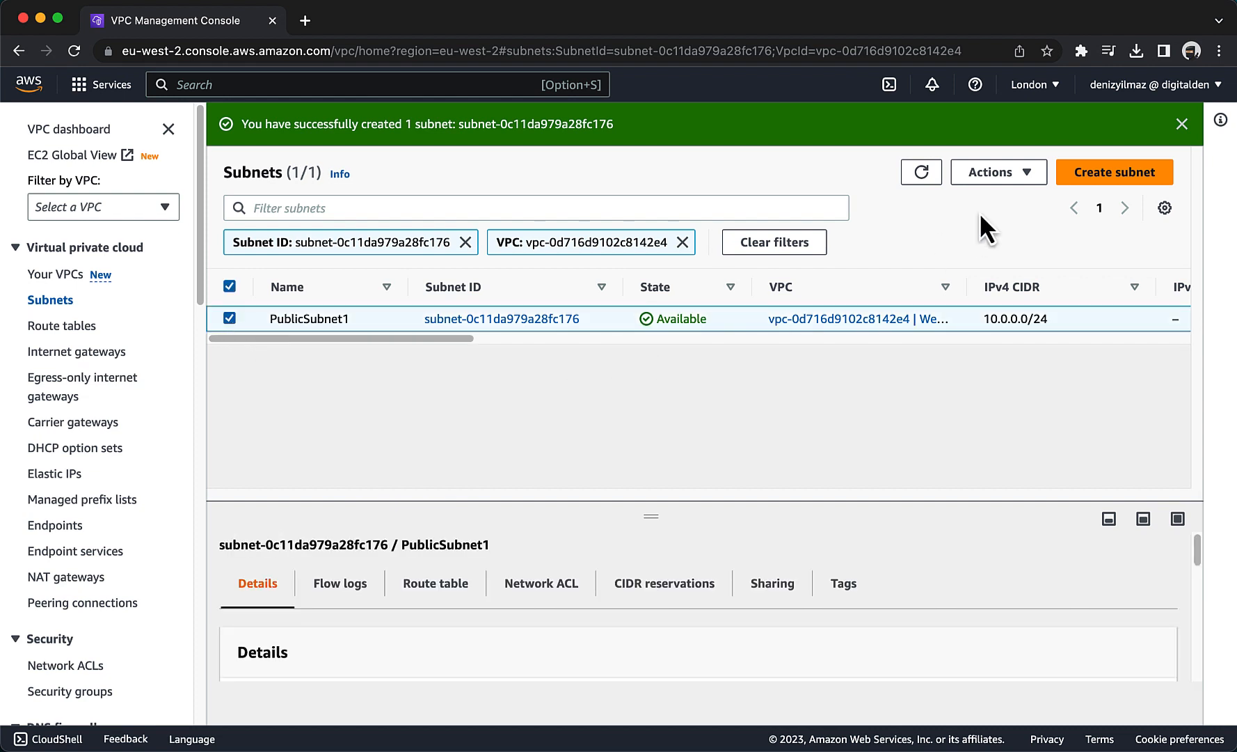
left_click(999, 175)
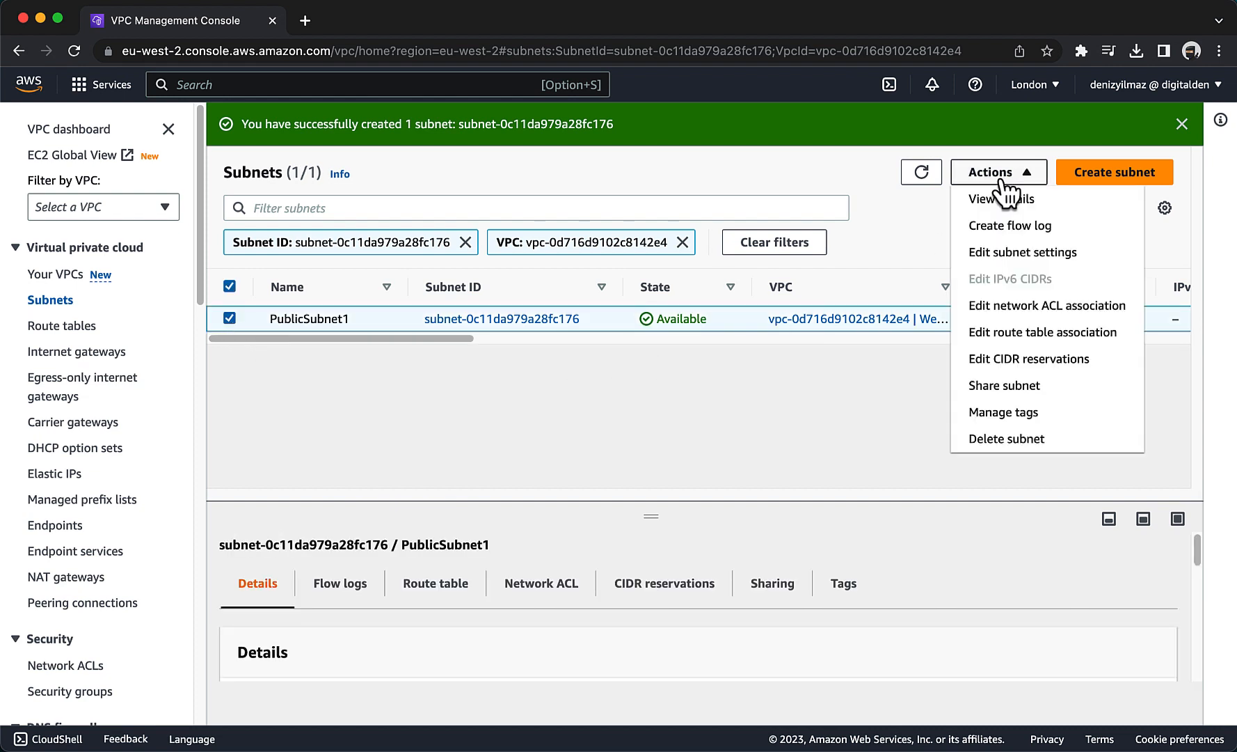
left_click(1002, 252)
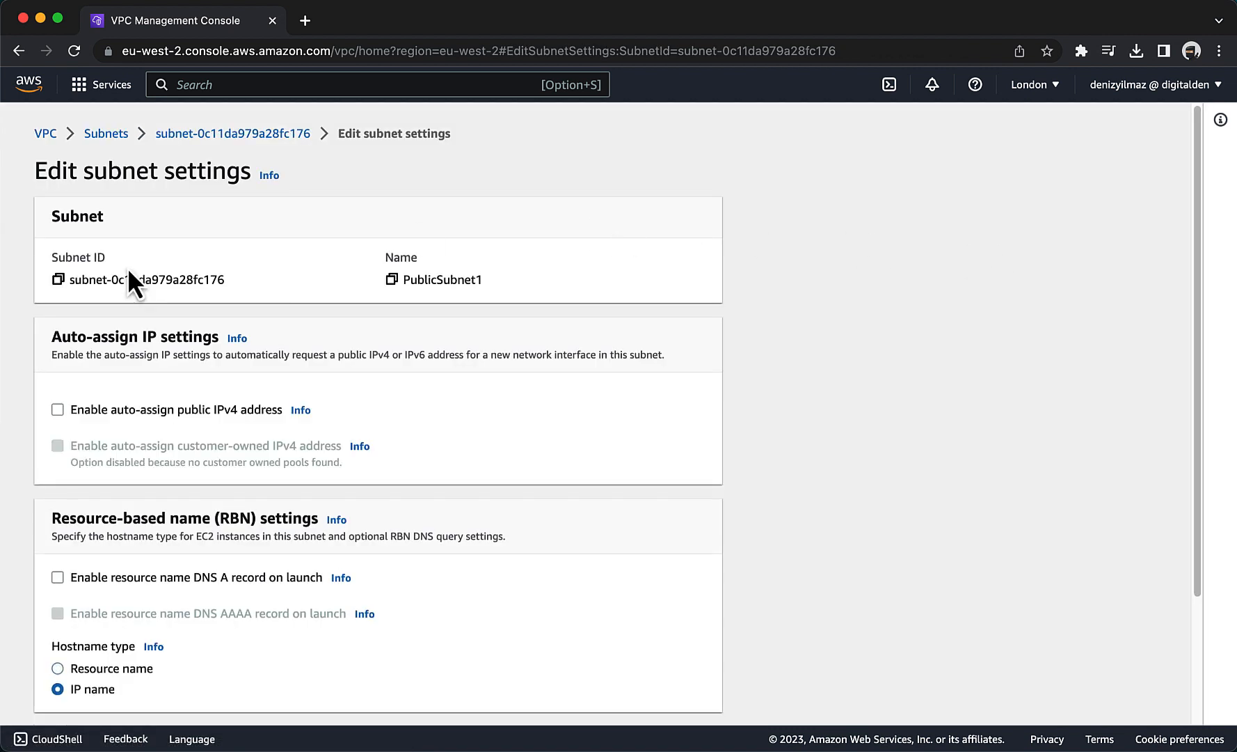
left_click(58, 410)
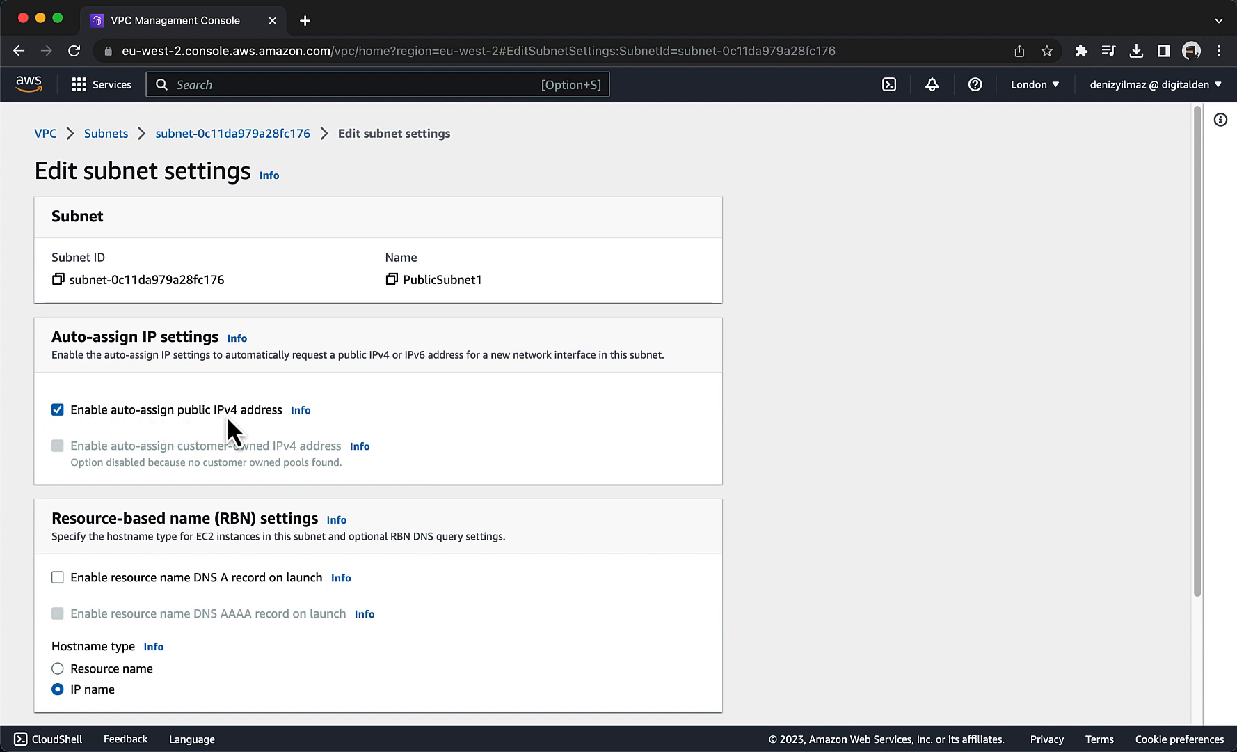
scroll(248, 418, "down", 5)
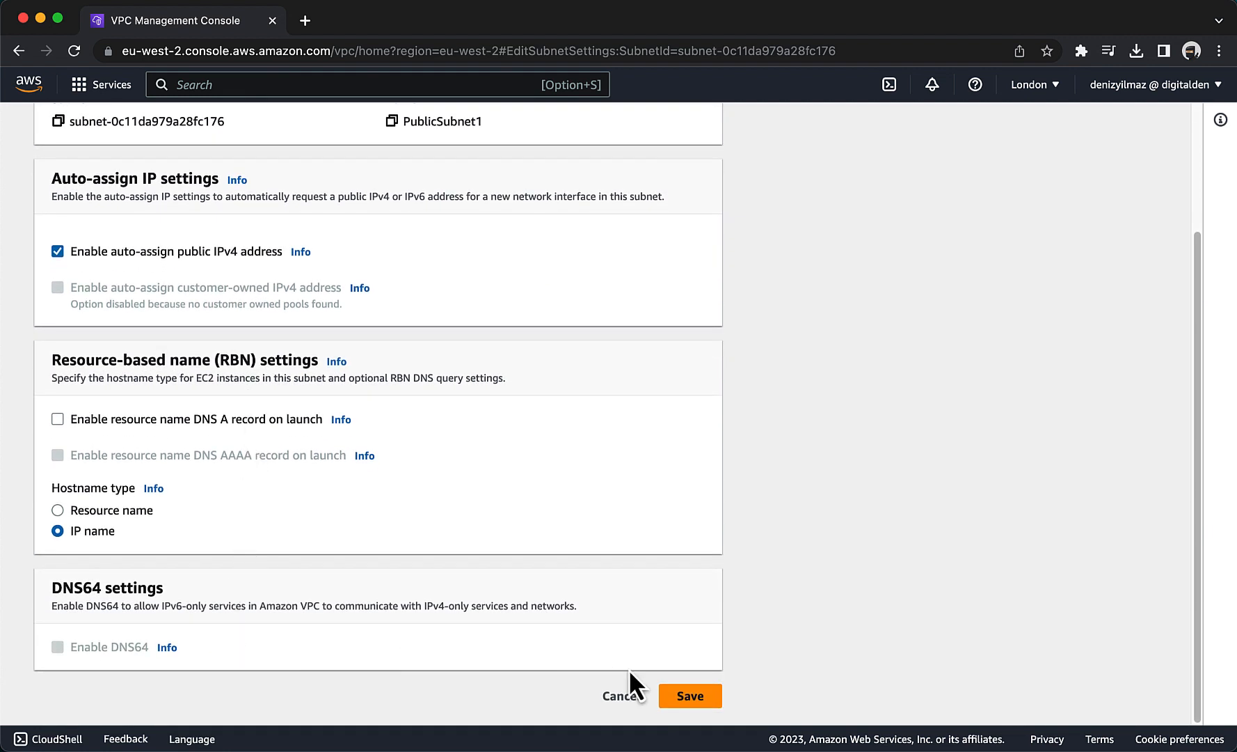
left_click(688, 695)
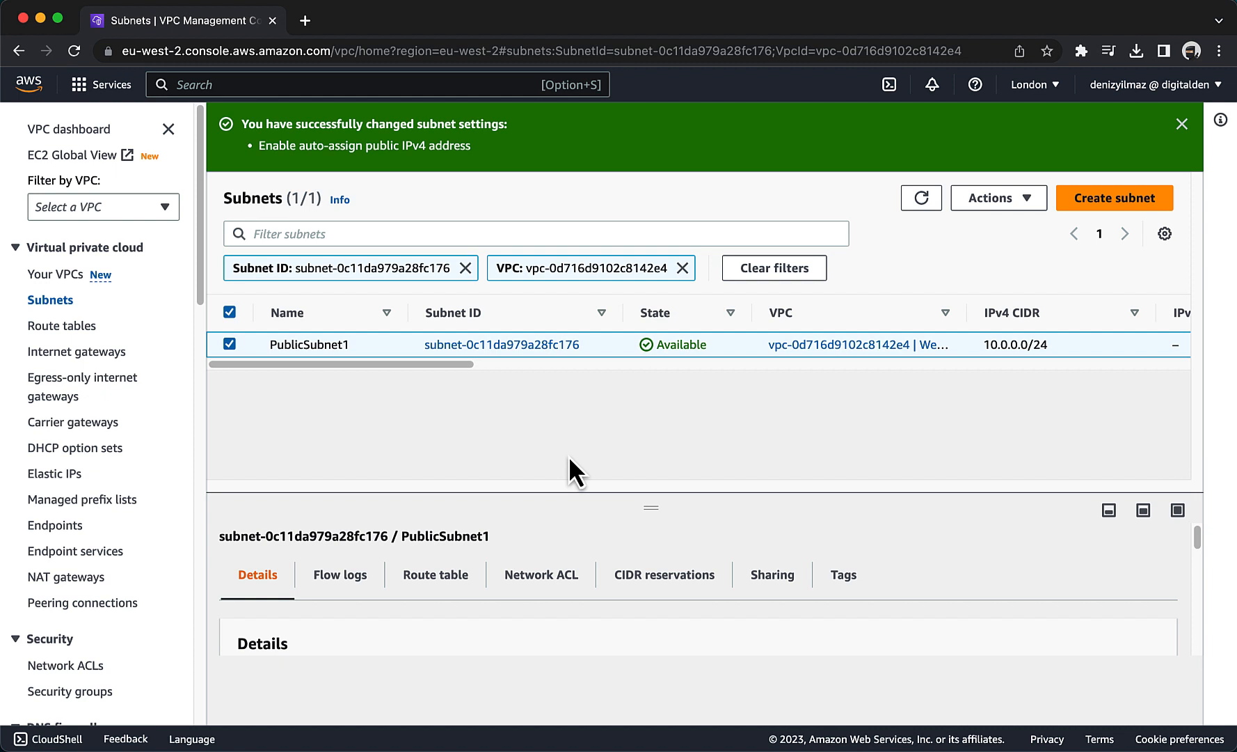
Start a new subnet in the WebServer VPC and name it PrivateSubnet1.
left_click(1112, 201)
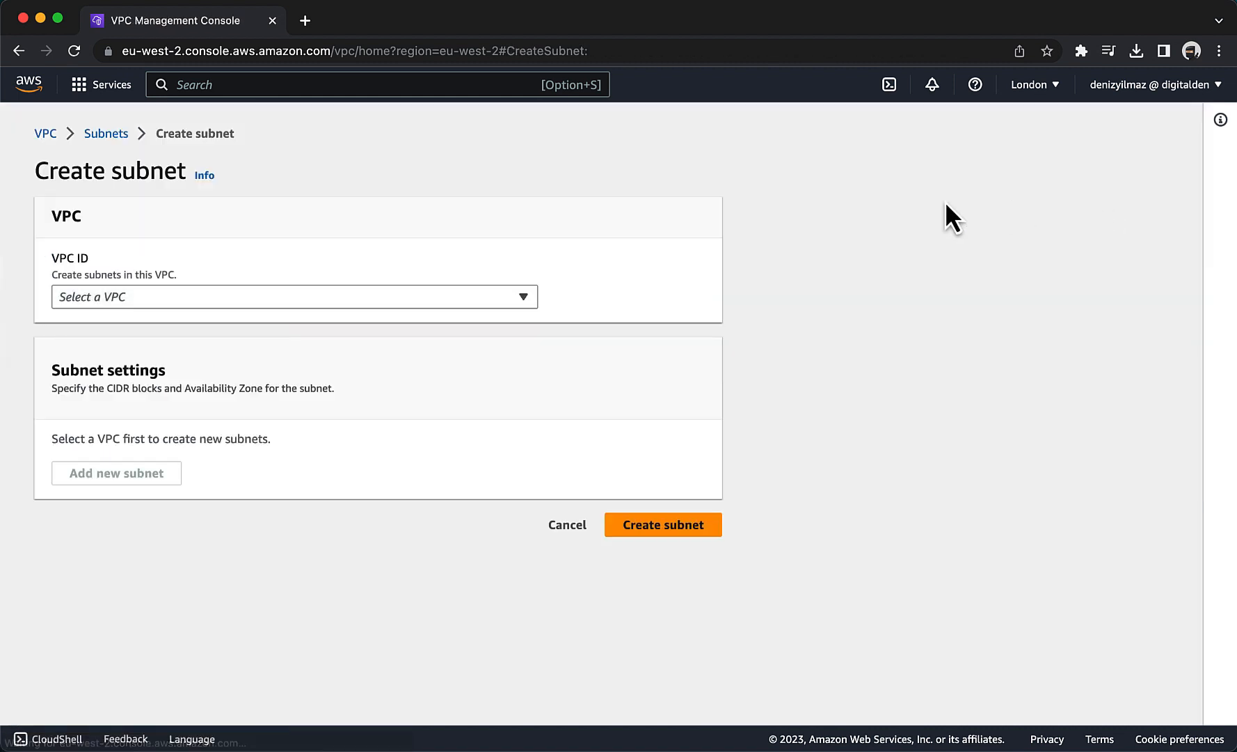
left_click(221, 303)
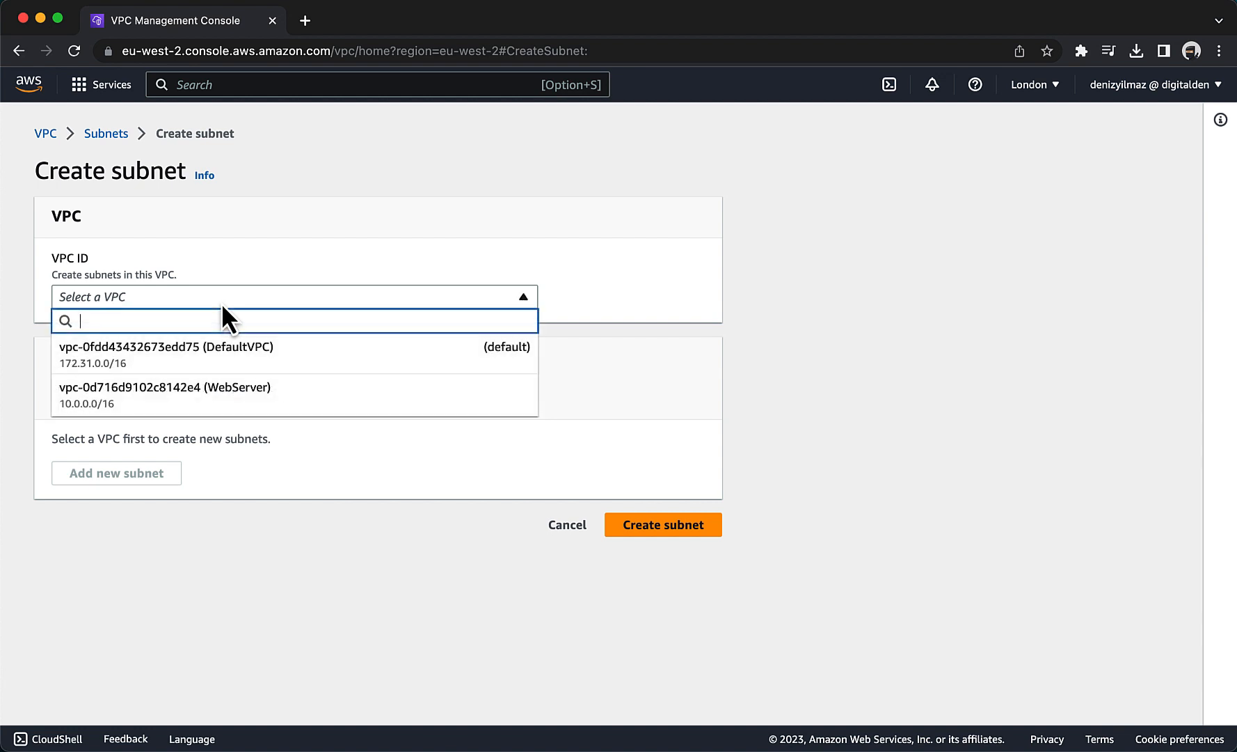
left_click(225, 391)
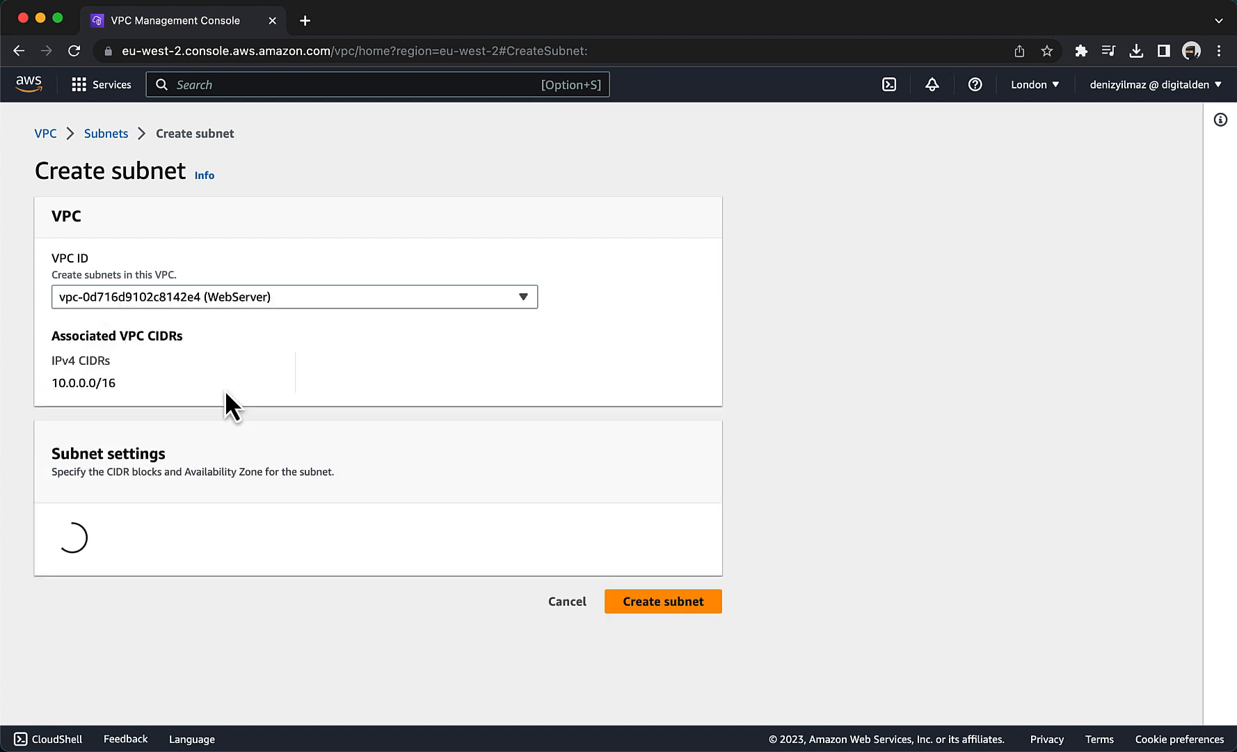
scroll(226, 390, "down", 3)
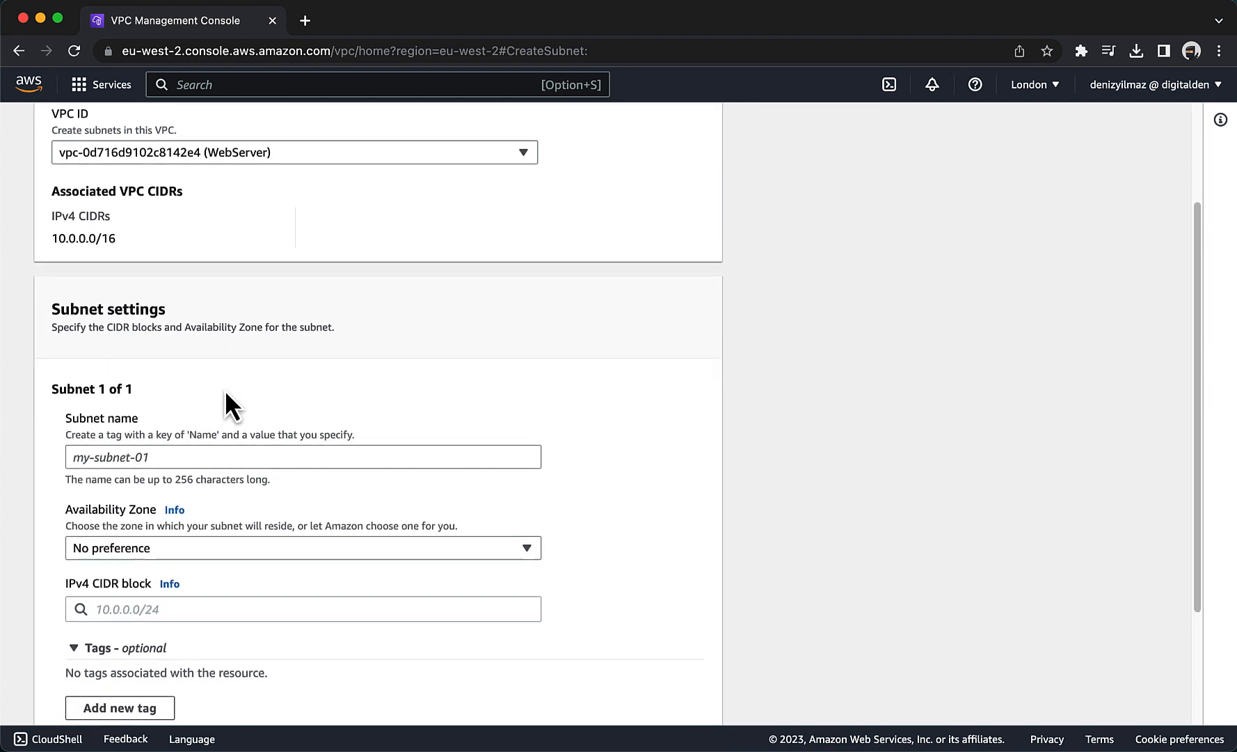
left_click(211, 404)
type("P")
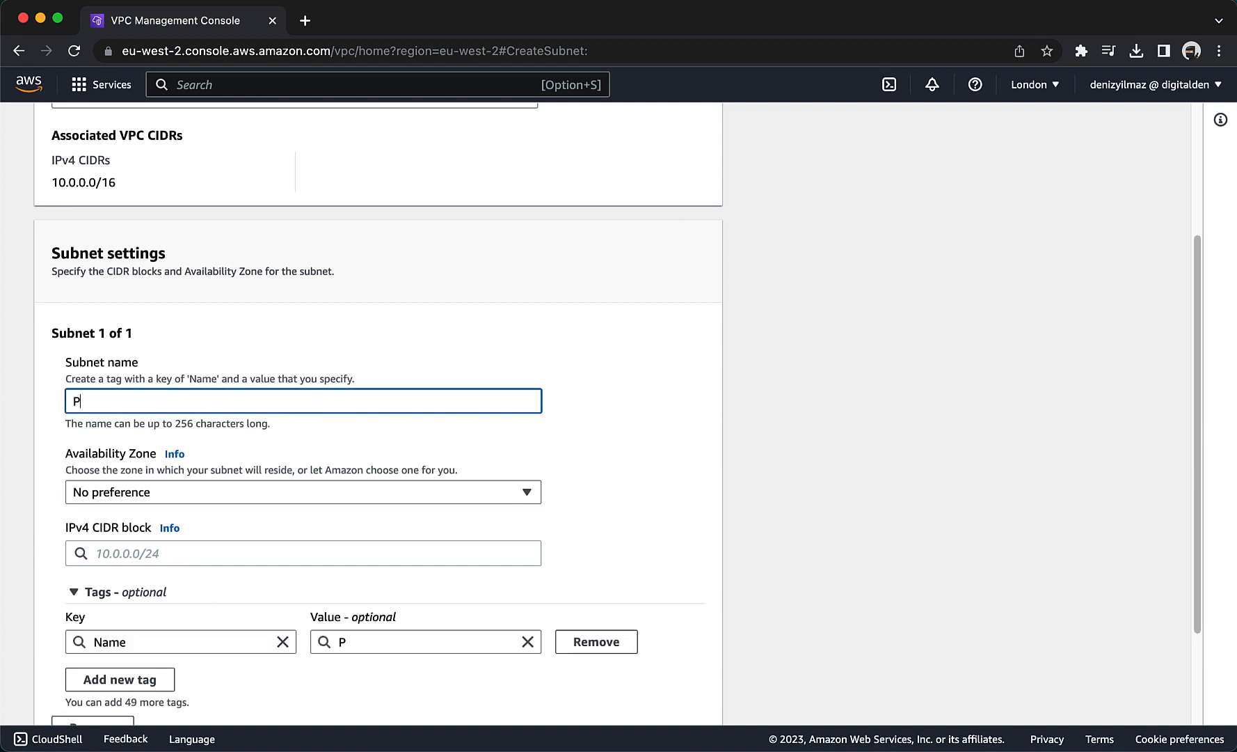
type("rivateSubnet1")
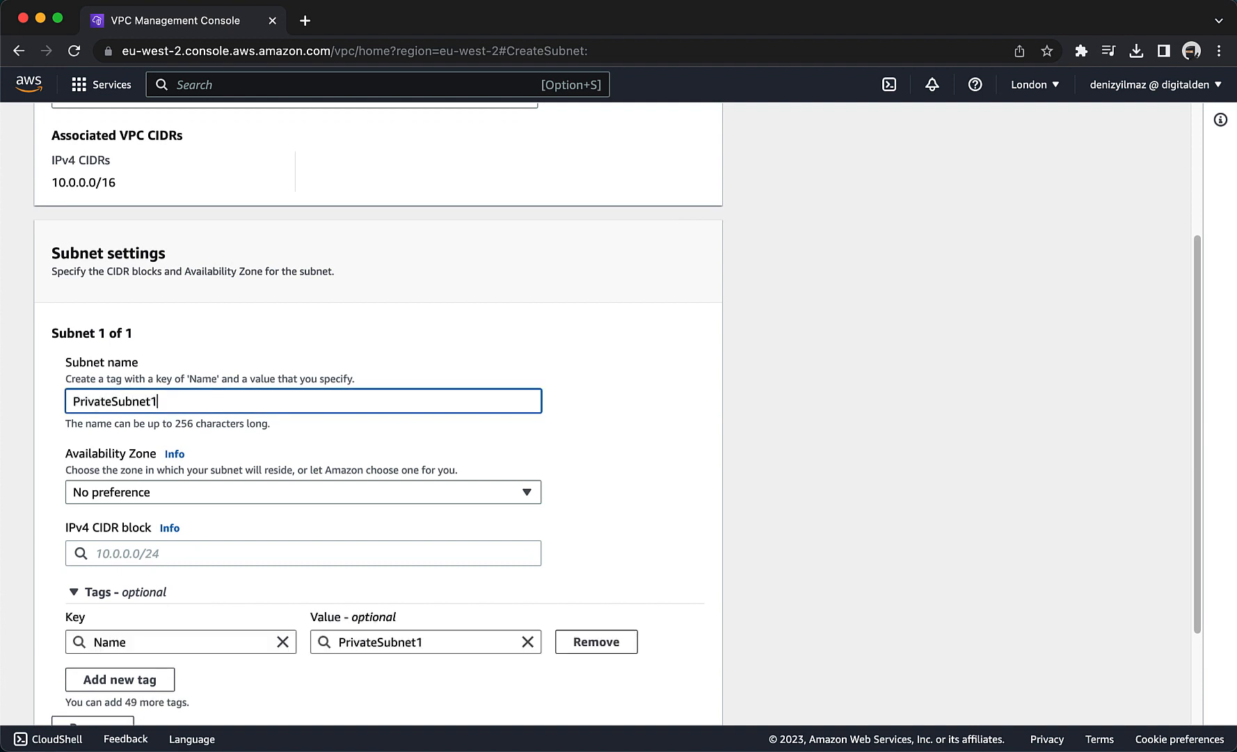
Set PrivateSubnet1's Availability Zone to Europe (London) / eu-west-2a and its IPv4 CIDR block to 10.0.2.0/23, and create the subnet.
scroll(209, 477, "down", 2)
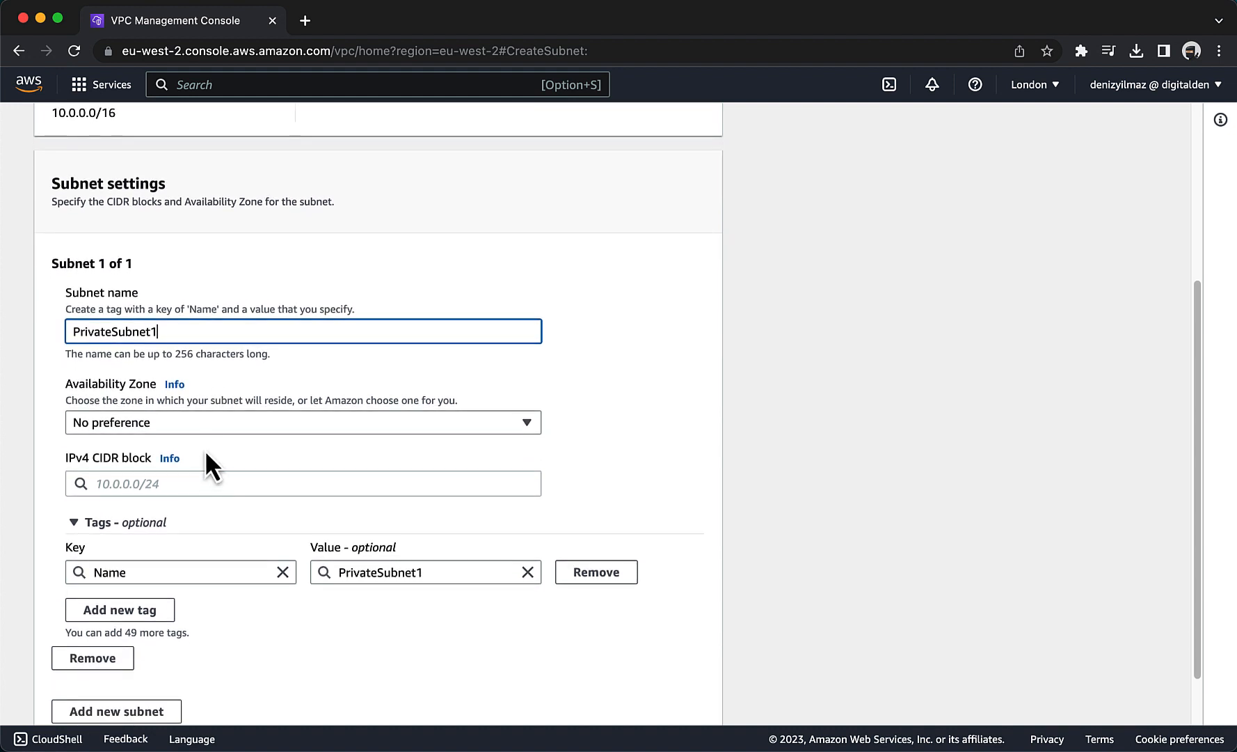
left_click(204, 421)
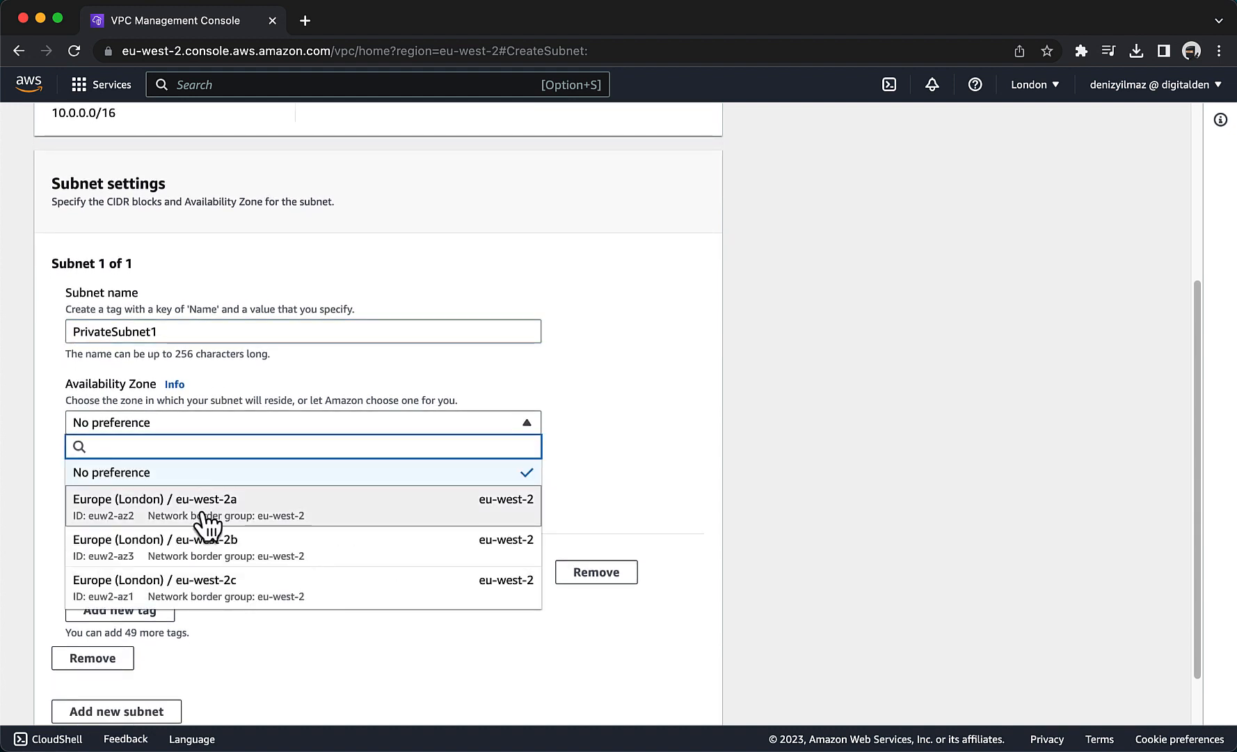
left_click(237, 528)
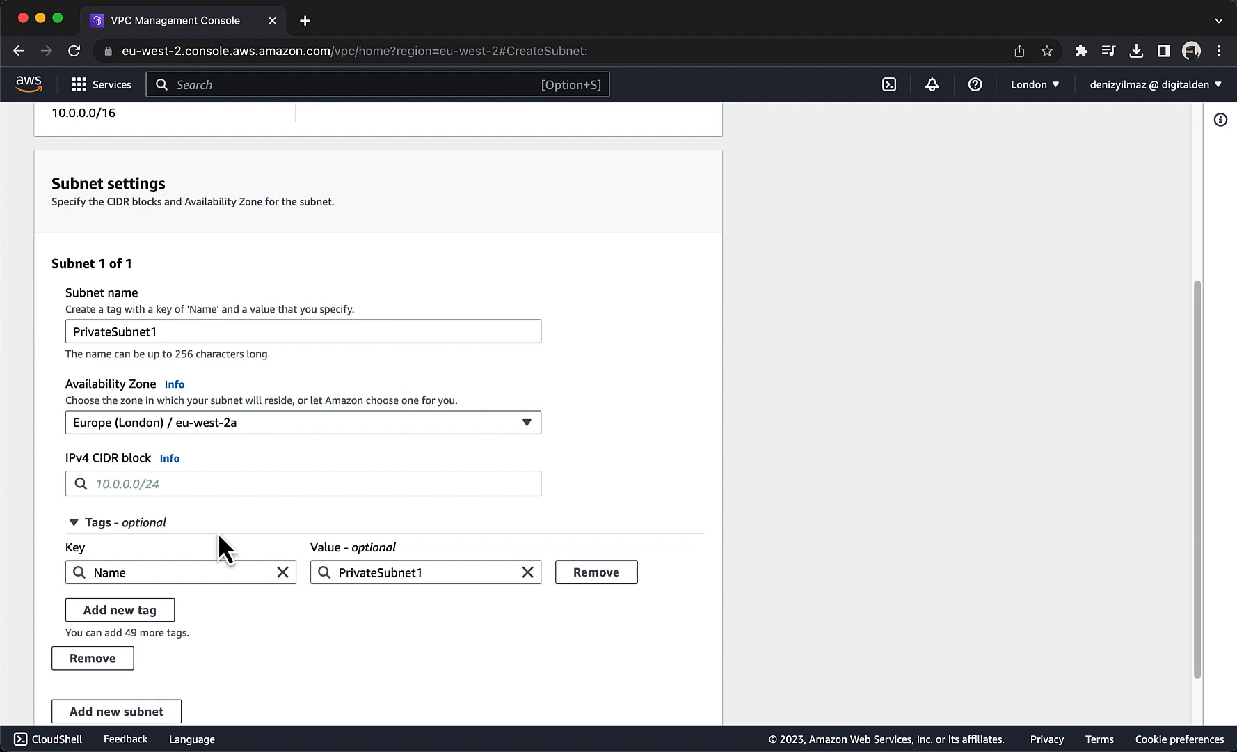
left_click(216, 485)
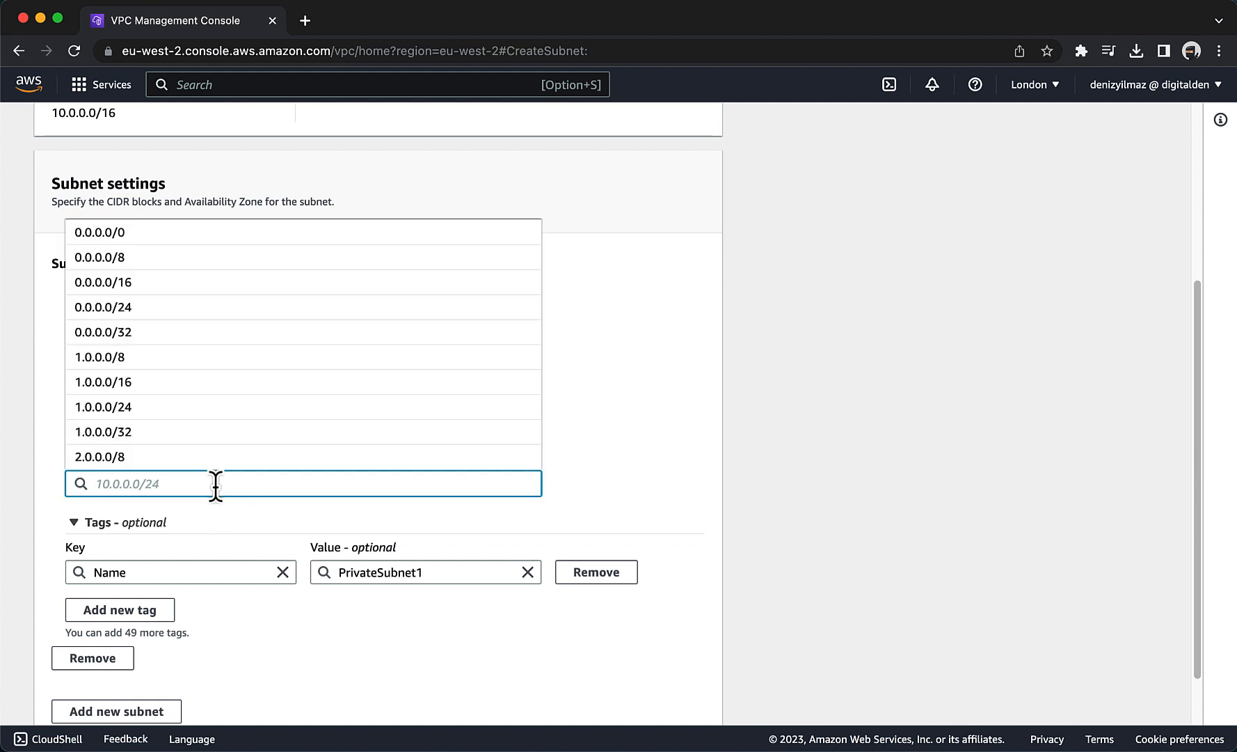
type("10.0")
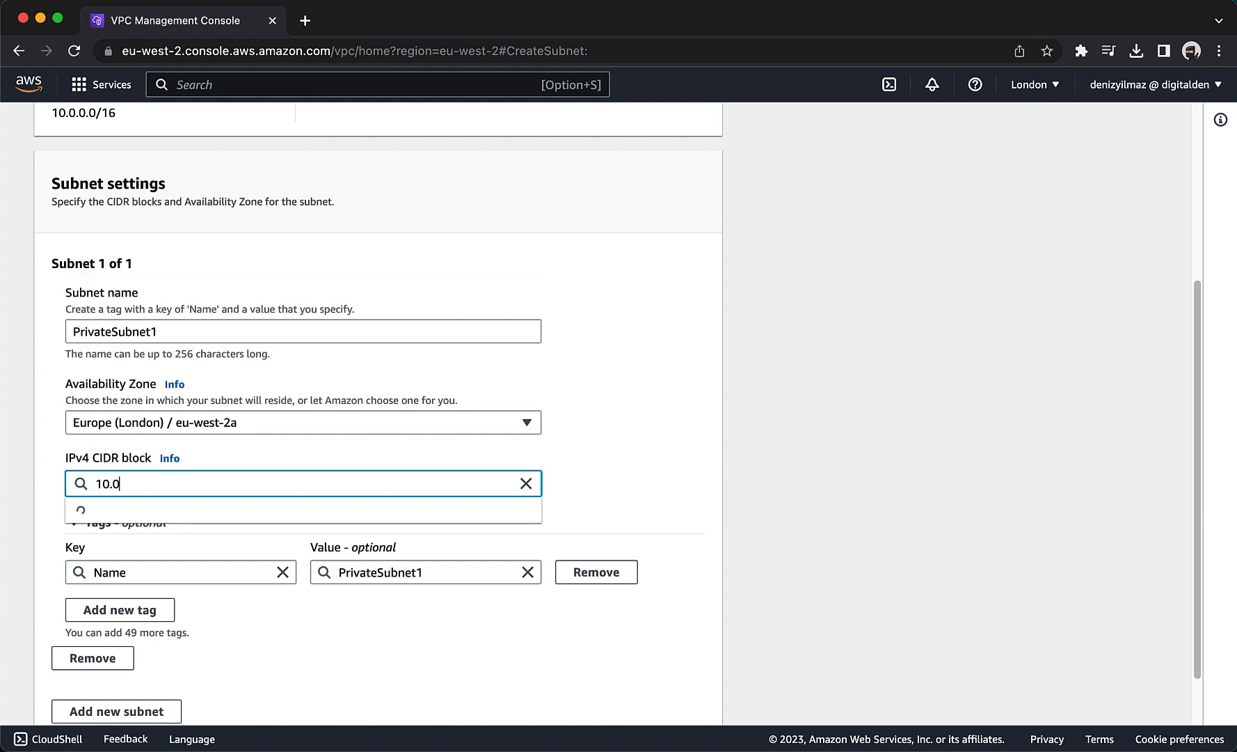
type(".2.0/23")
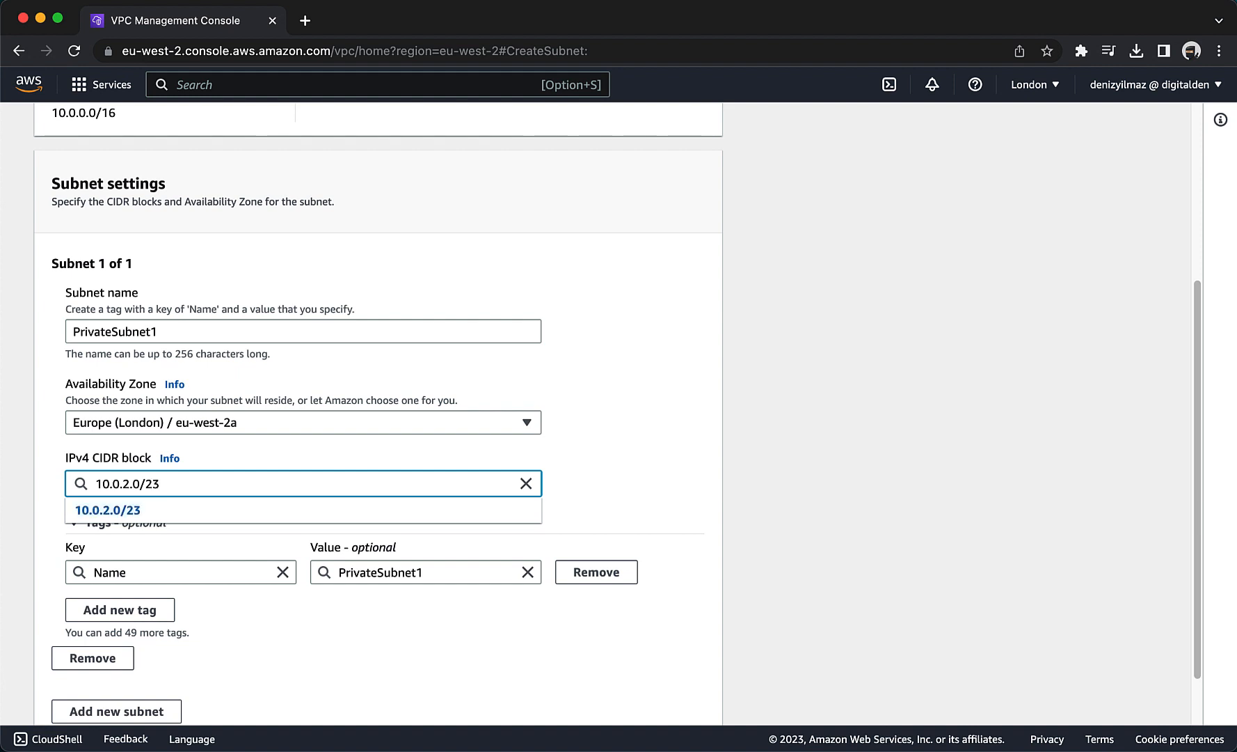
left_click(213, 510)
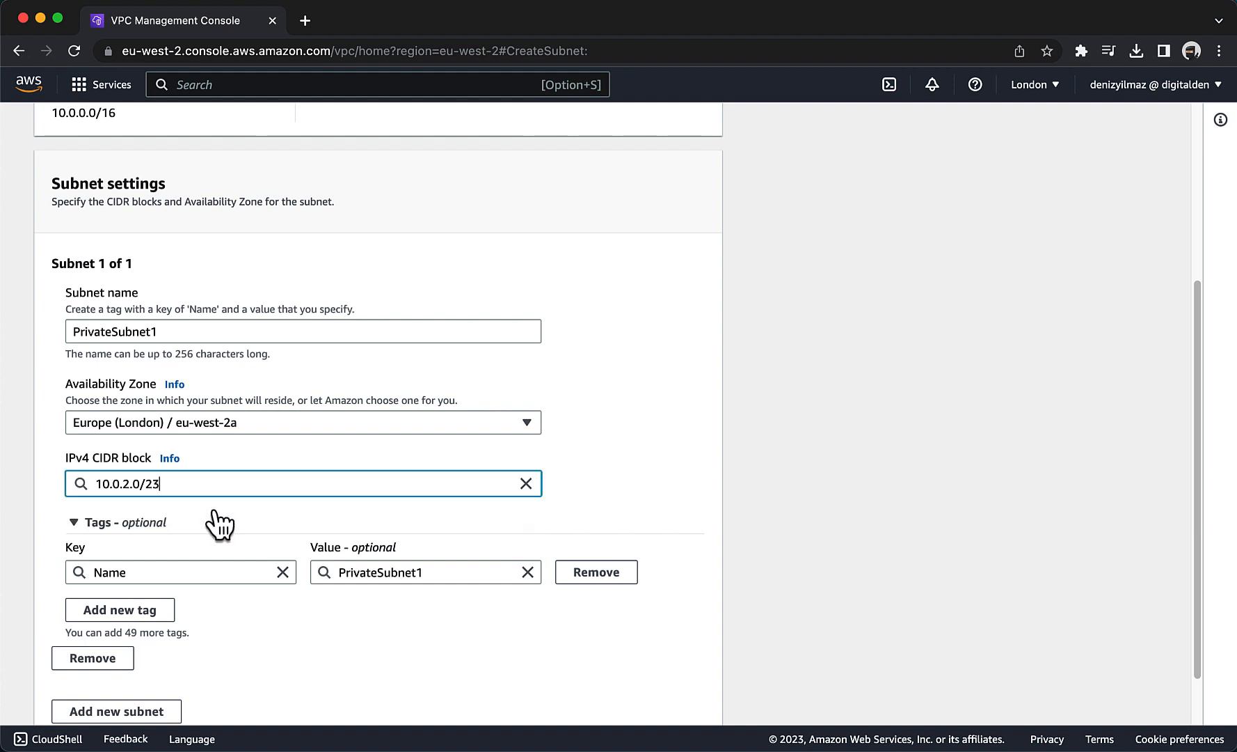
scroll(395, 534, "down", 1)
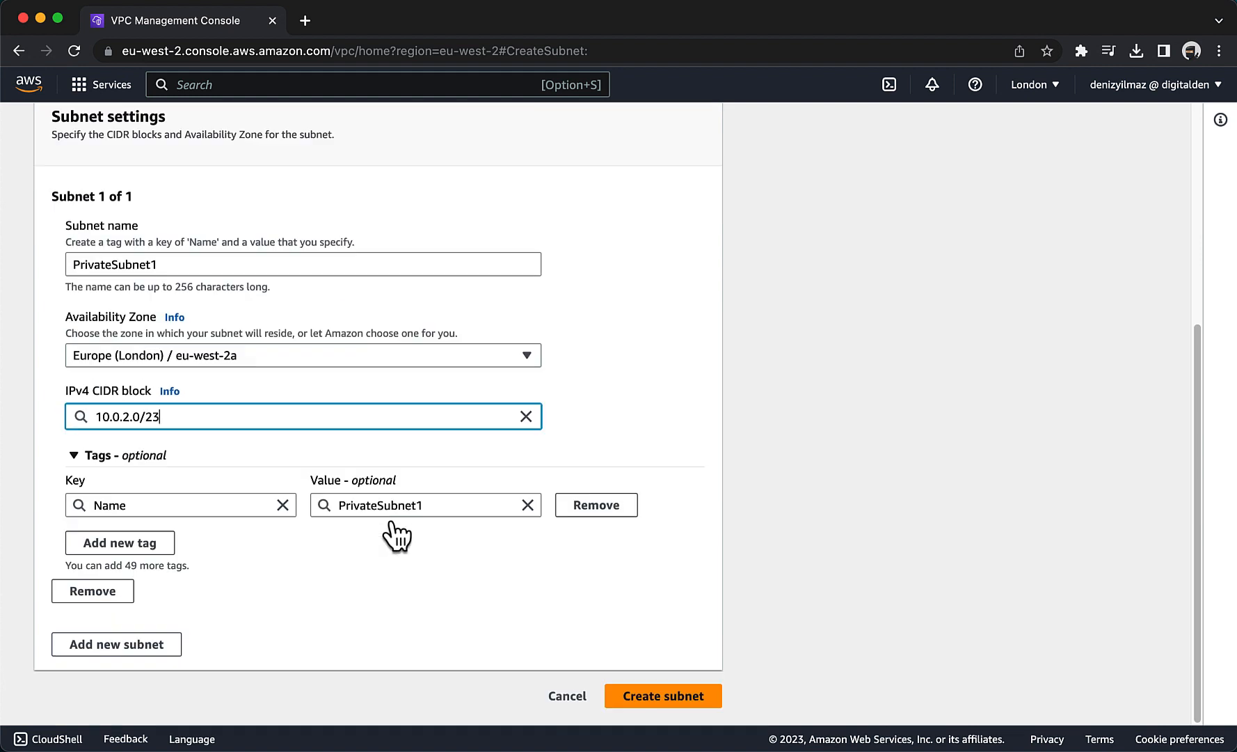
left_click(647, 698)
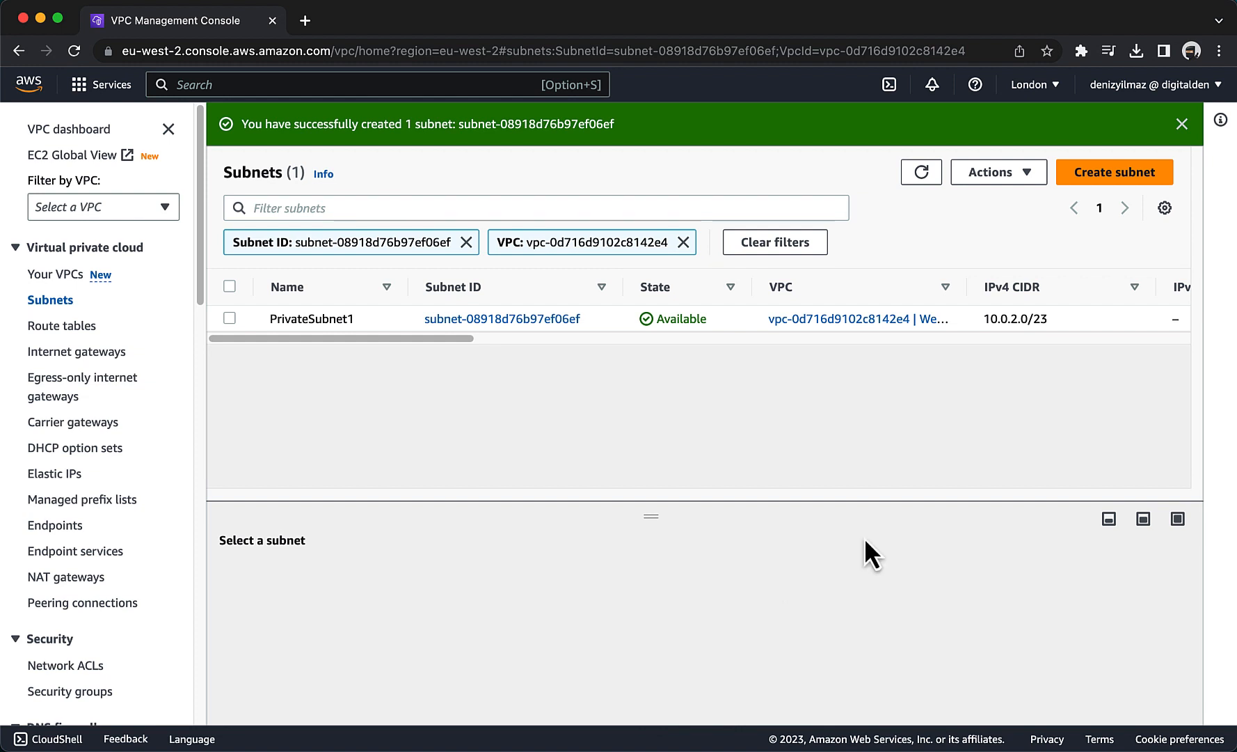
Start a new subnet in the WebServer VPC and name it PublicSubnet2.
left_click(1122, 177)
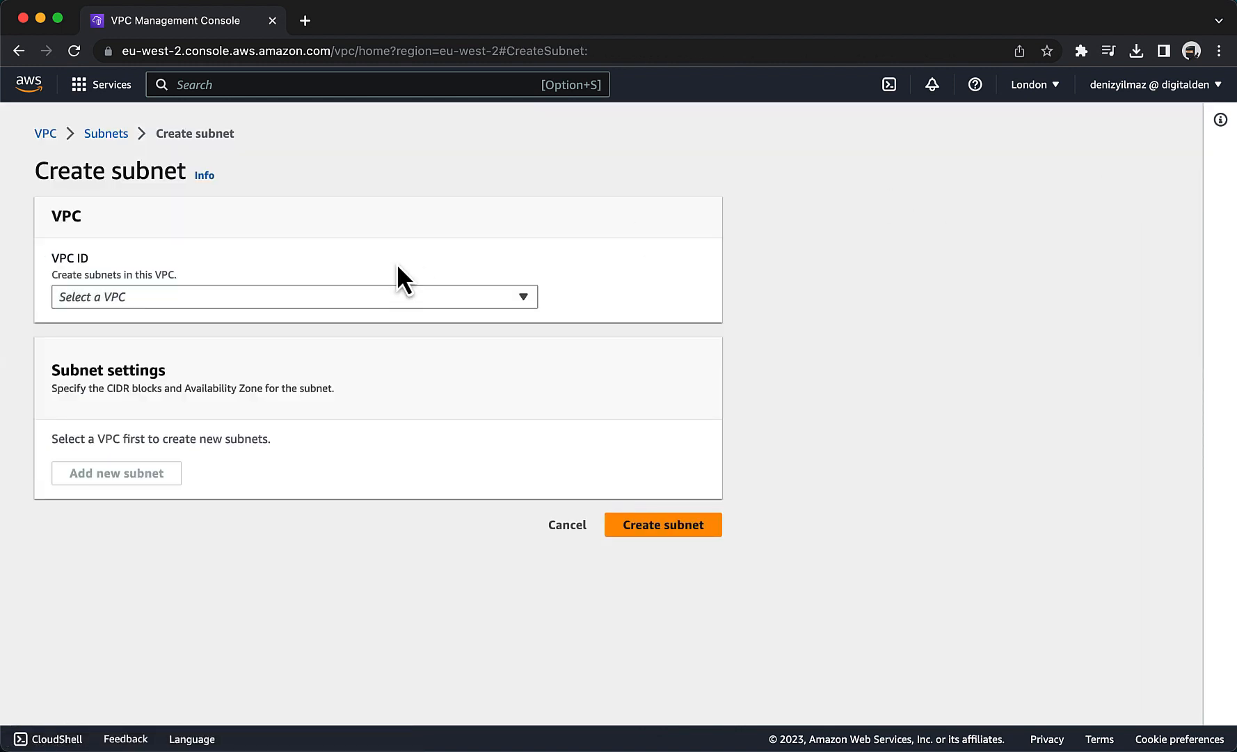
left_click(200, 304)
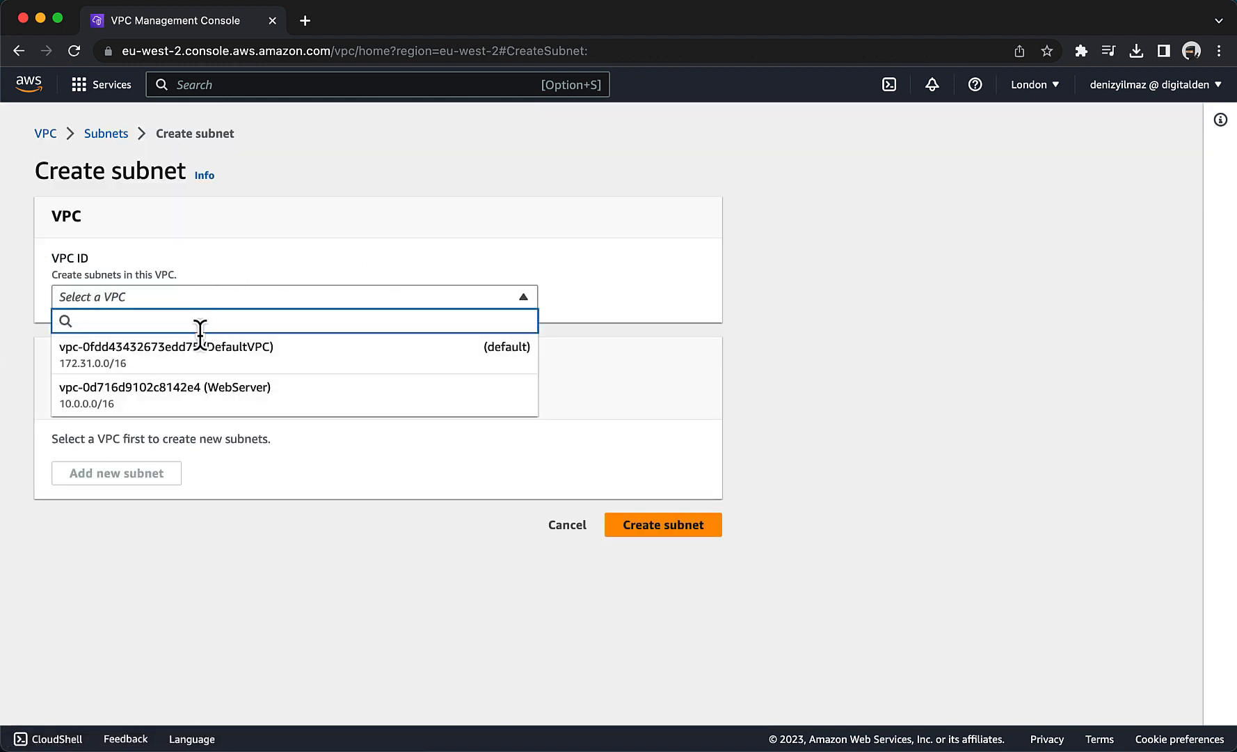
left_click(200, 388)
scroll(201, 390, "down", 2)
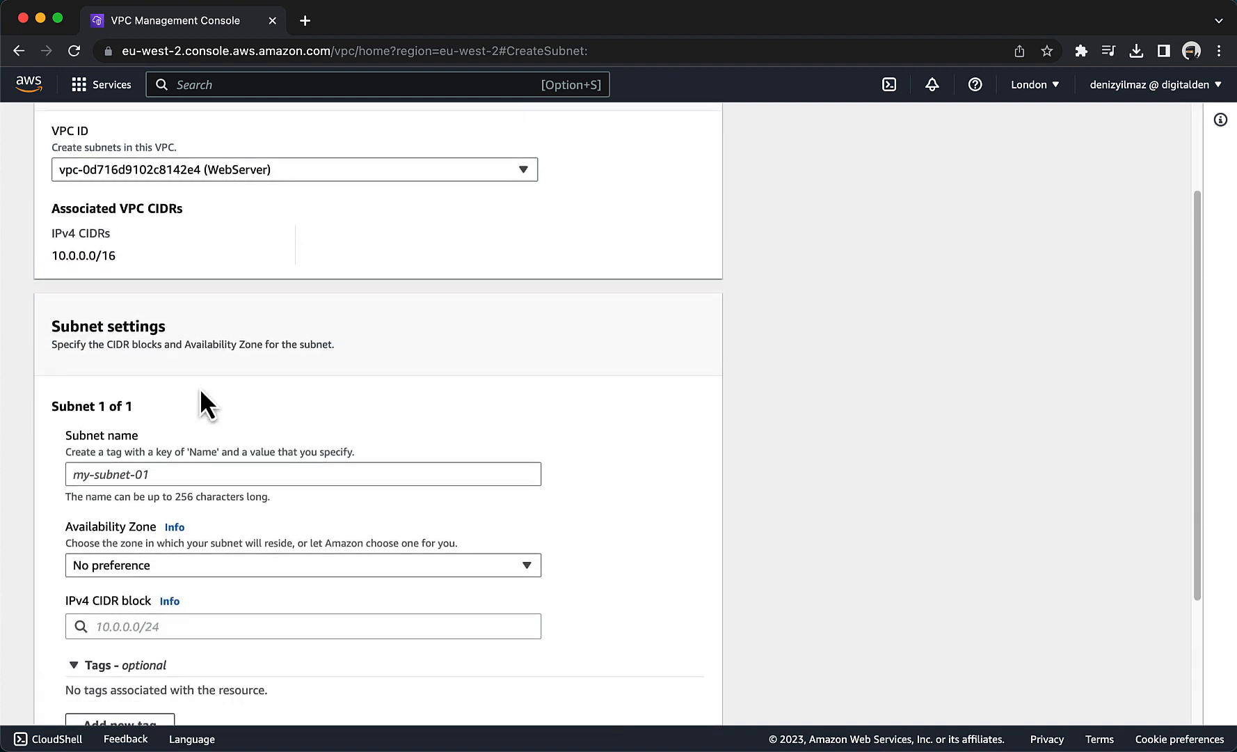
left_click(183, 475)
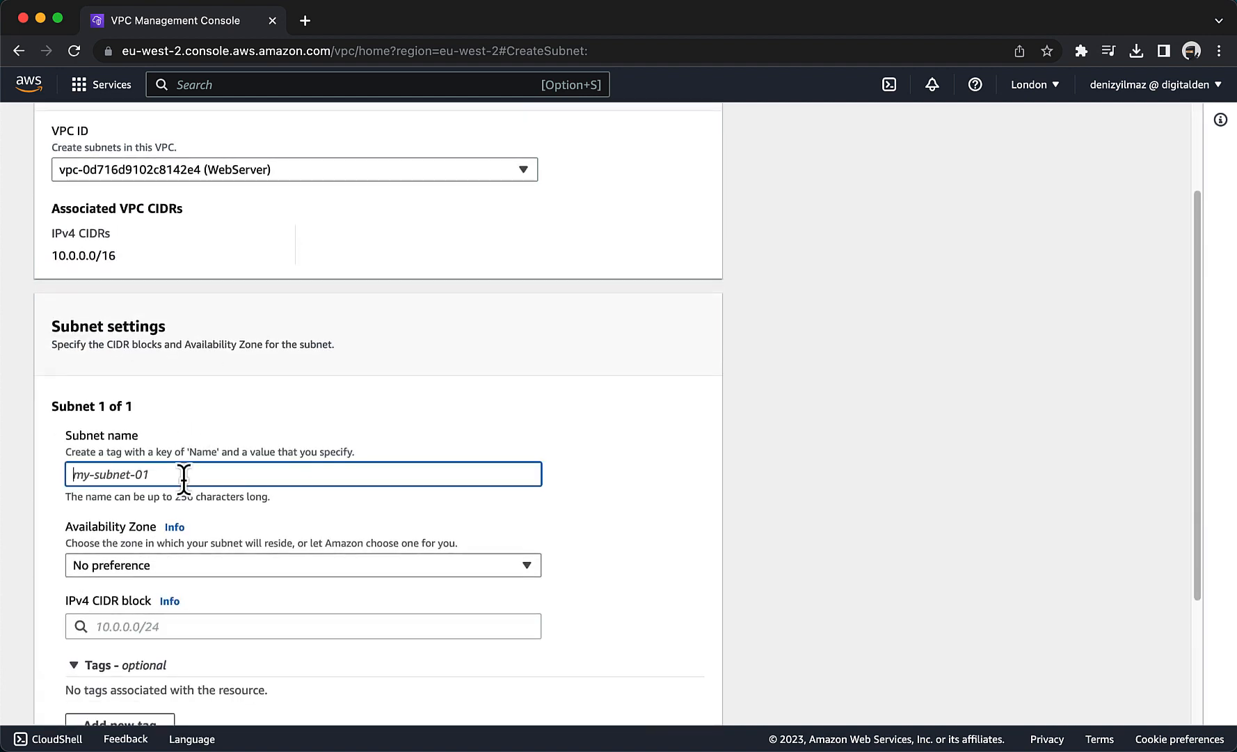
type("Publ")
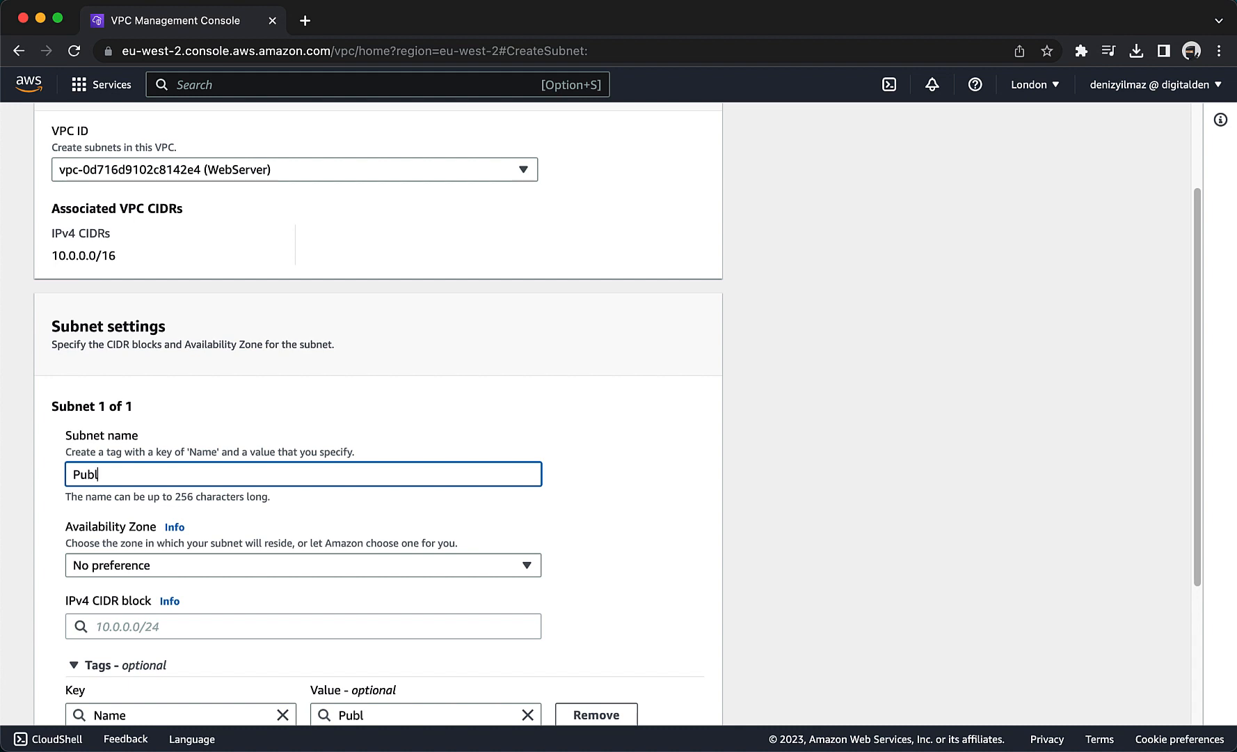
type("icSubnet2")
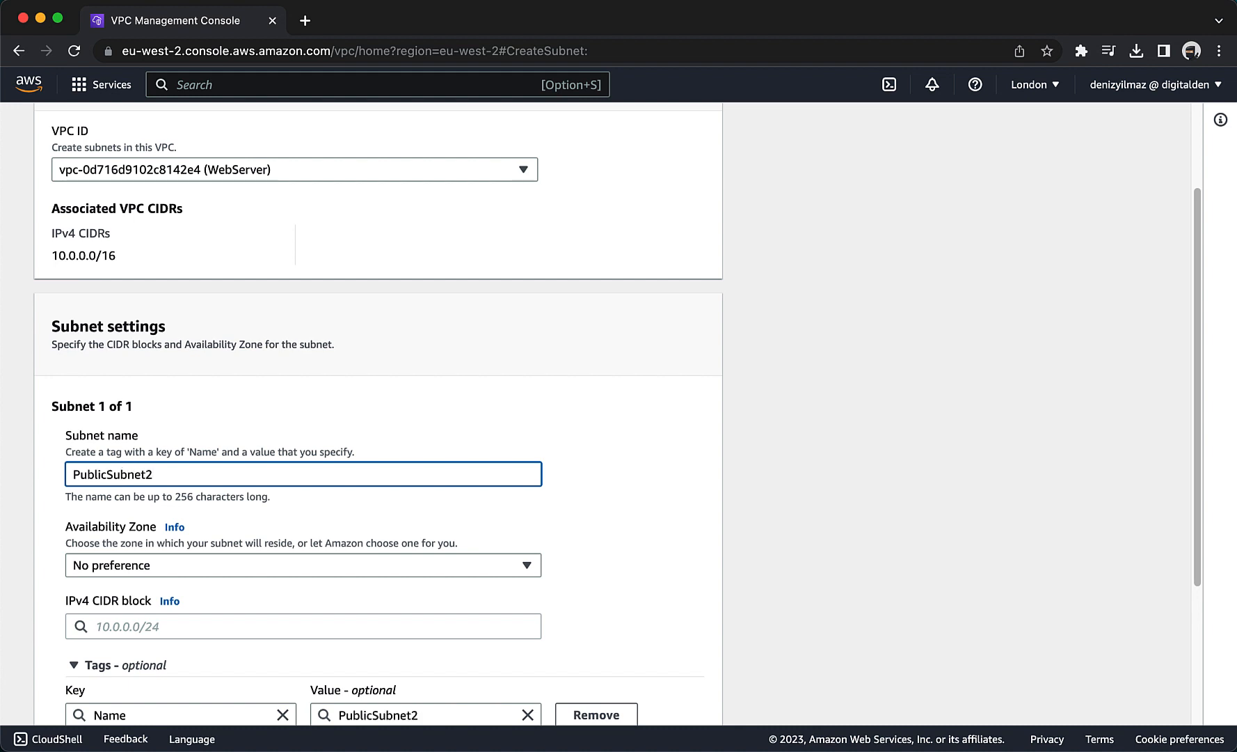
Set PublicSubnet2's Availability Zone to Europe (London) / eu-west-2b and its IPv4 CIDR block to 10.0.1.0/24, and create the subnet.
scroll(184, 526, "down", 3)
left_click(164, 476)
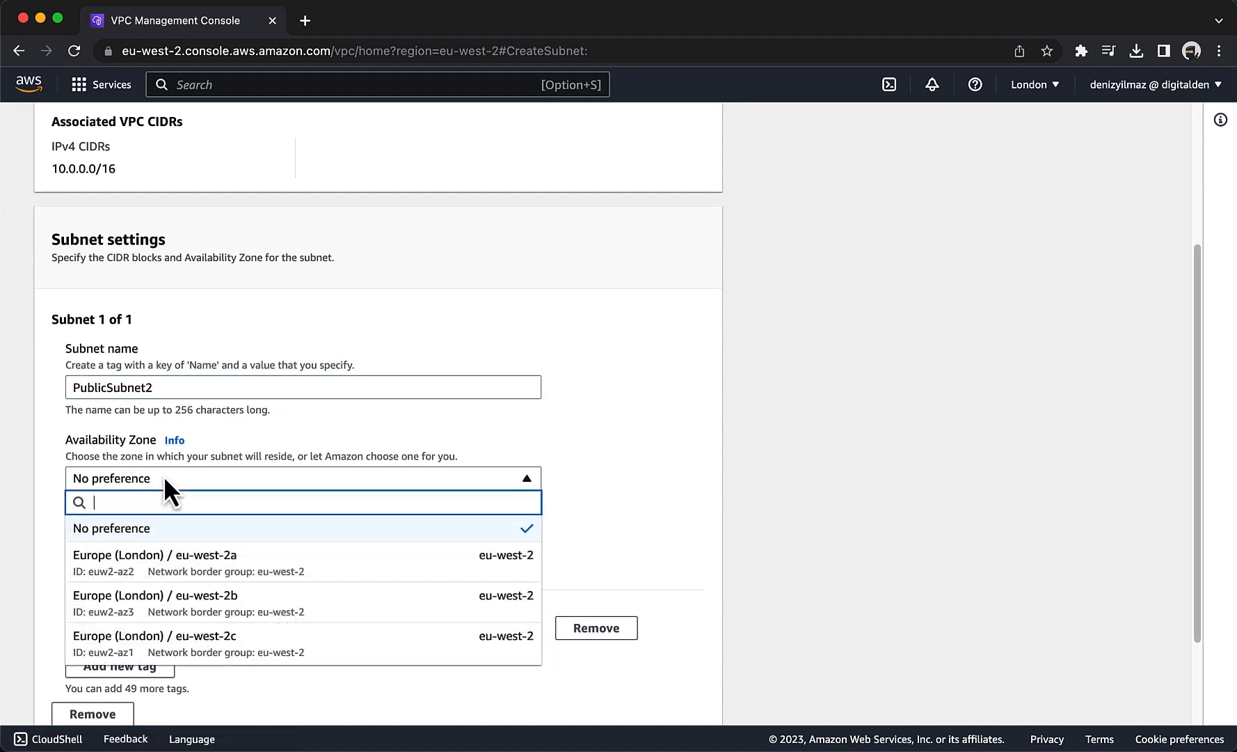
left_click(183, 612)
scroll(201, 498, "down", 3)
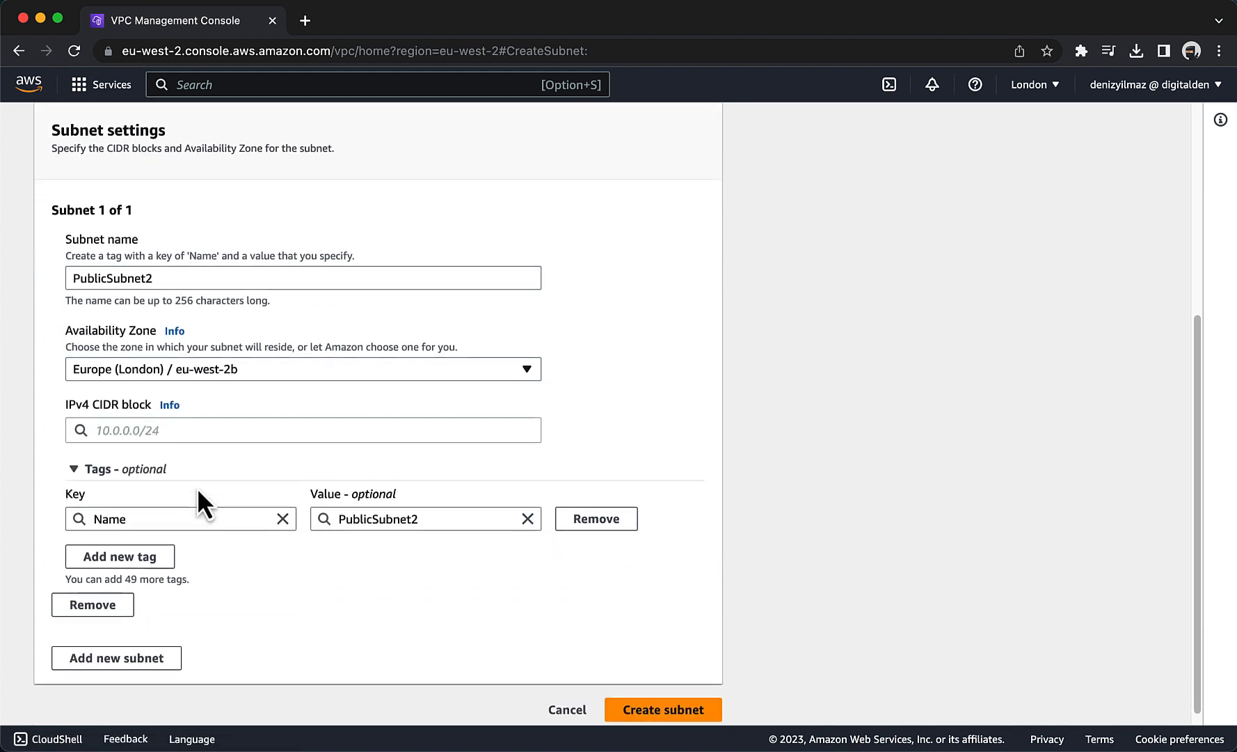
left_click(170, 420)
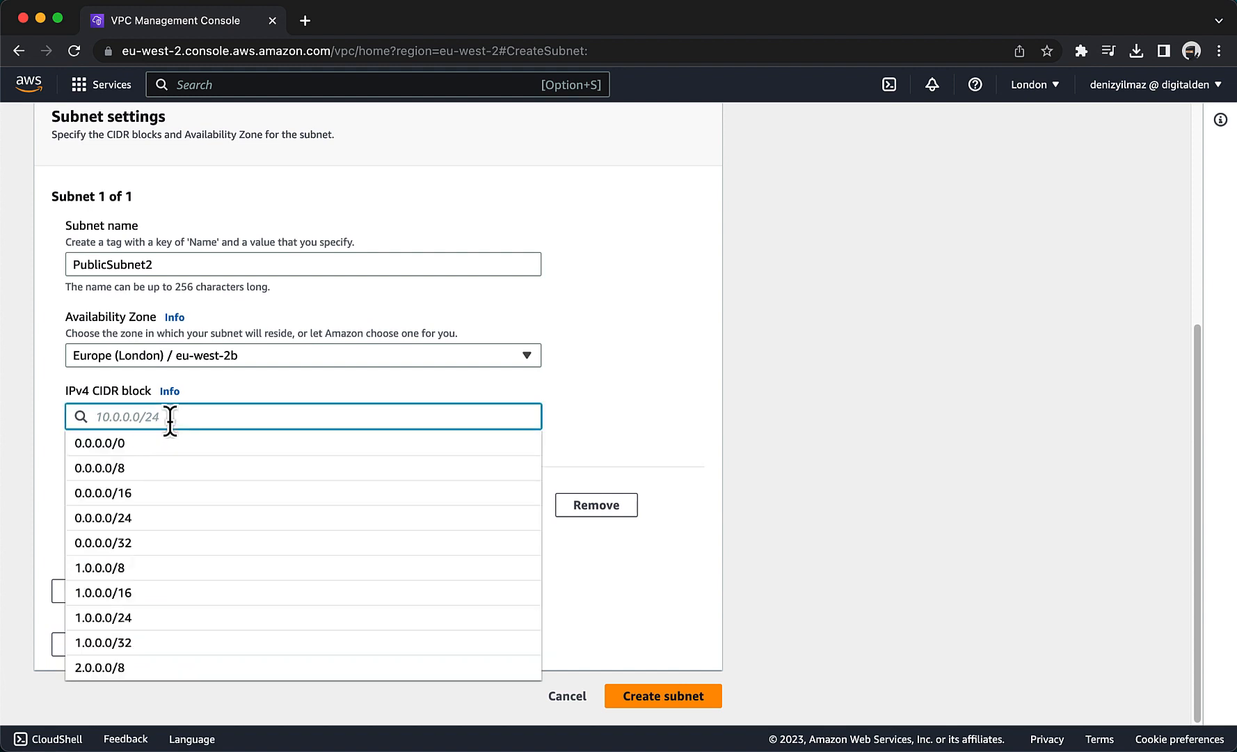
type("10.0")
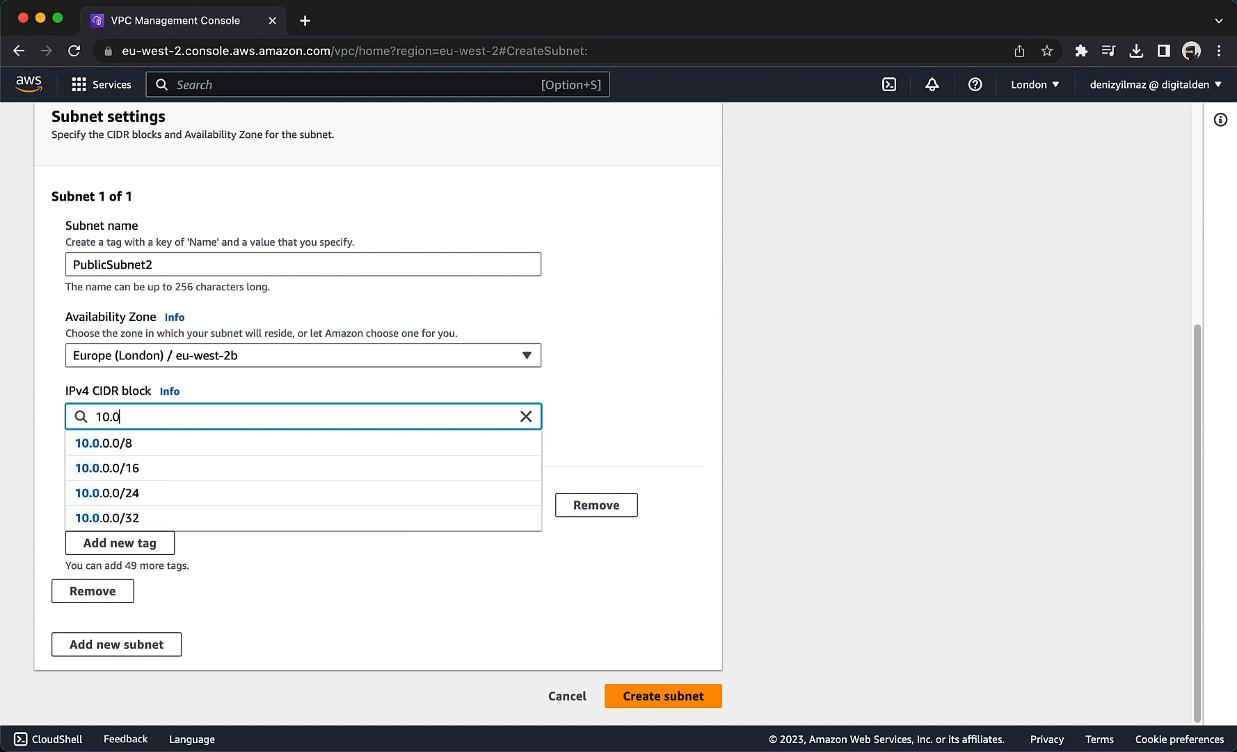
type(".1.0")
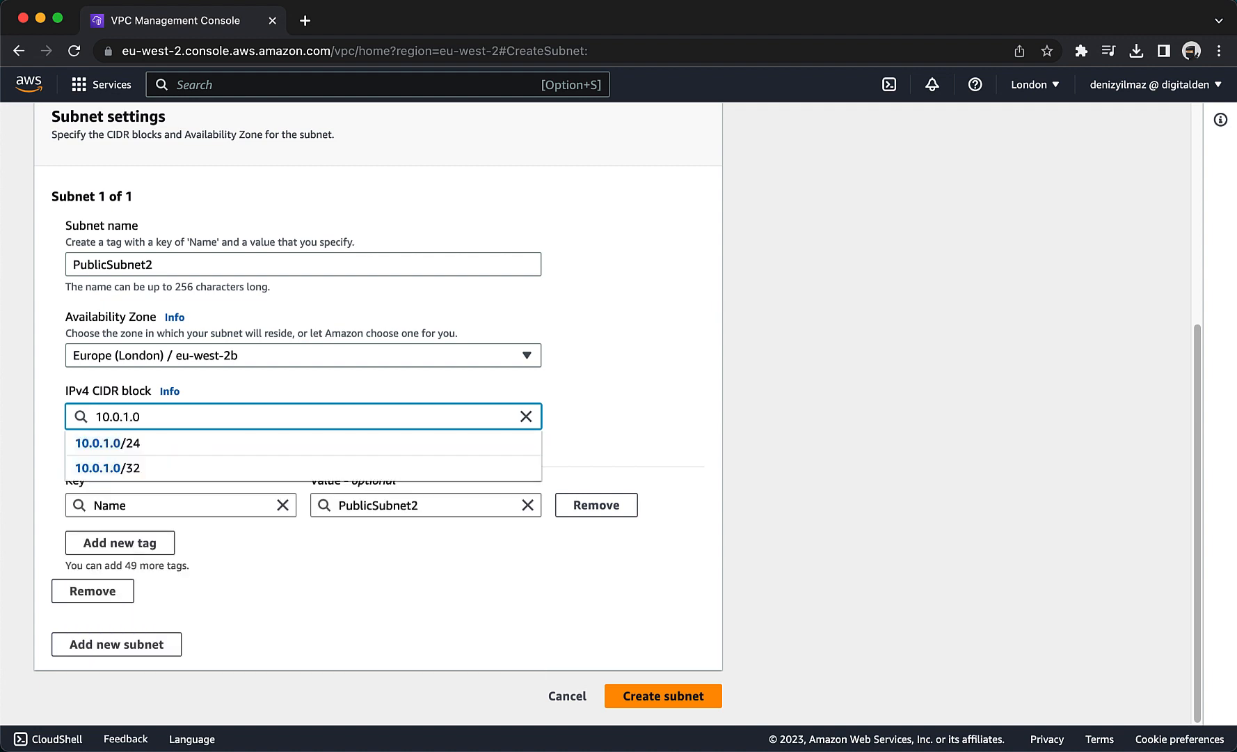
type("/24")
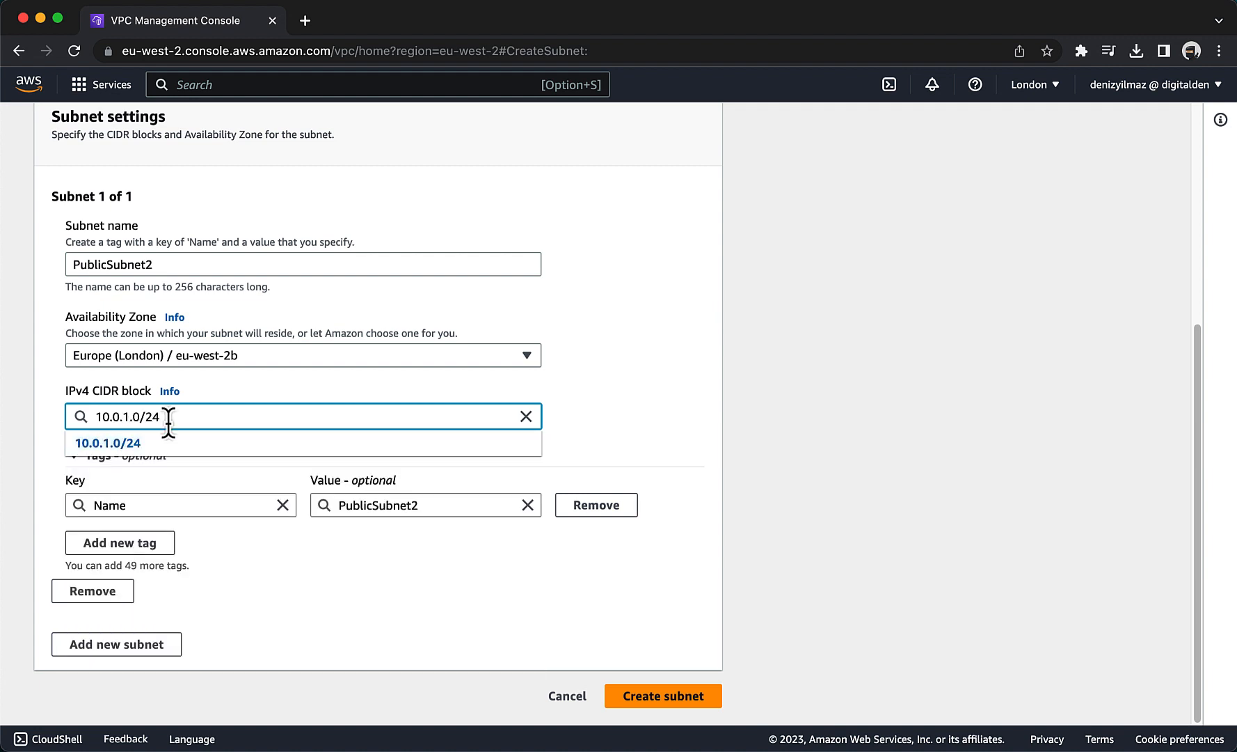
left_click(159, 444)
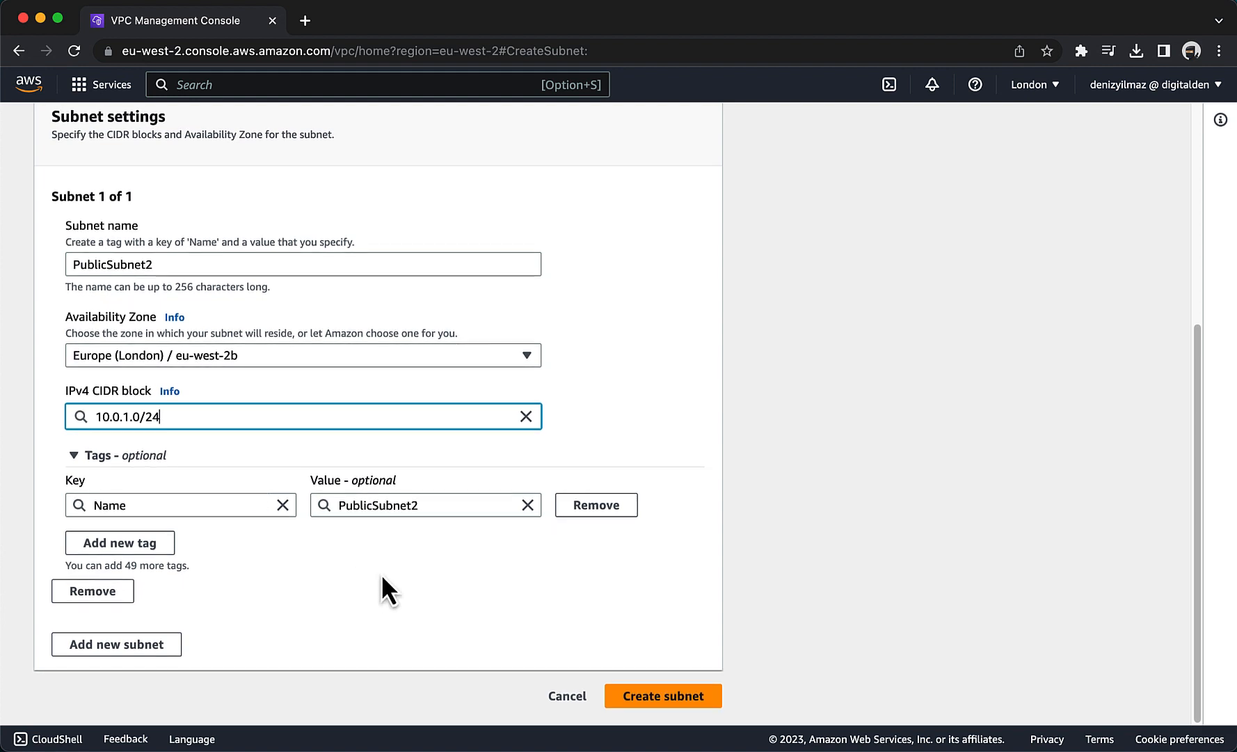
left_click(631, 690)
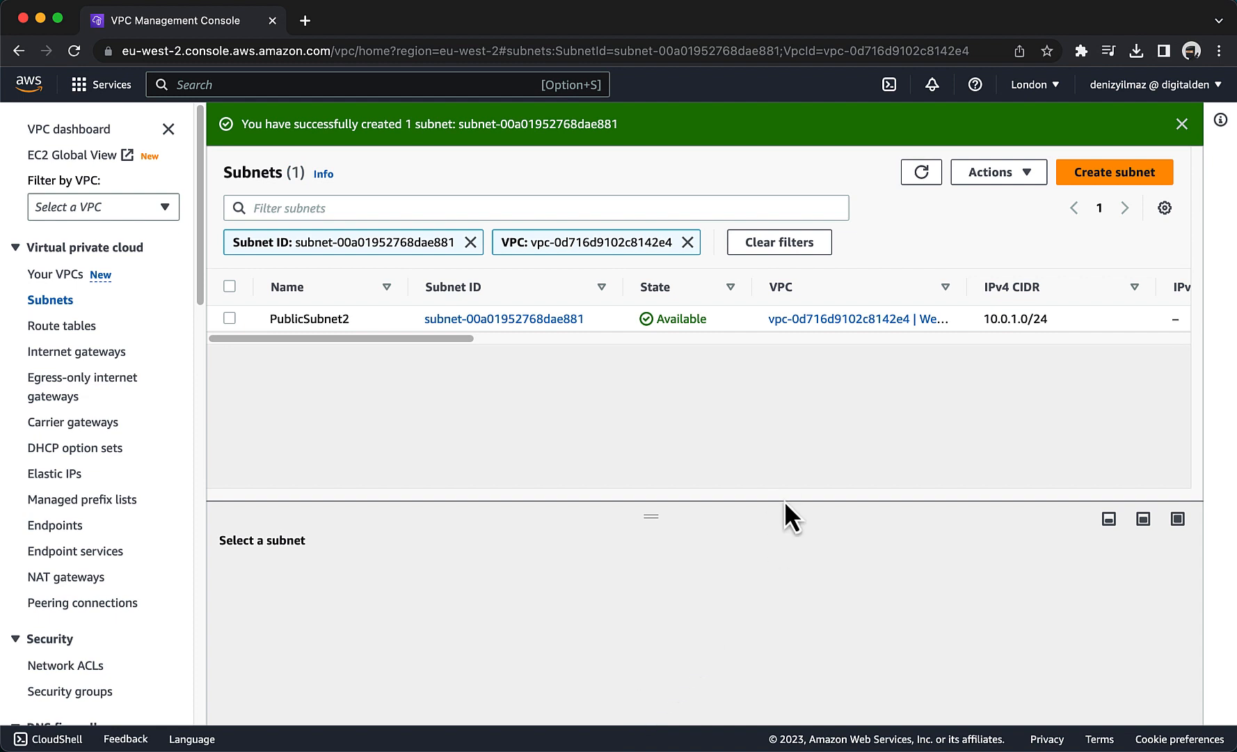
Start a new subnet in the WebServer VPC and name it PrivateSubnet2.
left_click(1112, 172)
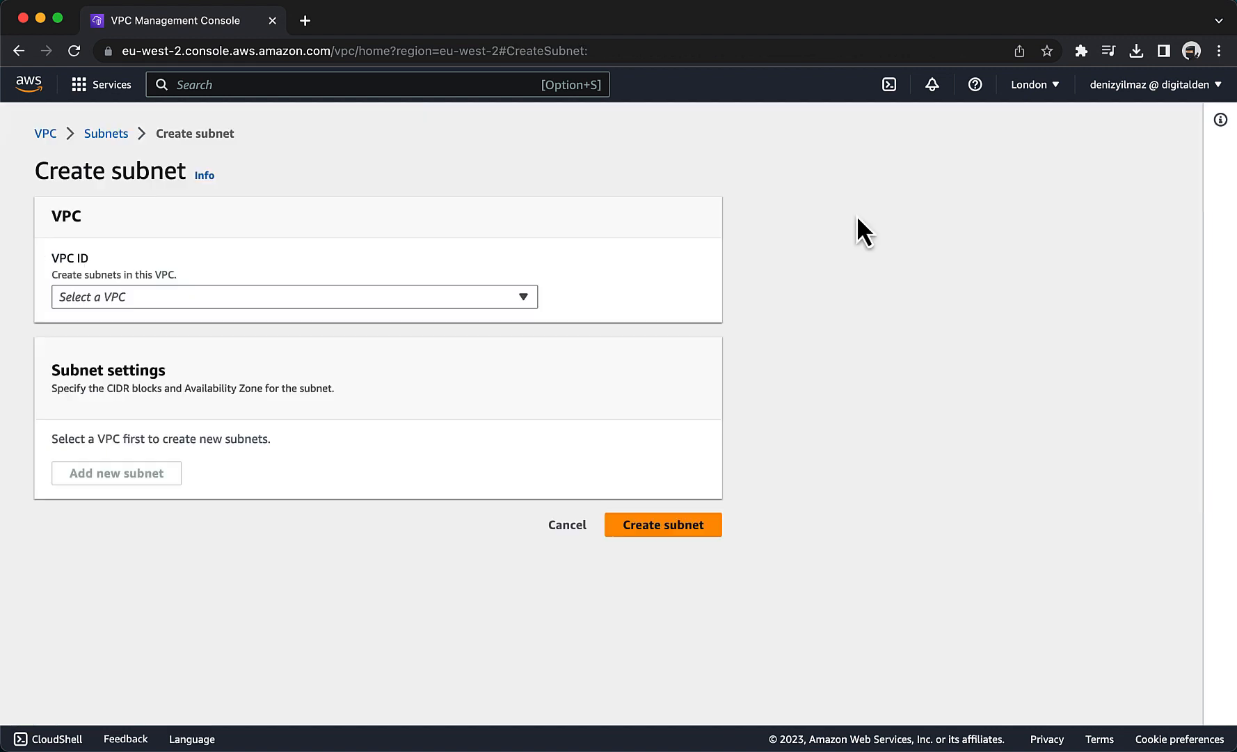
left_click(327, 295)
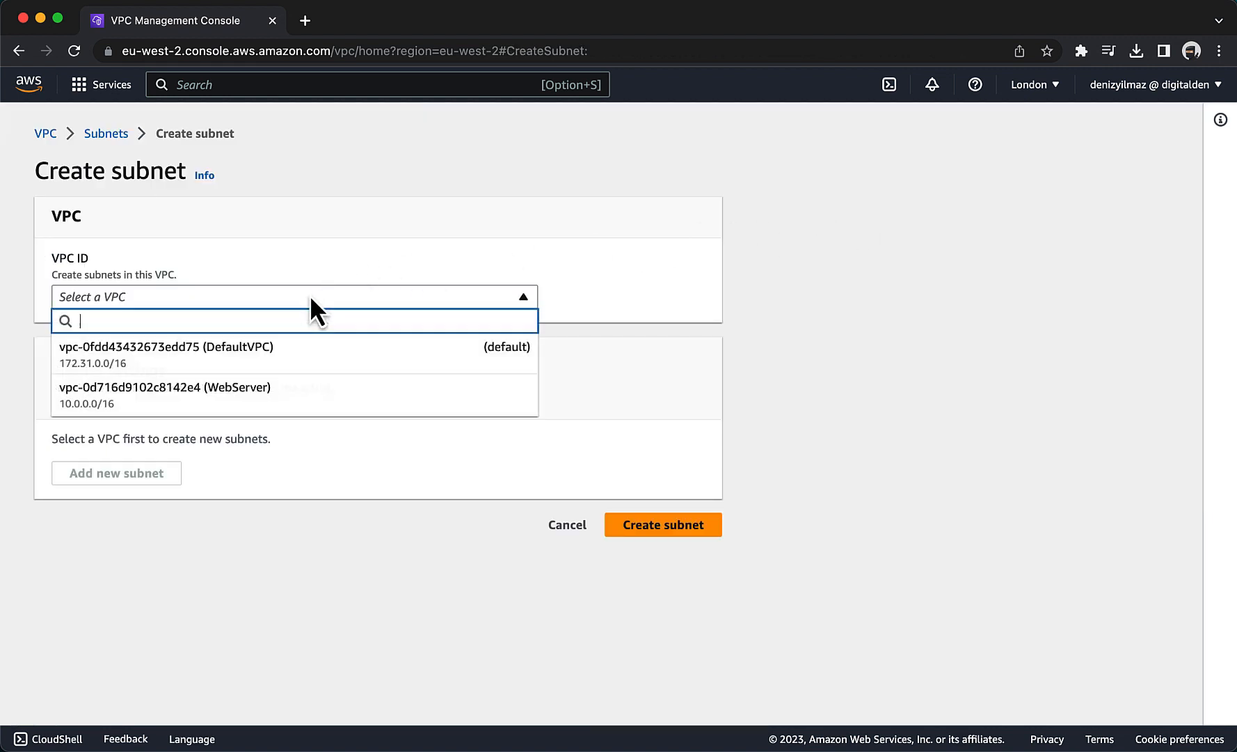
left_click(300, 398)
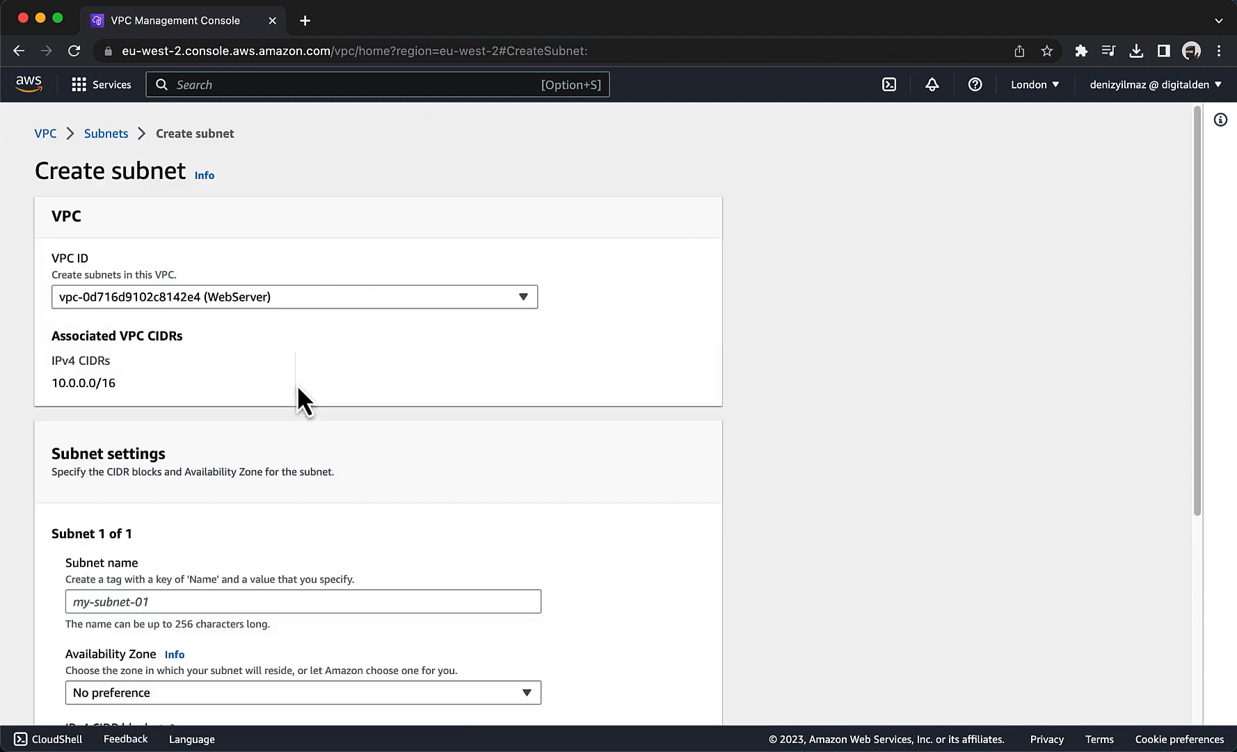
scroll(298, 390, "down", 5)
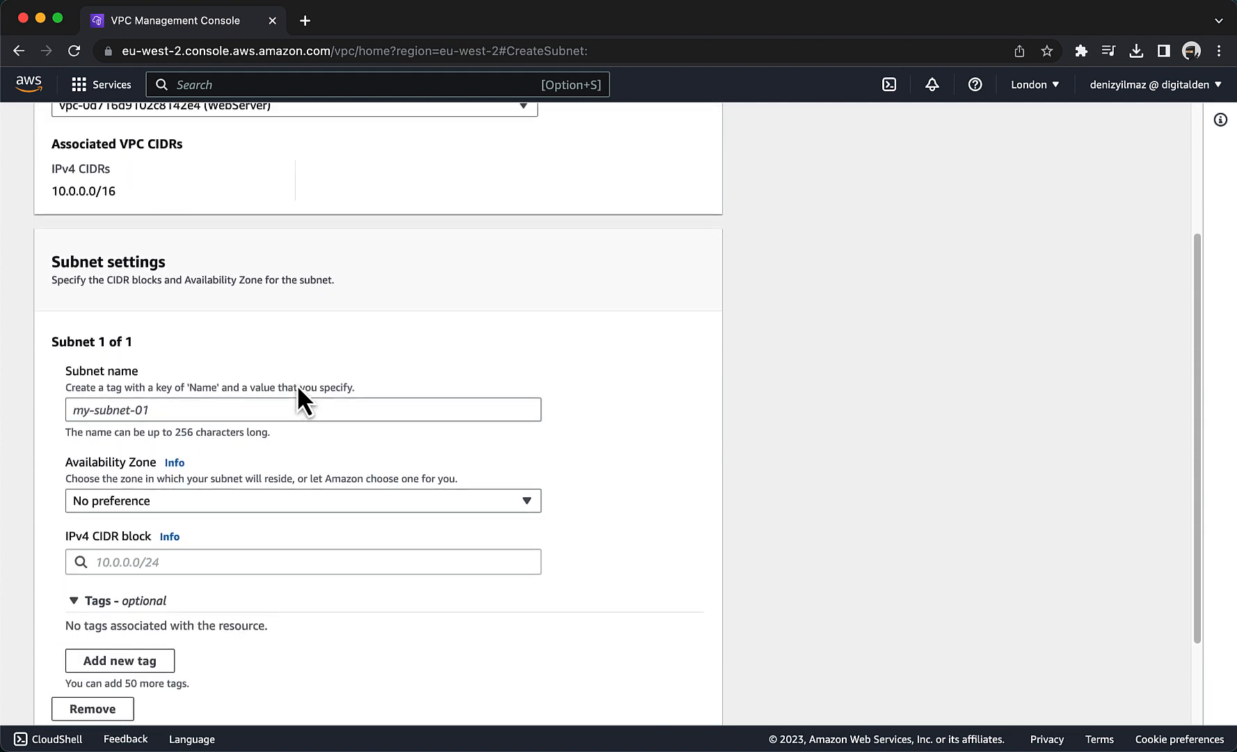
left_click(264, 409)
type("P")
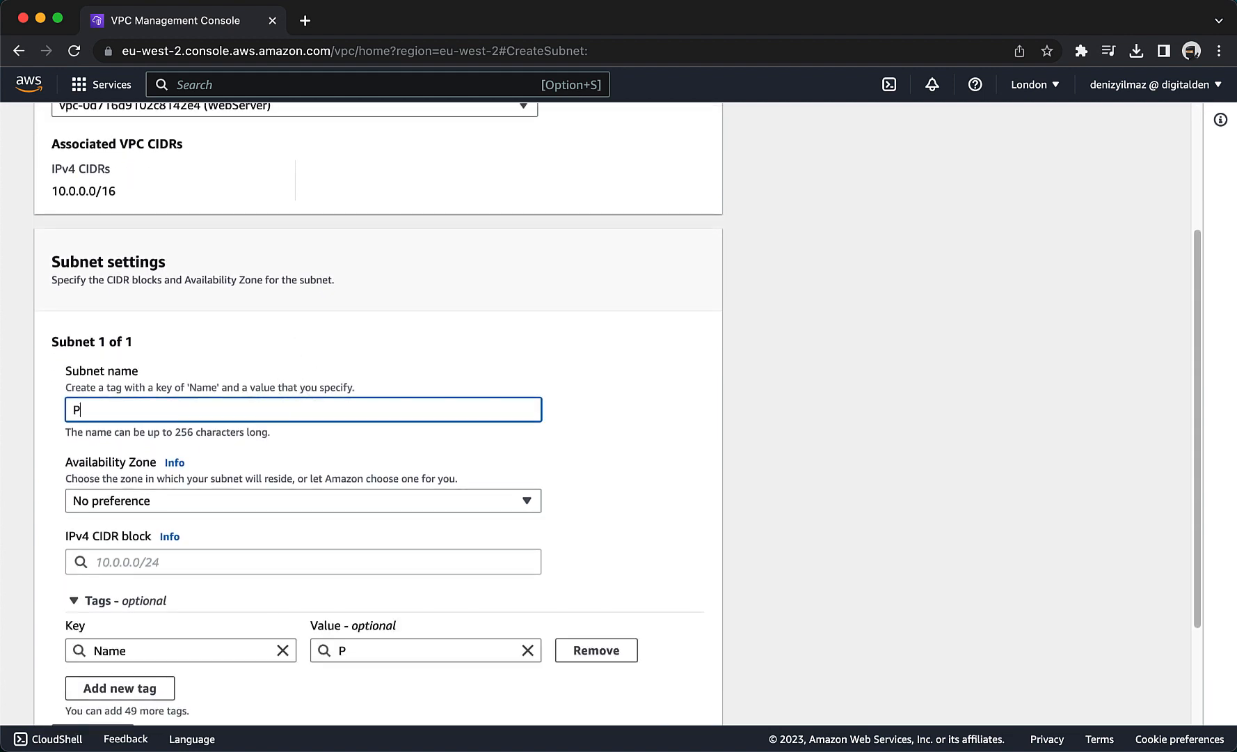
type("rivateSubnet2")
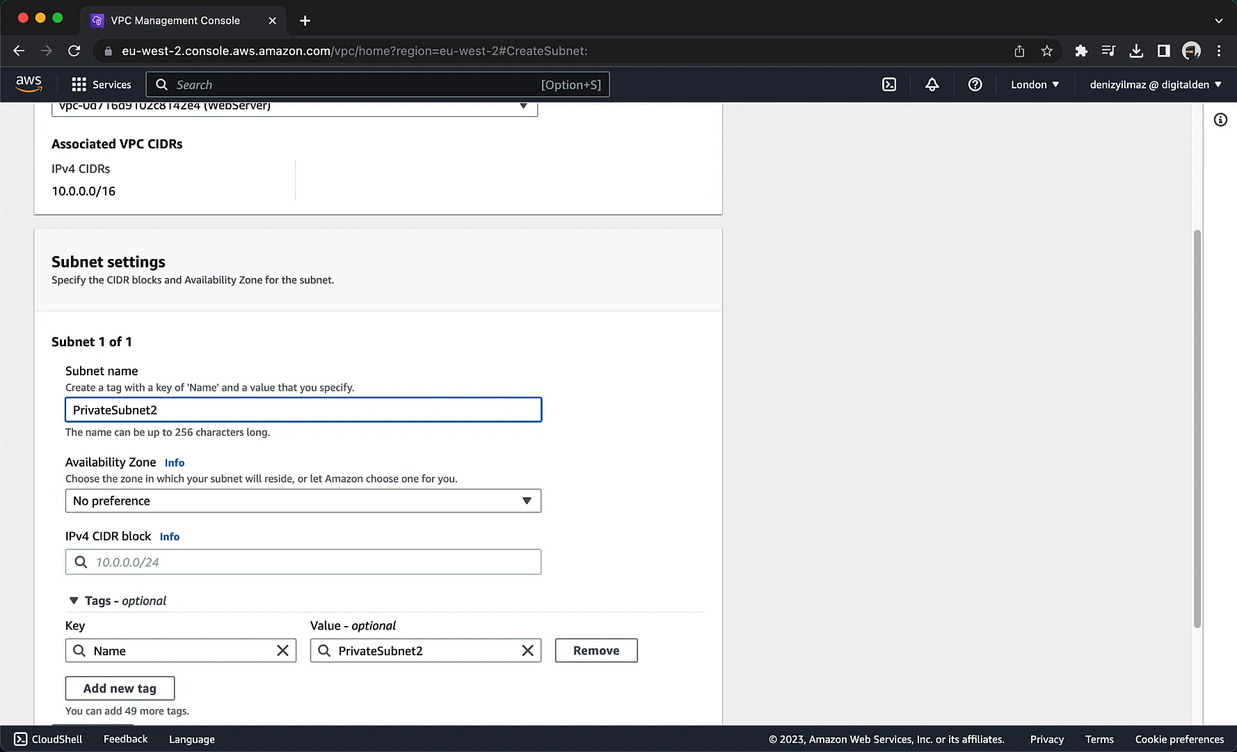
Set PrivateSubnet2's Availability Zone to Europe (London) / eu-west-2b and its IPv4 CIDR block to 10.0.4.0/23, and create the subnet.
left_click(208, 501)
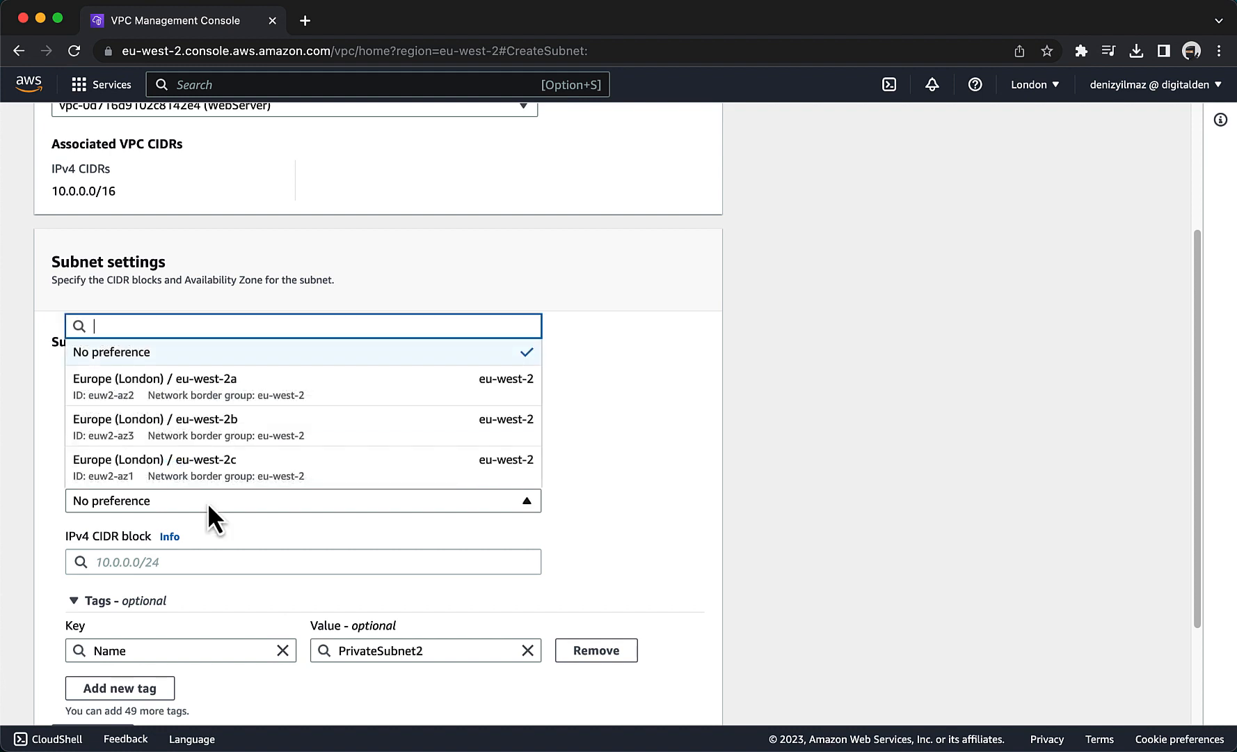
left_click(221, 449)
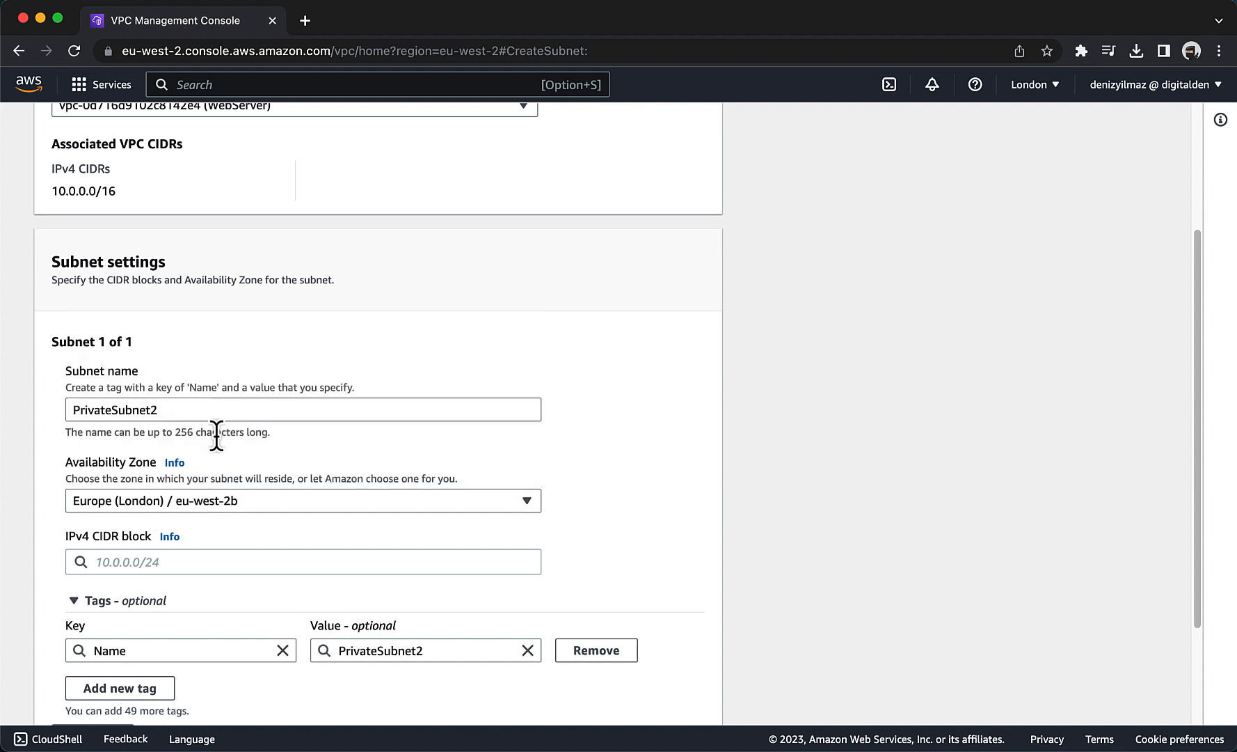
scroll(216, 435, "down", 3)
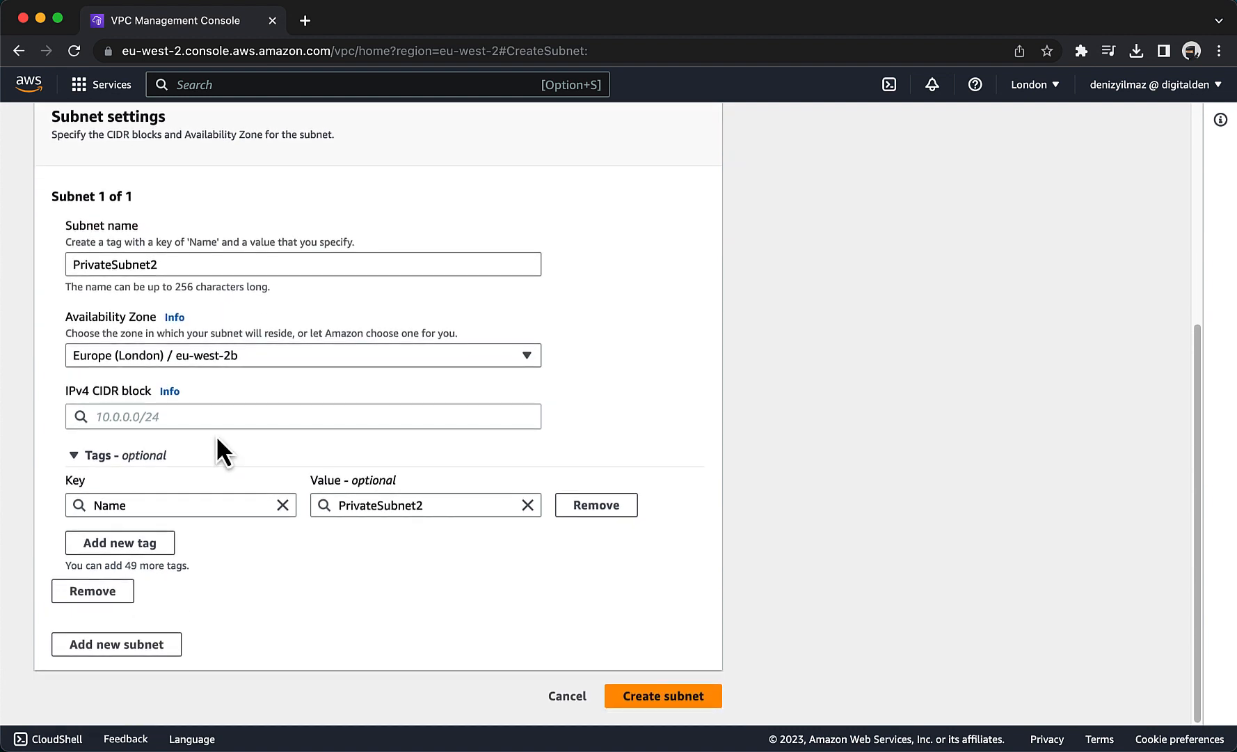
left_click(202, 417)
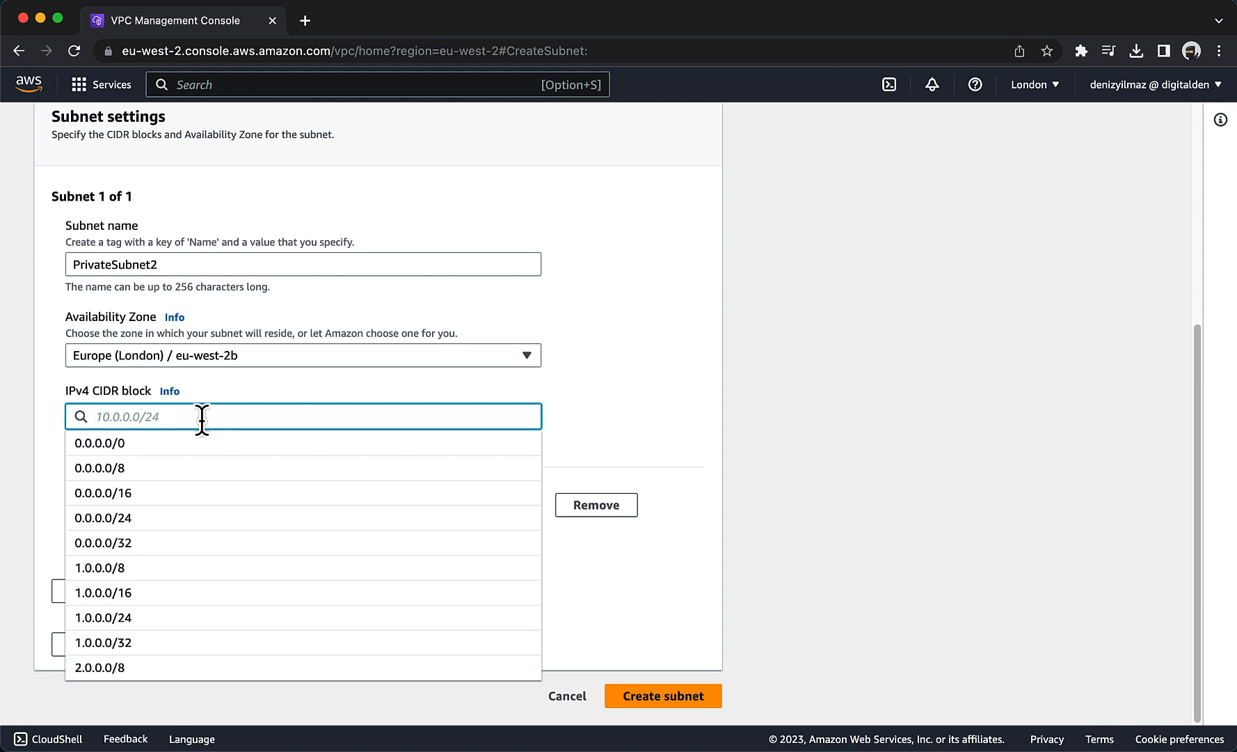
type("10.0.")
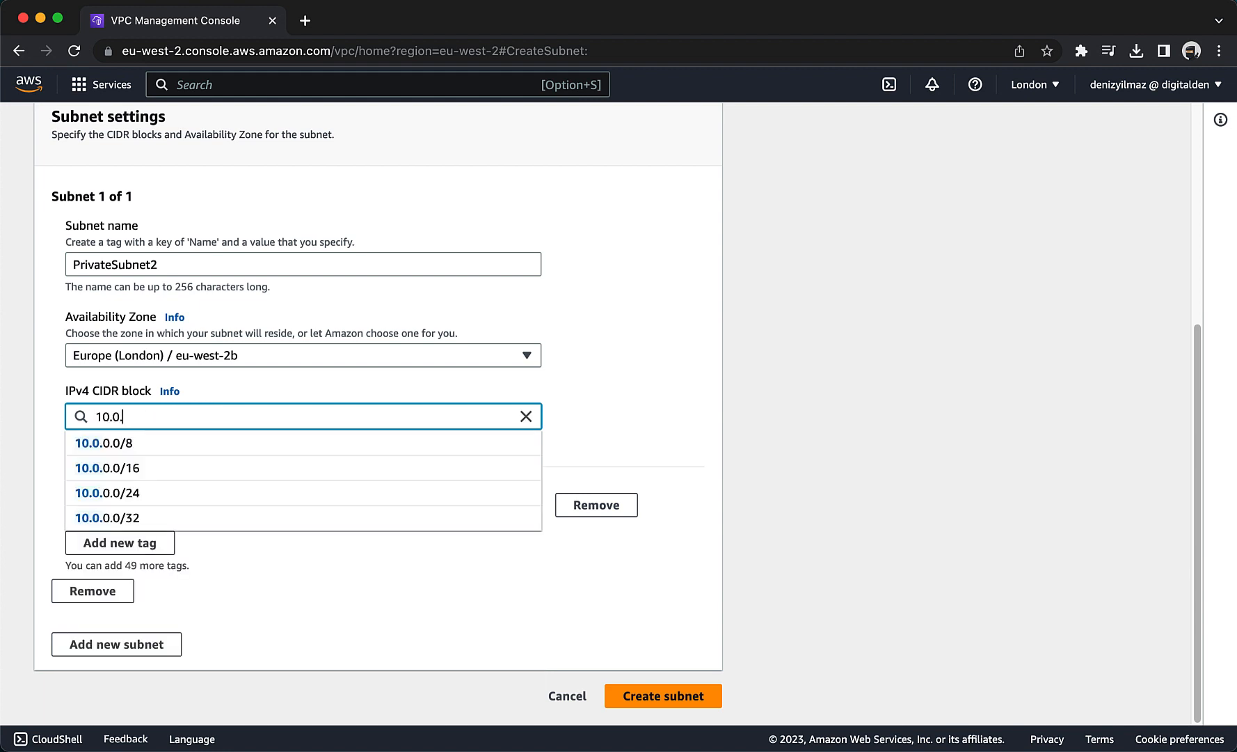
type("4.0/23")
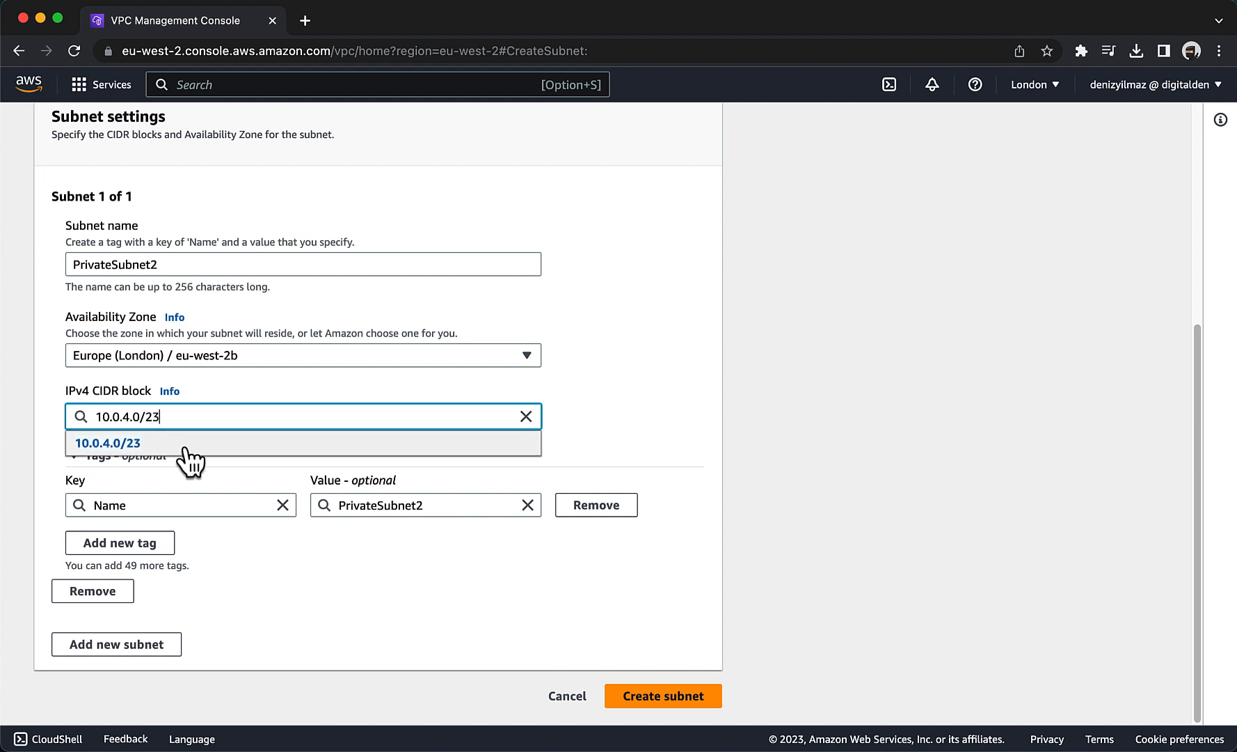
left_click(185, 445)
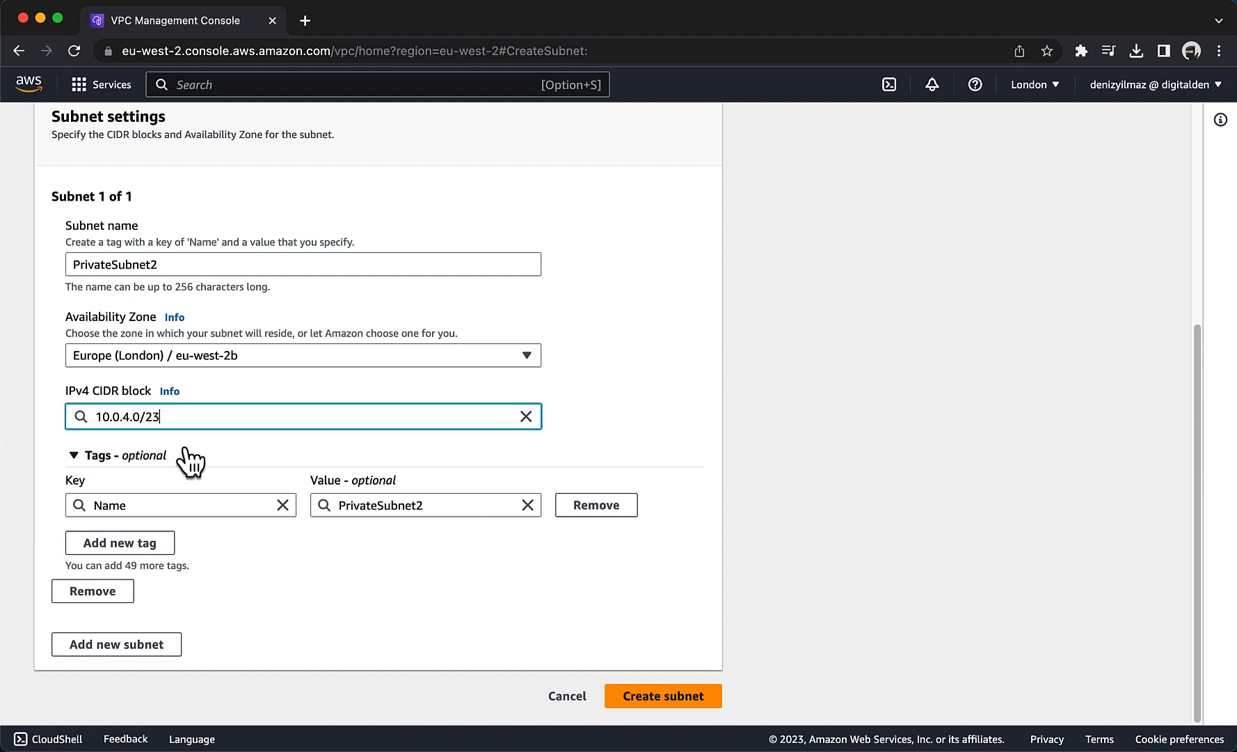
left_click(667, 695)
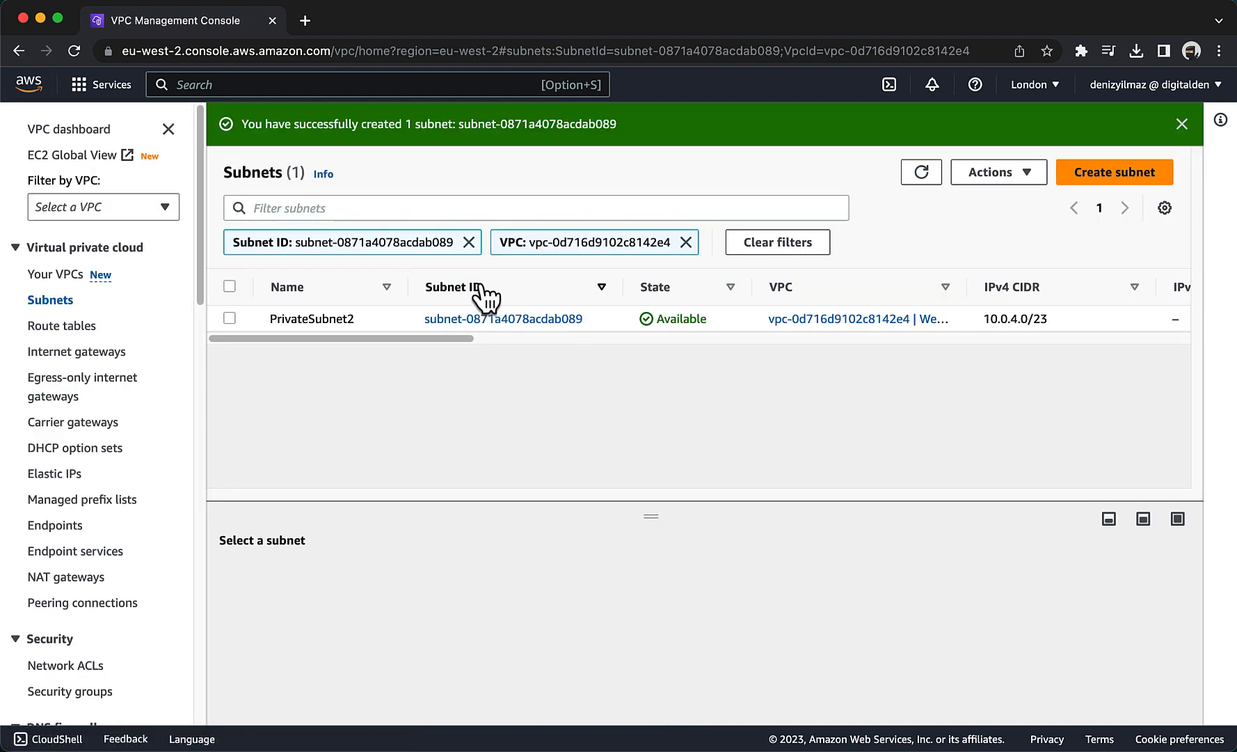
Remove the Subnet ID filter to list all subnets of the WebServer VPC, and widen the VPC column to show full names.
left_click(469, 241)
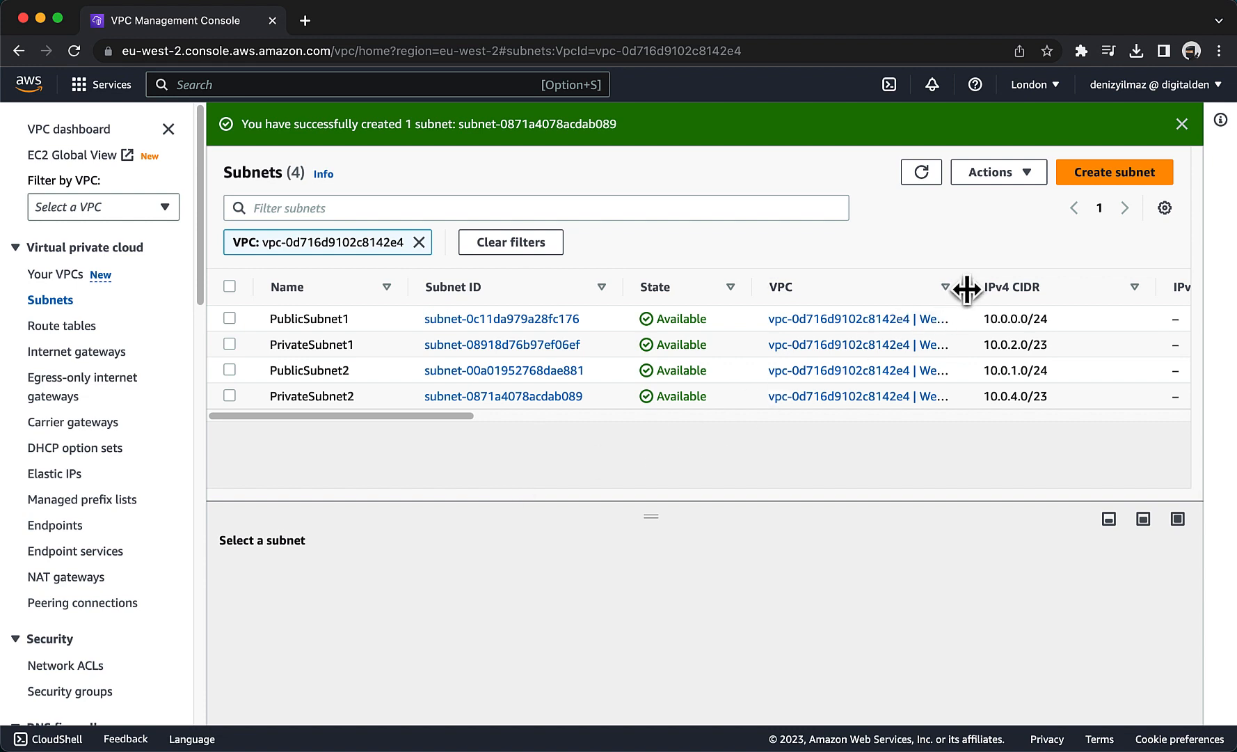
left_click_drag(966, 288, 1037, 287)
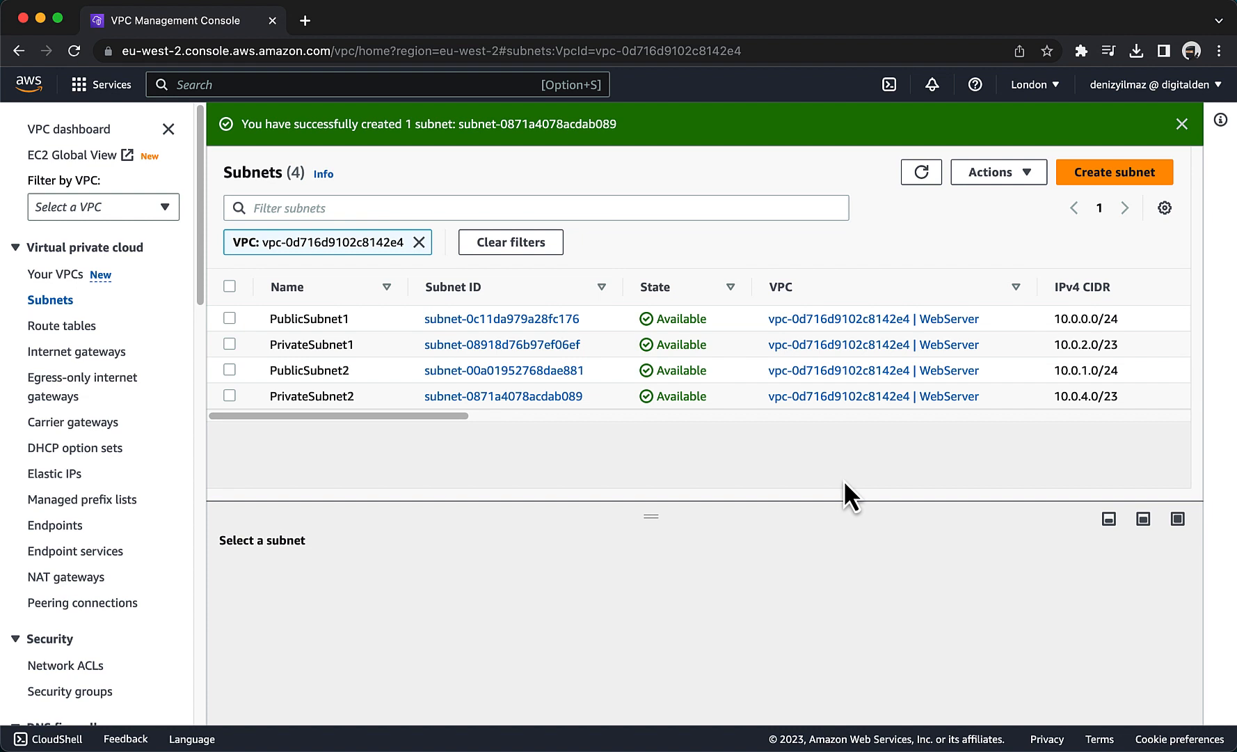
Create an internet gateway with the name tag WebServerIGW.
left_click(48, 355)
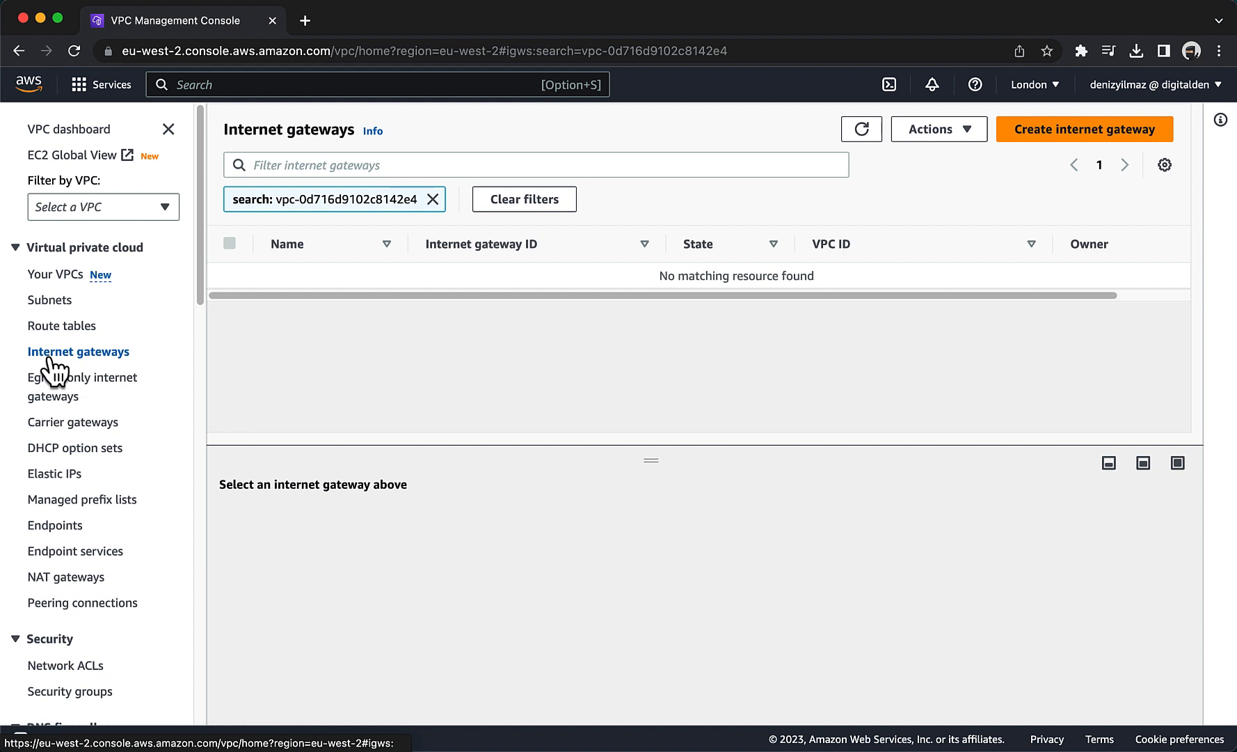
left_click(1029, 137)
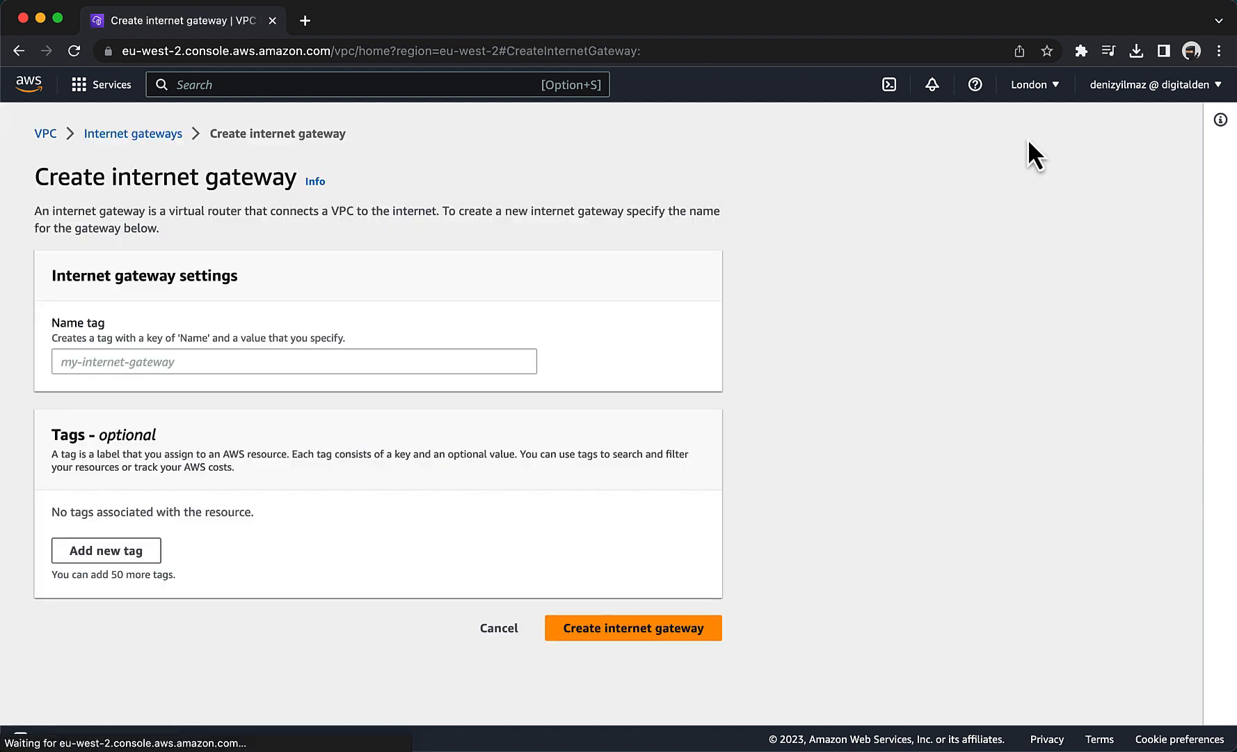
left_click(295, 365)
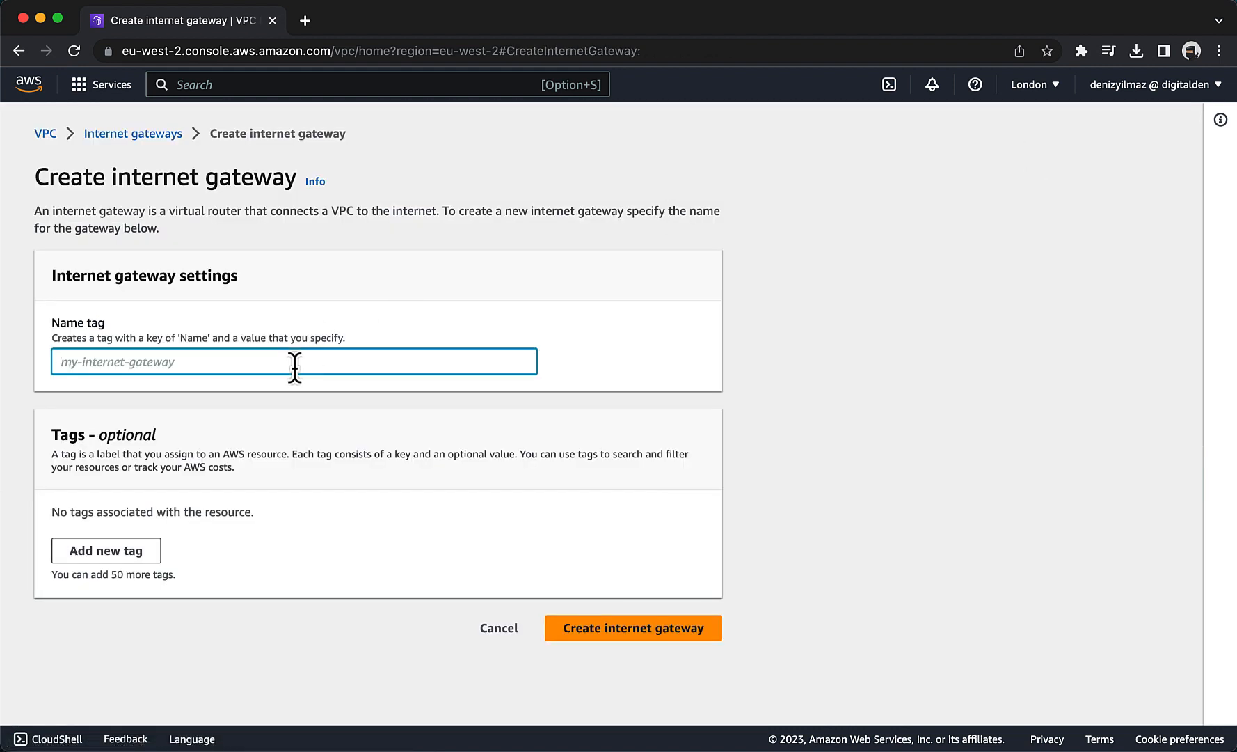
type("Web")
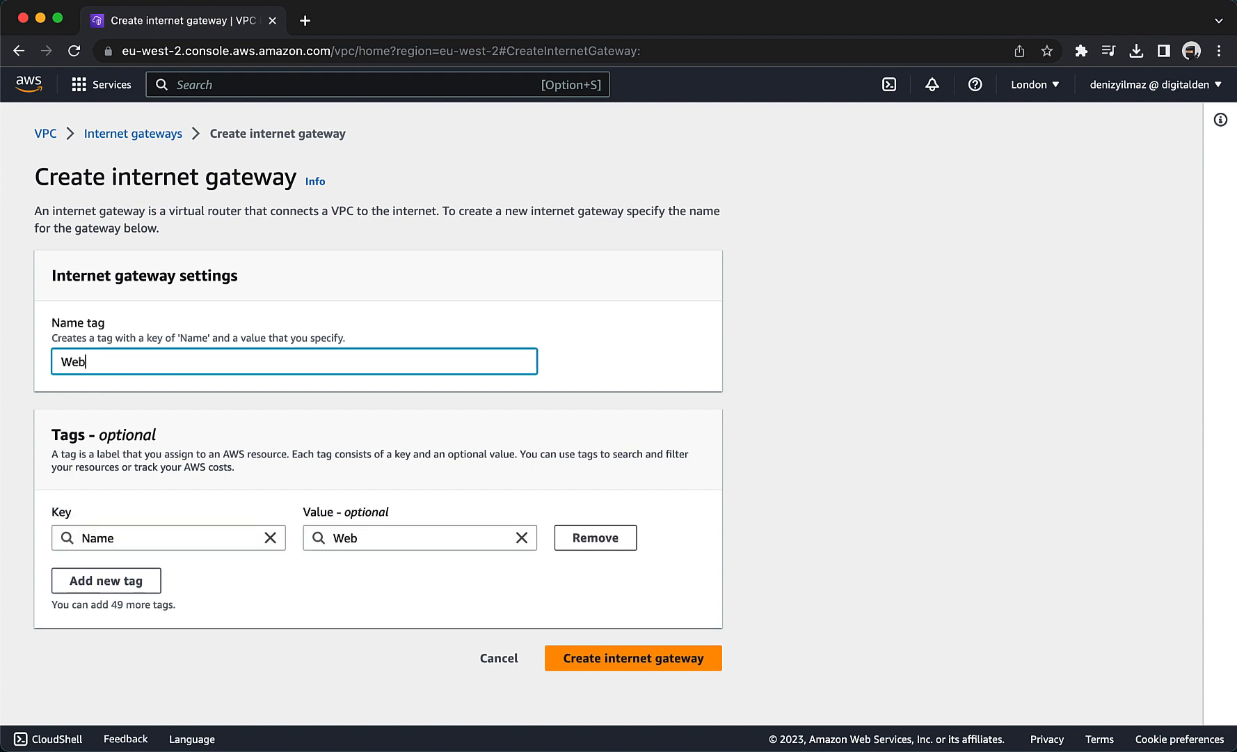
type("ServerIGW")
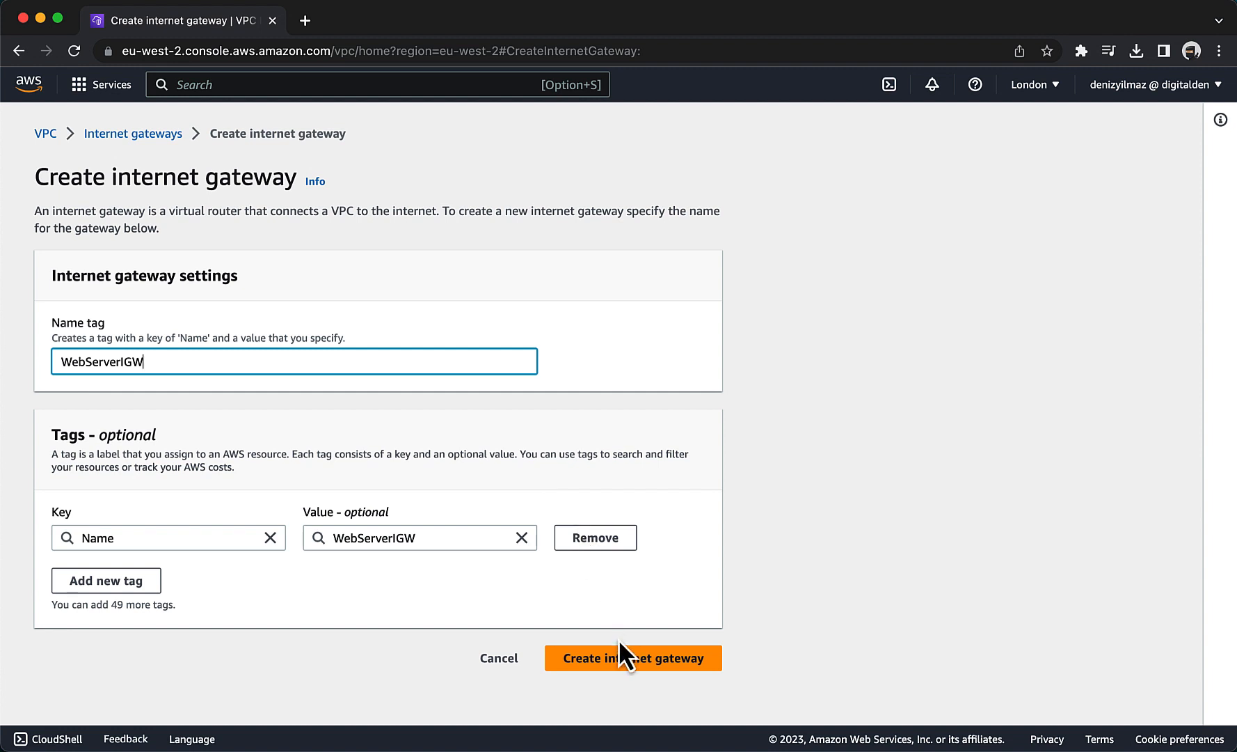
left_click(620, 658)
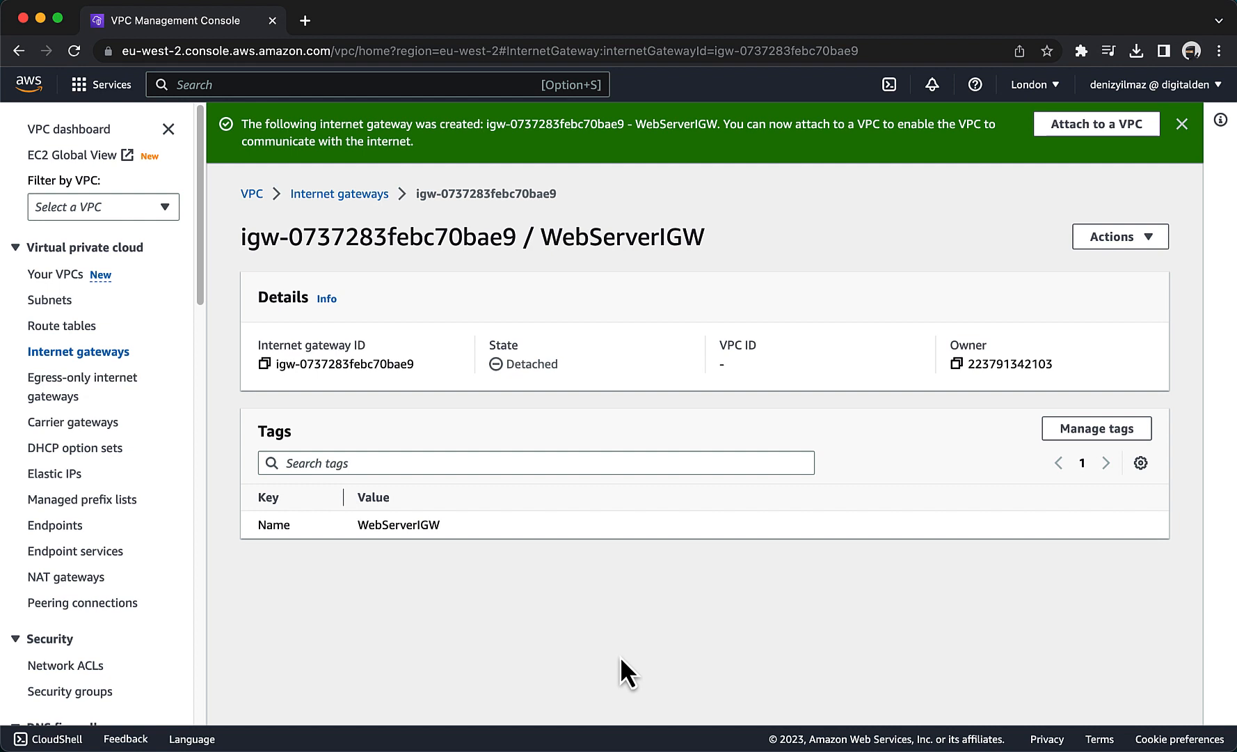
Attach the WebServerIGW internet gateway to the WebServer VPC.
left_click(1105, 249)
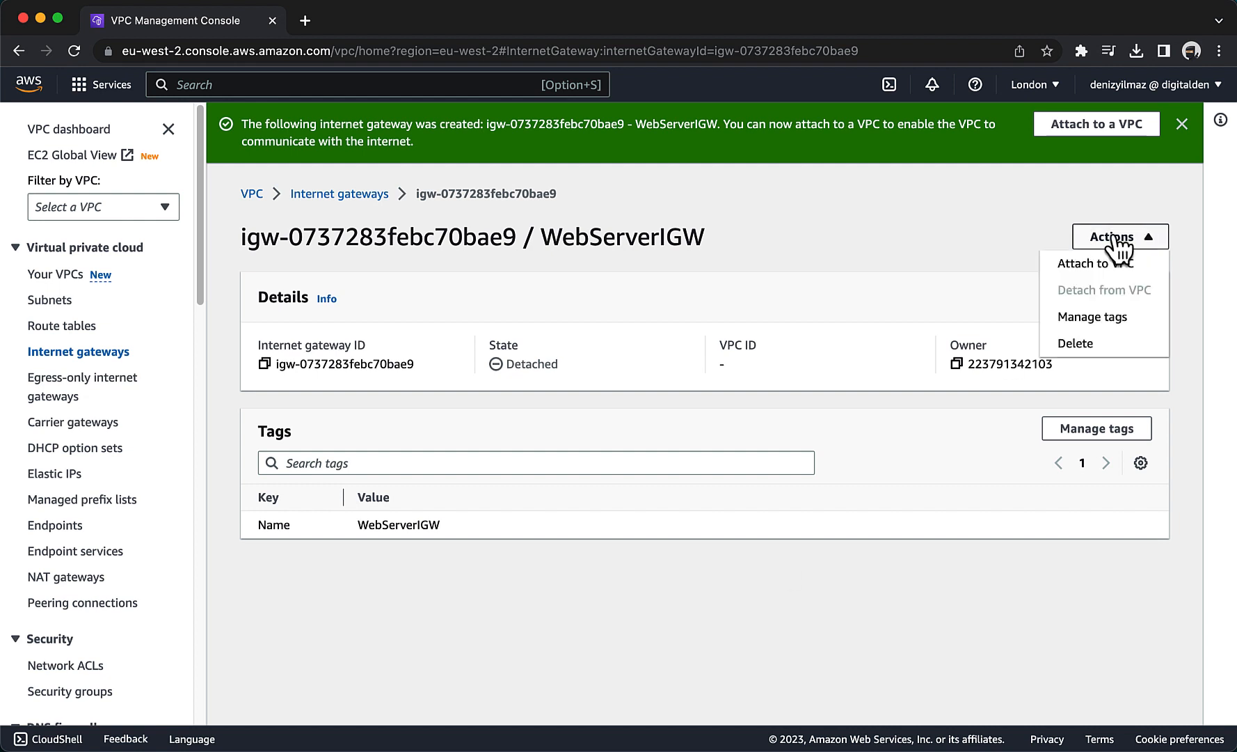
left_click(1108, 266)
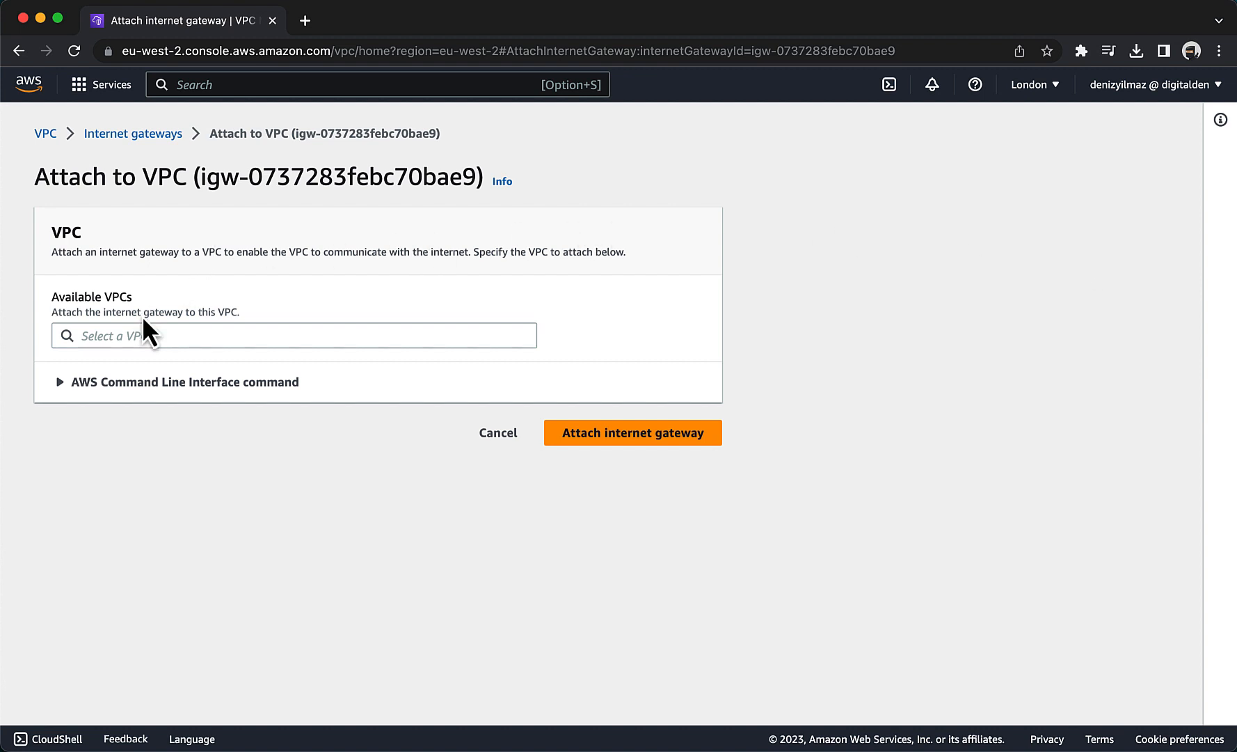
left_click(141, 335)
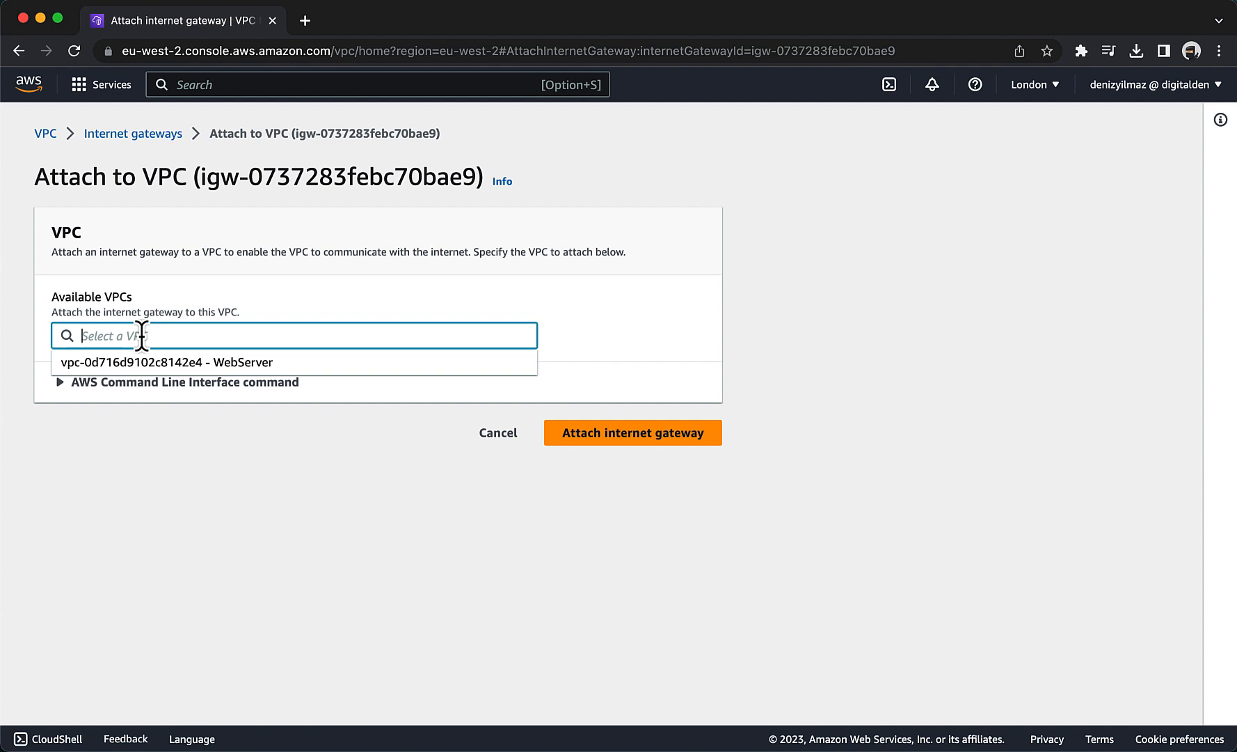
left_click(153, 363)
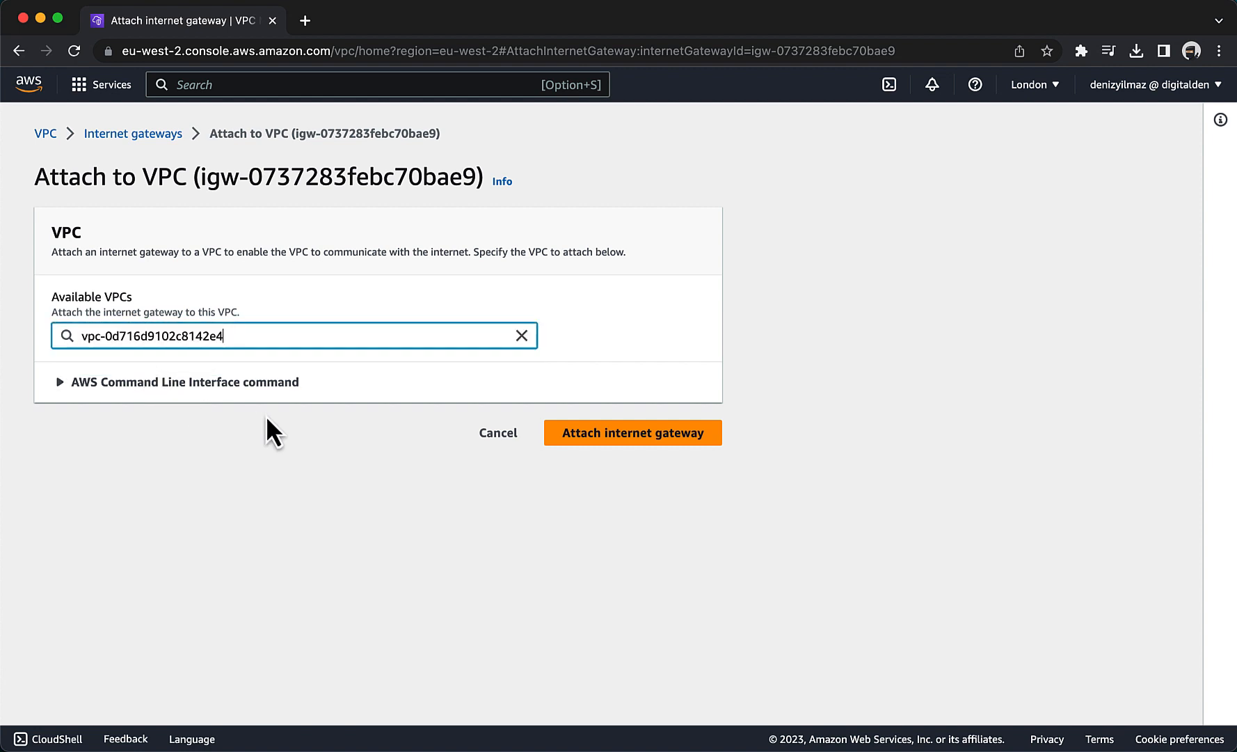
left_click(633, 433)
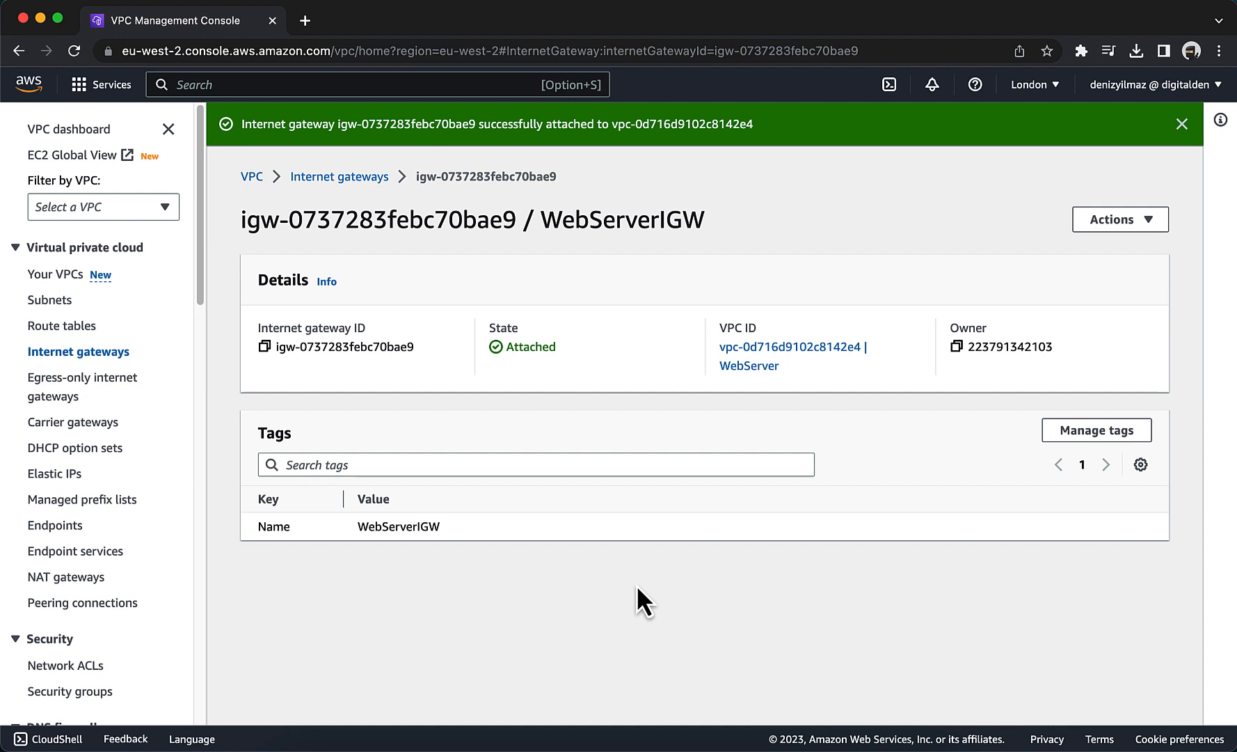
Start a new NAT gateway named nat-gateway-01 and place it in PublicSubnet1.
left_click(86, 583)
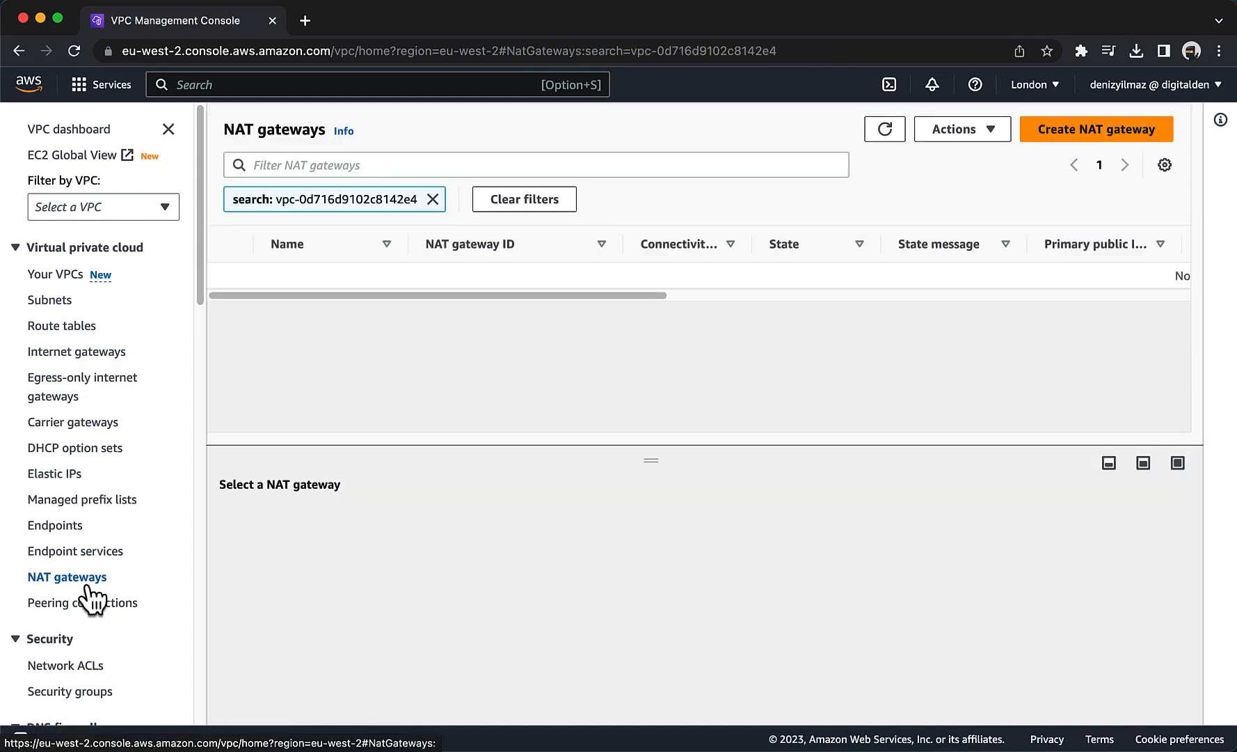
left_click(1050, 133)
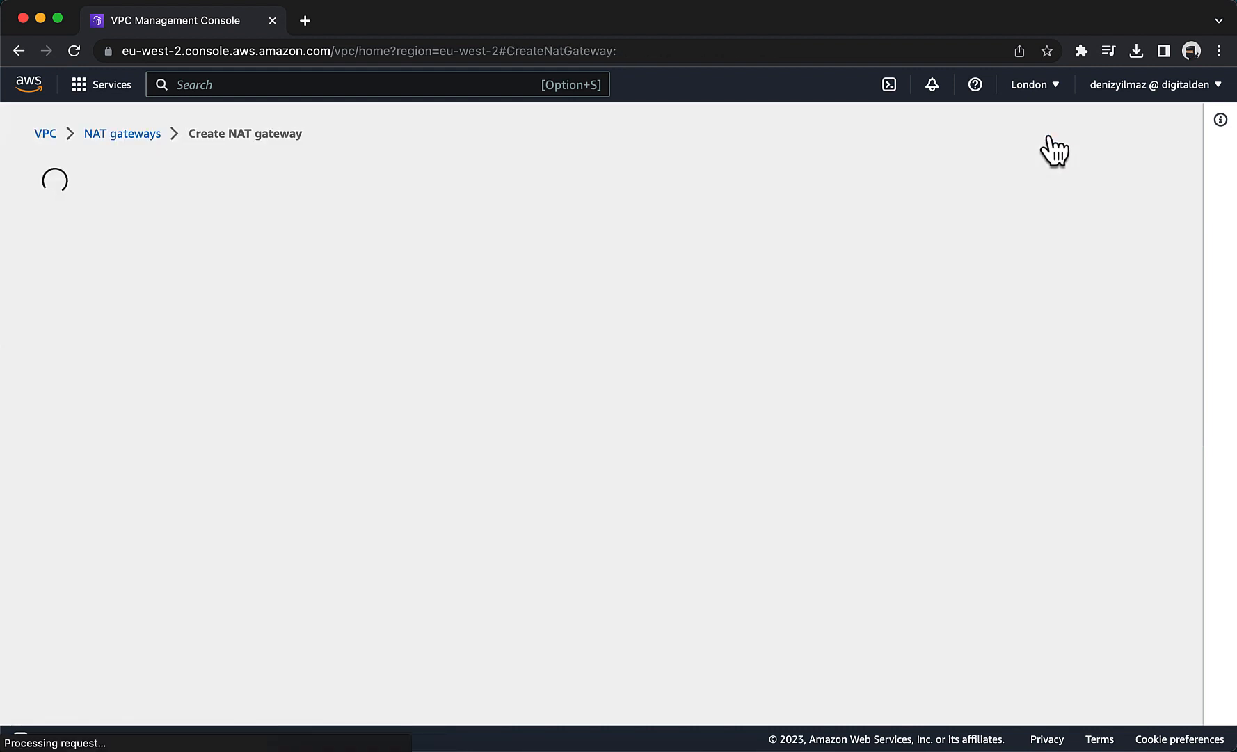
left_click(309, 361)
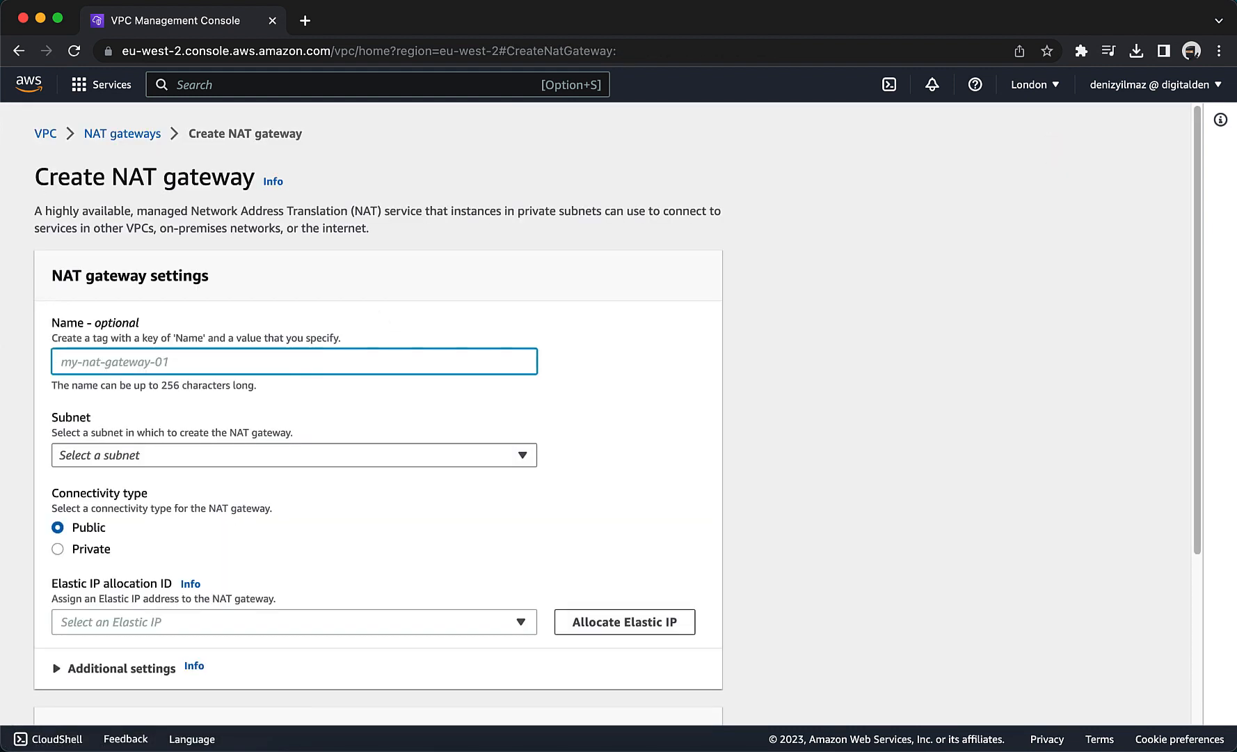
type("nat-gat")
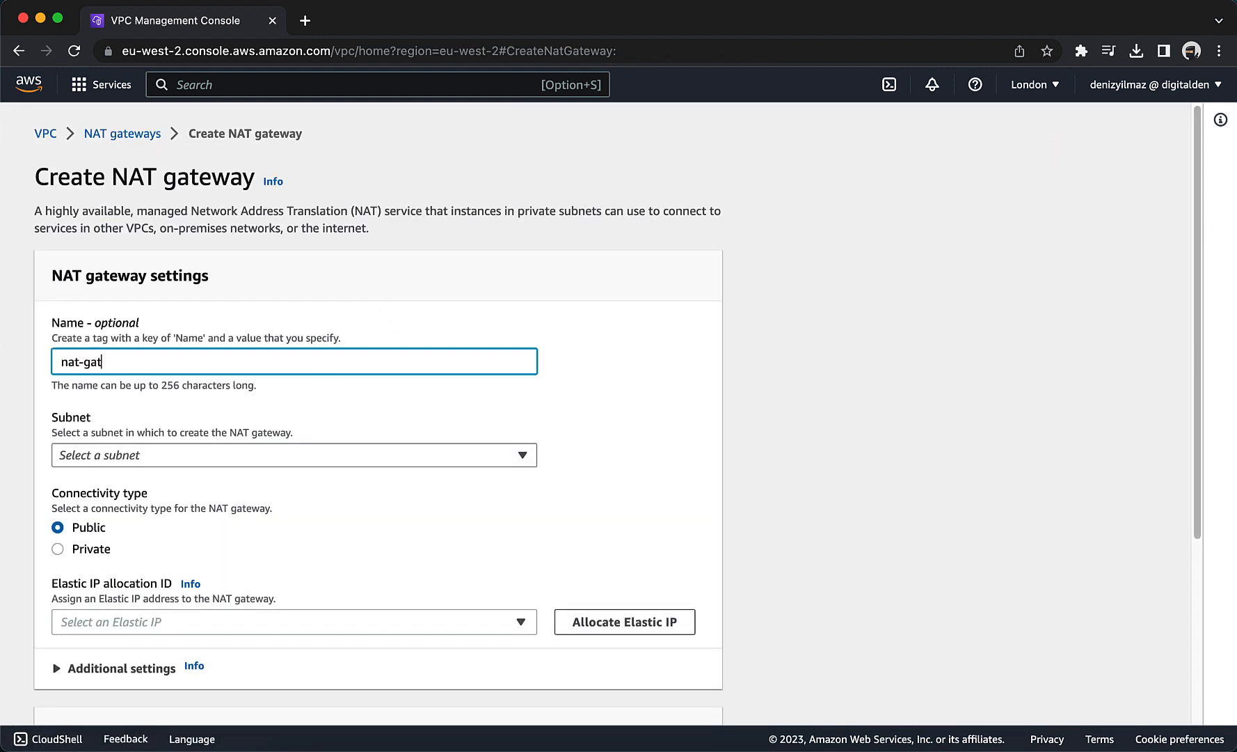
type("eway-01")
left_click(290, 455)
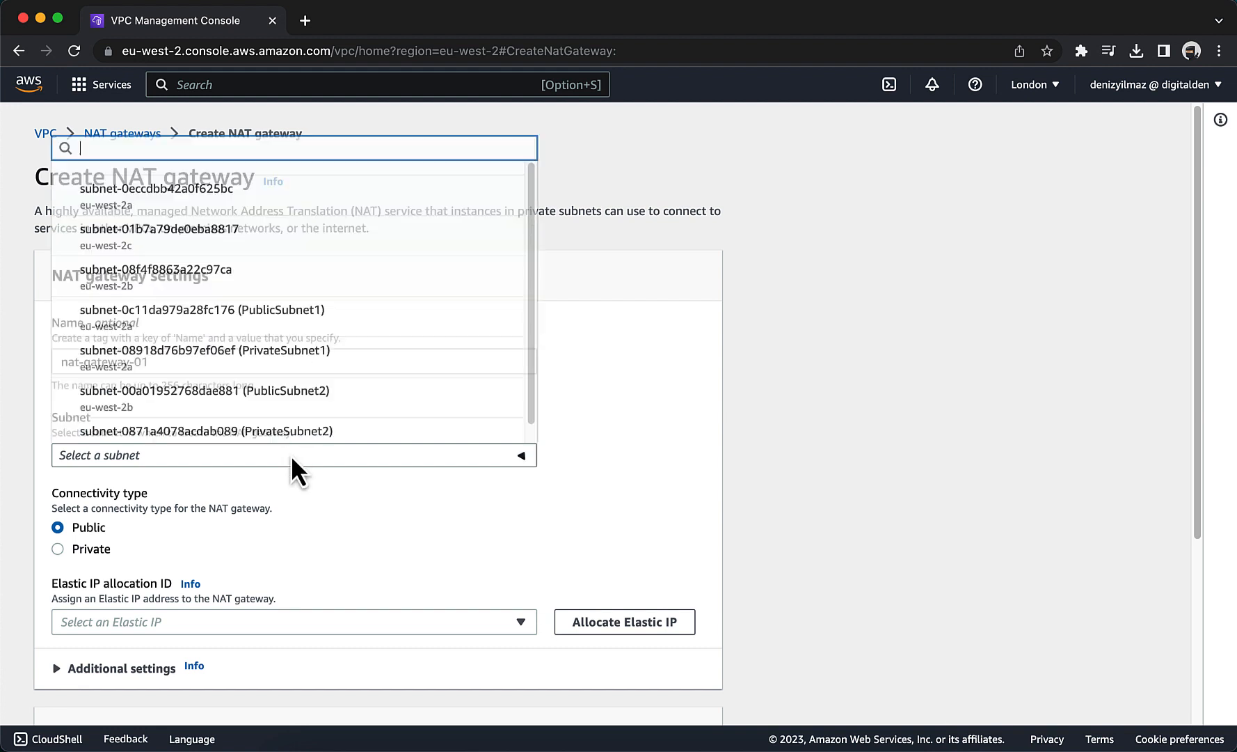
left_click(292, 327)
Allocate an Elastic IP for nat-gateway-01 and create the NAT gateway with public connectivity.
scroll(321, 515, "down", 2)
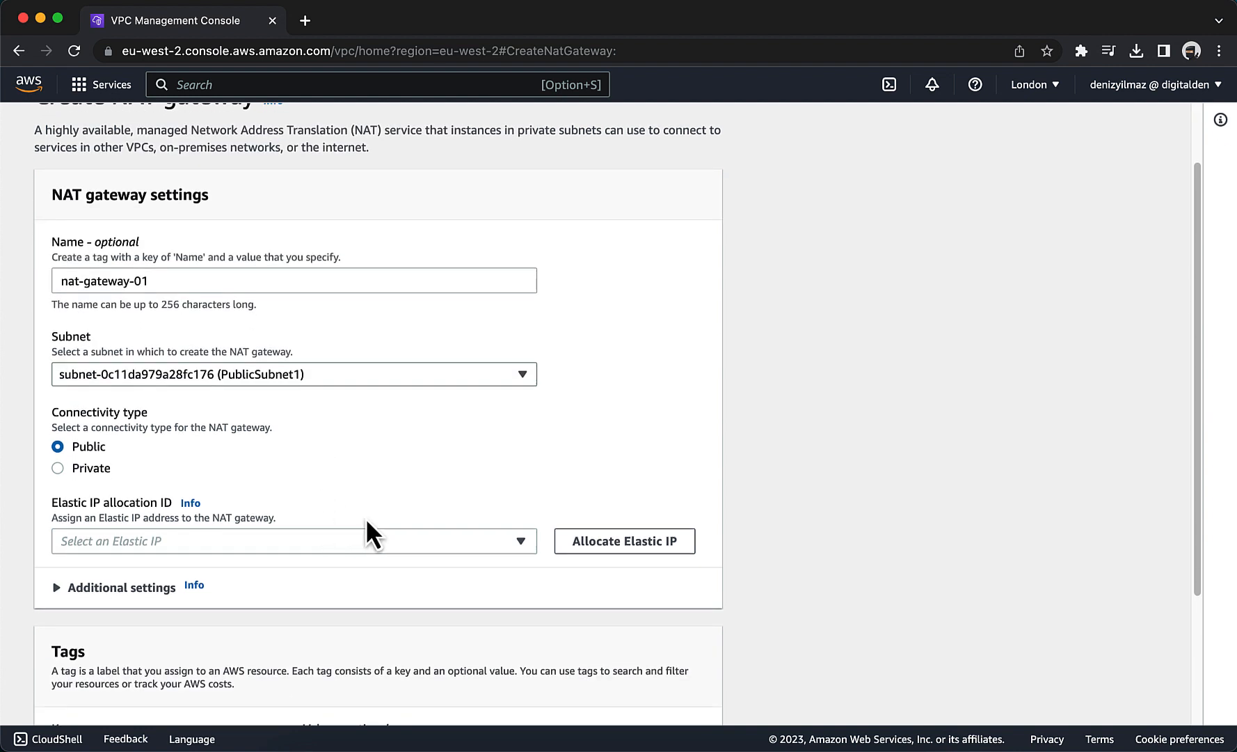
left_click(575, 544)
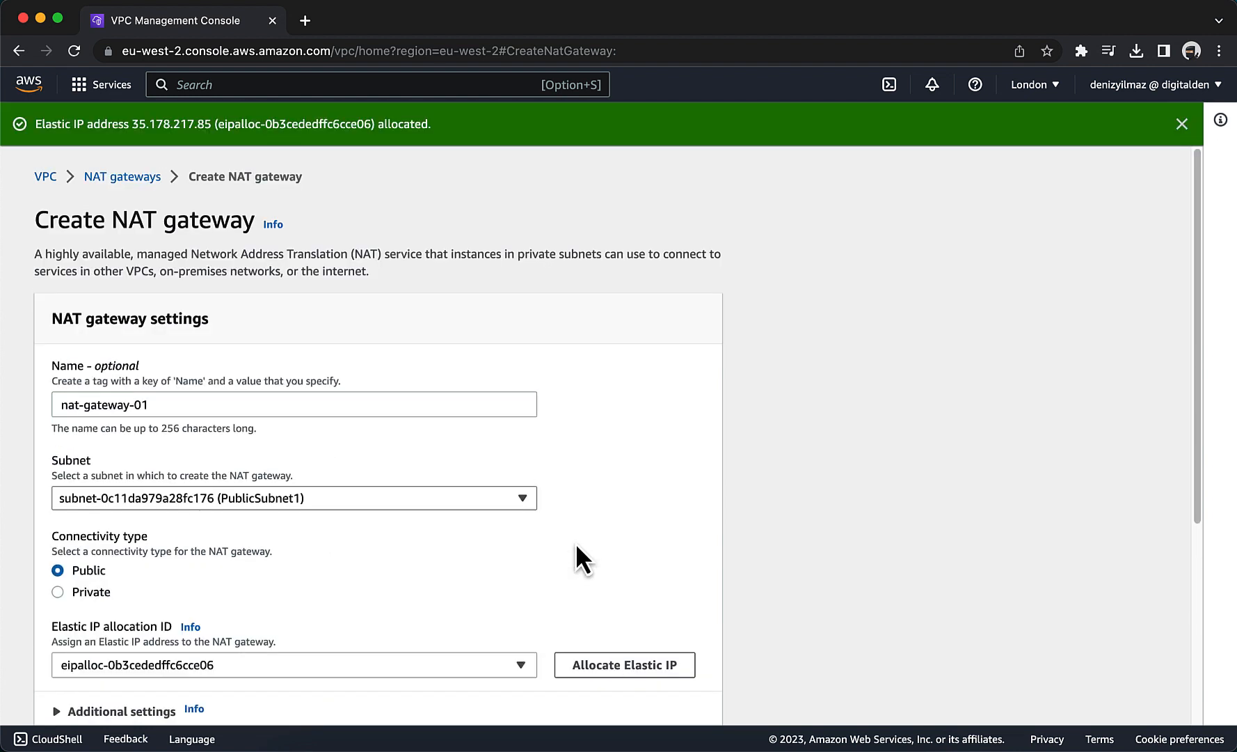
scroll(577, 547, "down", 5)
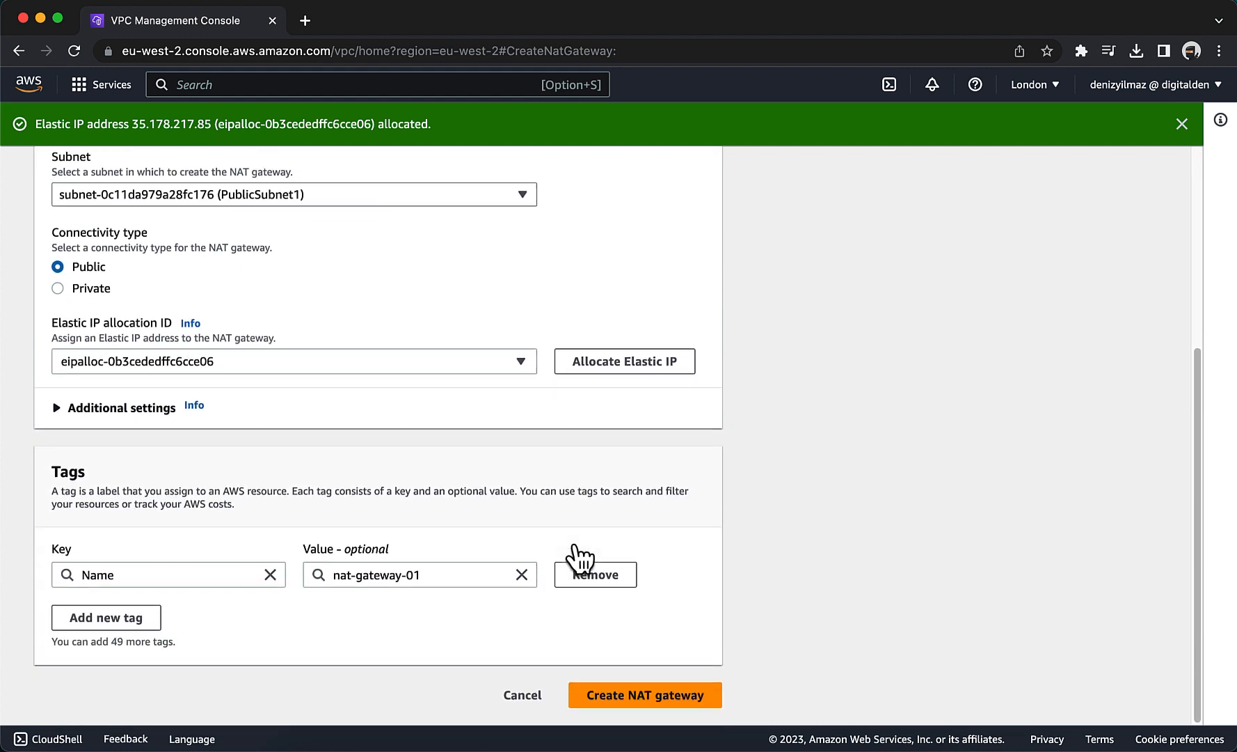
left_click(626, 693)
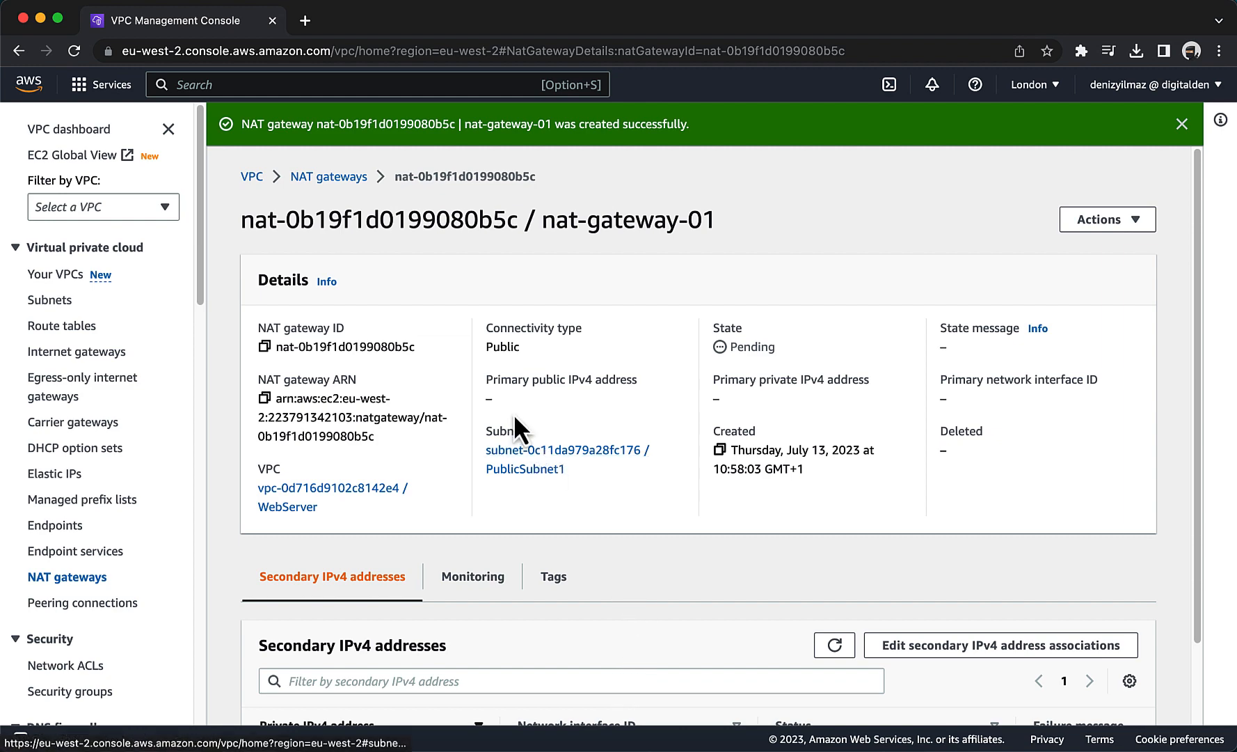
Start a second NAT gateway named nat-gateway-02 and place it in PublicSubnet2.
scroll(506, 404, "down", 3)
scroll(345, 208, "up", 3)
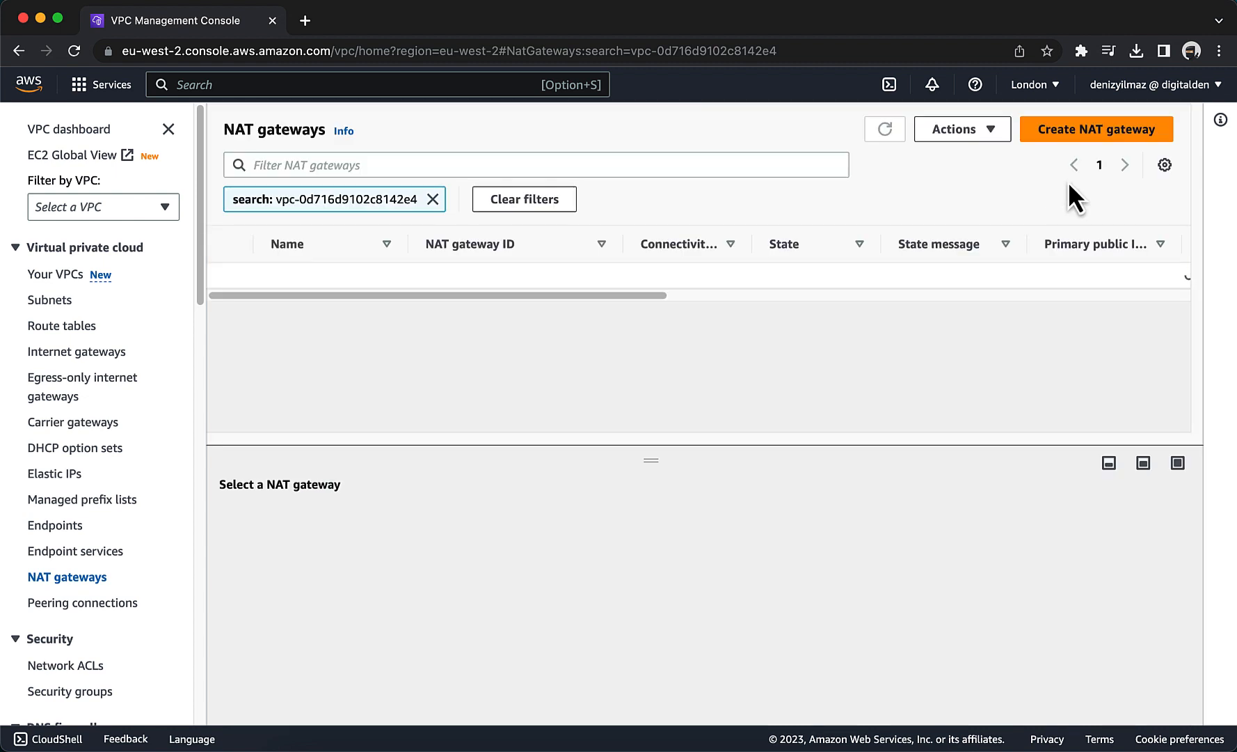
left_click(1084, 139)
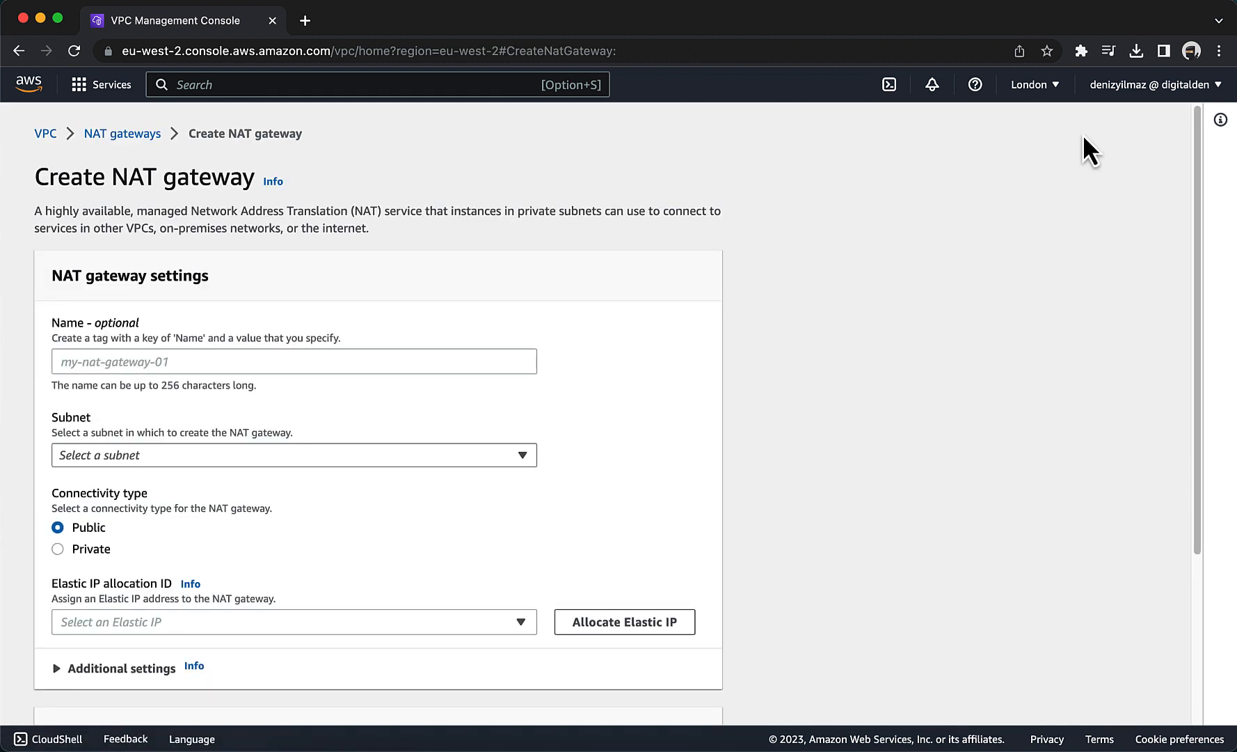
left_click(123, 367)
type("na")
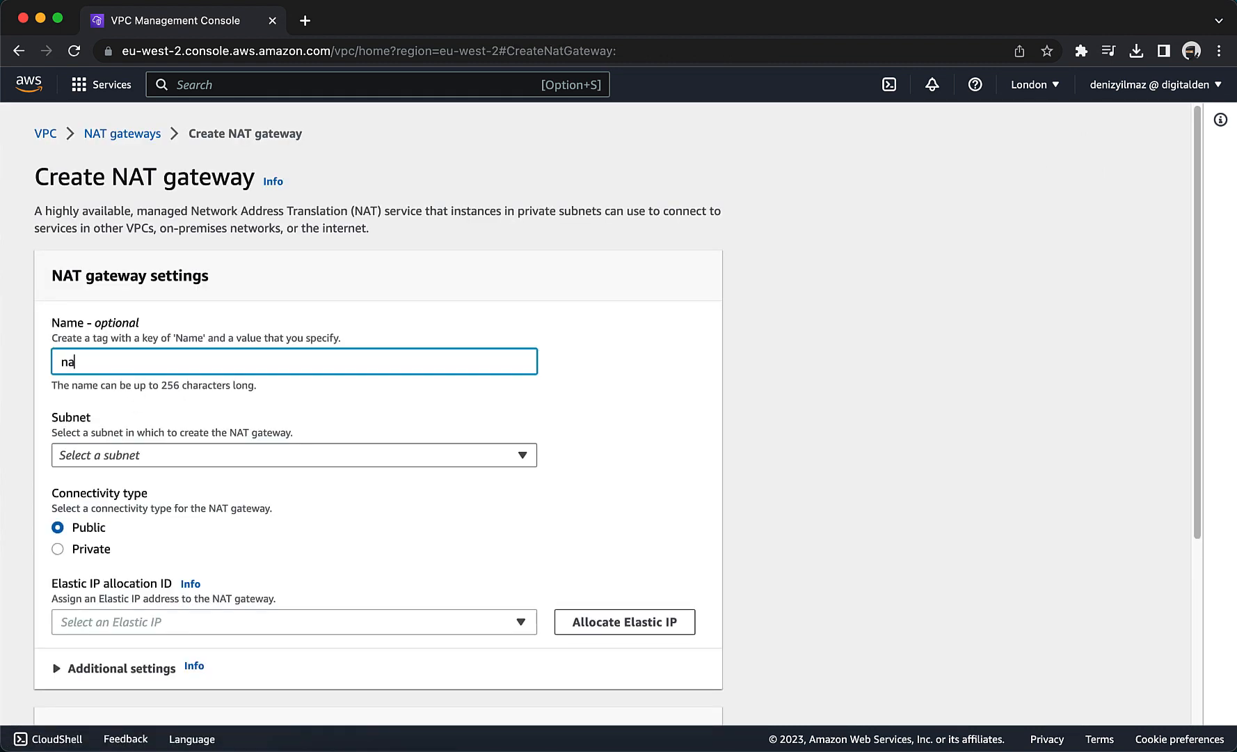
type("t-gateway-02")
left_click(113, 454)
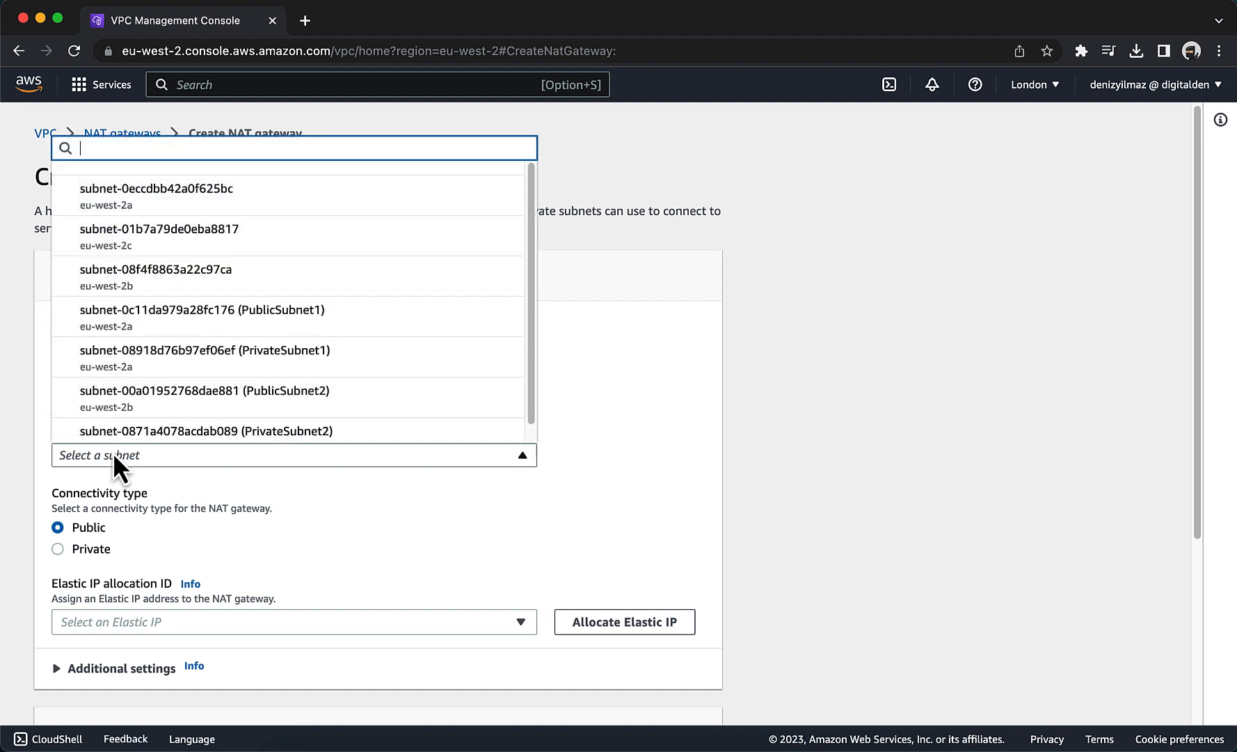
left_click(122, 400)
scroll(358, 538, "down", 2)
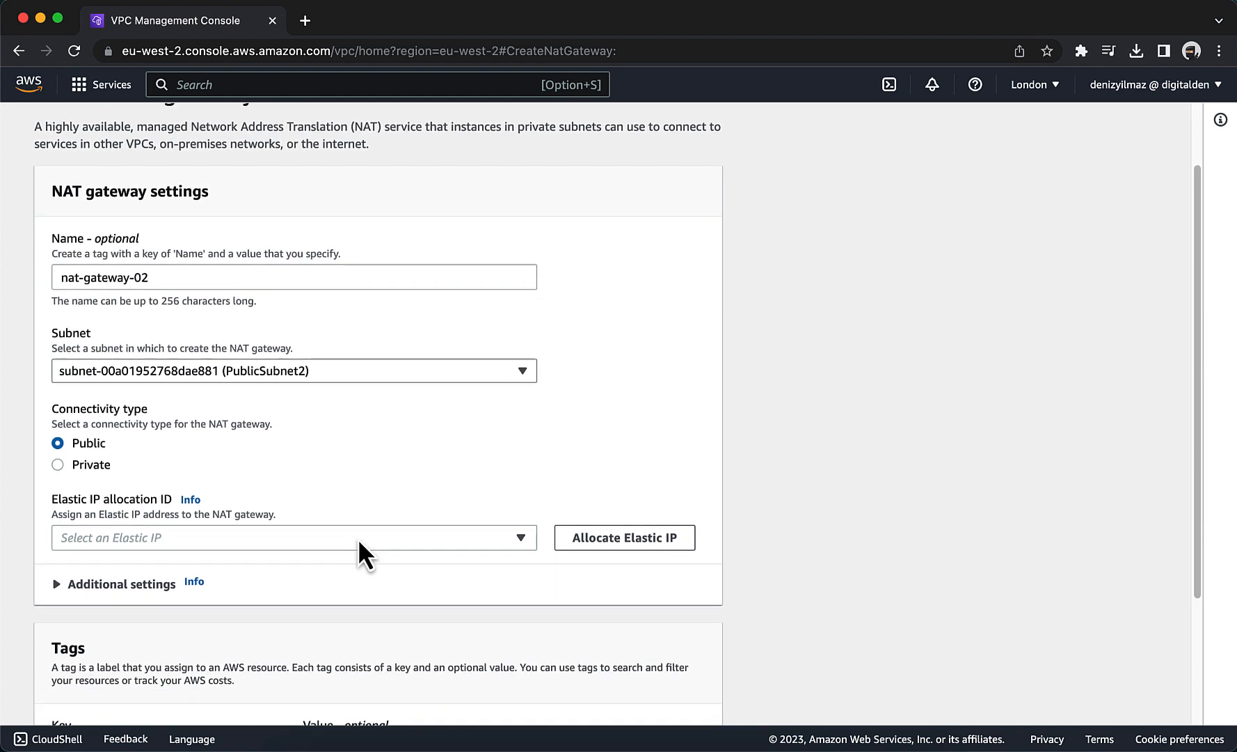
Allocate an Elastic IP for nat-gateway-02, create the NAT gateway and return to the list of NAT gateways.
left_click(591, 549)
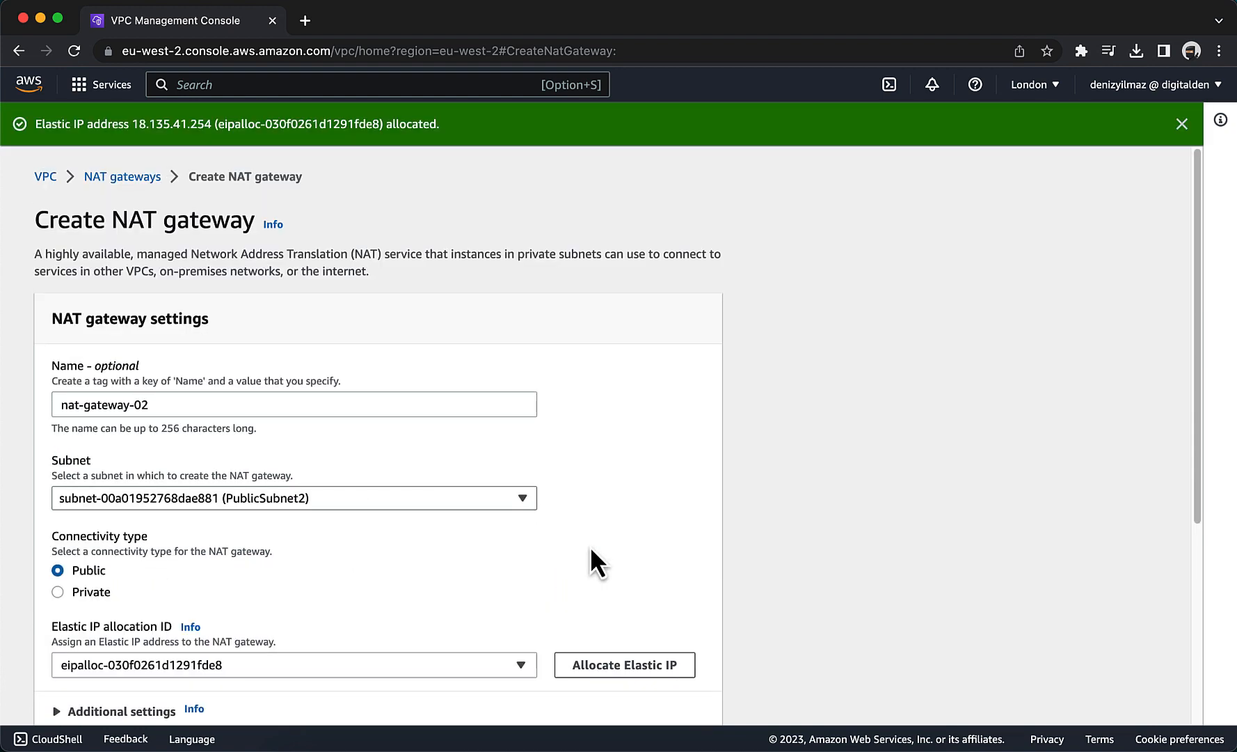
scroll(591, 549, "down", 5)
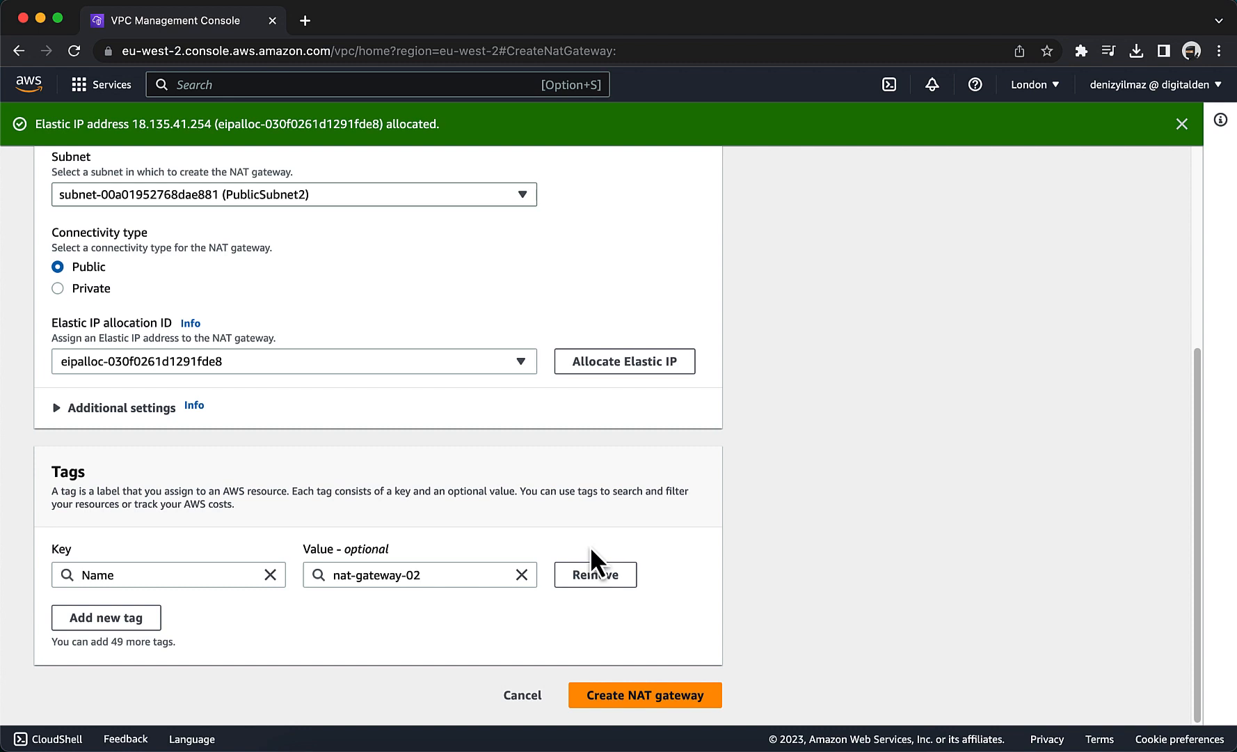
left_click(625, 695)
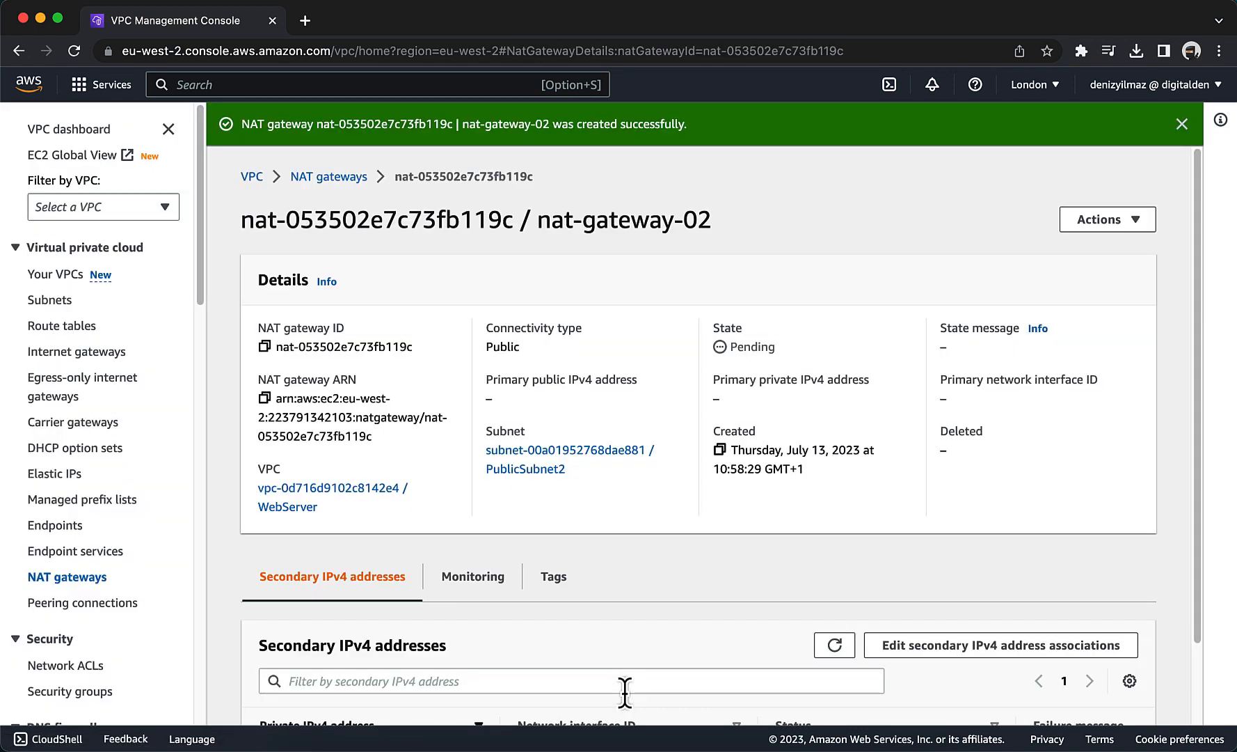
left_click(328, 178)
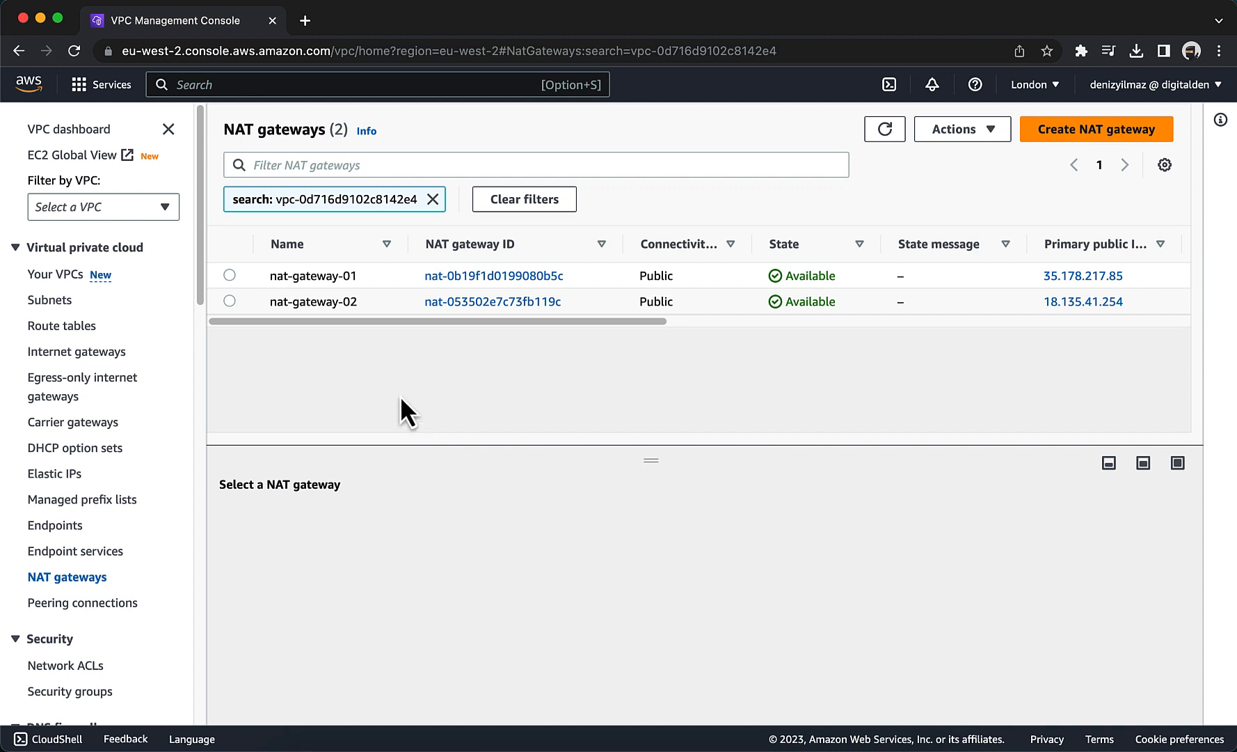
Name the WebServer VPC's existing main route table Private Route Table 1.
left_click(71, 326)
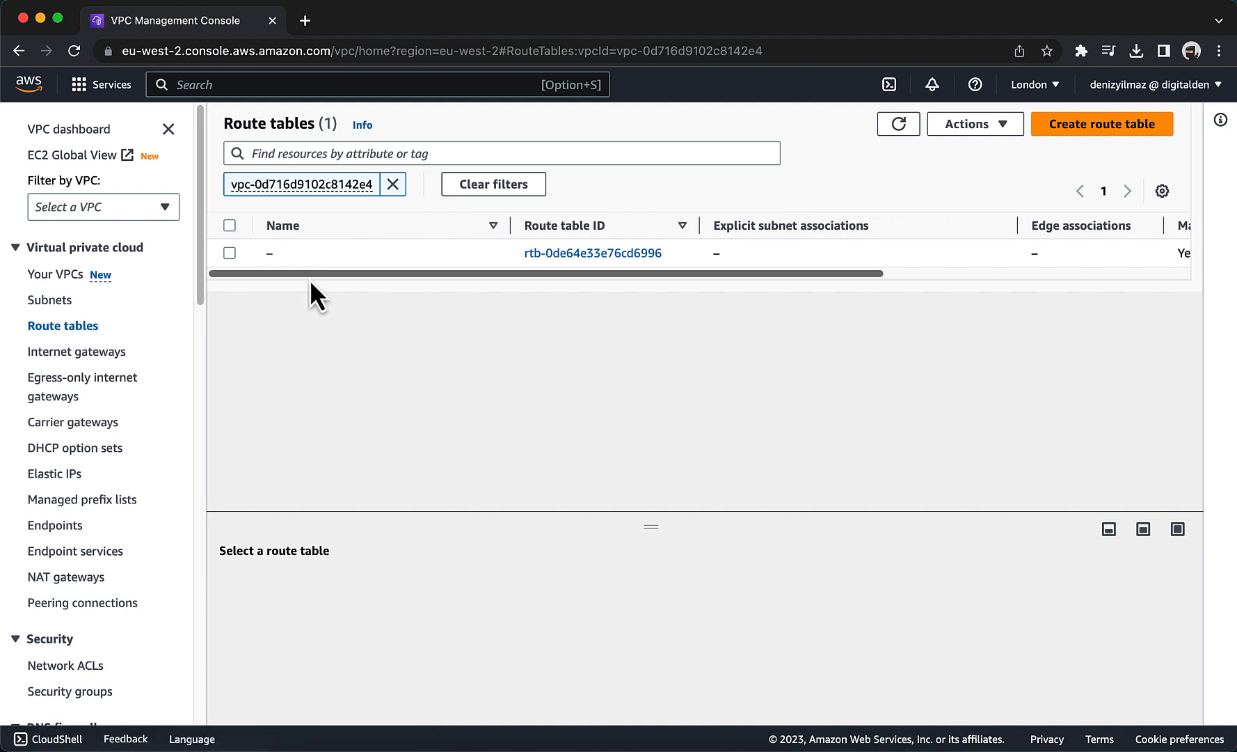
left_click_drag(309, 279, 667, 327)
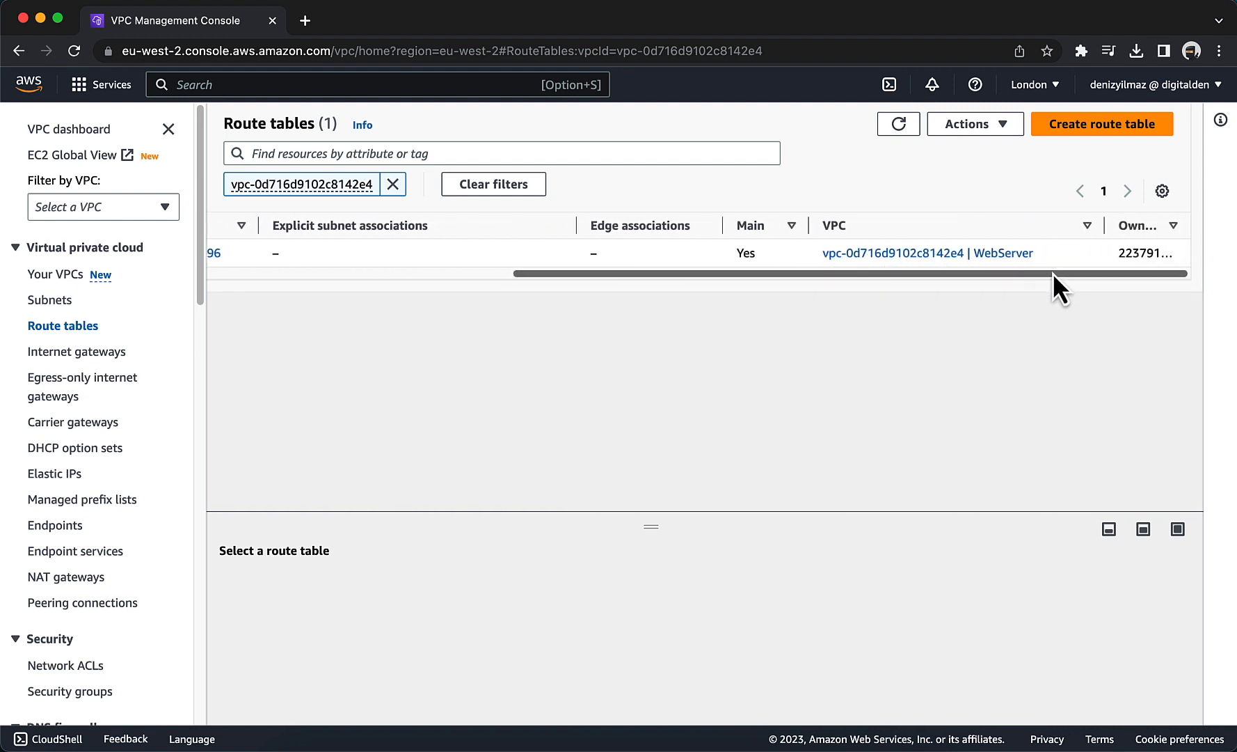
left_click_drag(1053, 272, 707, 271)
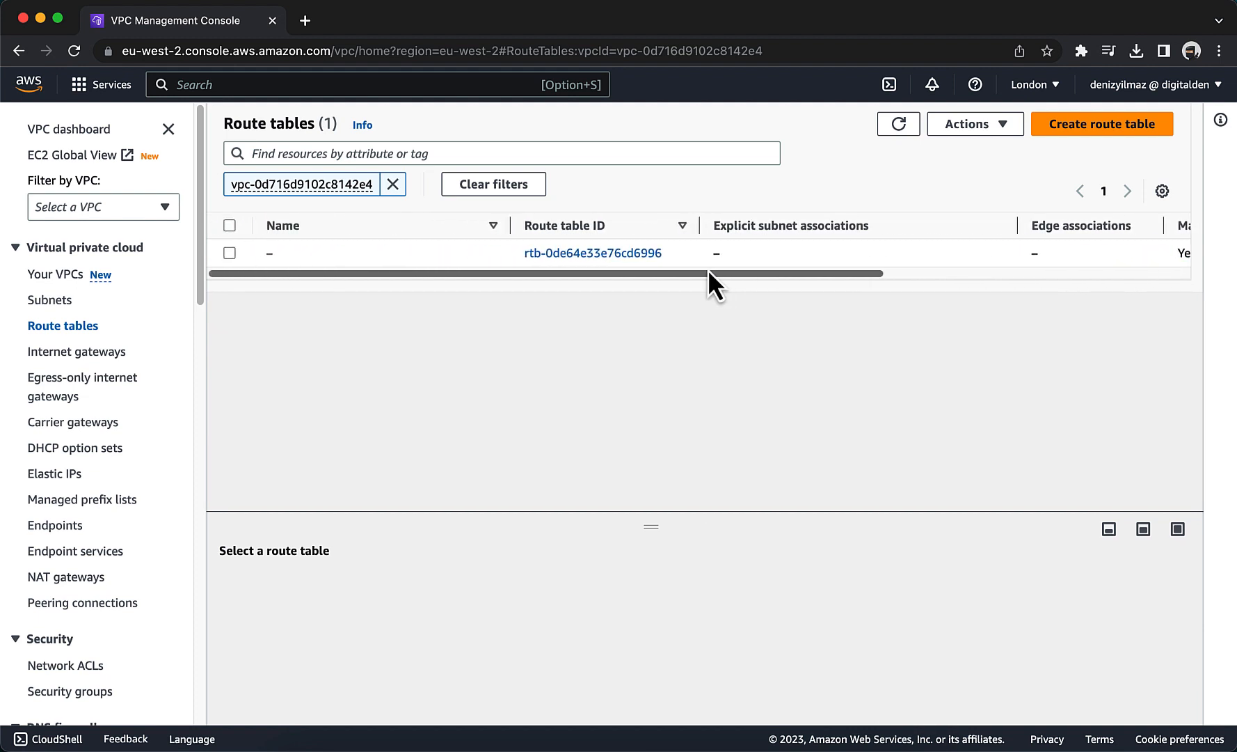
left_click(230, 253)
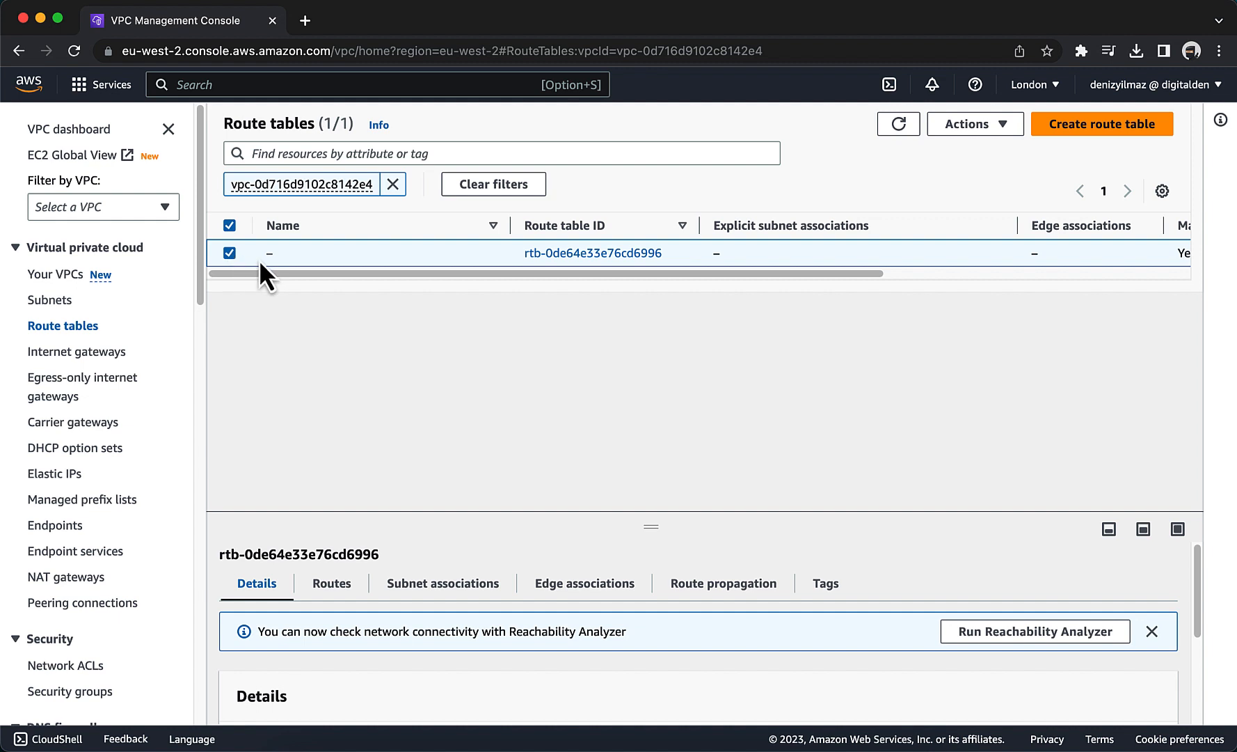
left_click(283, 255)
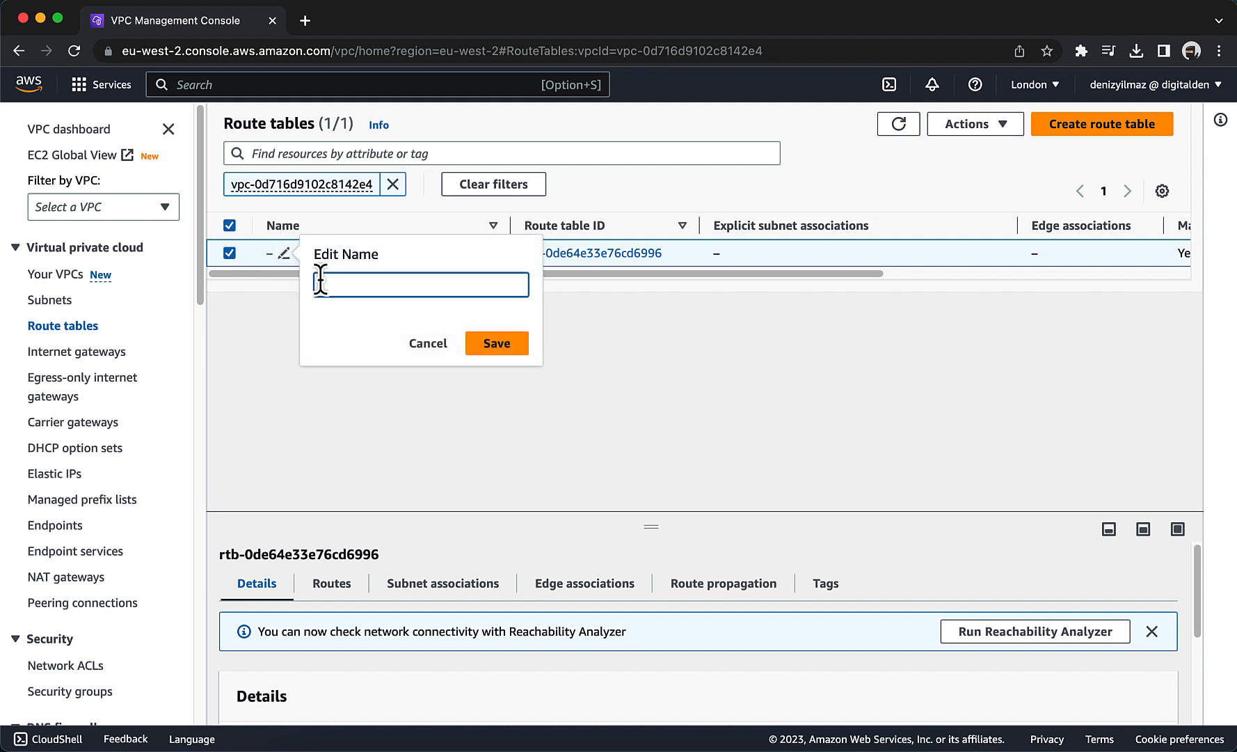
type("Private Route Table 1")
left_click(499, 335)
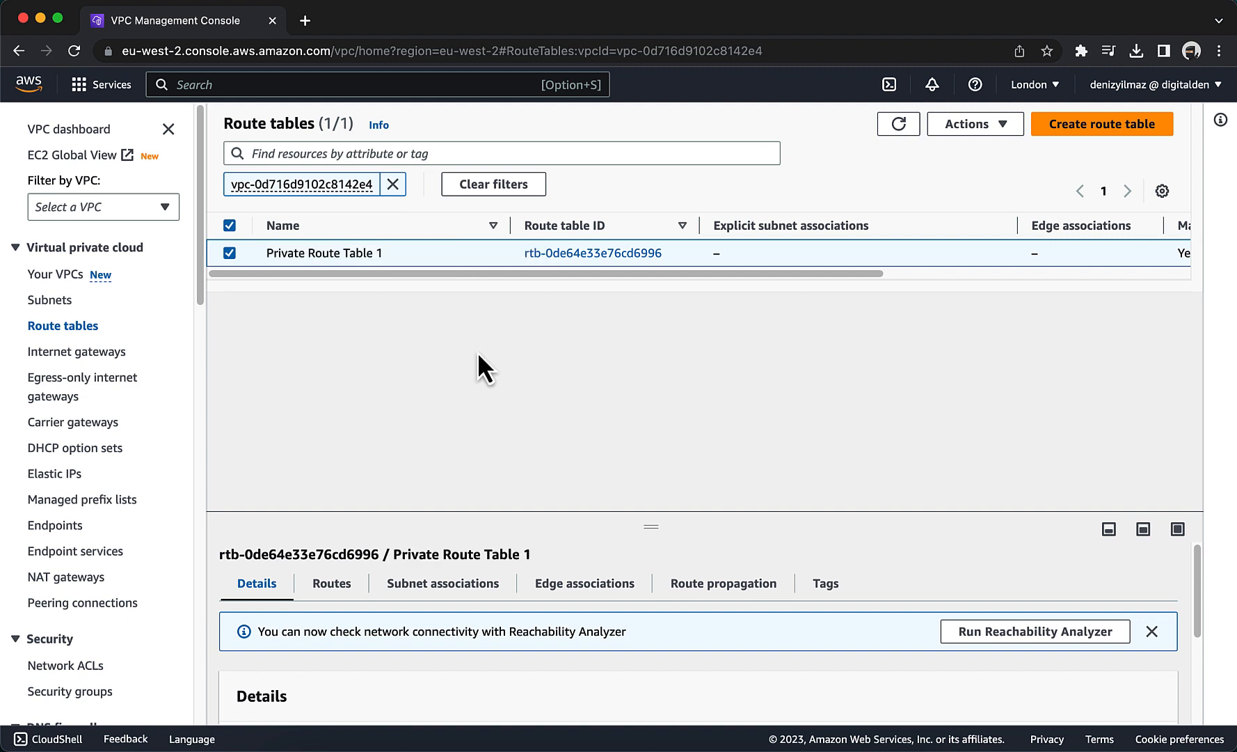
Add a route to Private Route Table 1 with destination 0.0.0.0/0 and target nat-gateway-01, and save it.
left_click_drag(650, 521, 647, 437)
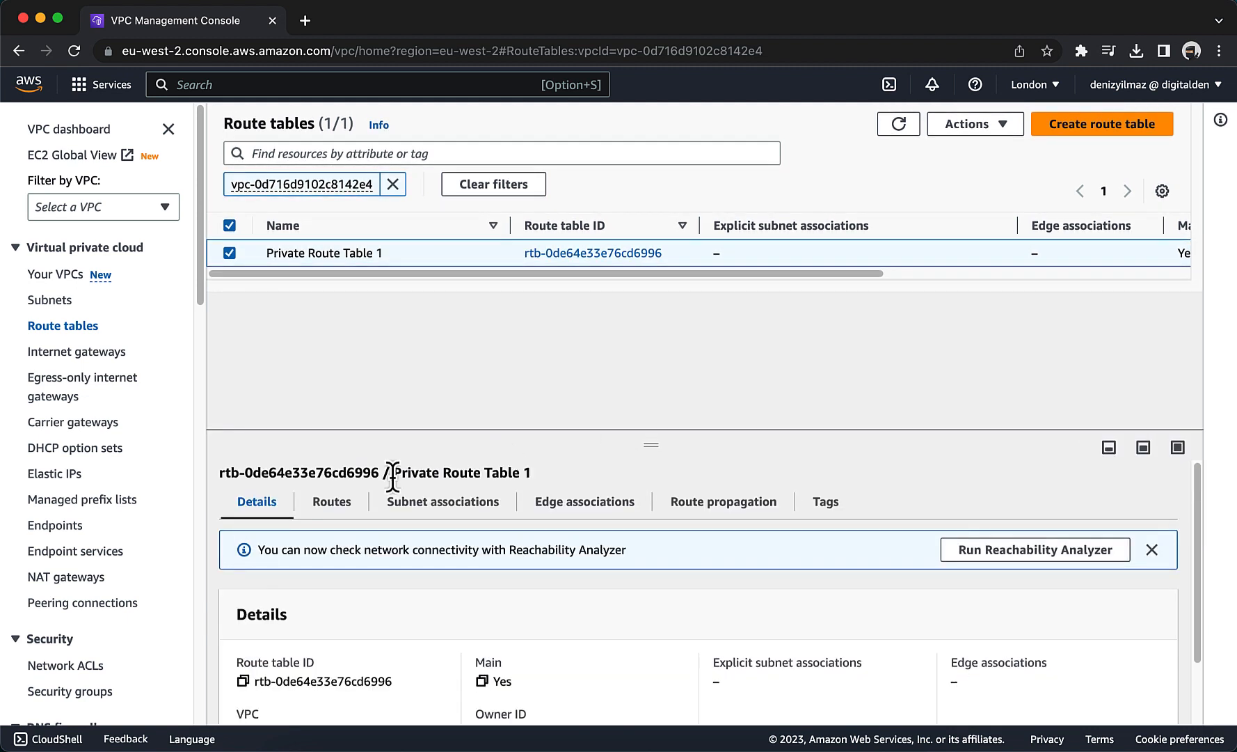
left_click(319, 505)
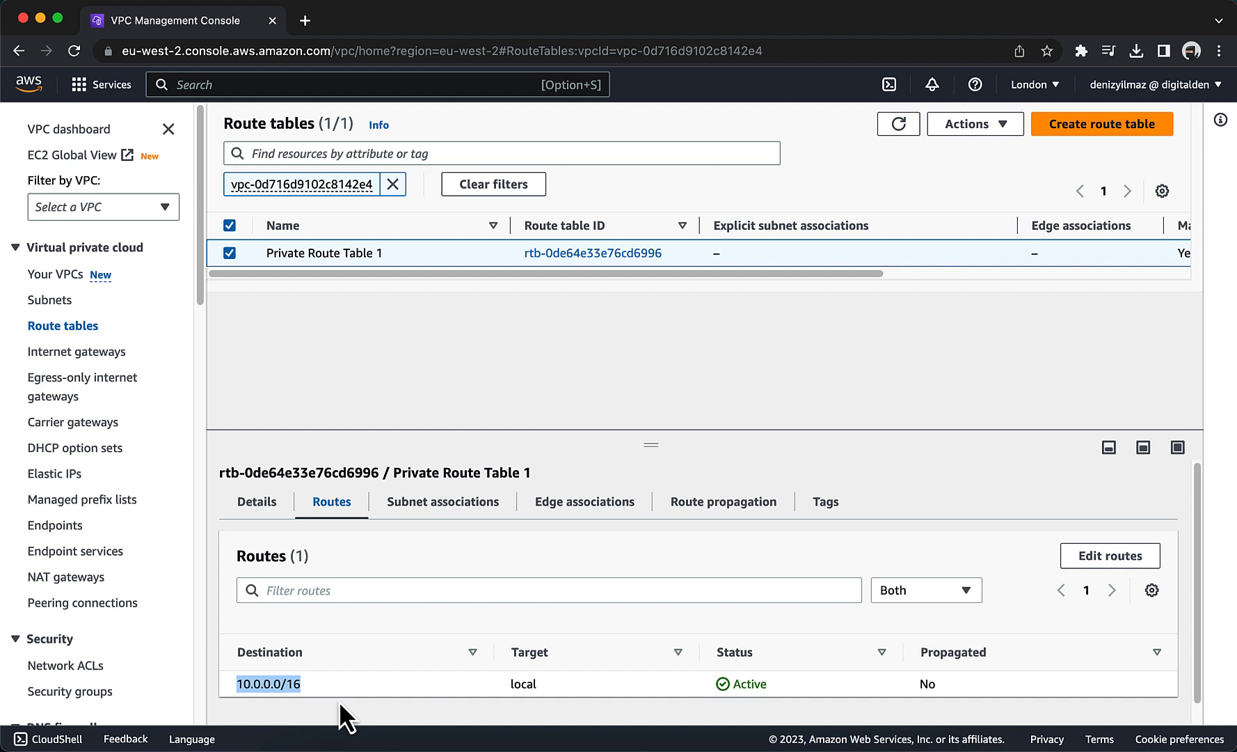
left_click(490, 689)
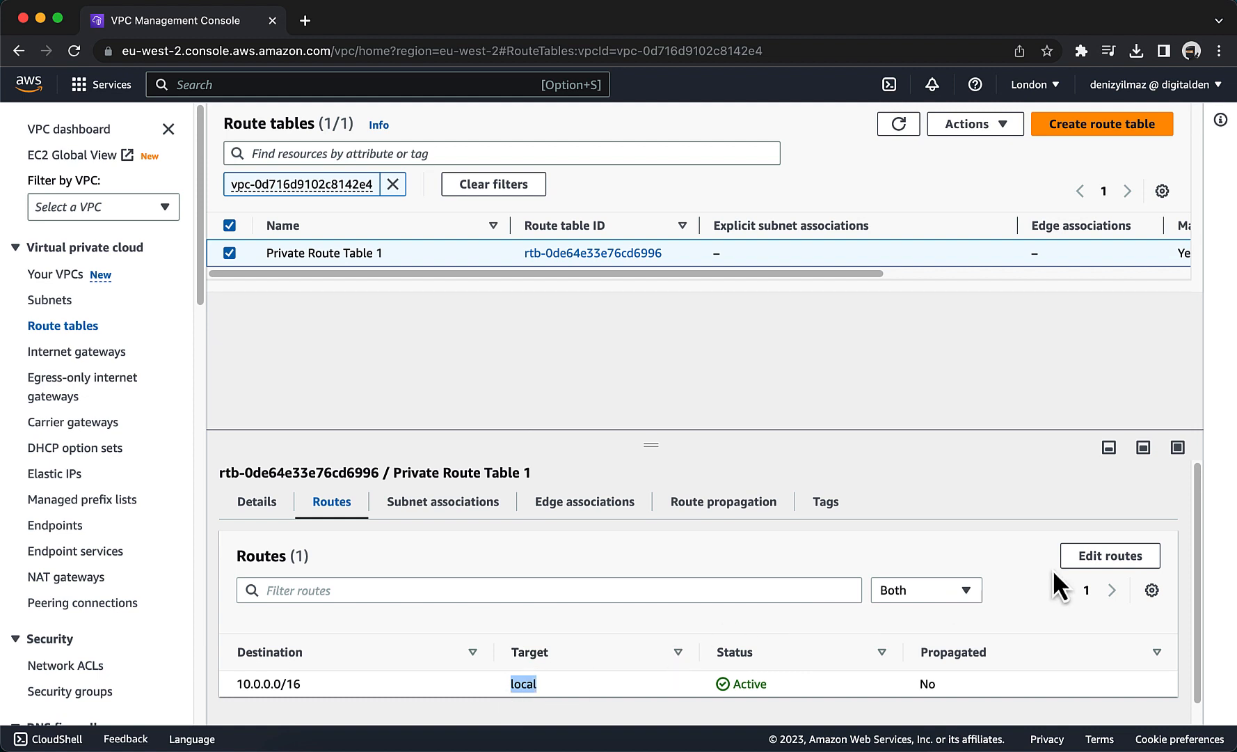
left_click(1084, 560)
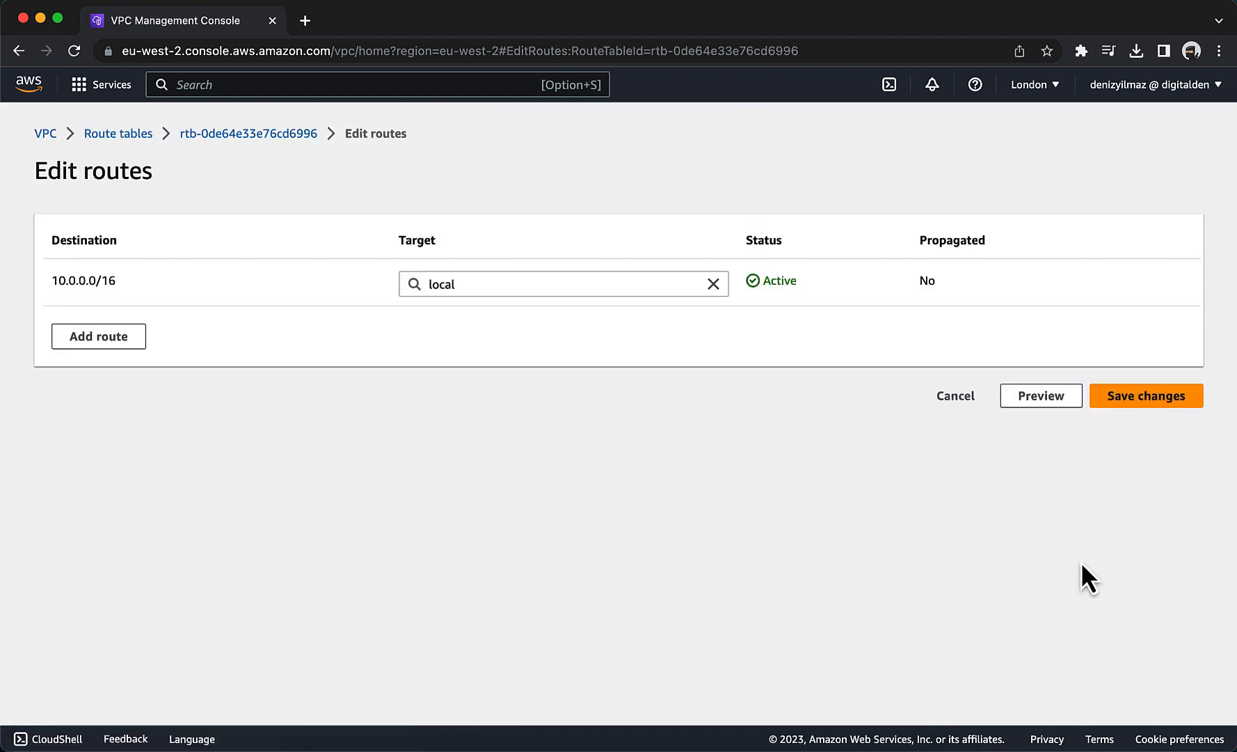
left_click(114, 337)
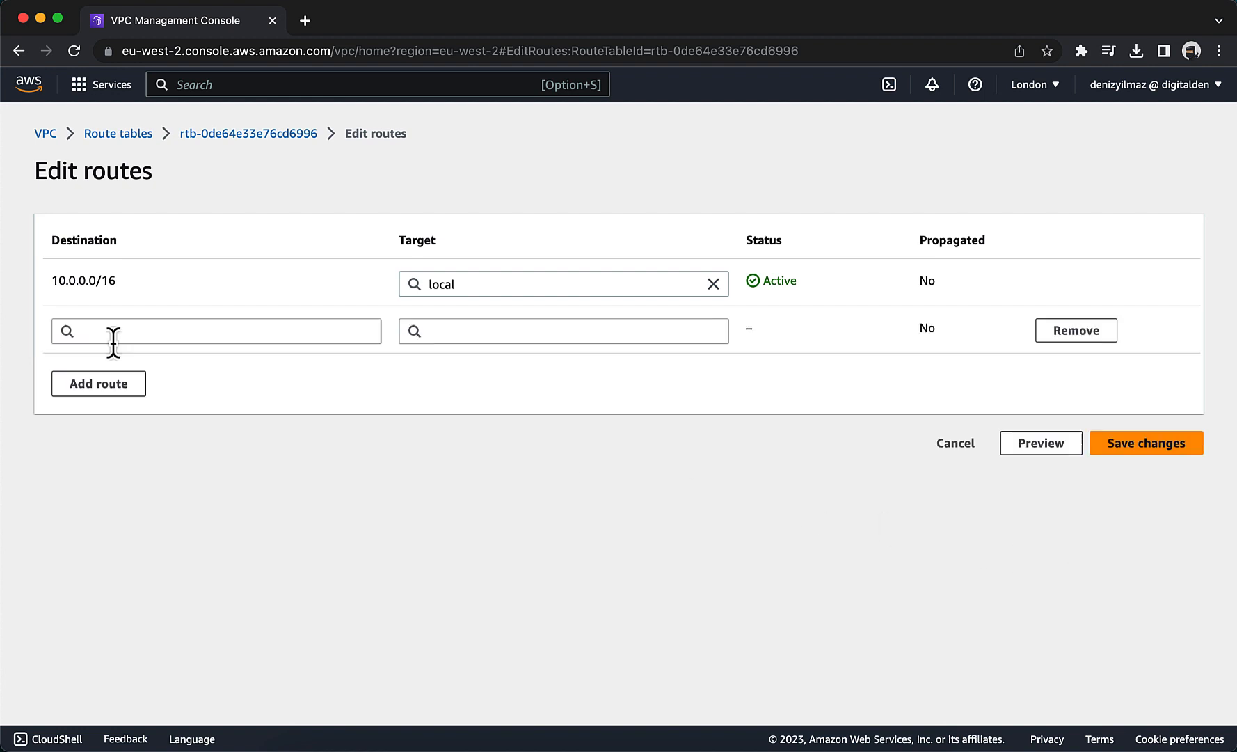
left_click(113, 339)
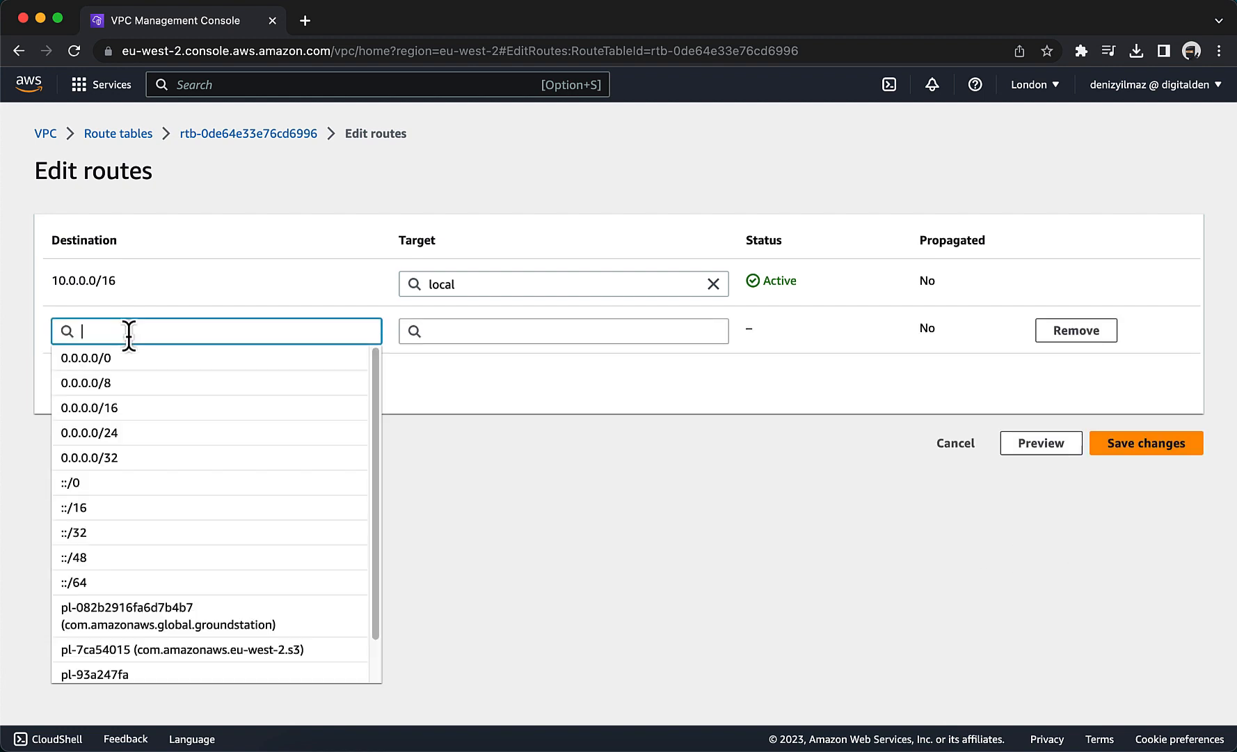
left_click(132, 373)
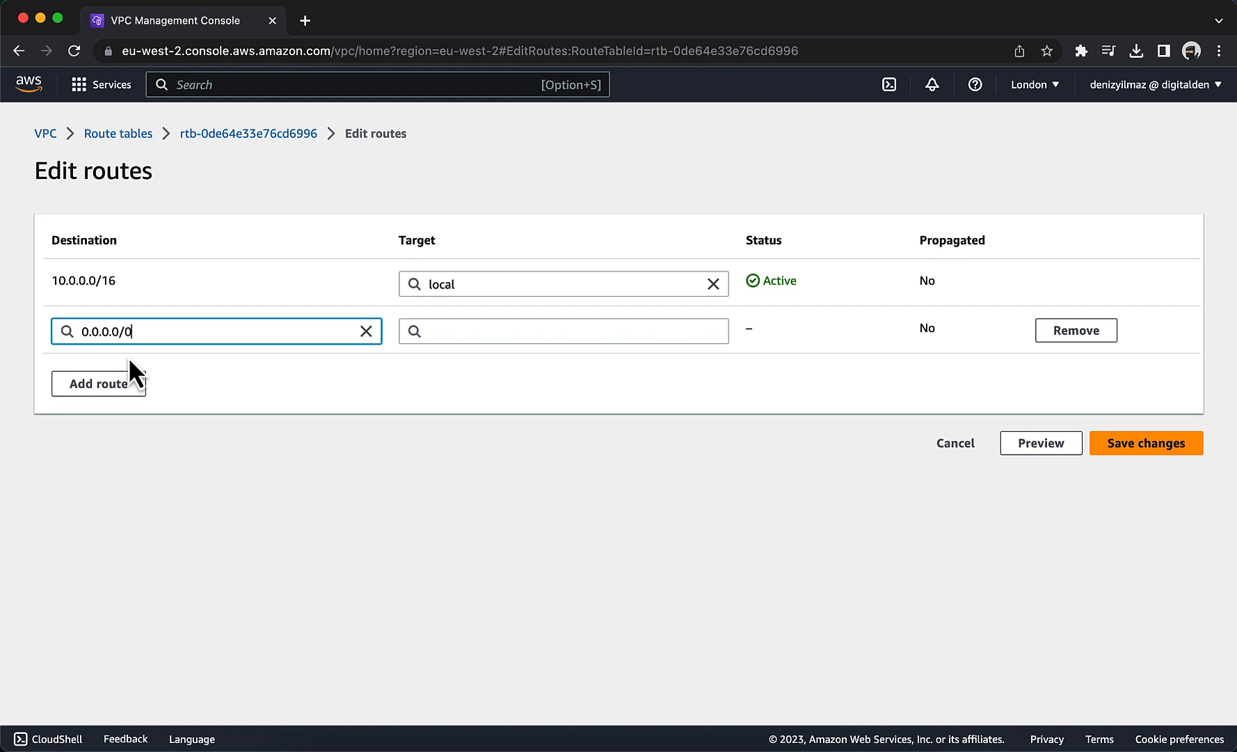
left_click(446, 336)
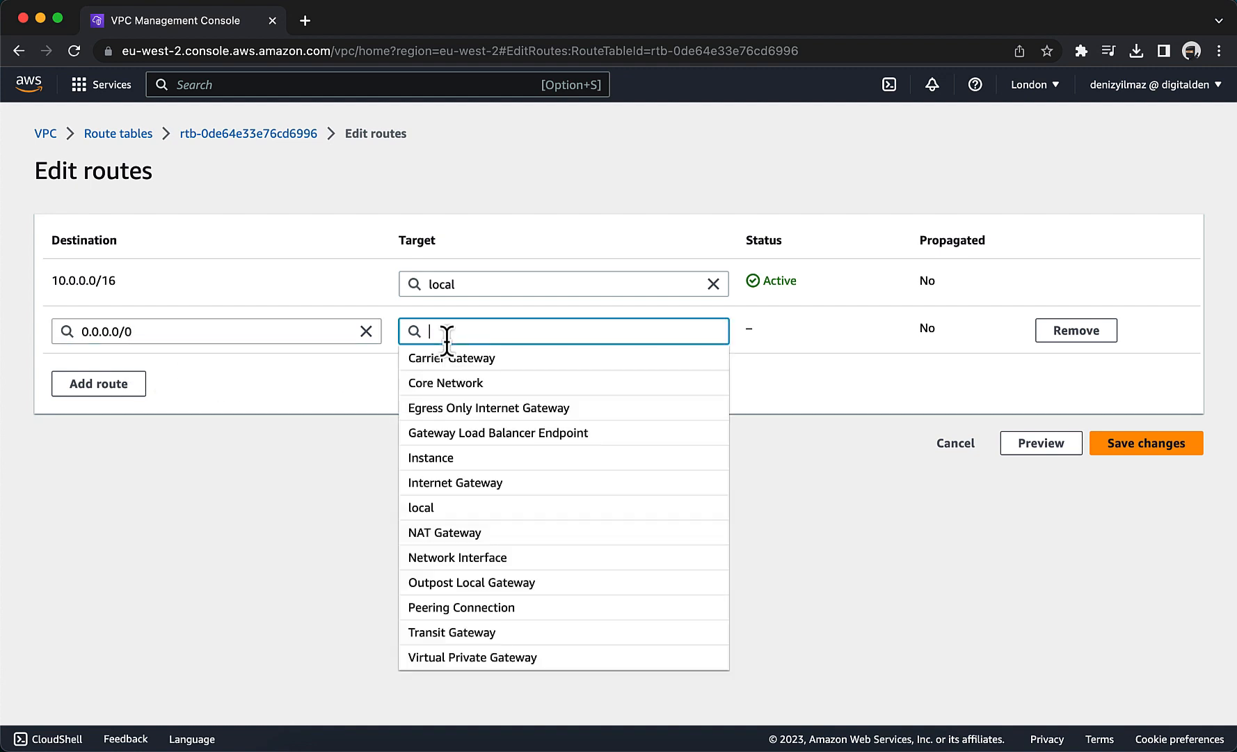
left_click(444, 532)
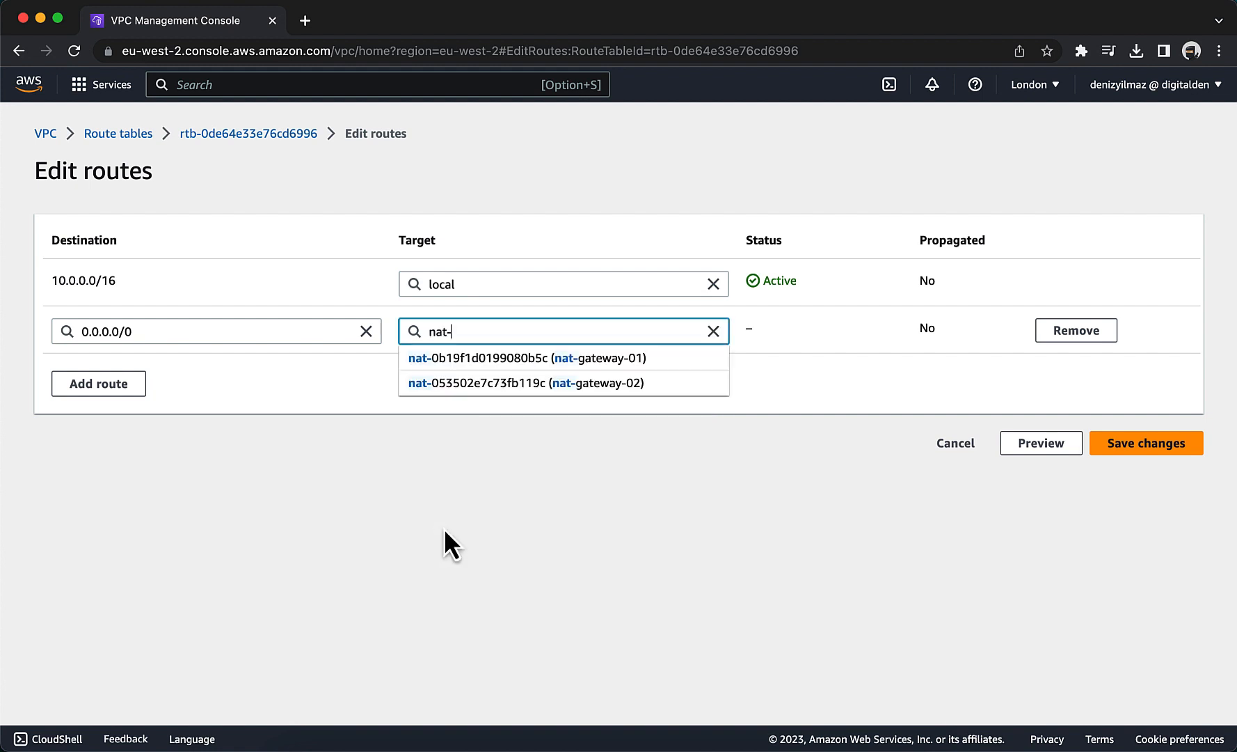
left_click(485, 361)
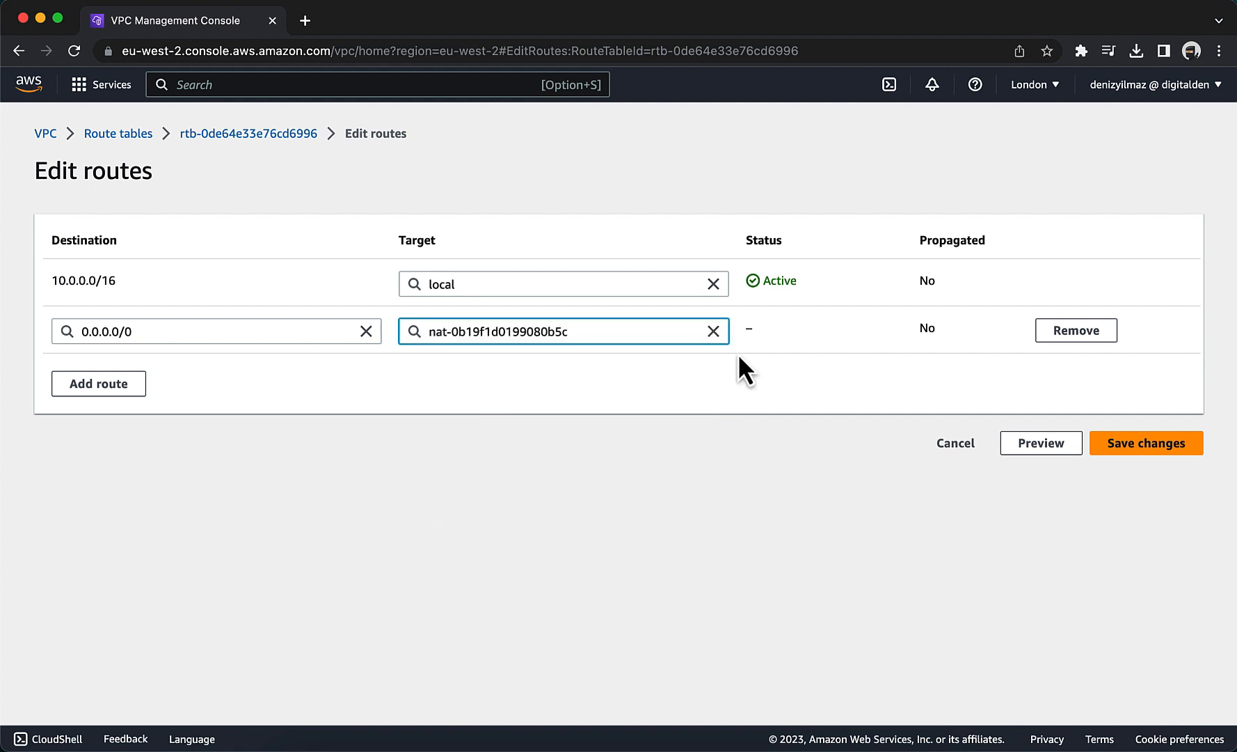
left_click(1127, 453)
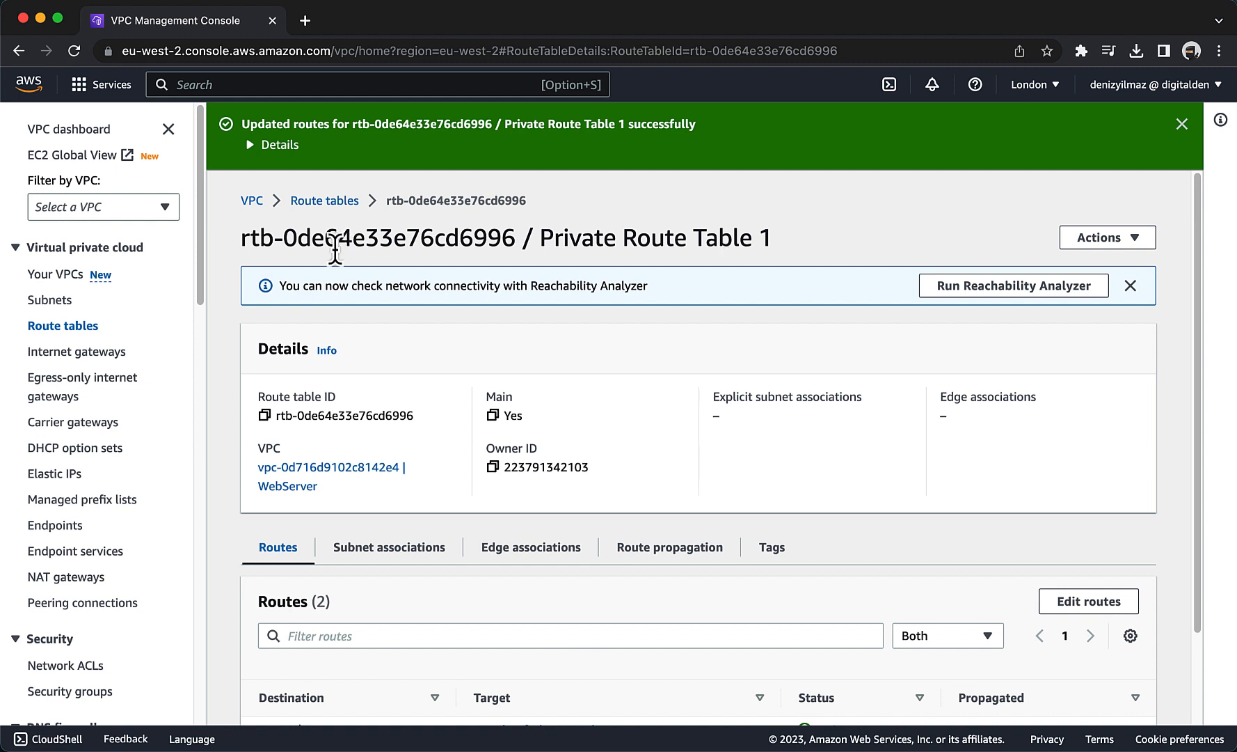
Create a new route table named Private Route Table 2 in the WebServer VPC.
left_click(322, 201)
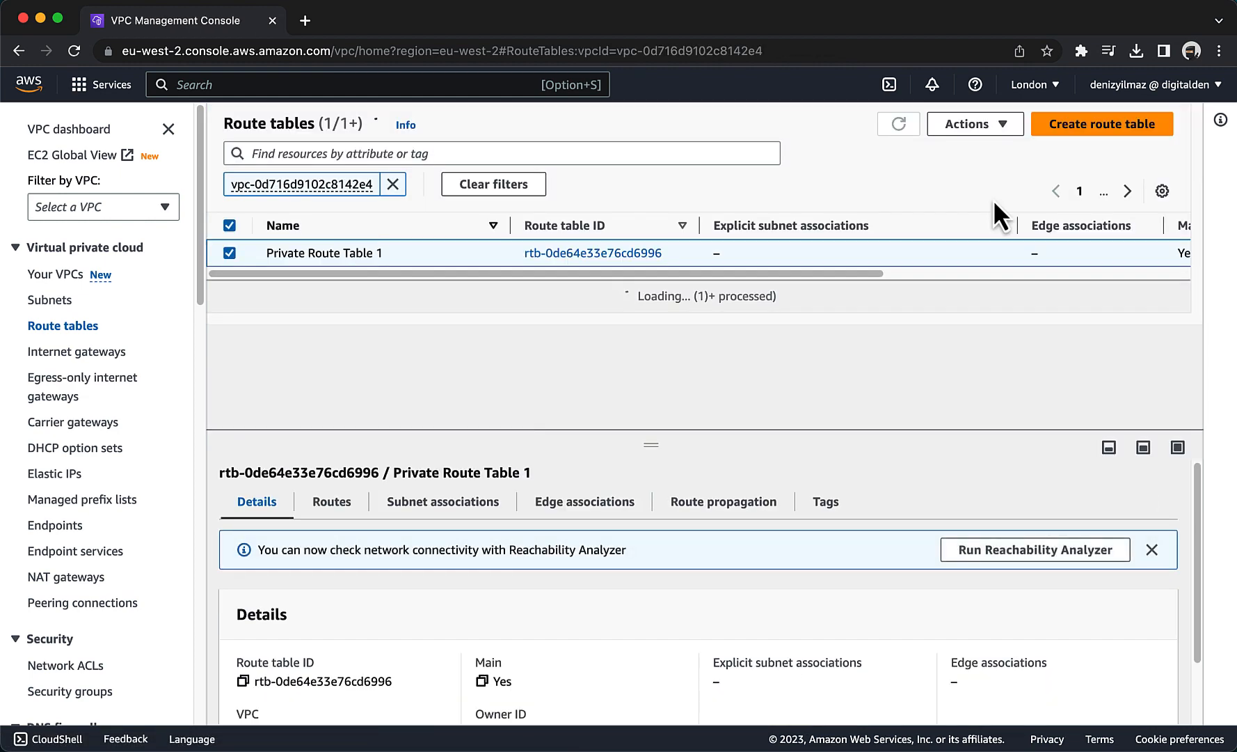
left_click(1086, 125)
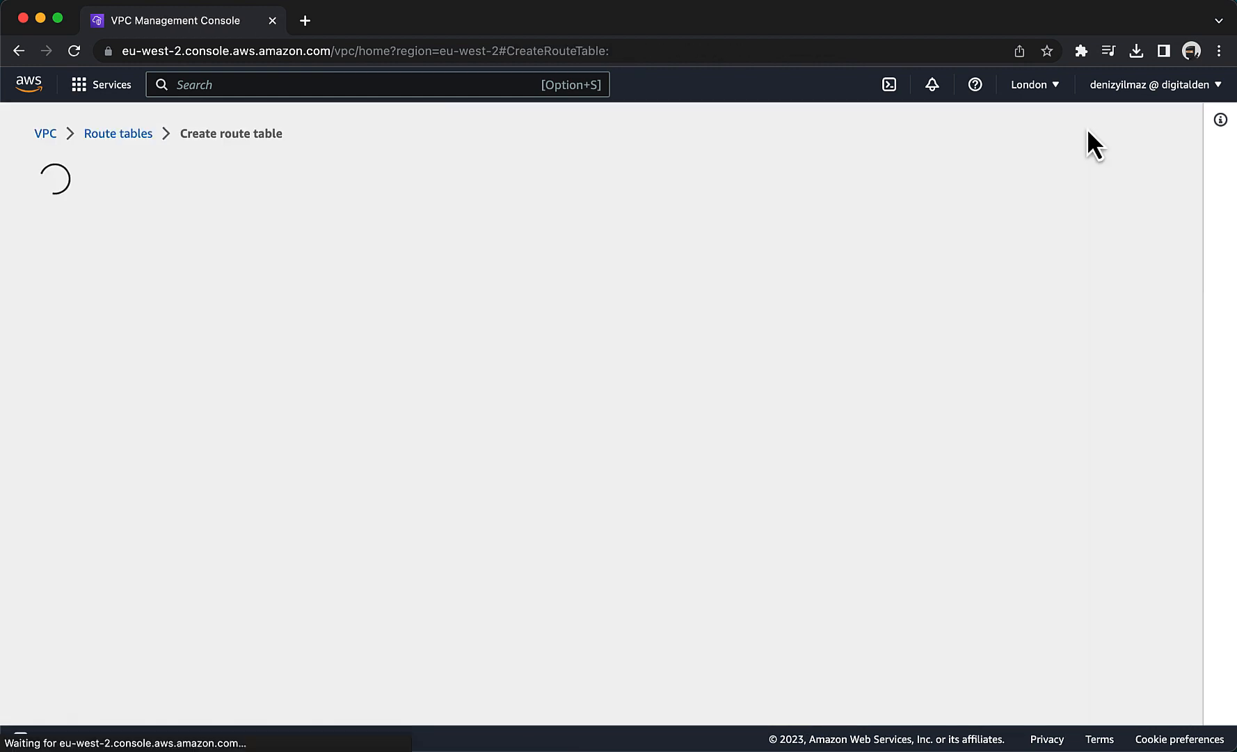
type("Pr")
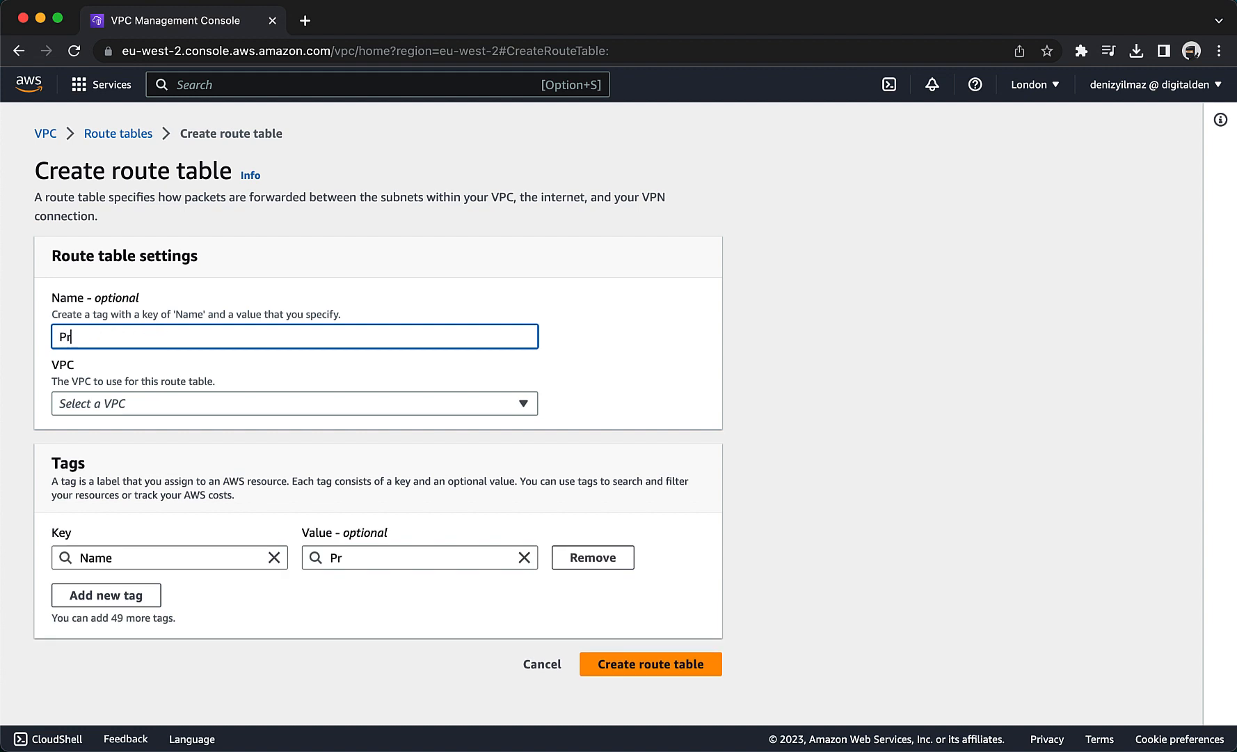
type("ivate Route Table 2")
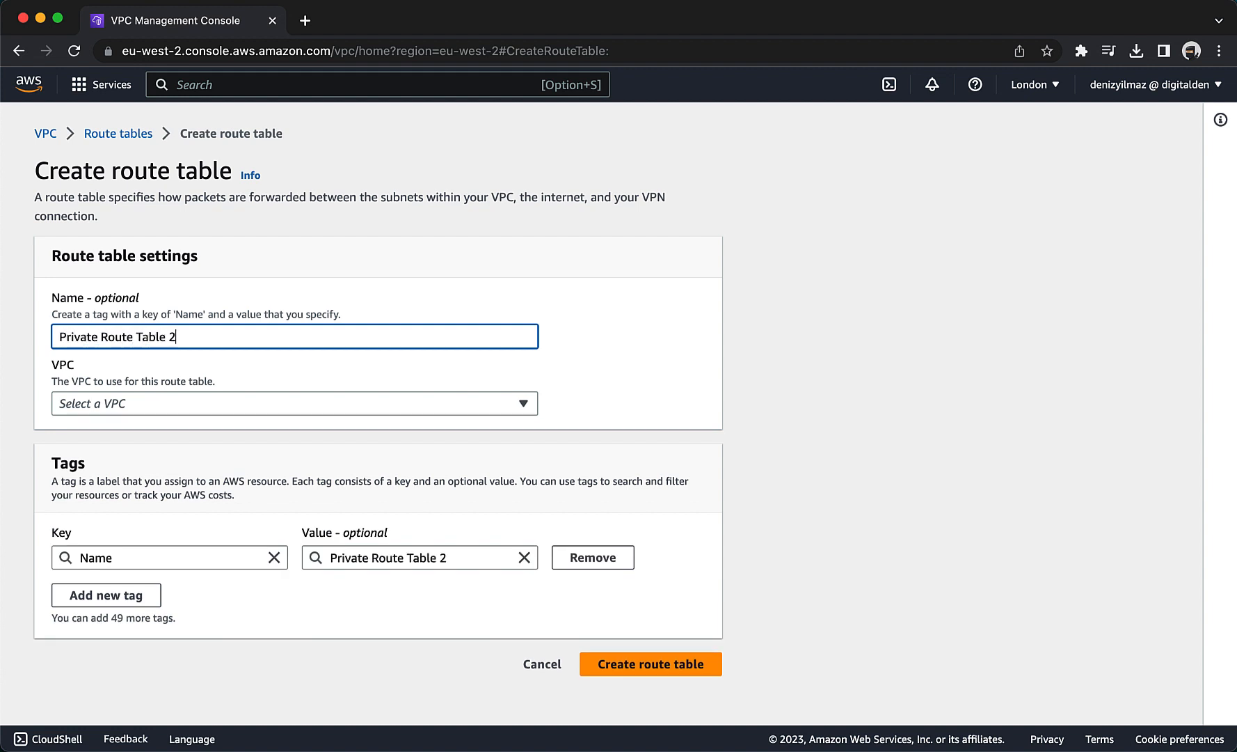
left_click(92, 401)
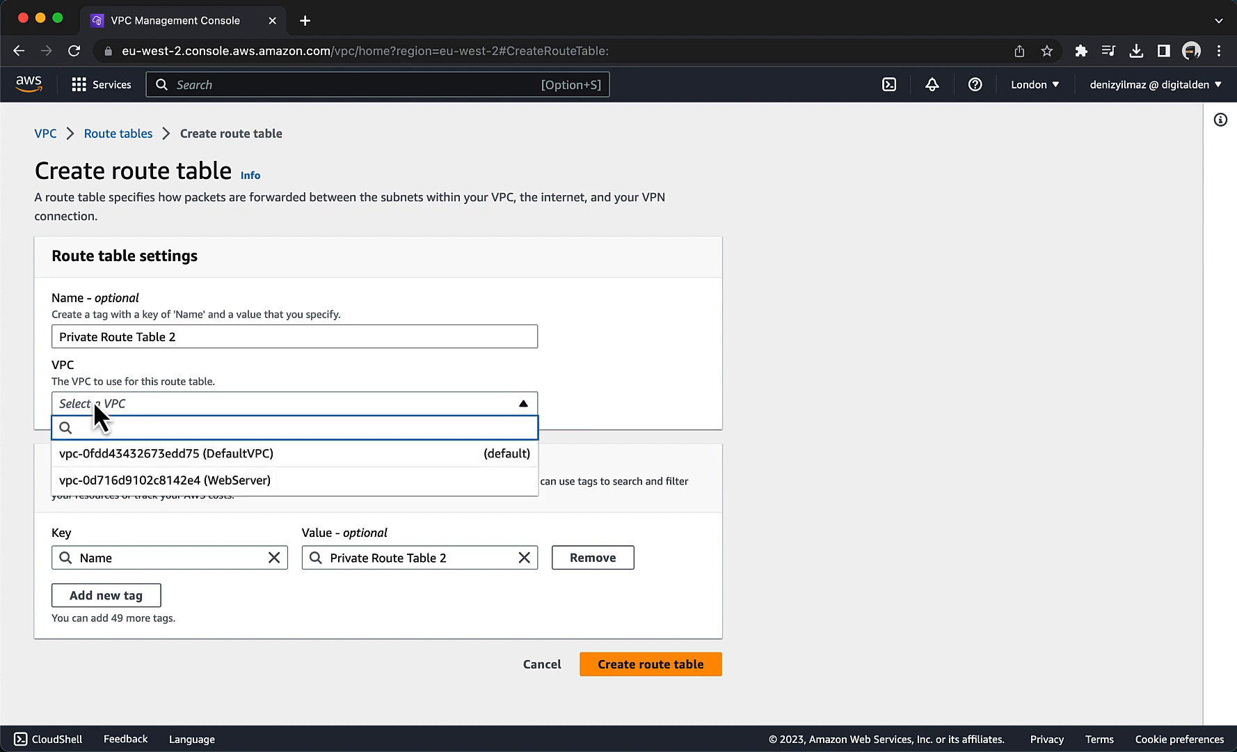
left_click(137, 479)
left_click(622, 660)
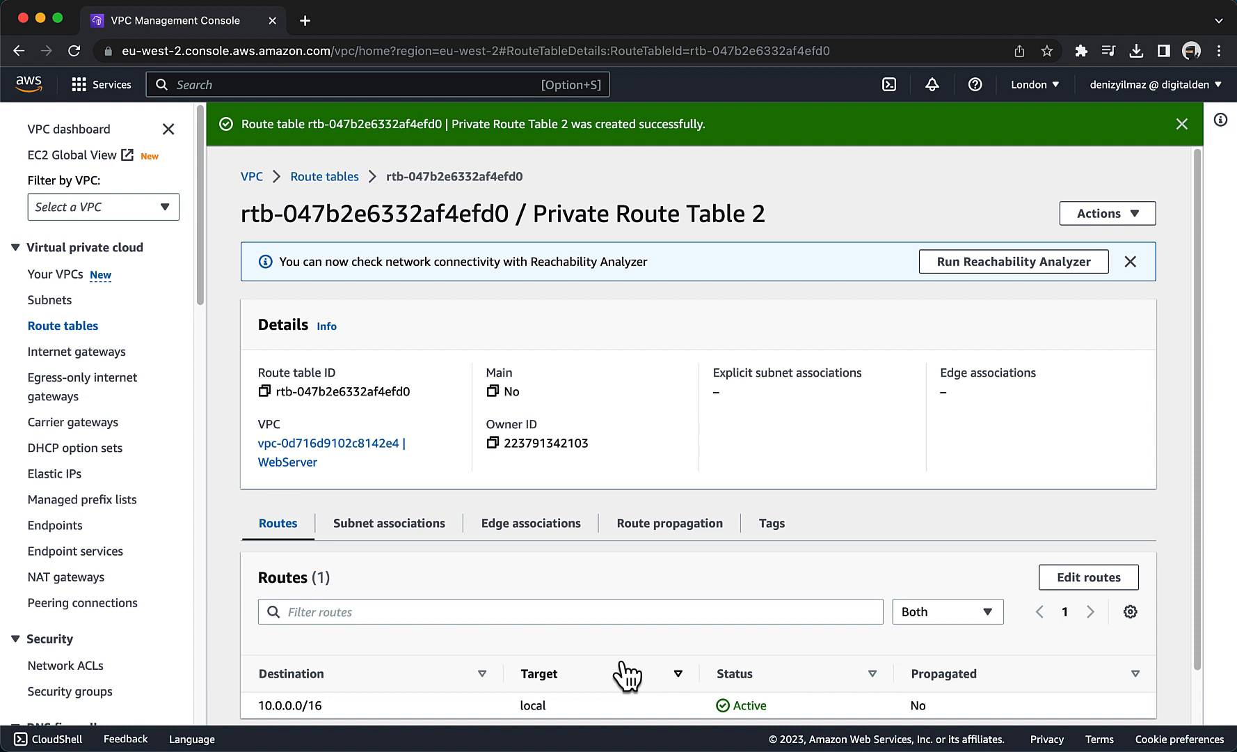
Add a route to Private Route Table 2 with destination 0.0.0.0/0 and target nat-gateway-02, and save it.
scroll(626, 675, "down", 2)
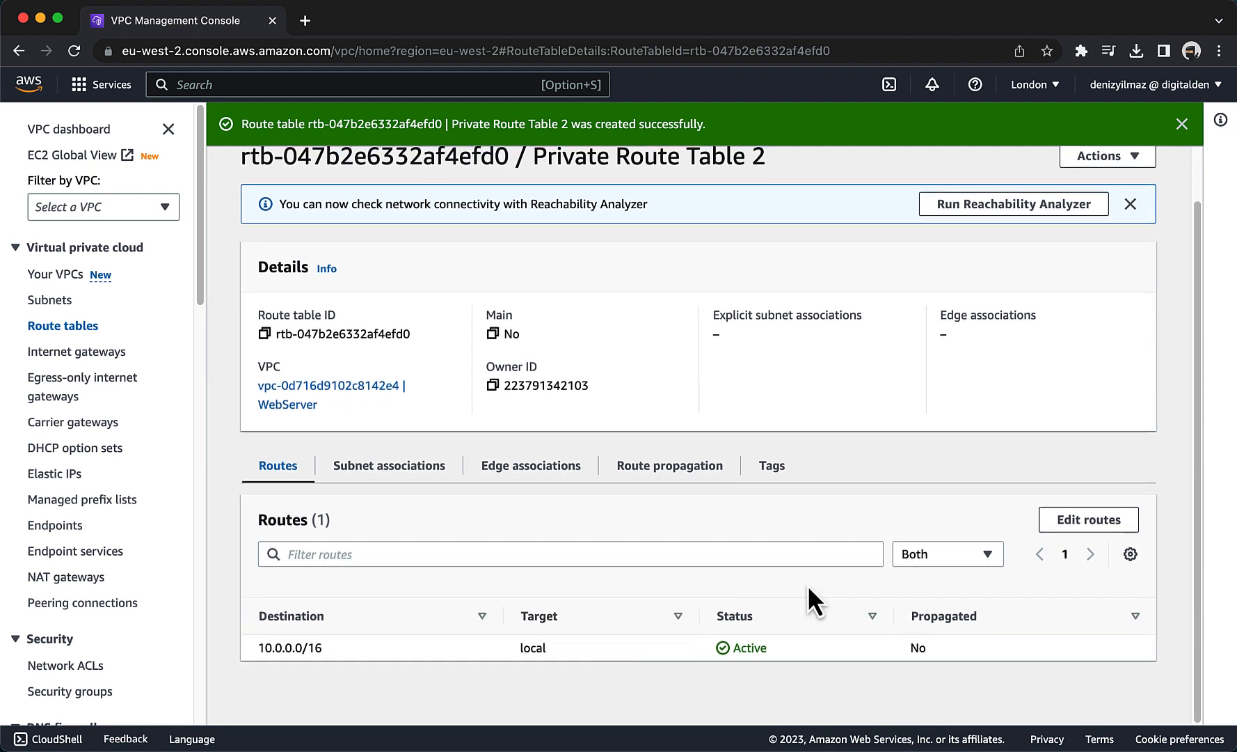
left_click(1058, 526)
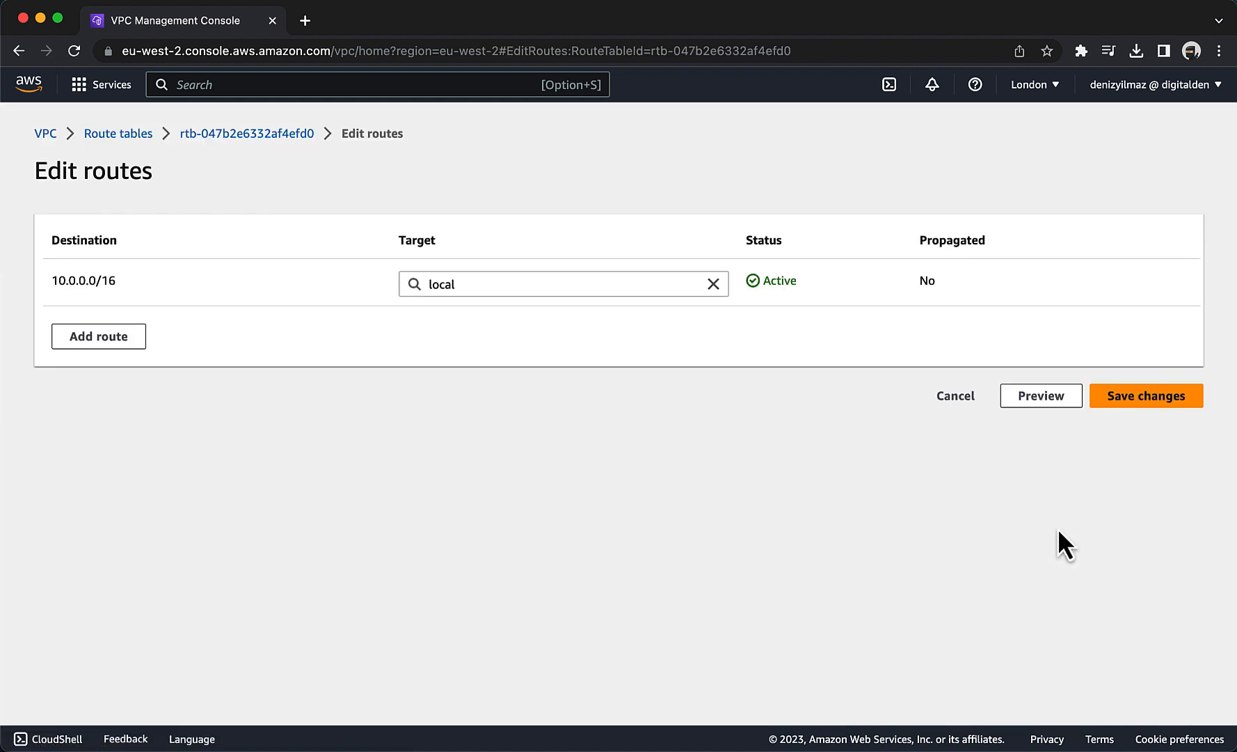
left_click(112, 339)
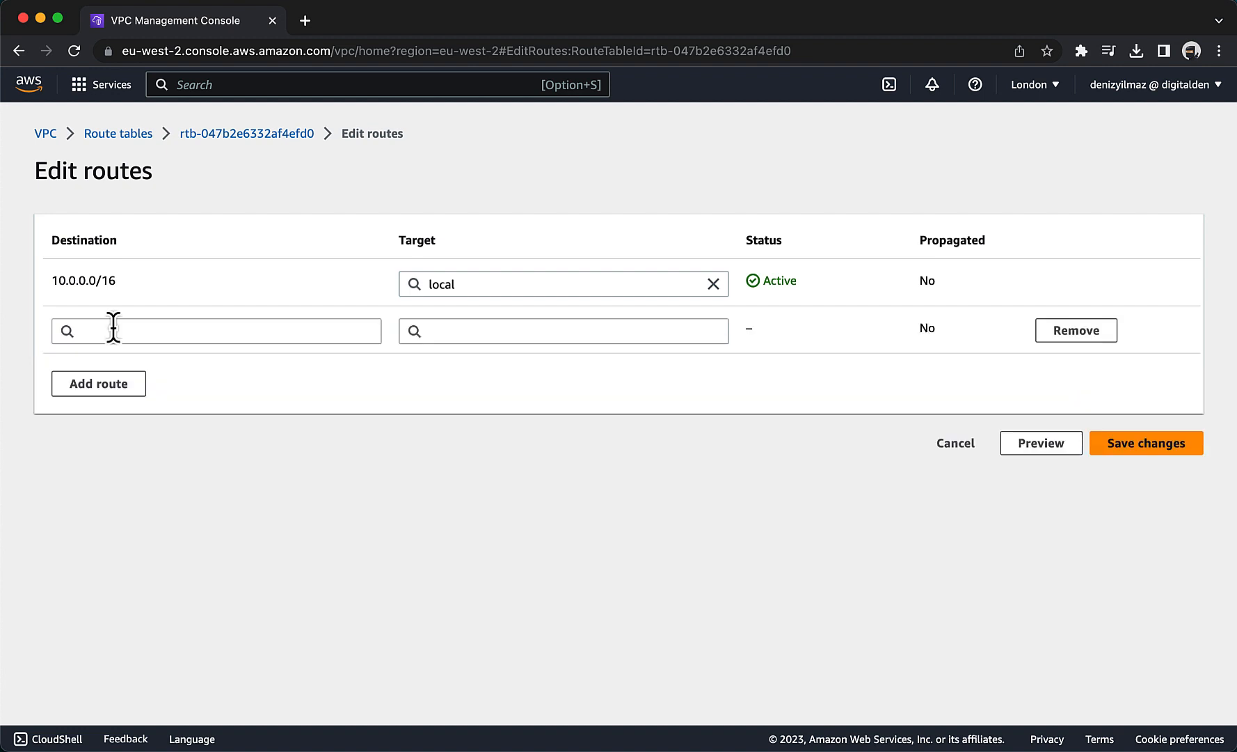
left_click(155, 332)
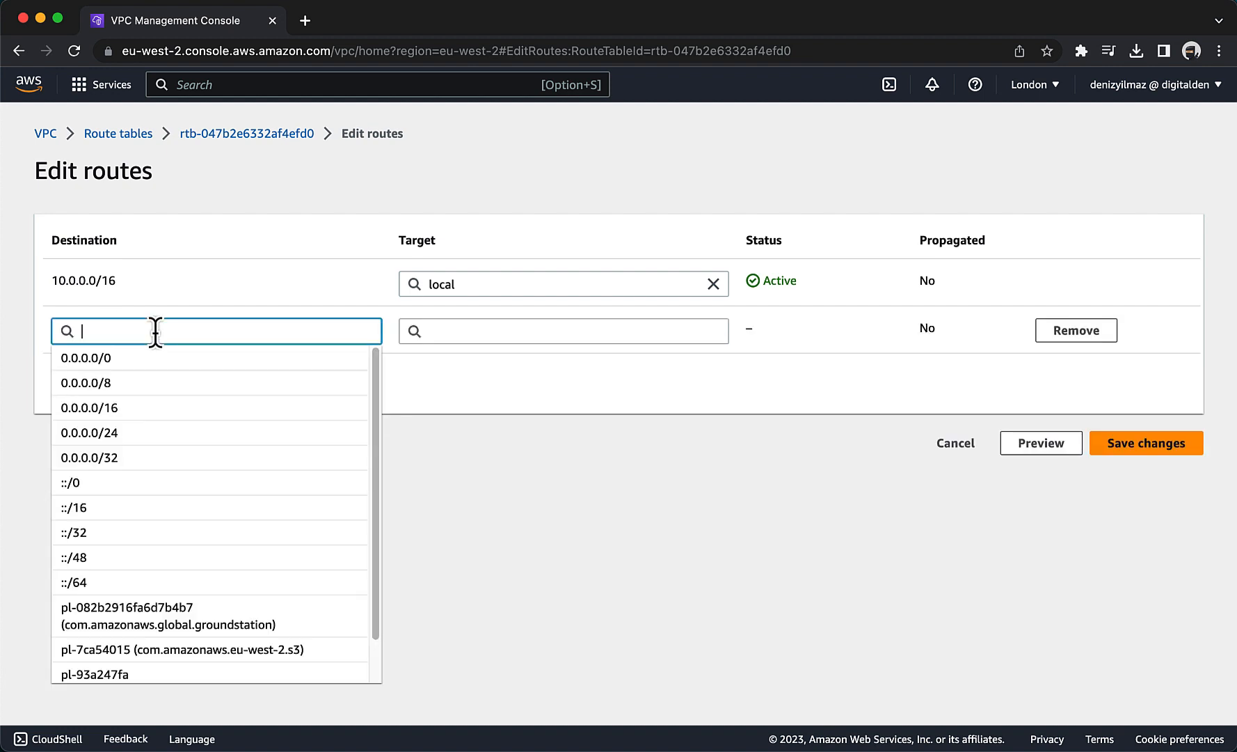
left_click(132, 362)
left_click(439, 333)
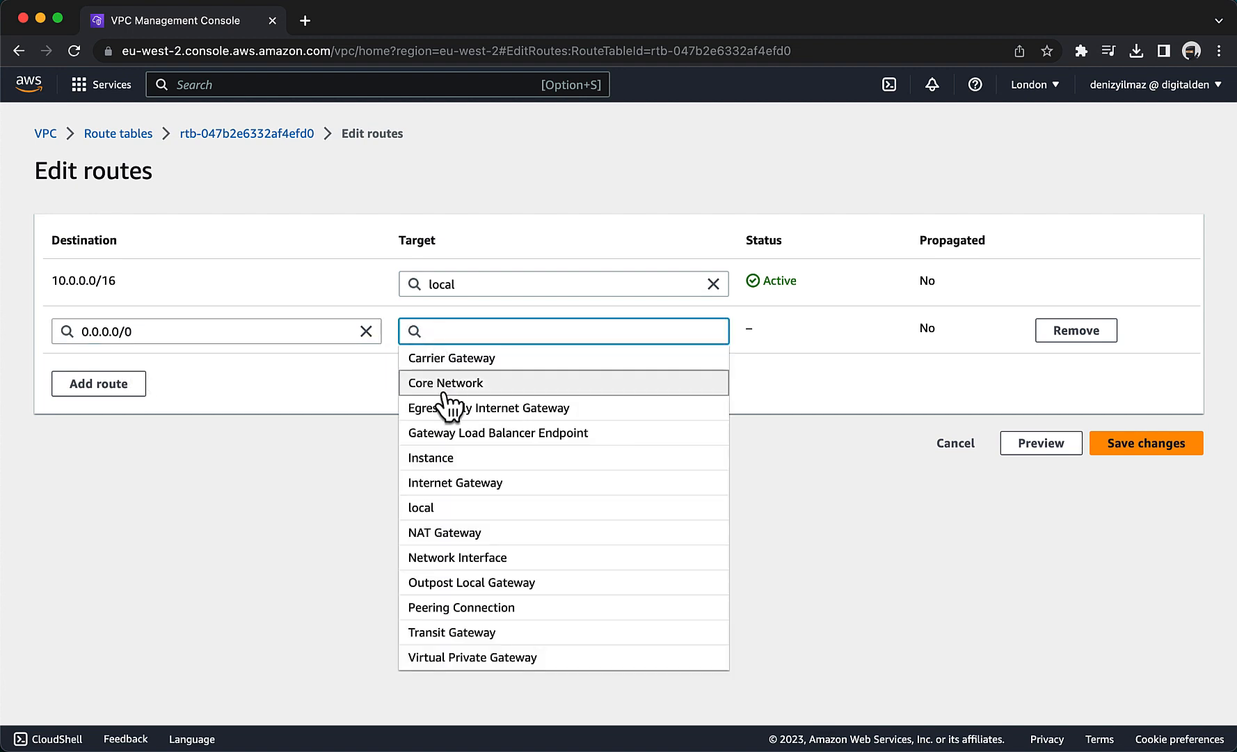
left_click(448, 530)
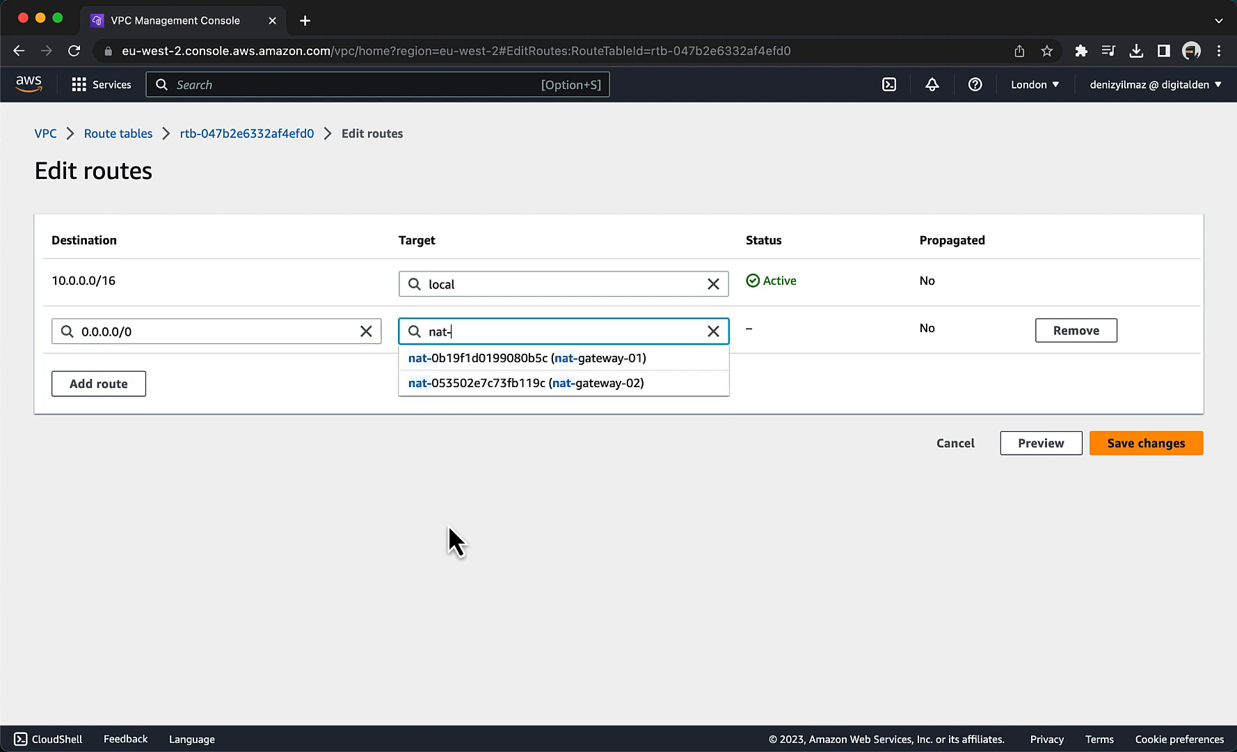
left_click(492, 390)
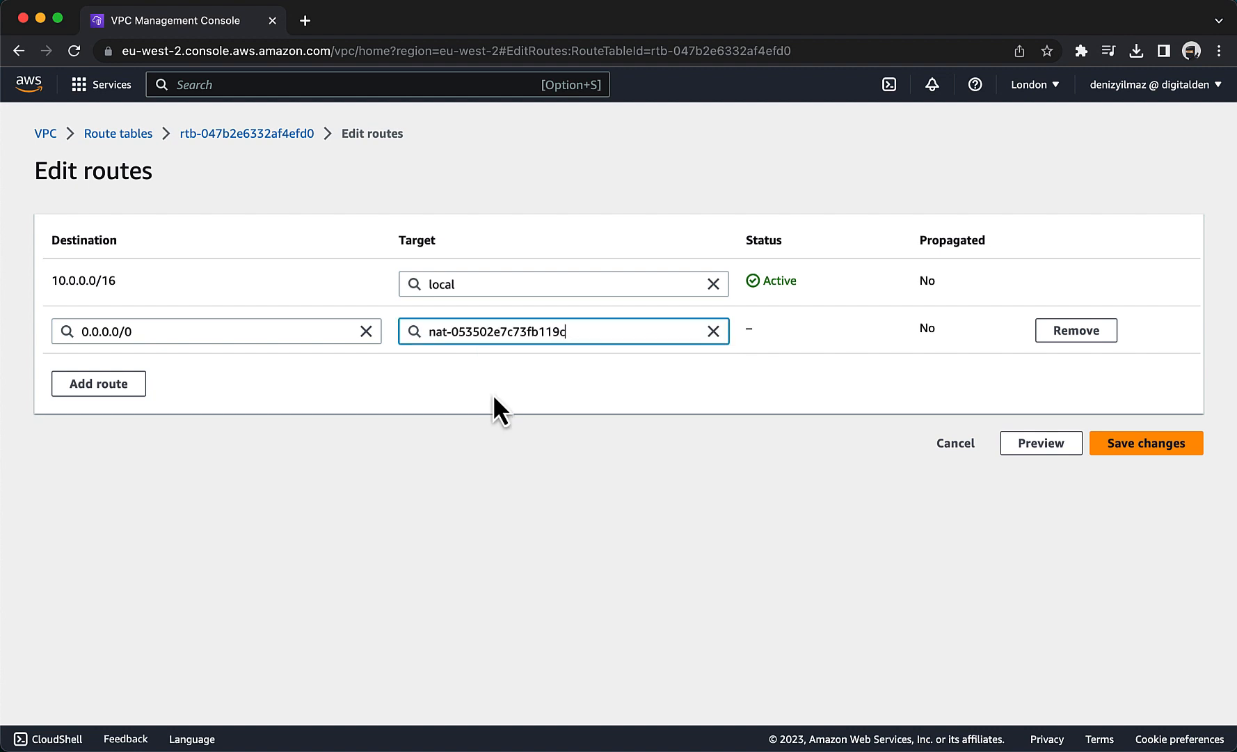
left_click(1122, 449)
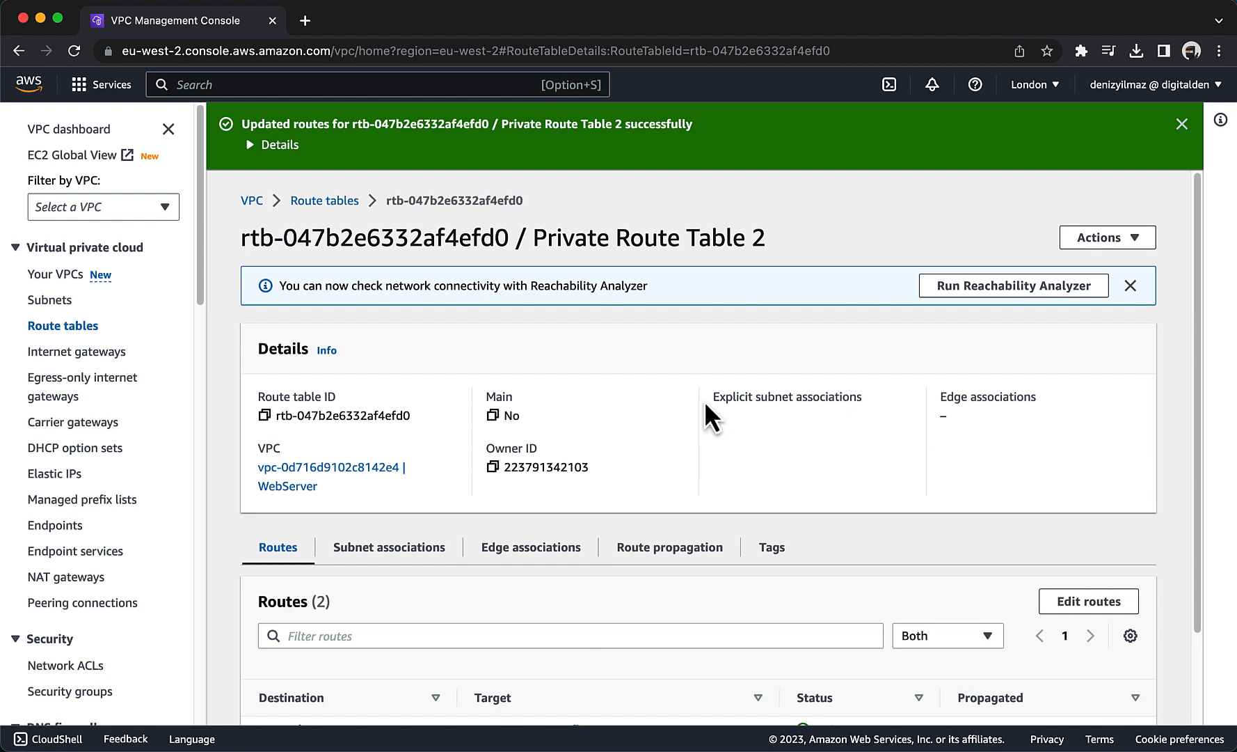
Associate PrivateSubnet2 with Private Route Table 2 and save the association.
scroll(705, 404, "down", 3)
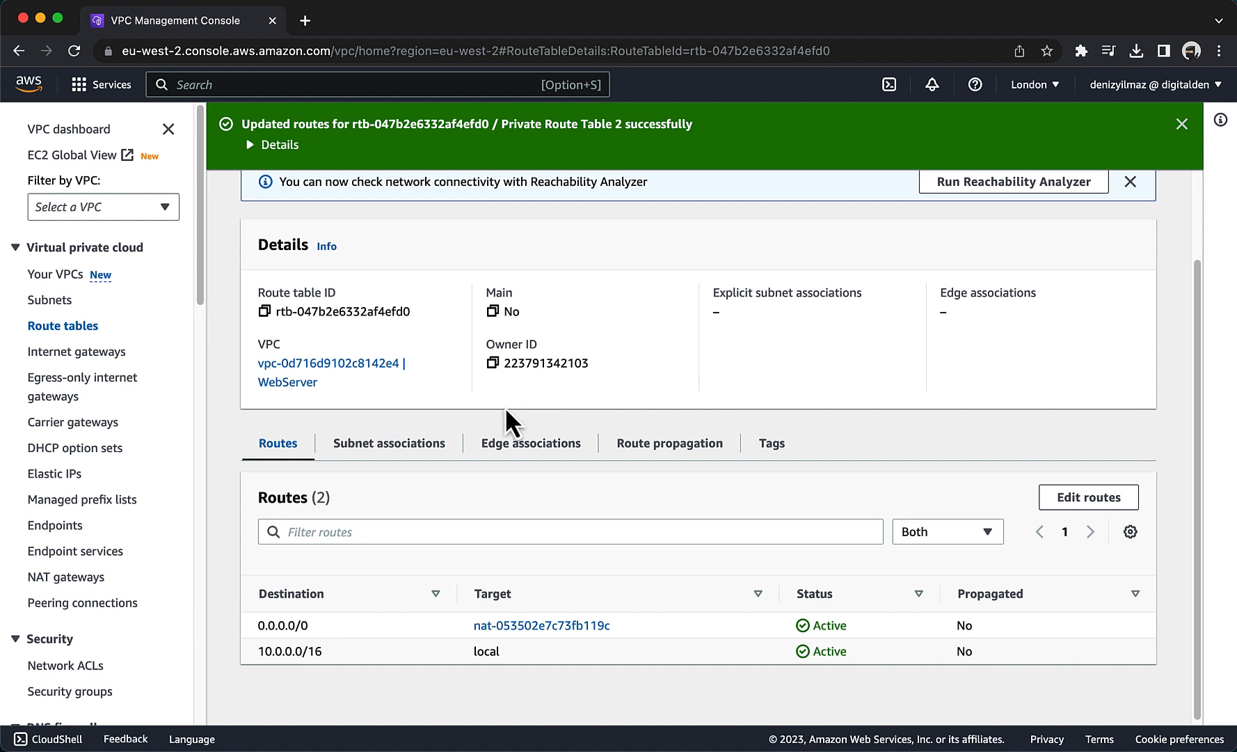
left_click(426, 451)
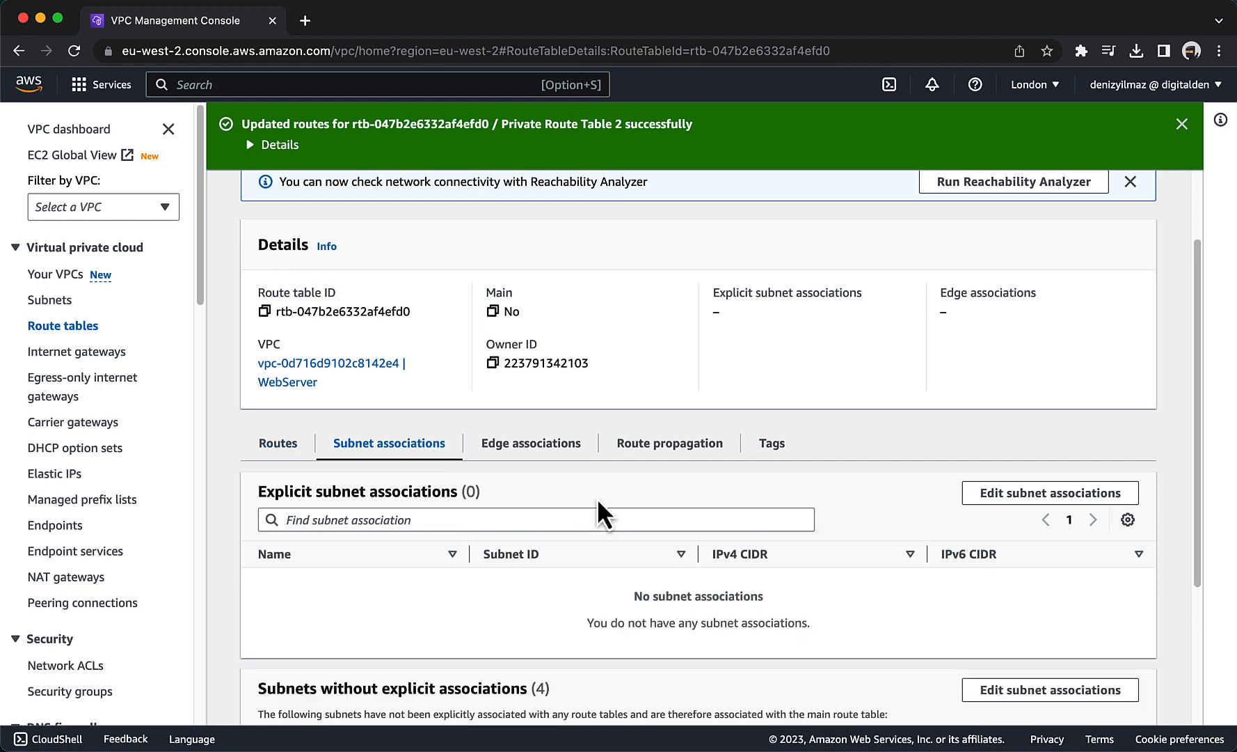
scroll(597, 498, "down", 3)
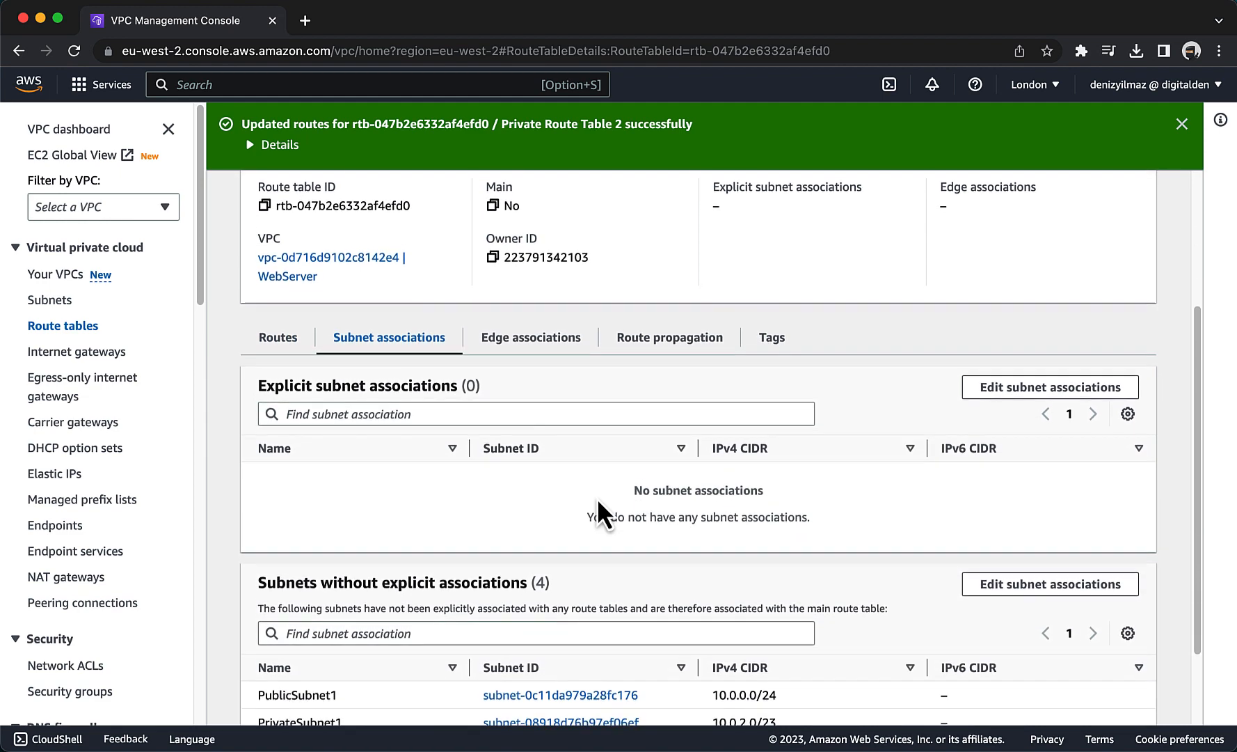
scroll(597, 497, "down", 2)
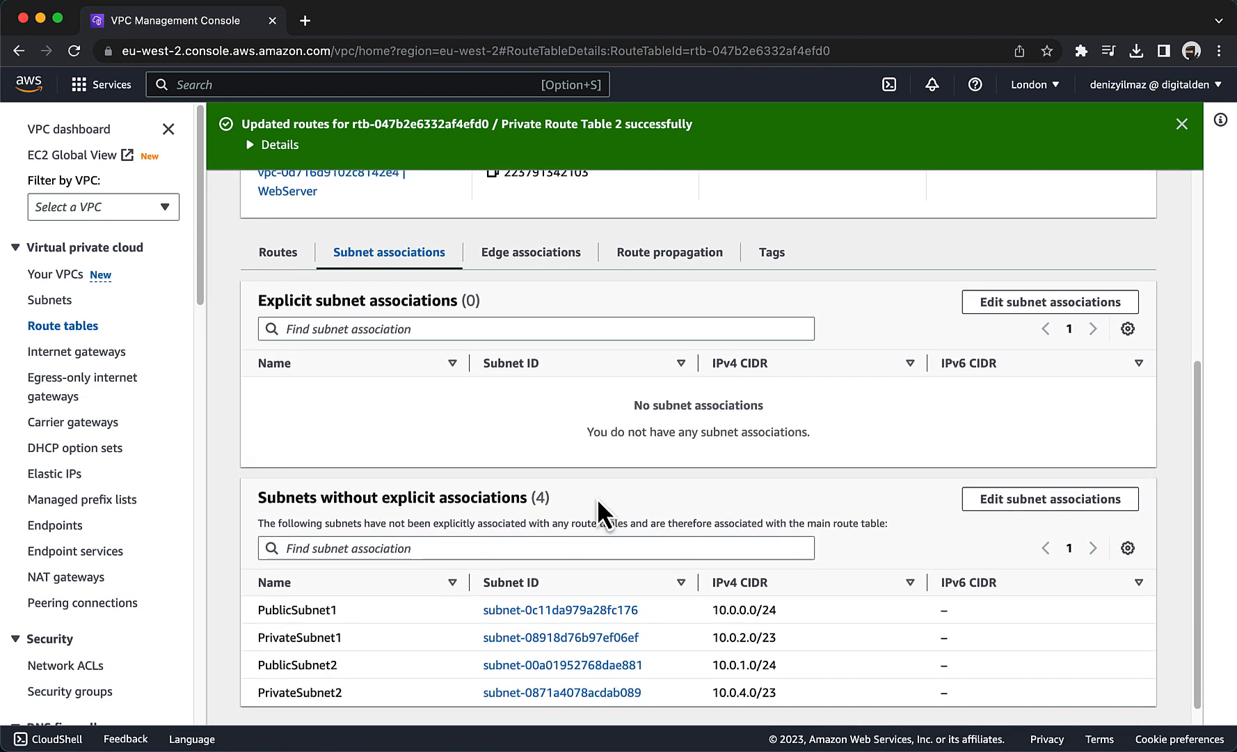
left_click(996, 500)
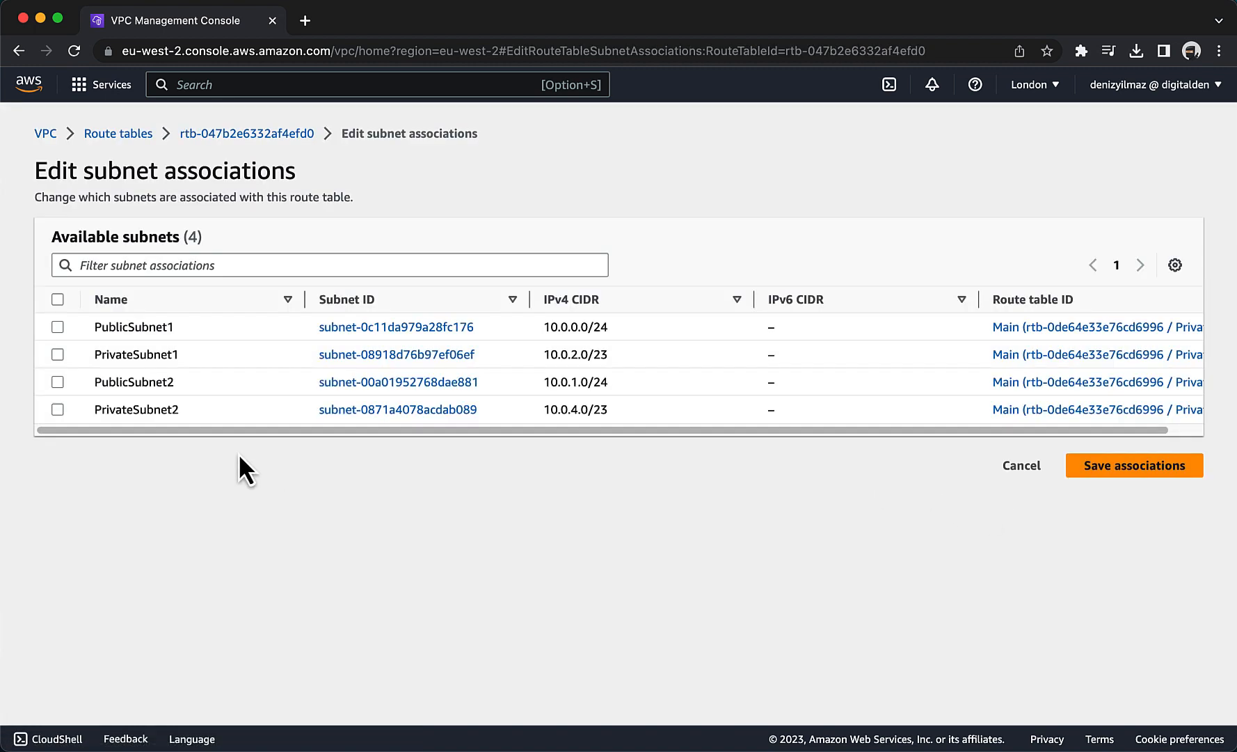
left_click(58, 412)
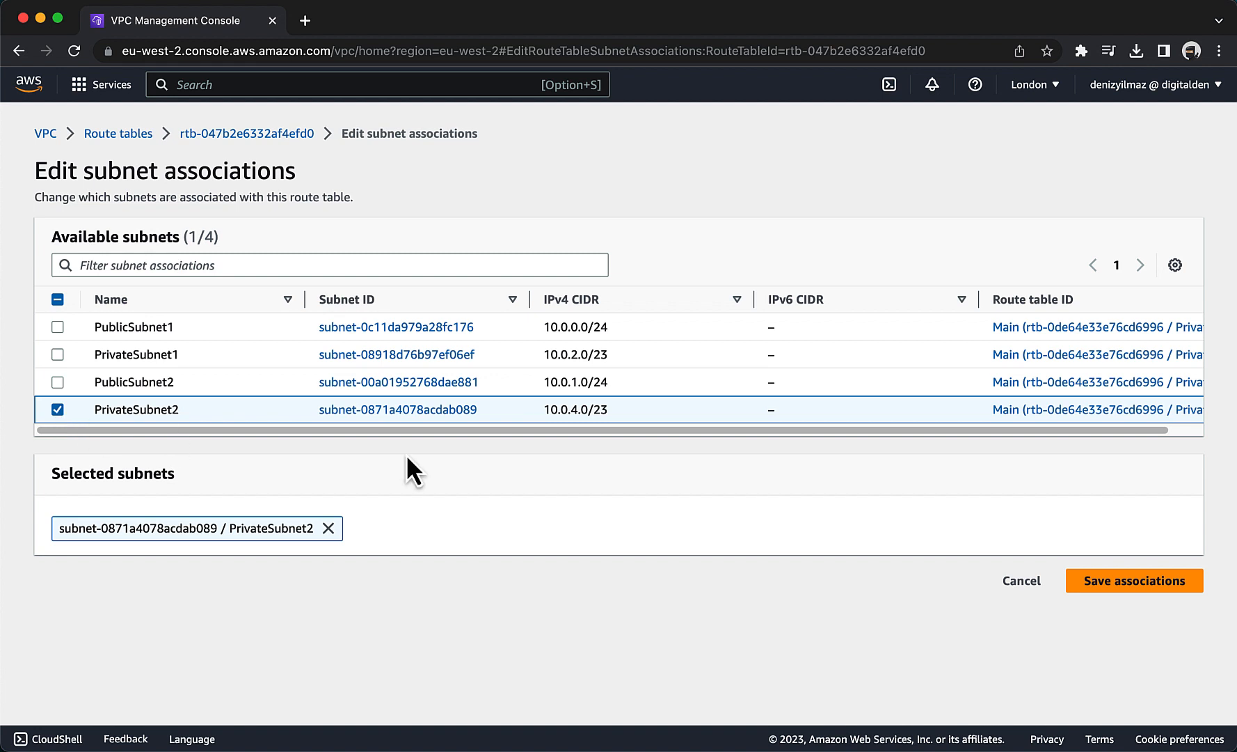
left_click(1079, 583)
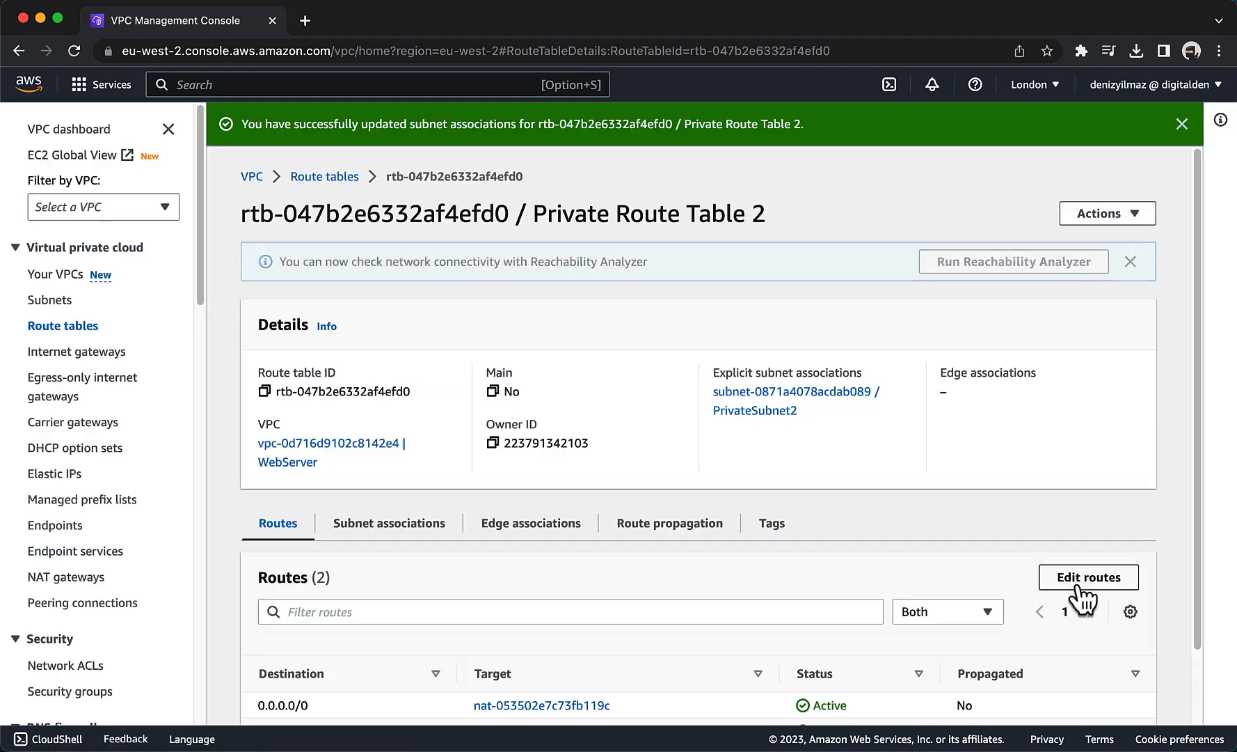
Associate PrivateSubnet1 explicitly with Private Route Table 1 and save the association.
left_click(341, 177)
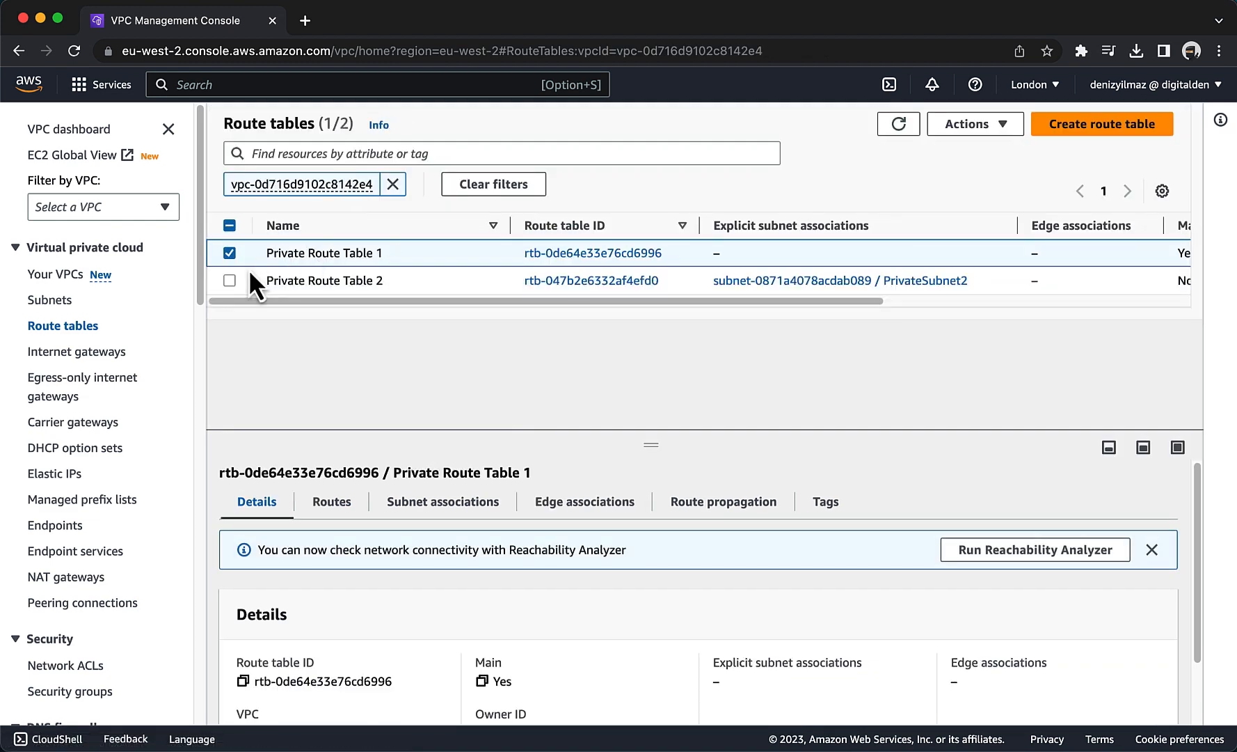
left_click(426, 508)
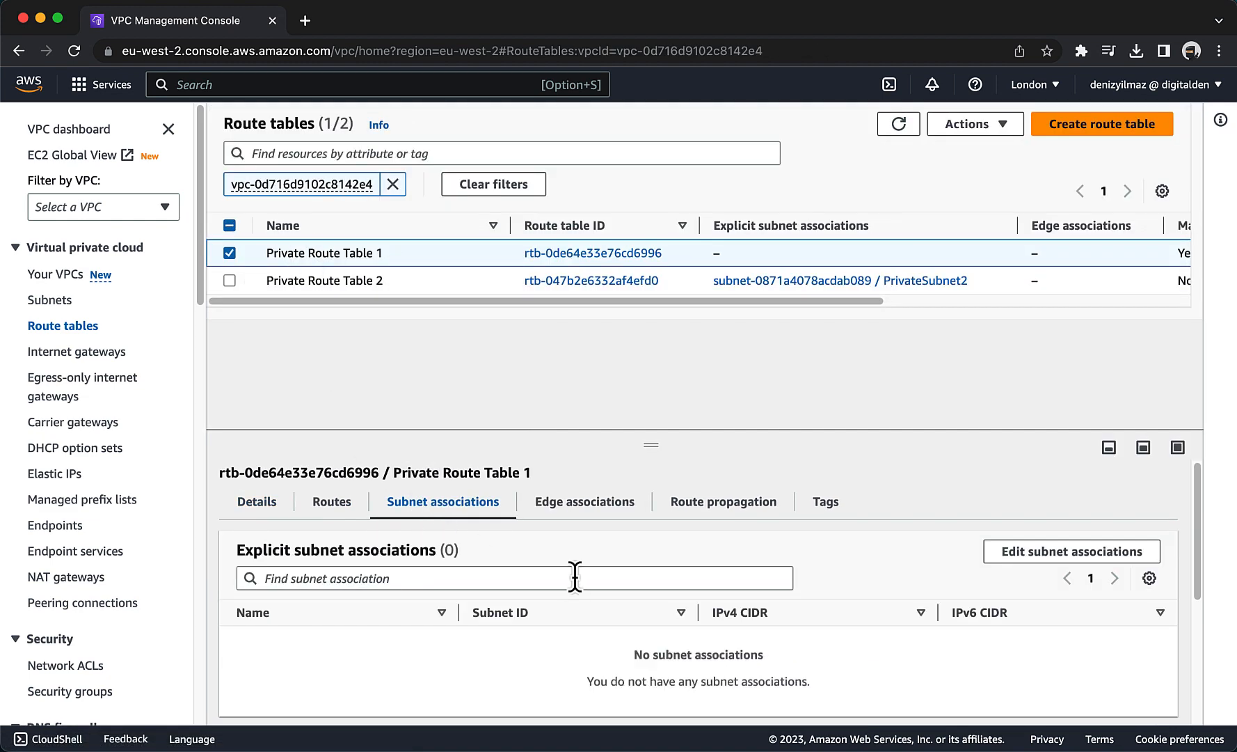
scroll(585, 583, "down", 3)
scroll(584, 584, "down", 2)
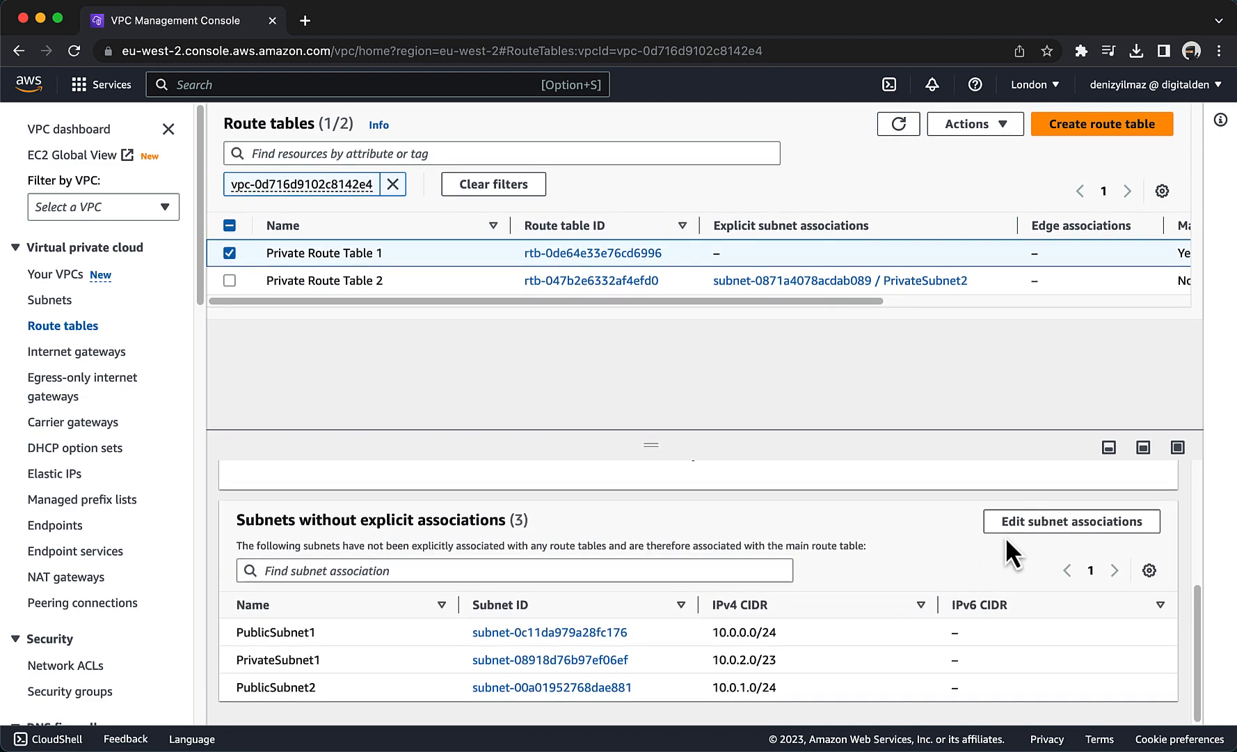
left_click(1009, 530)
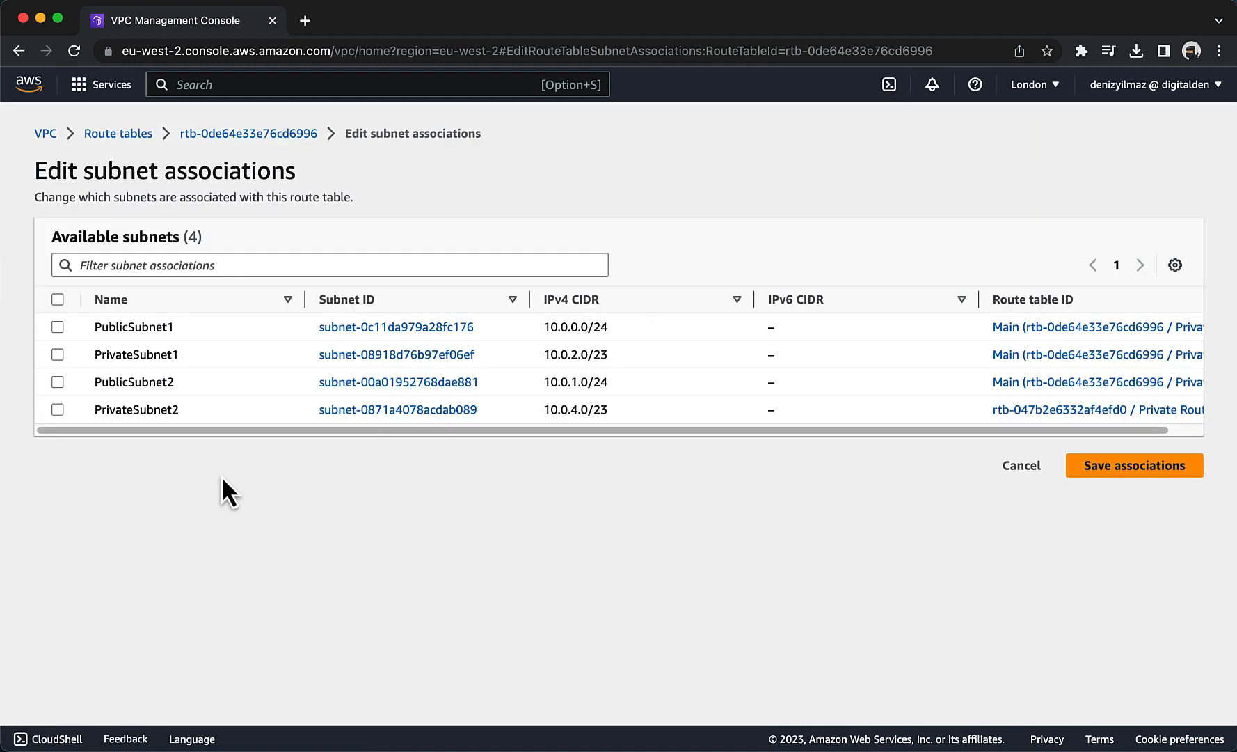
left_click(57, 355)
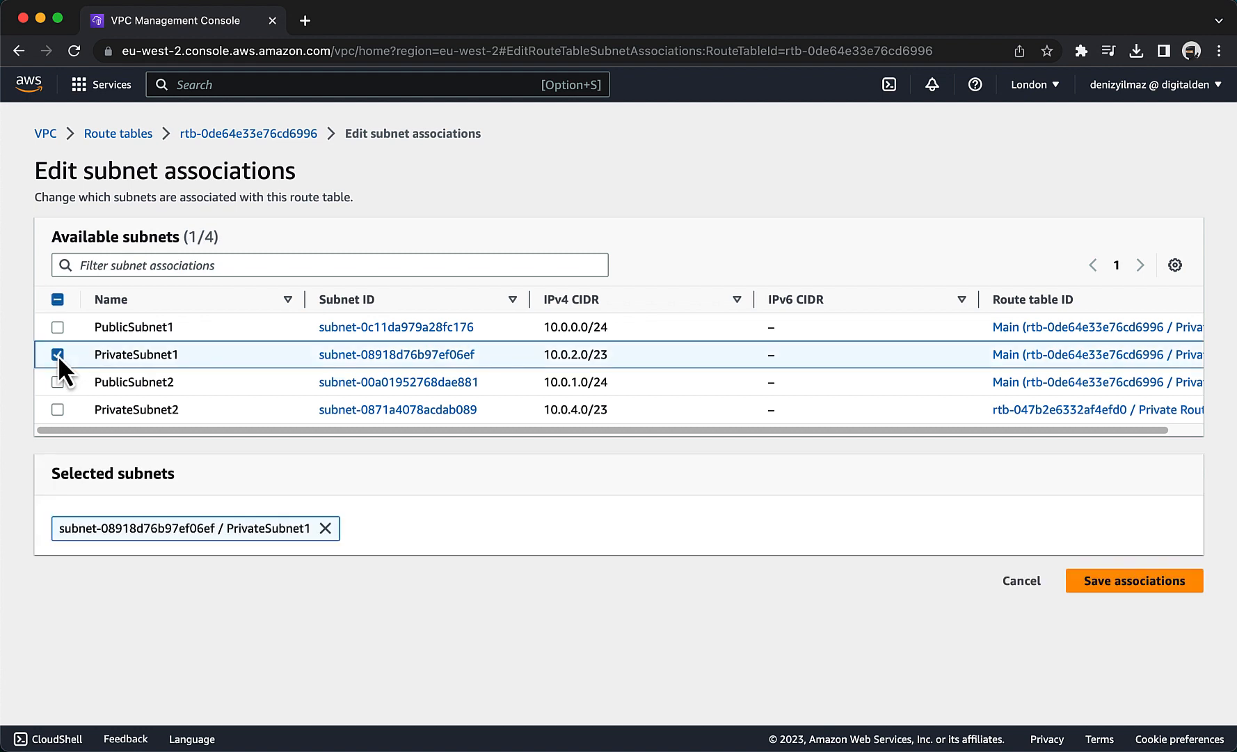
left_click(1151, 576)
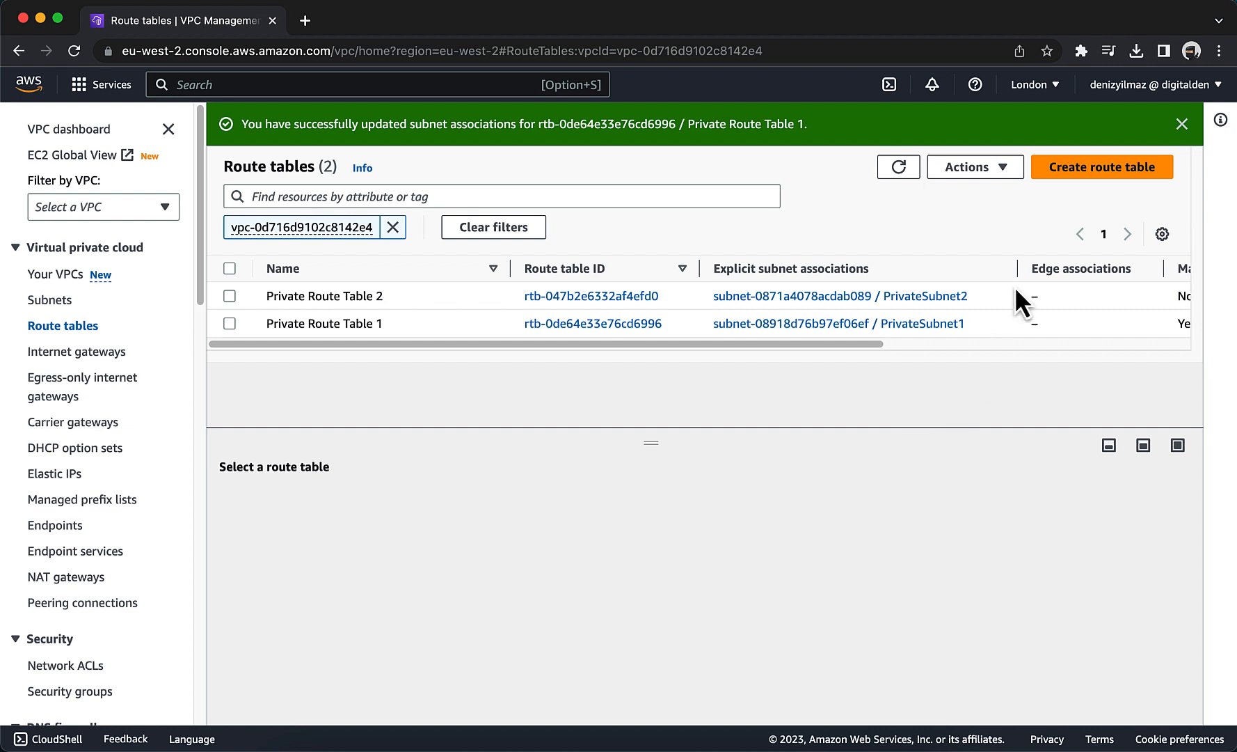
Create a new route table named Public Route Table in the WebServer VPC.
left_click(1078, 180)
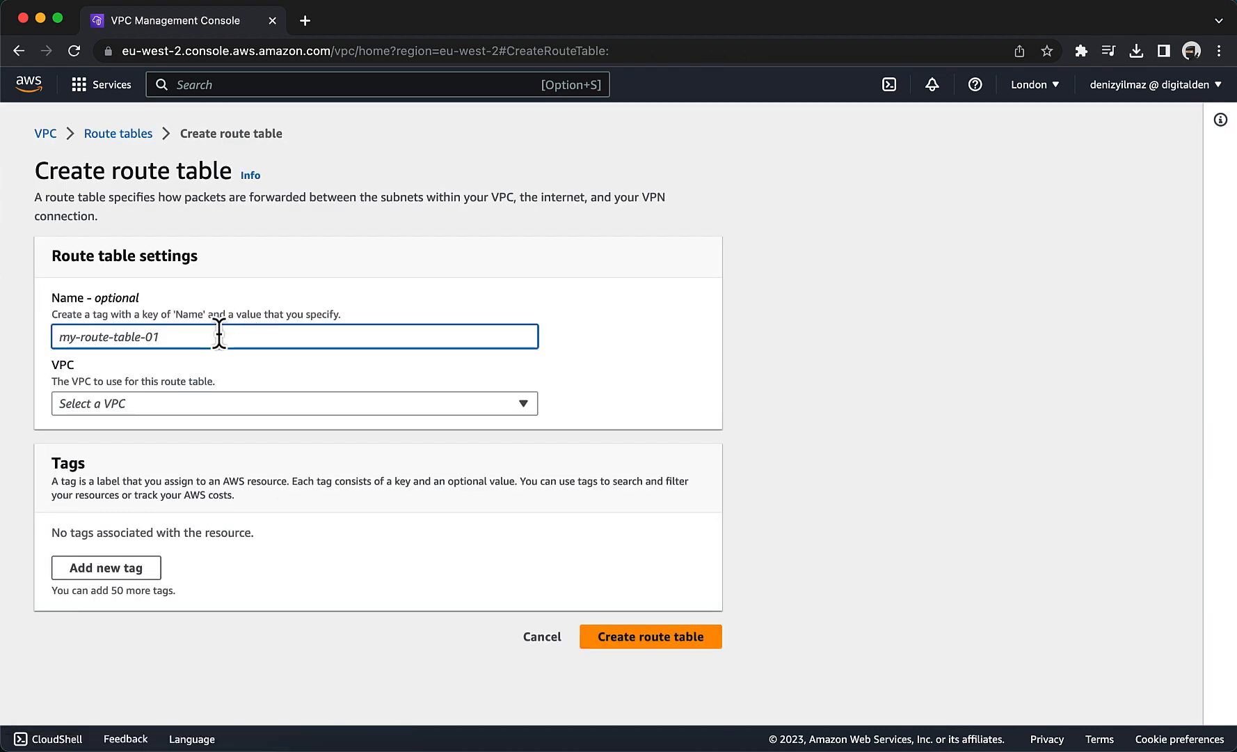
type("Public ")
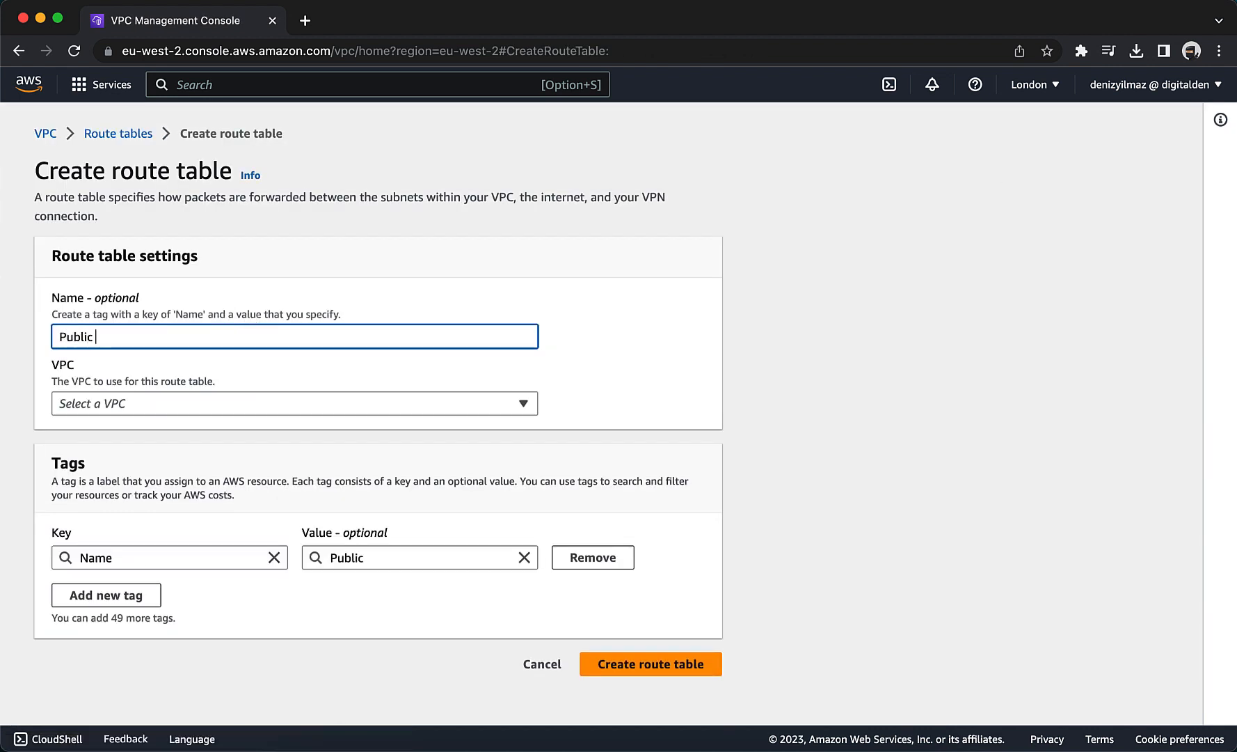
type("Route T")
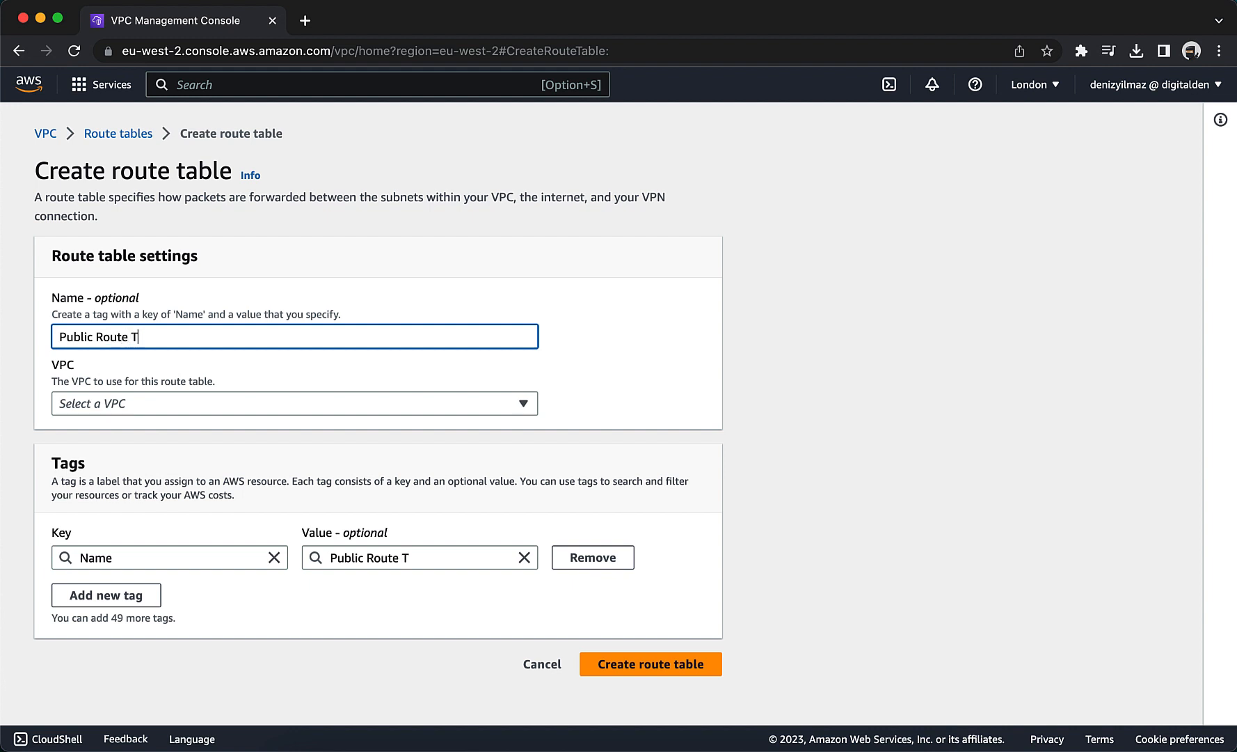
type("able")
left_click(218, 402)
left_click(228, 480)
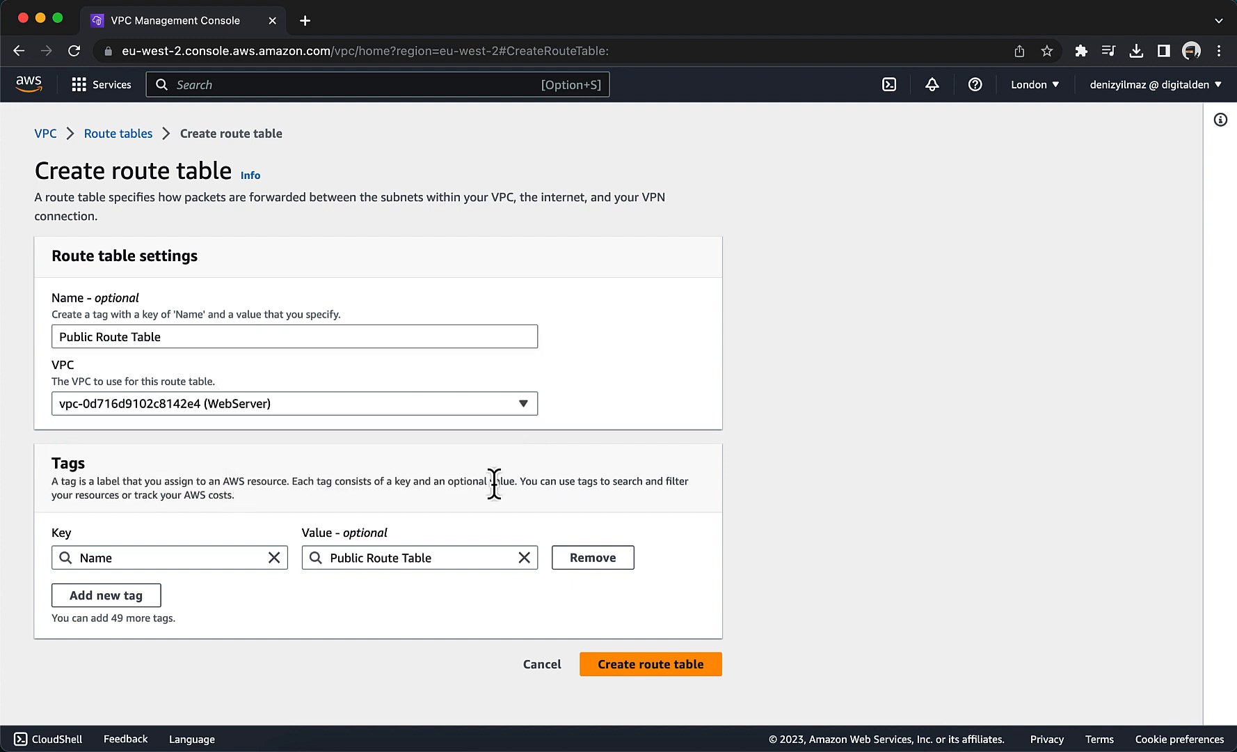
left_click(638, 668)
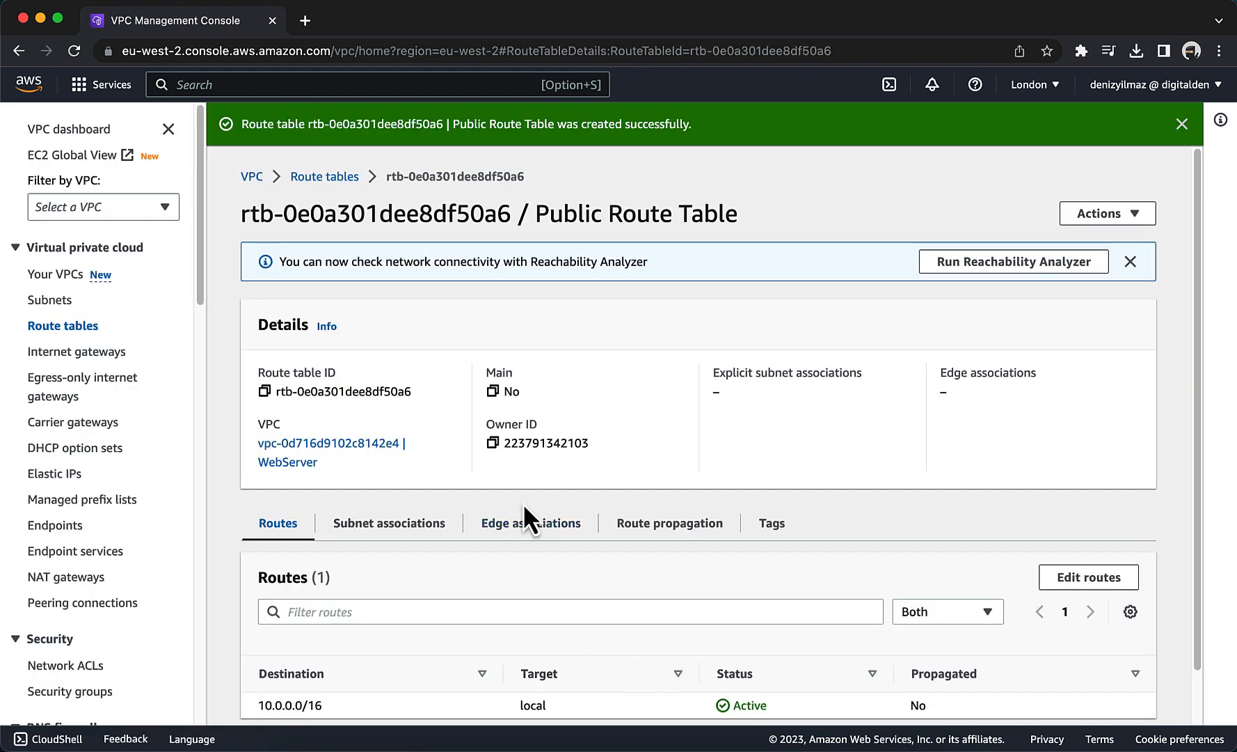
Add a route to Public Route Table with destination 0.0.0.0/0 and the internet gateway WebServerIGW as target, and save it.
scroll(523, 503, "down", 1)
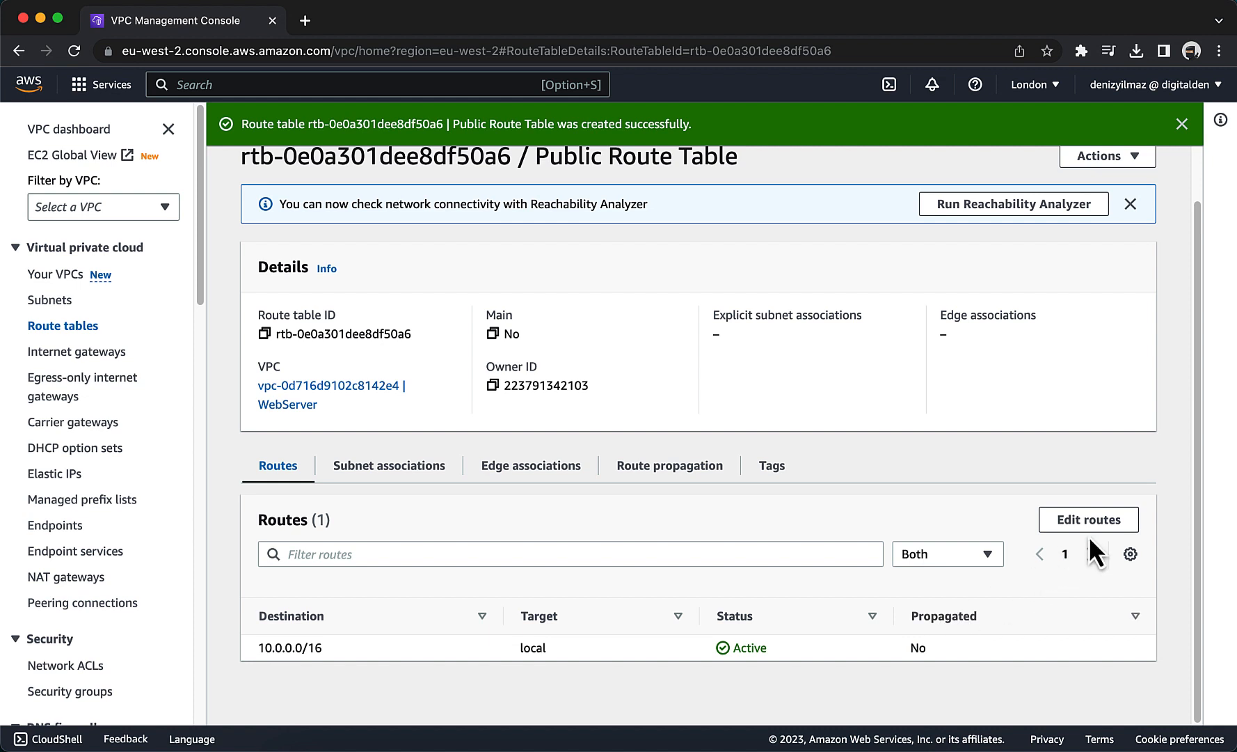
left_click(1089, 531)
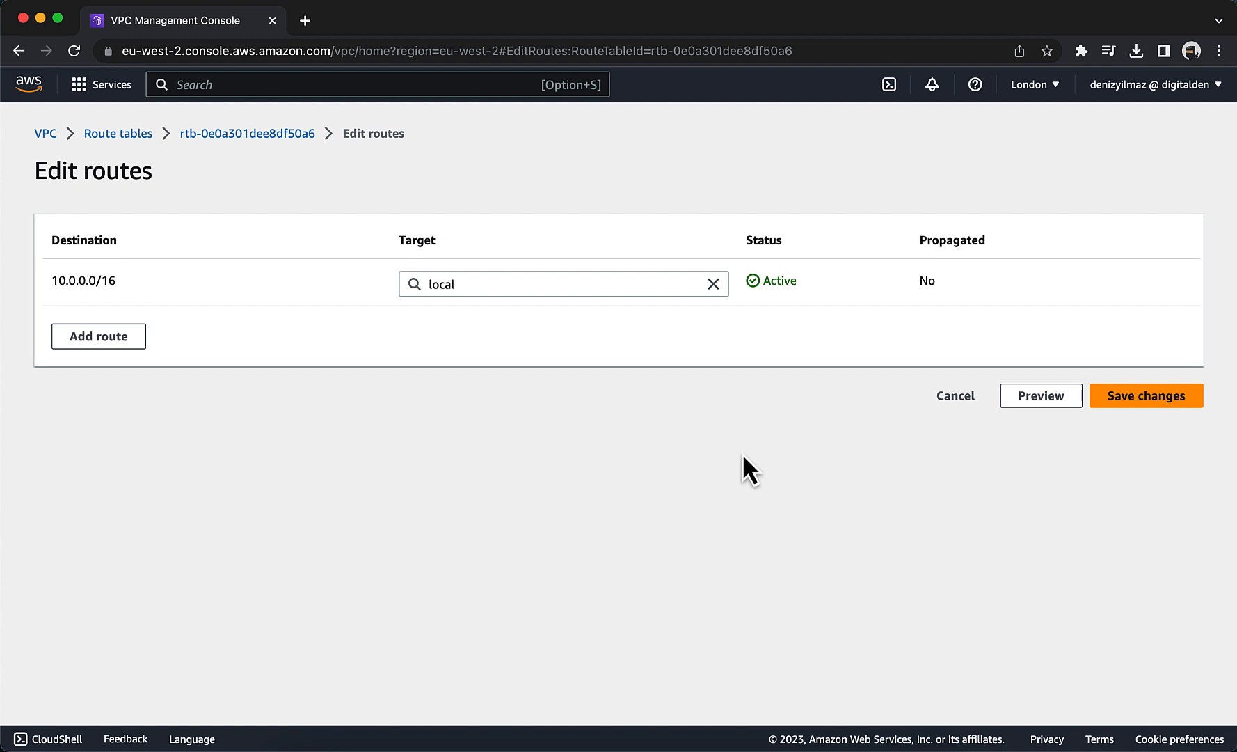
left_click(85, 344)
left_click(139, 339)
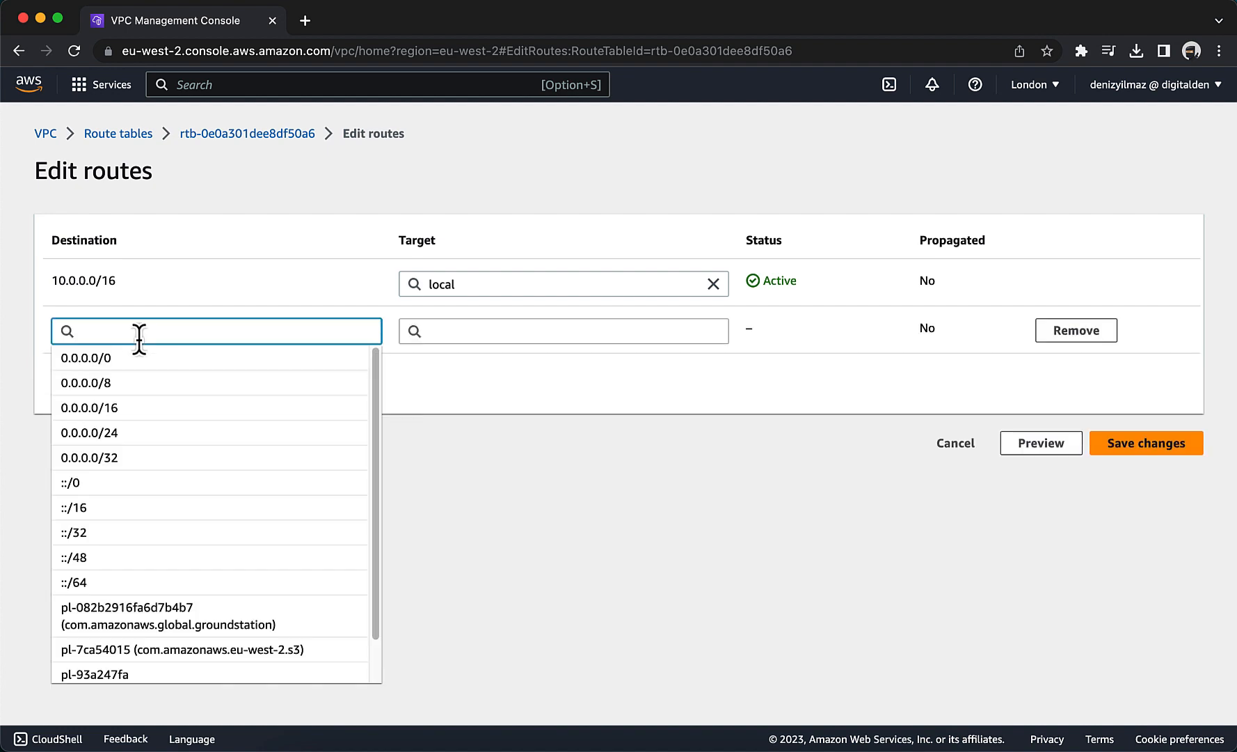
left_click(139, 366)
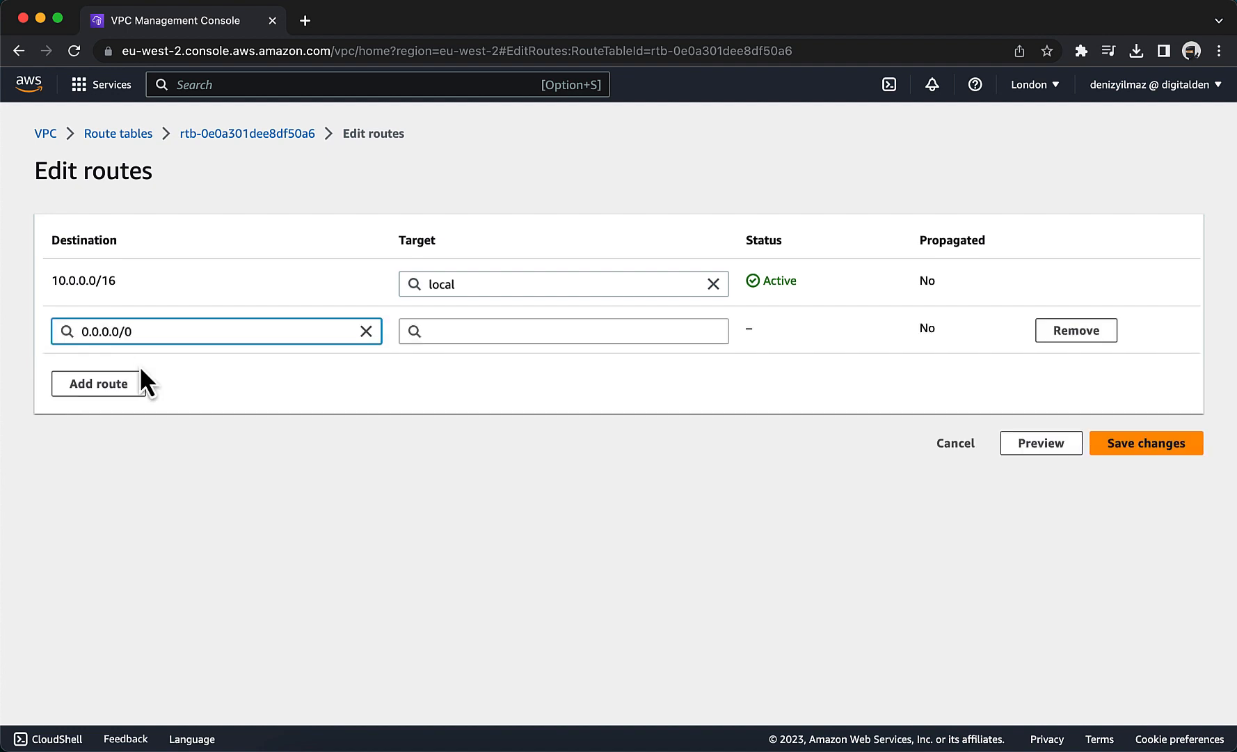
left_click(505, 334)
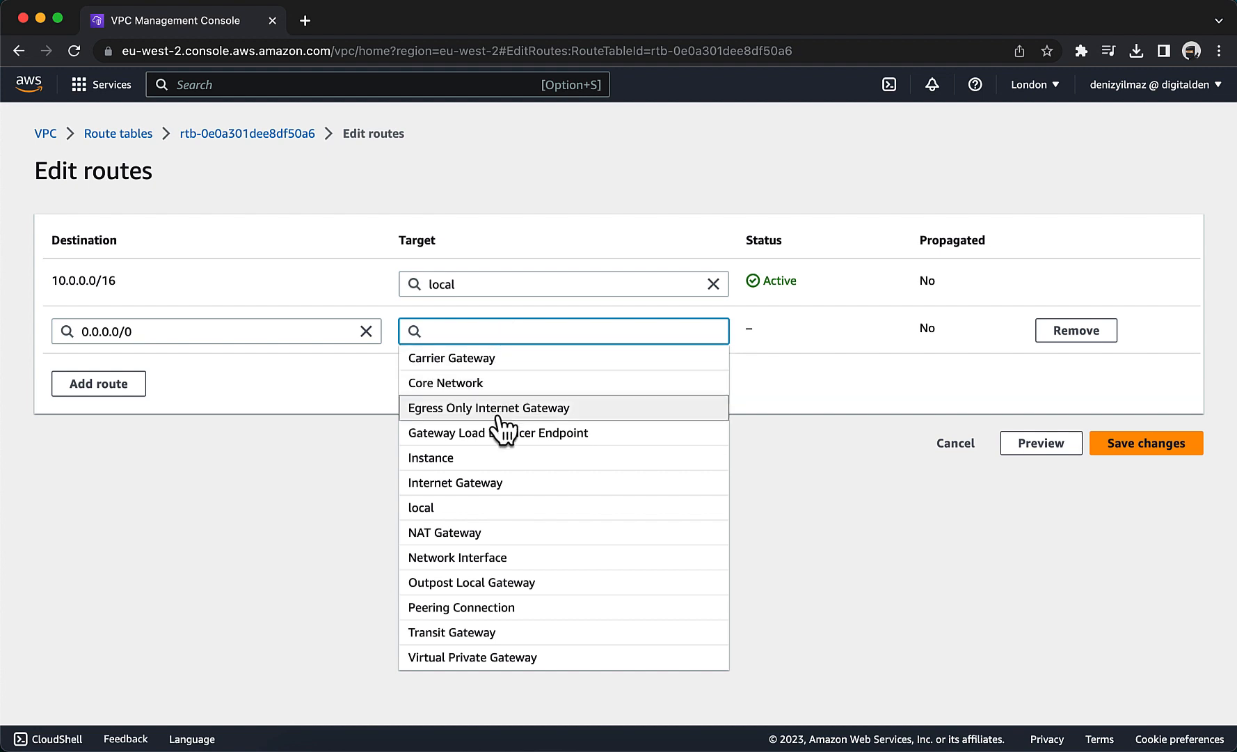
left_click(497, 483)
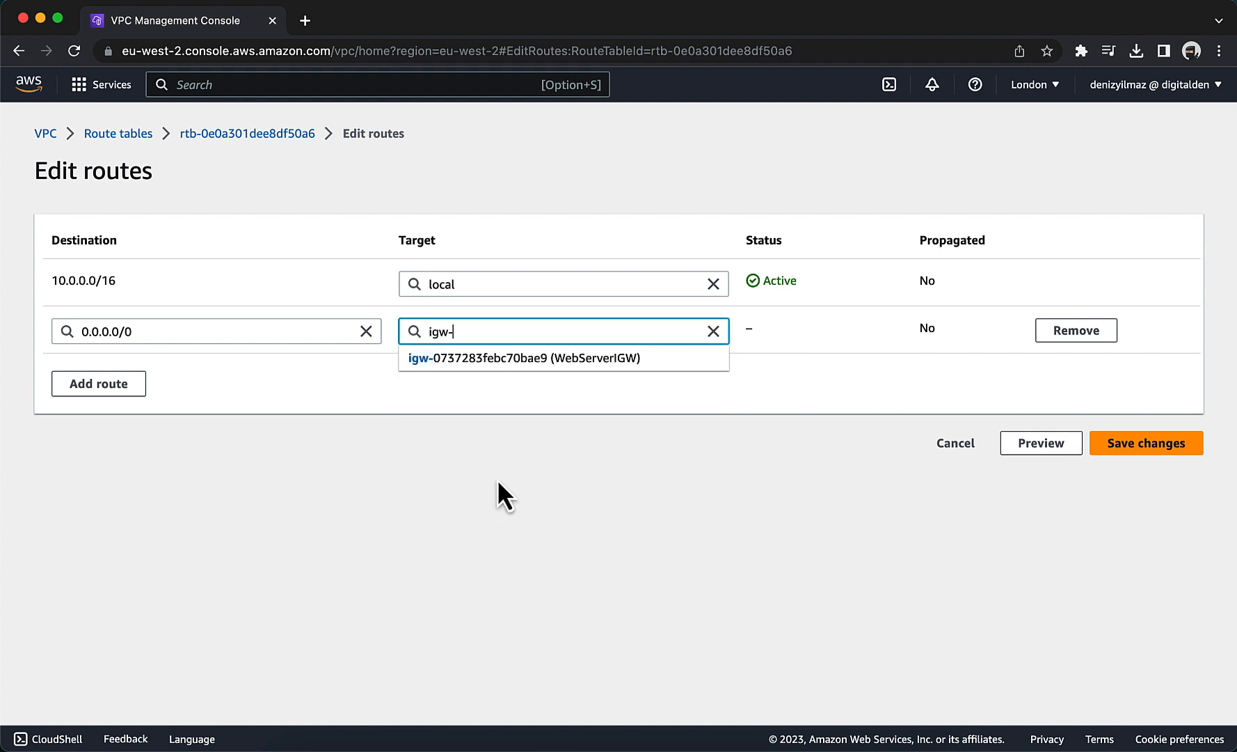
left_click(550, 357)
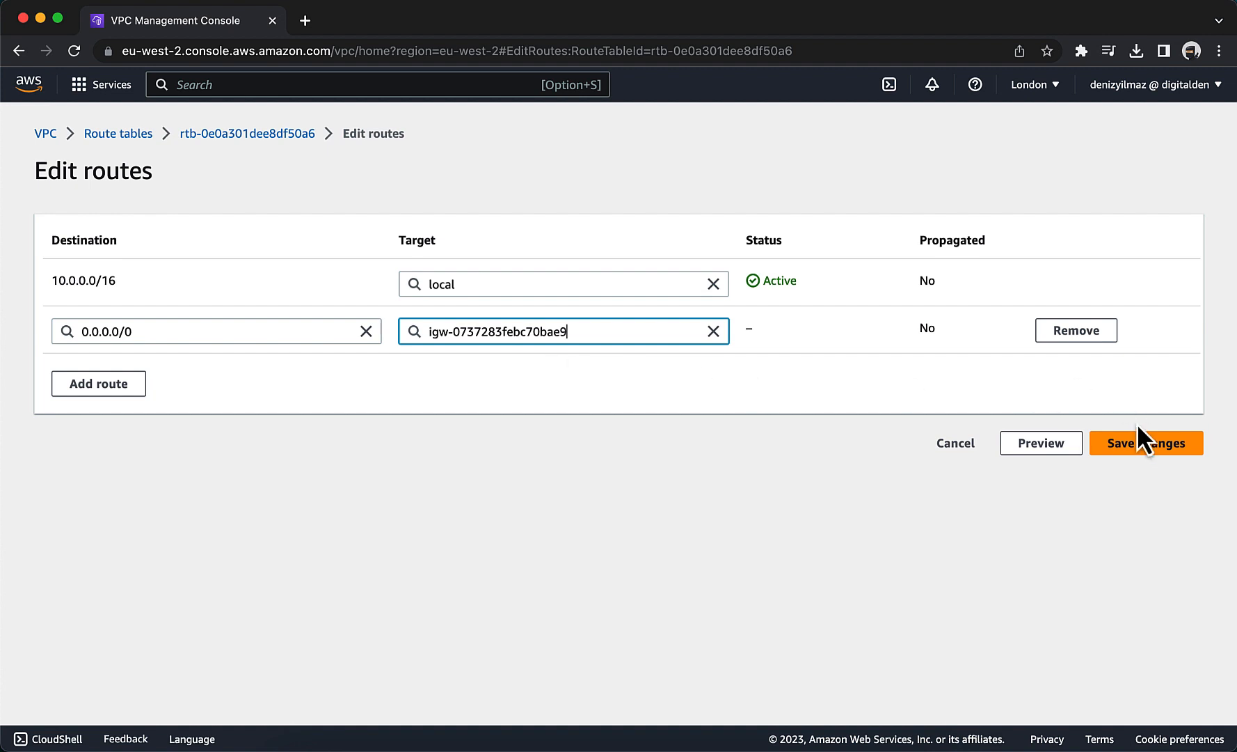
left_click(1141, 442)
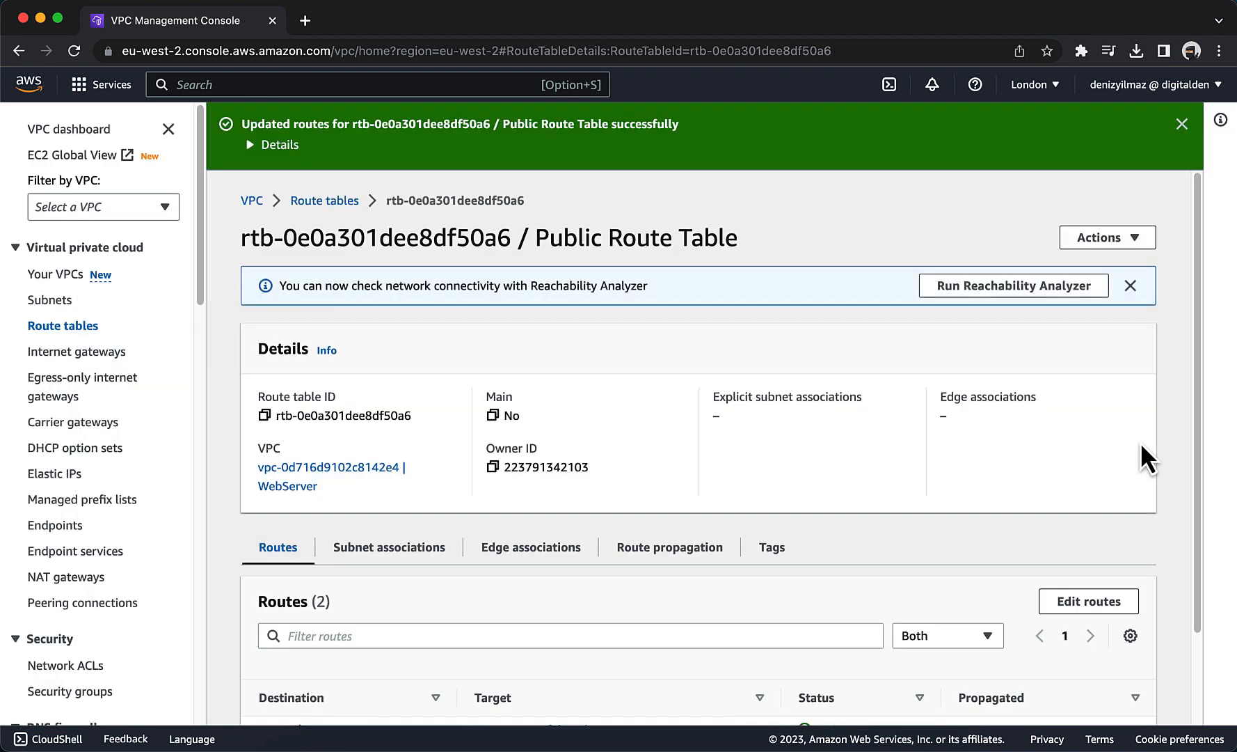
Associate PublicSubnet1 and PublicSubnet2 with Public Route Table and save the associations.
scroll(933, 430, "down", 3)
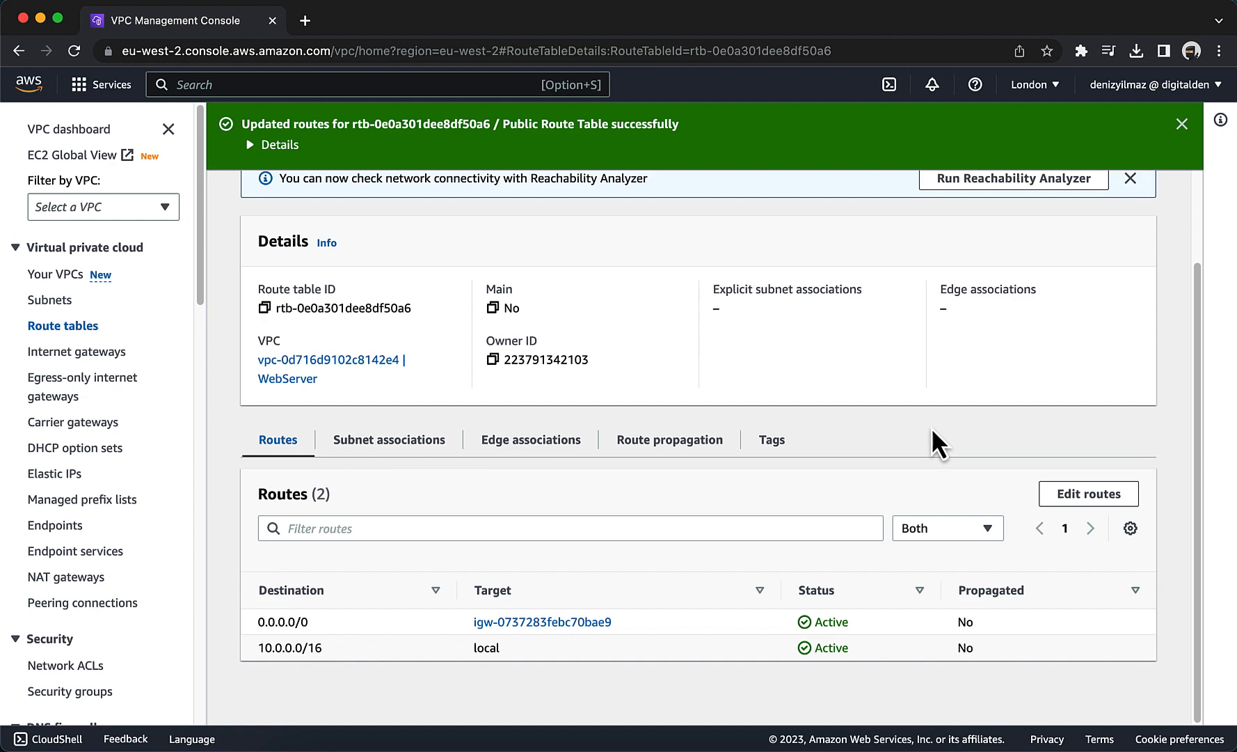
left_click(415, 450)
scroll(561, 479, "down", 4)
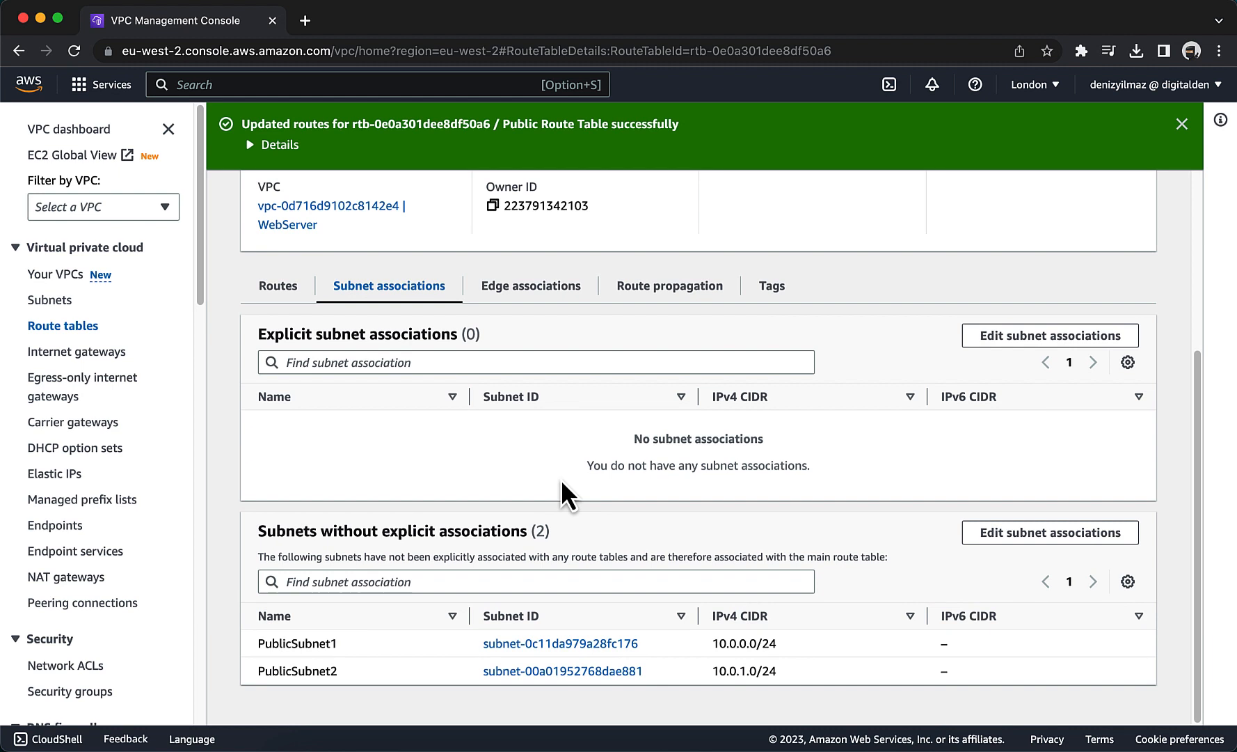
left_click(996, 533)
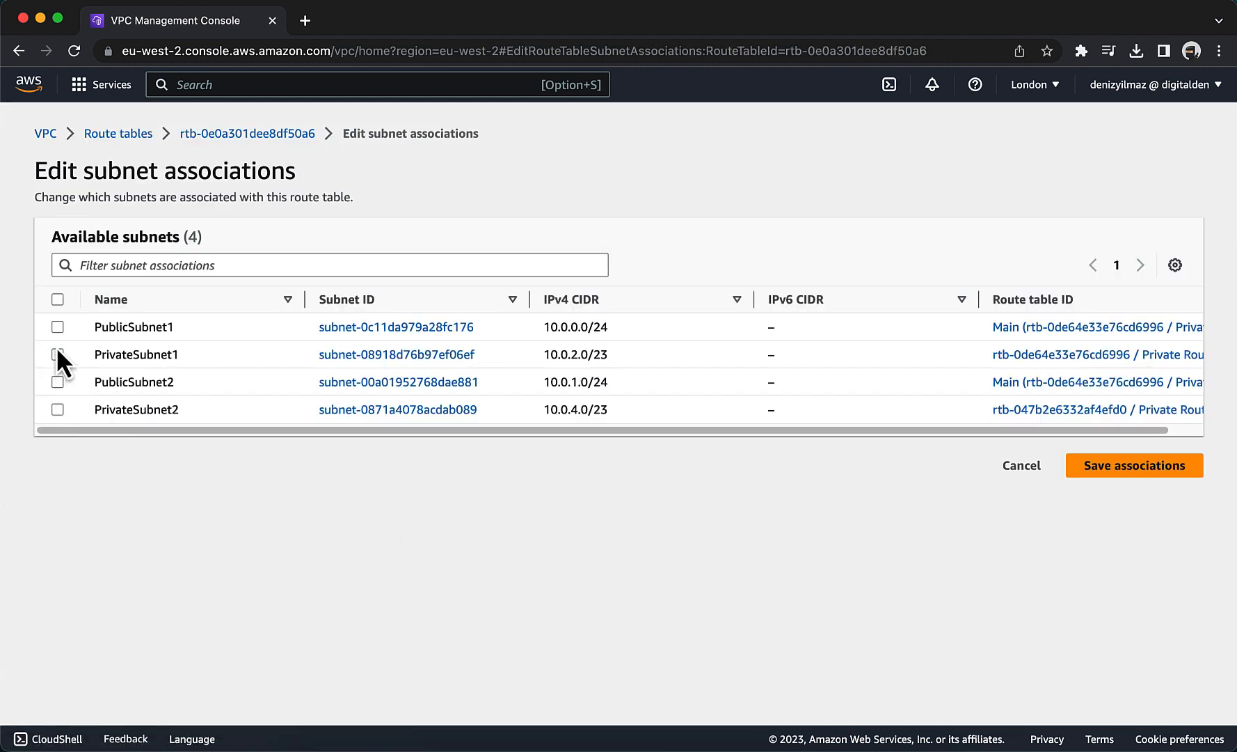
left_click(57, 328)
left_click(59, 382)
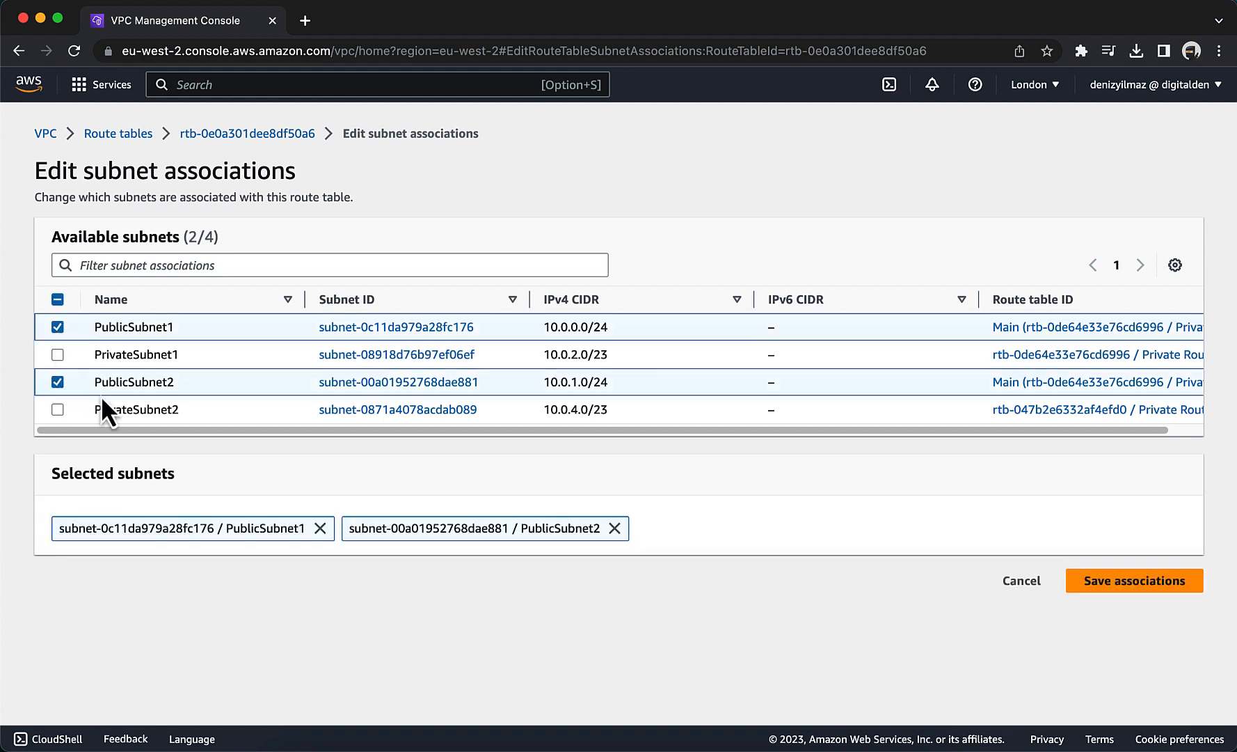
left_click(1105, 581)
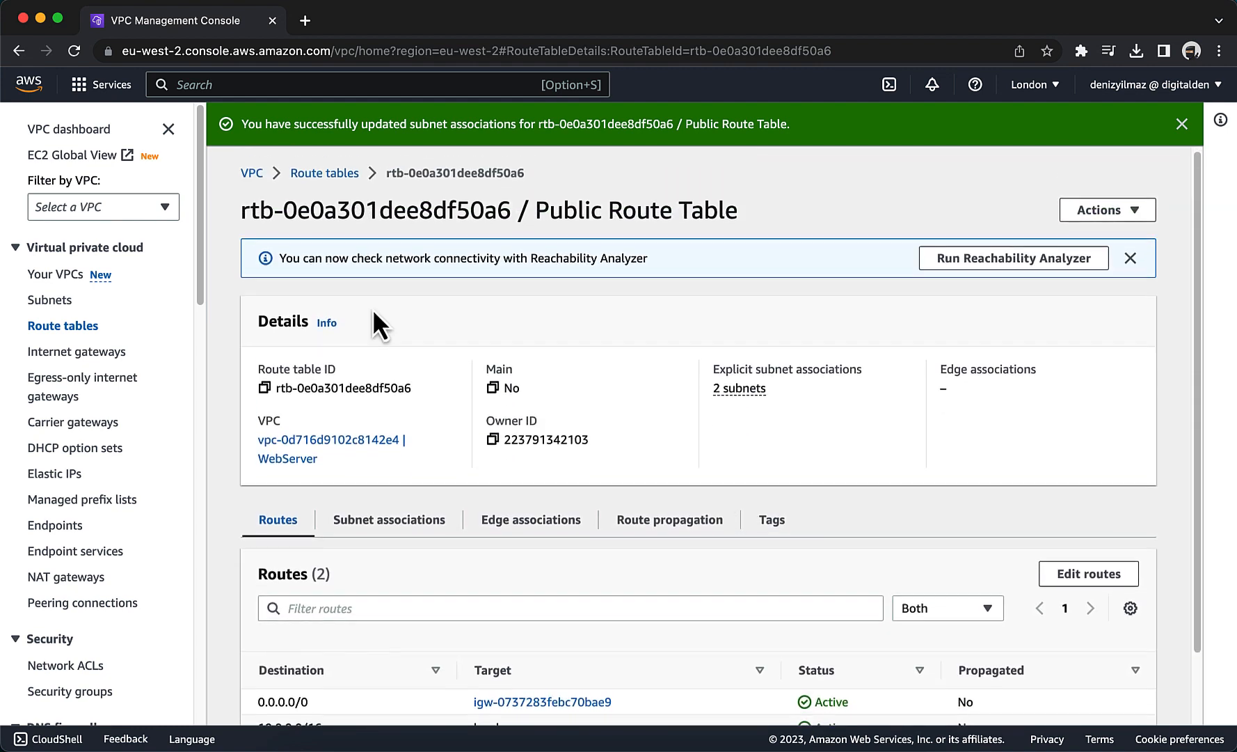
Review the routes of Public Route Table and return to the list of the VPC's route tables.
scroll(373, 309, "down", 2)
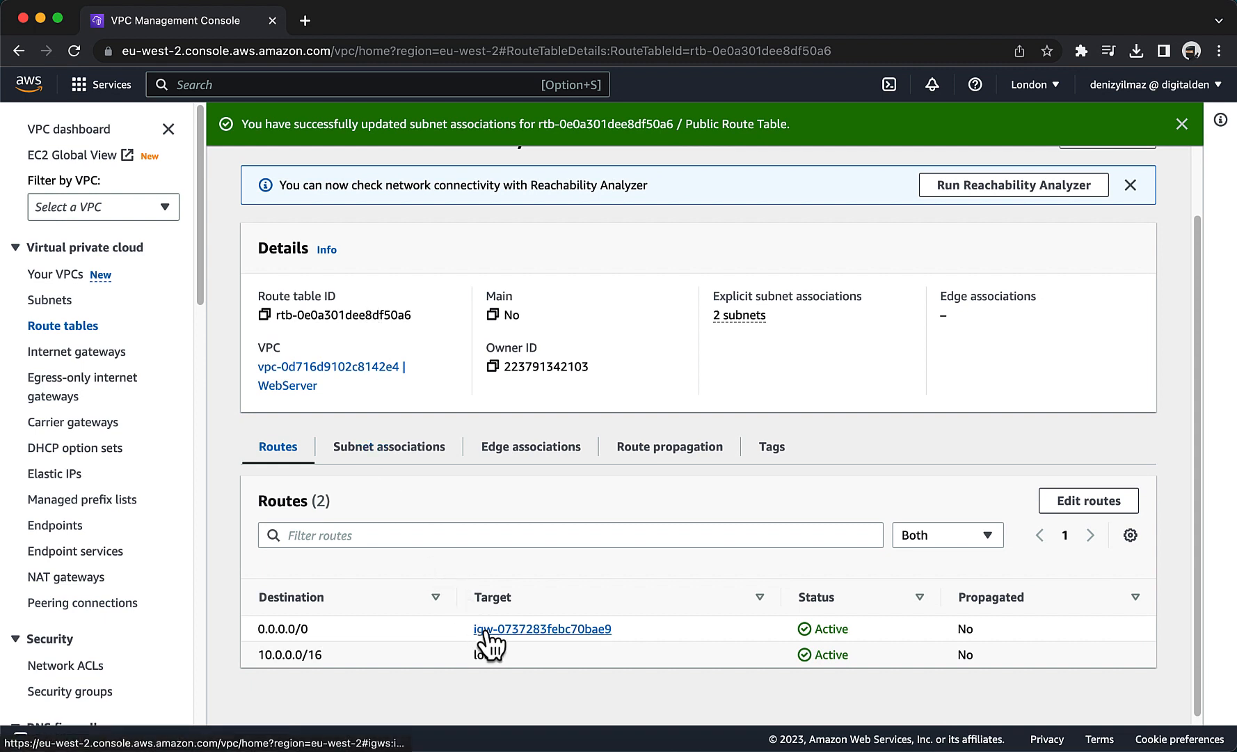
scroll(509, 631, "up", 2)
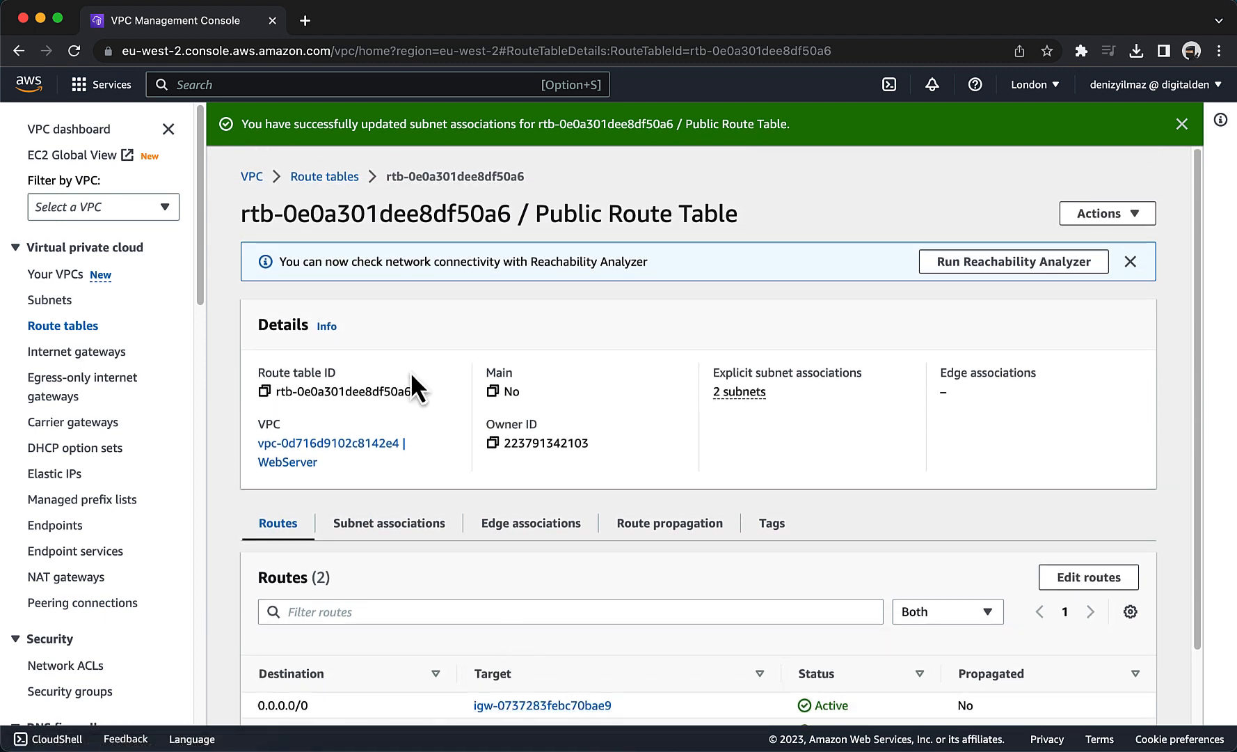
left_click(330, 176)
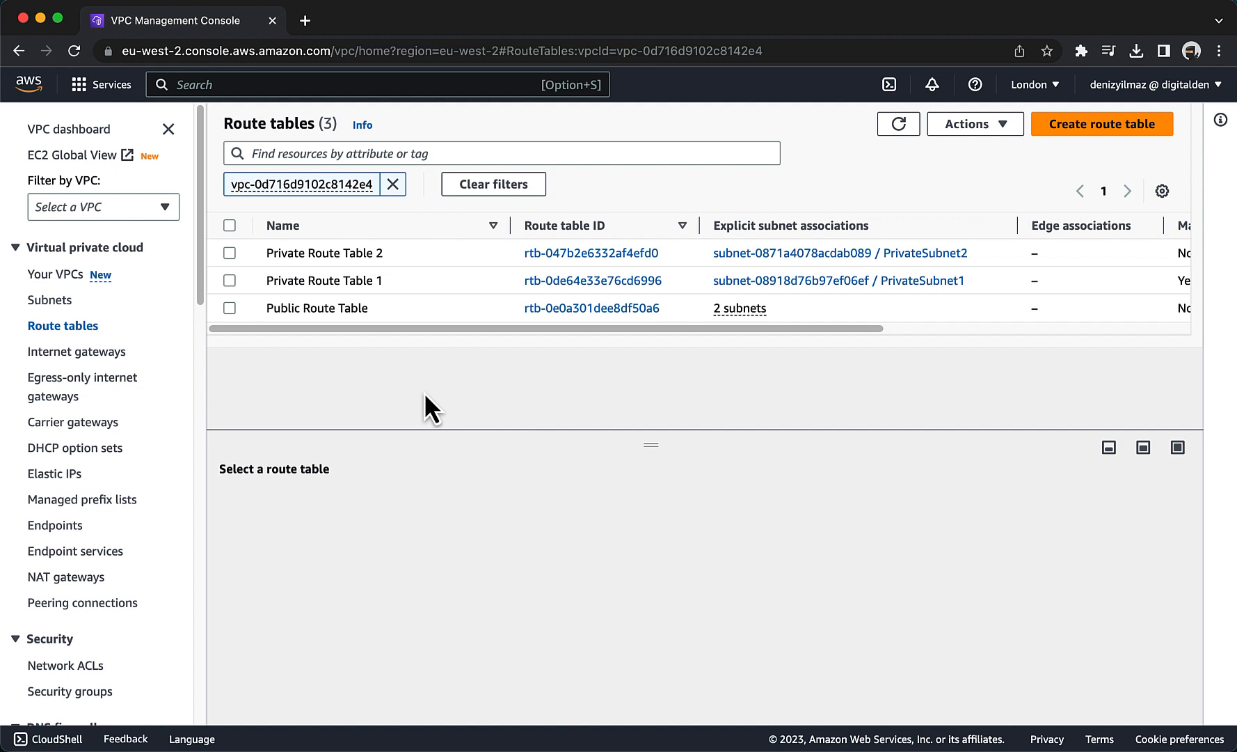
scroll(96, 561, "down", 2)
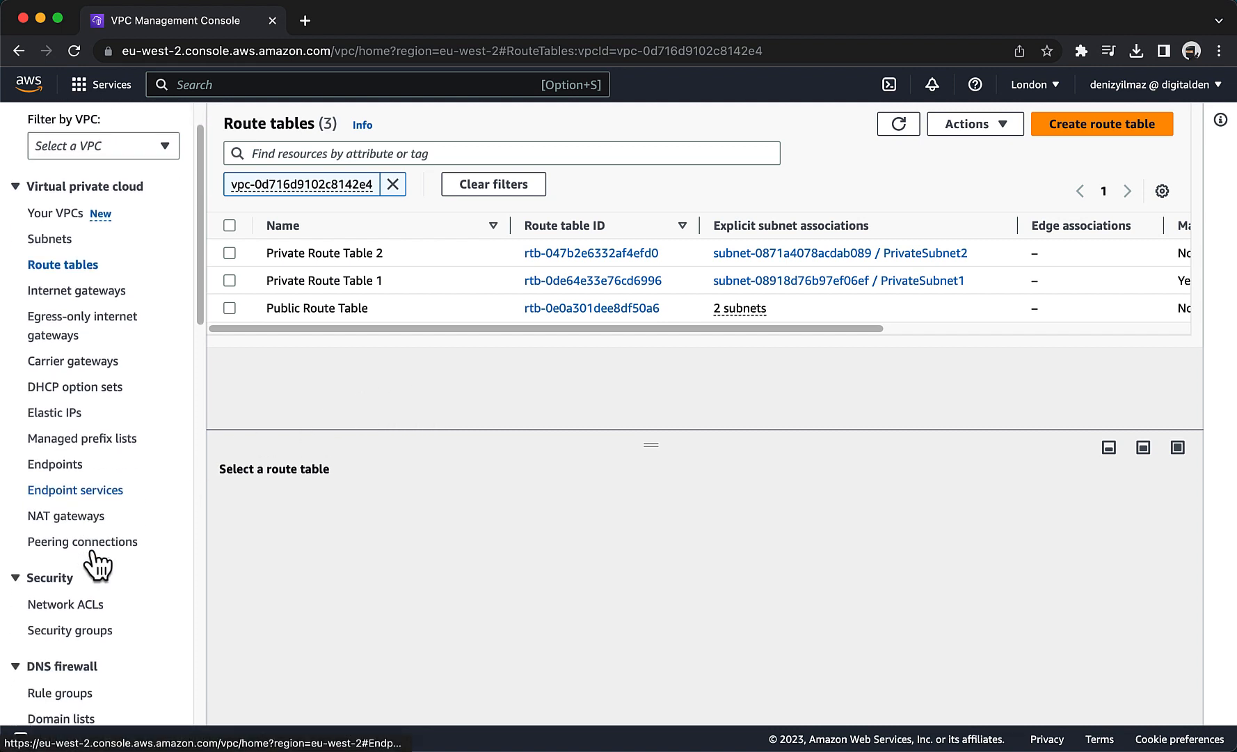
Start a new security group named WebServerSG with the description Allow HTTP Traffic.
left_click(87, 626)
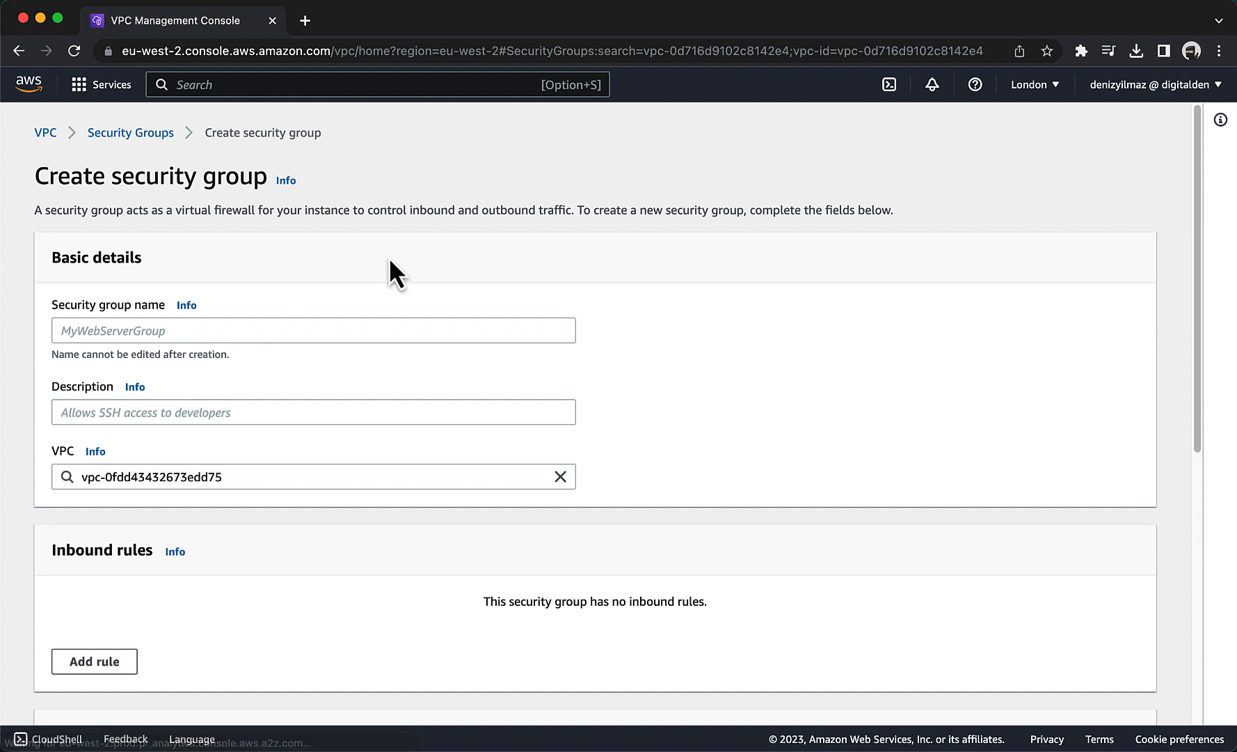
left_click(228, 327)
type("Web")
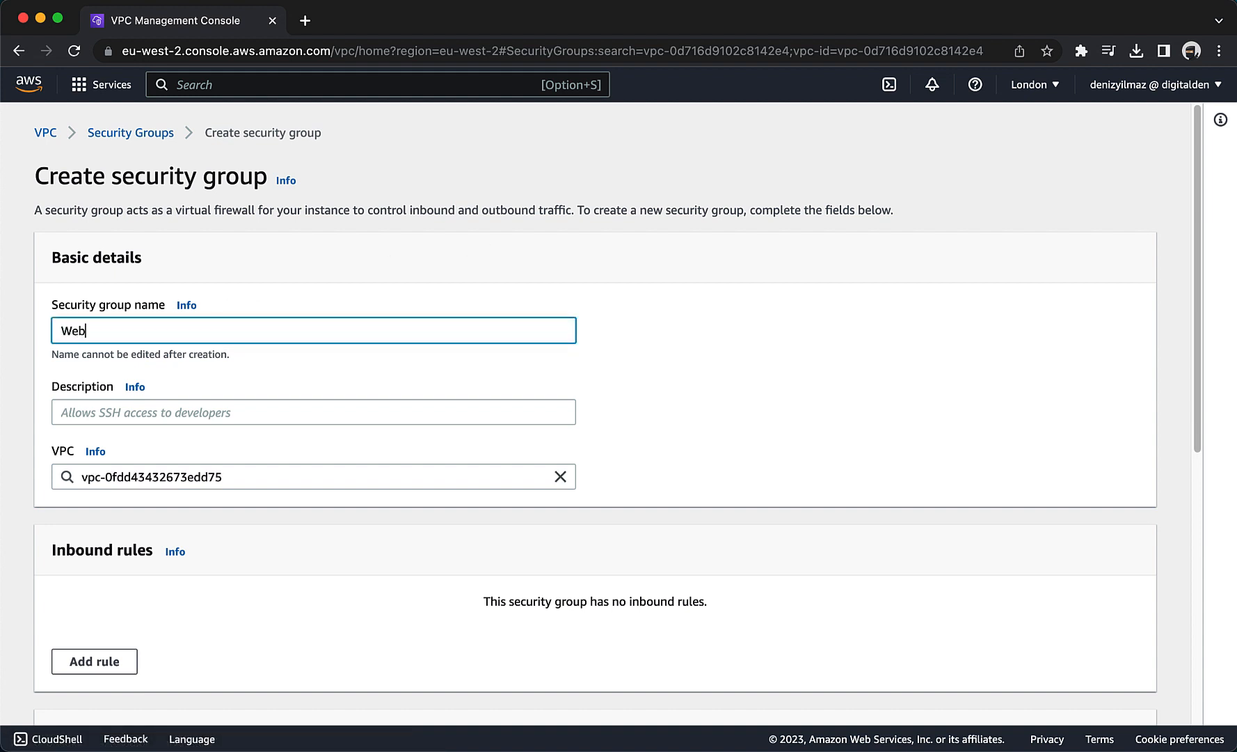
type("ServerSG")
left_click(207, 405)
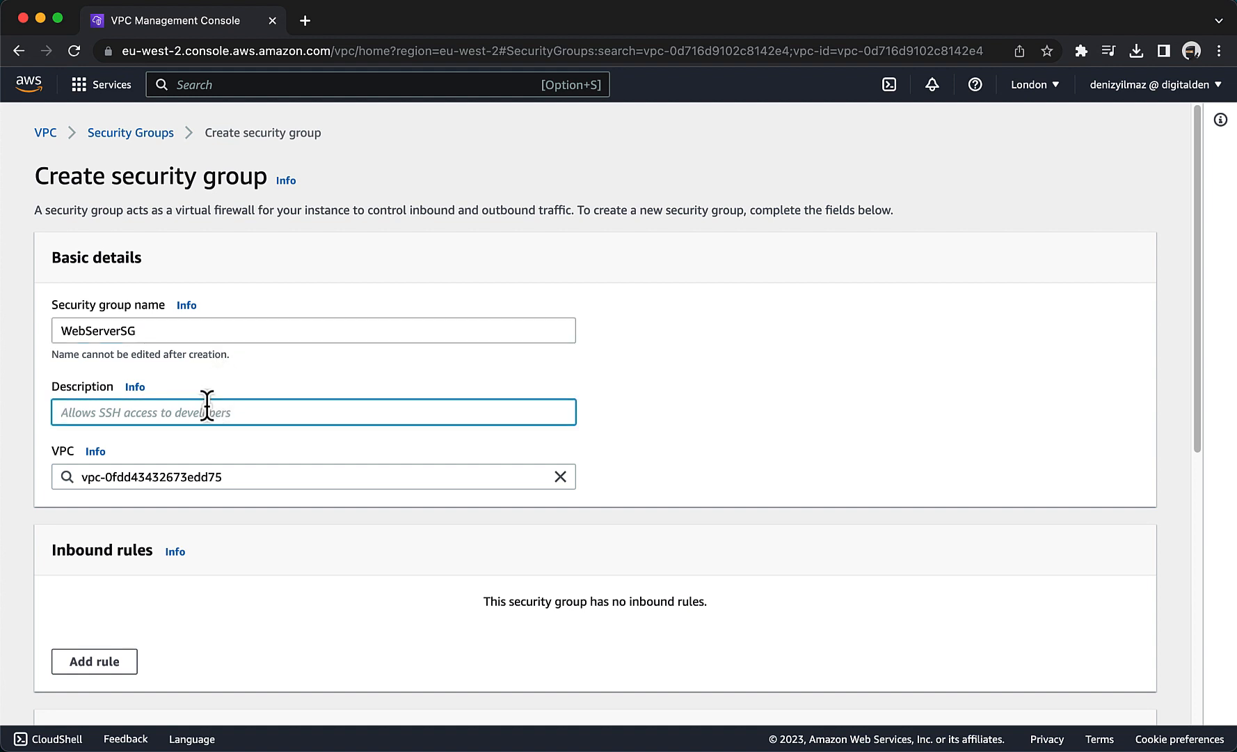
type("Allow HTTP Tr")
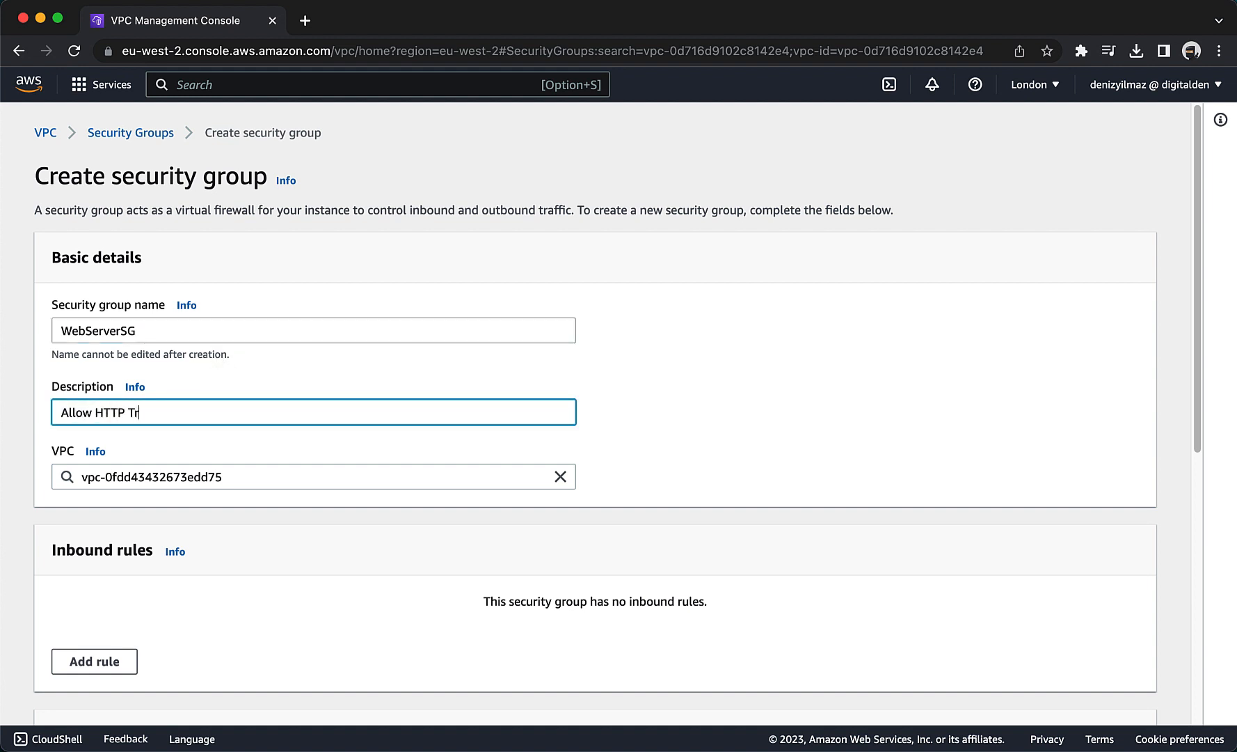
type("affic")
Assign the new security group to the WebServer VPC and create it.
scroll(246, 404, "down", 2)
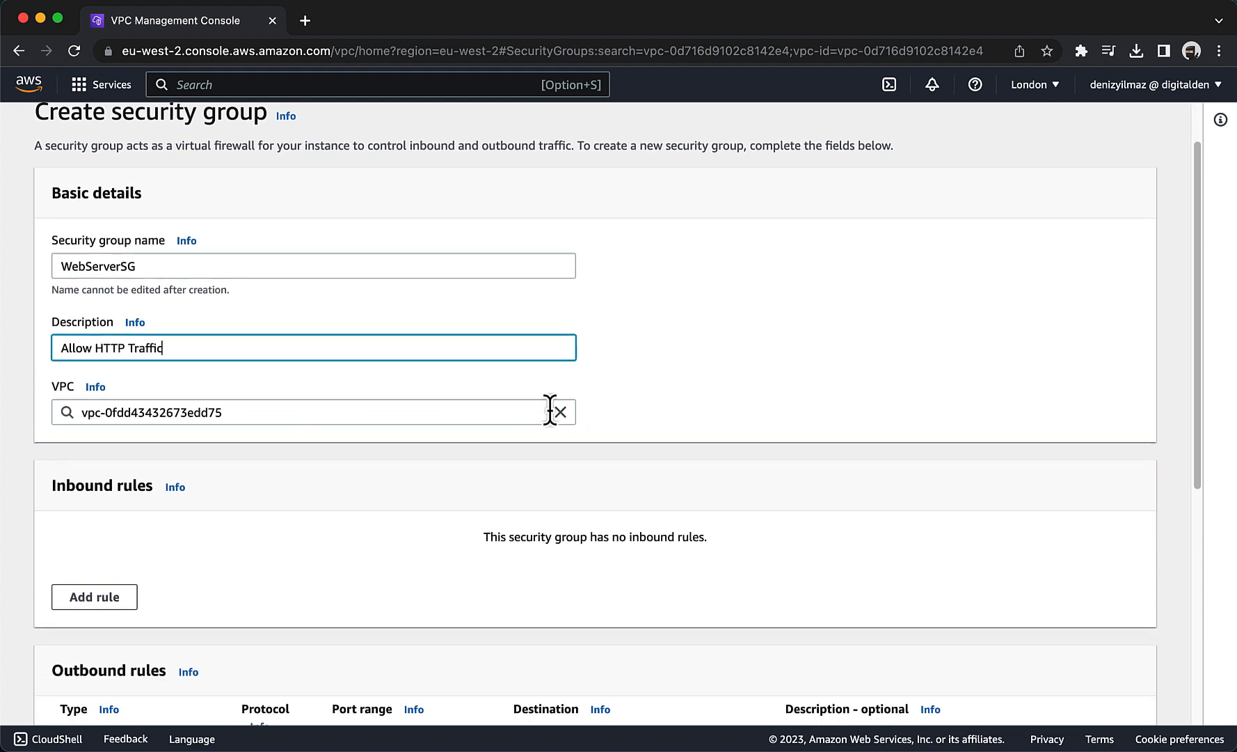
left_click(561, 412)
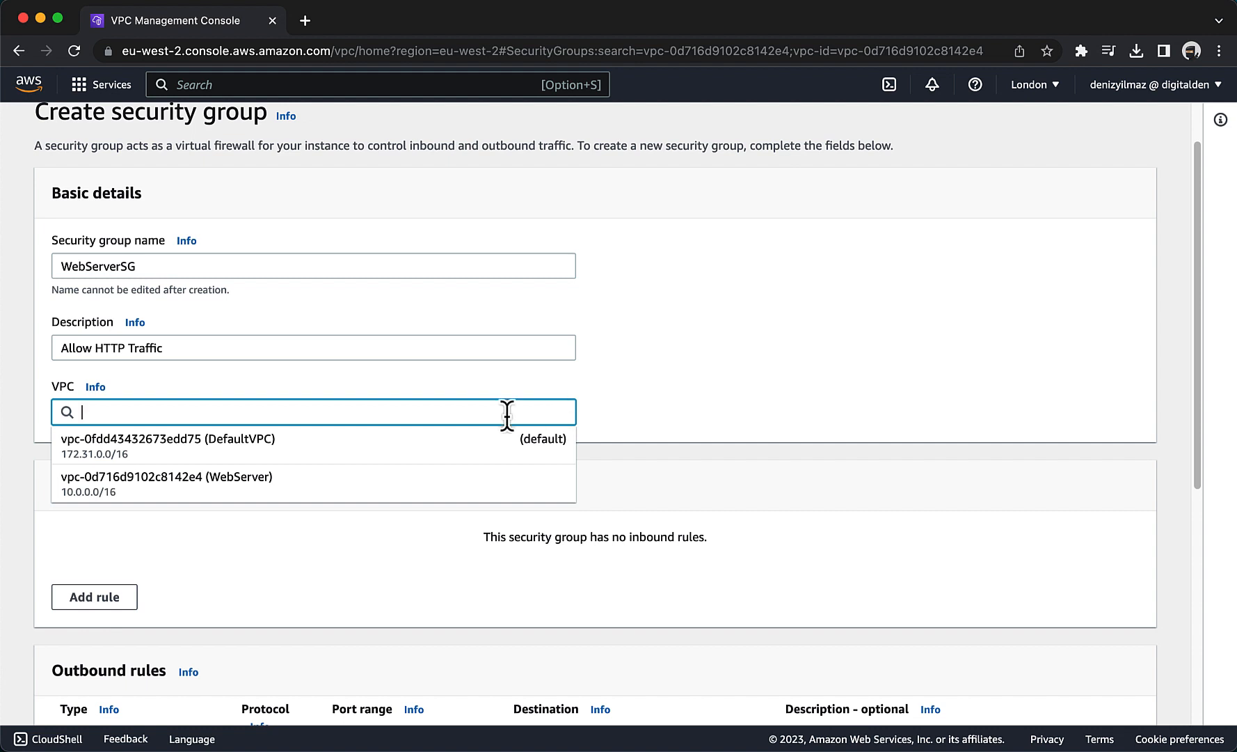
left_click(410, 485)
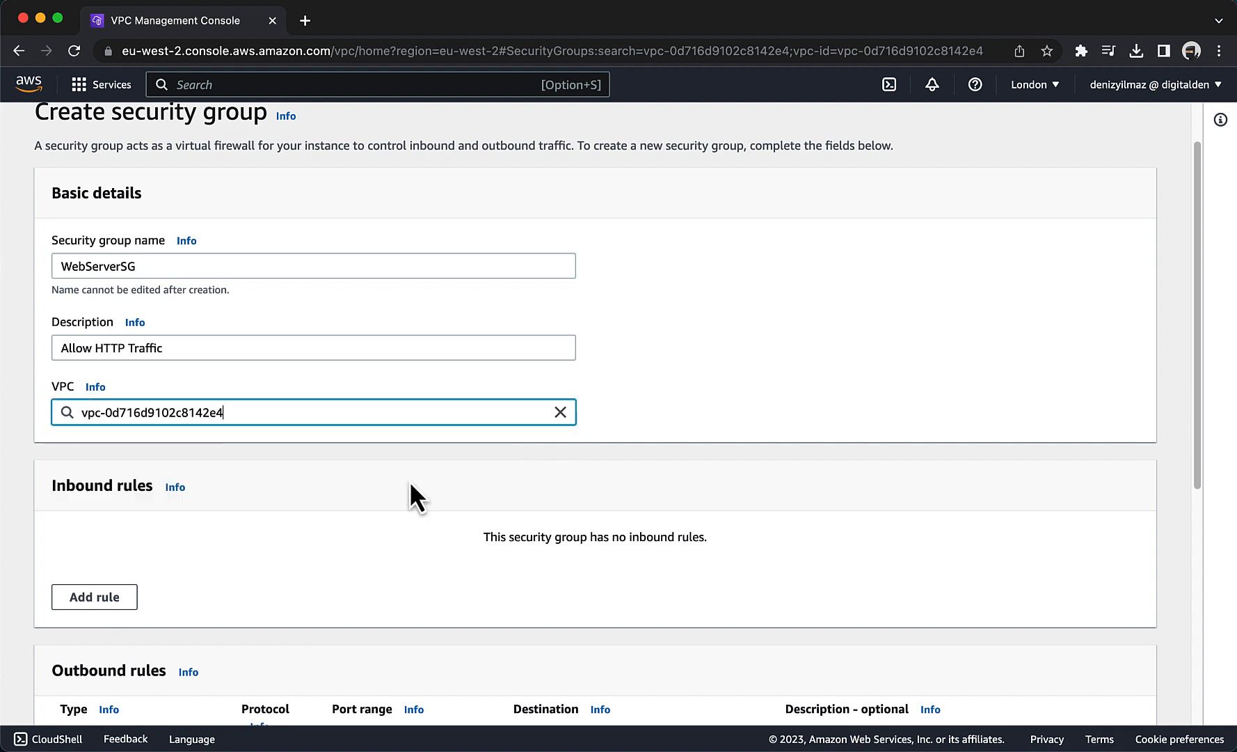
scroll(410, 484, "down", 10)
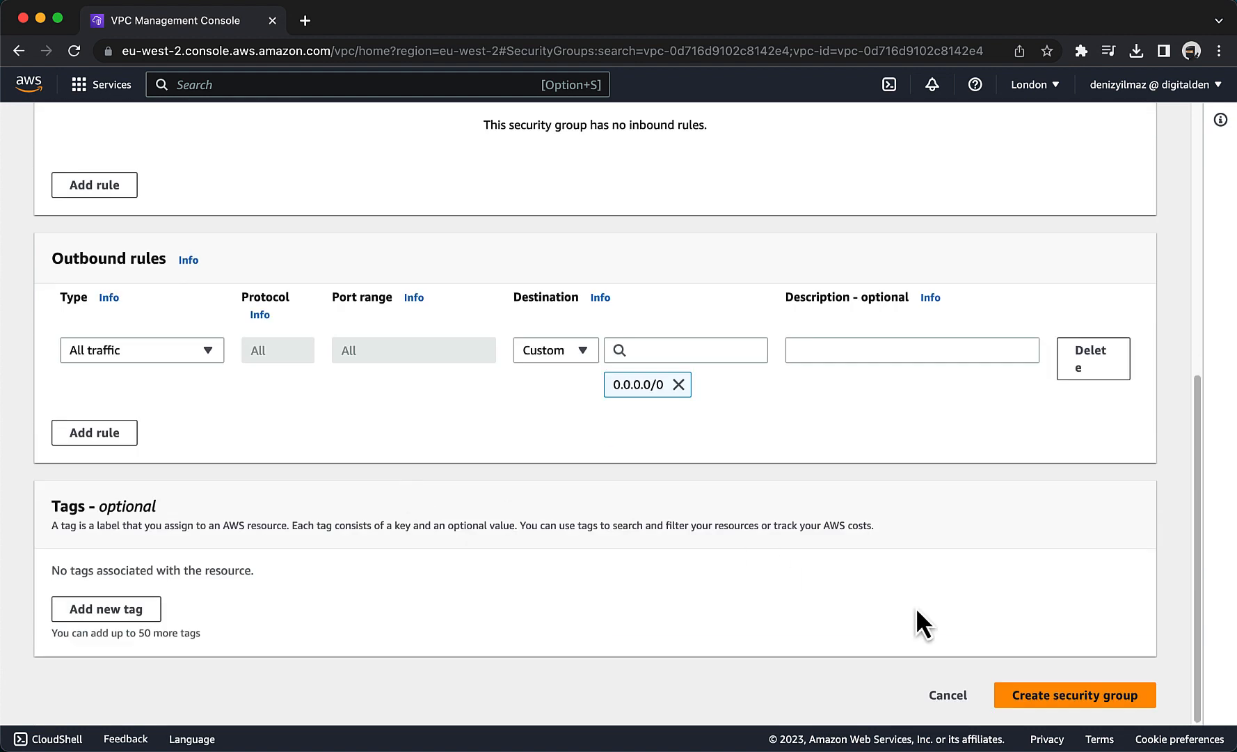
left_click(1031, 696)
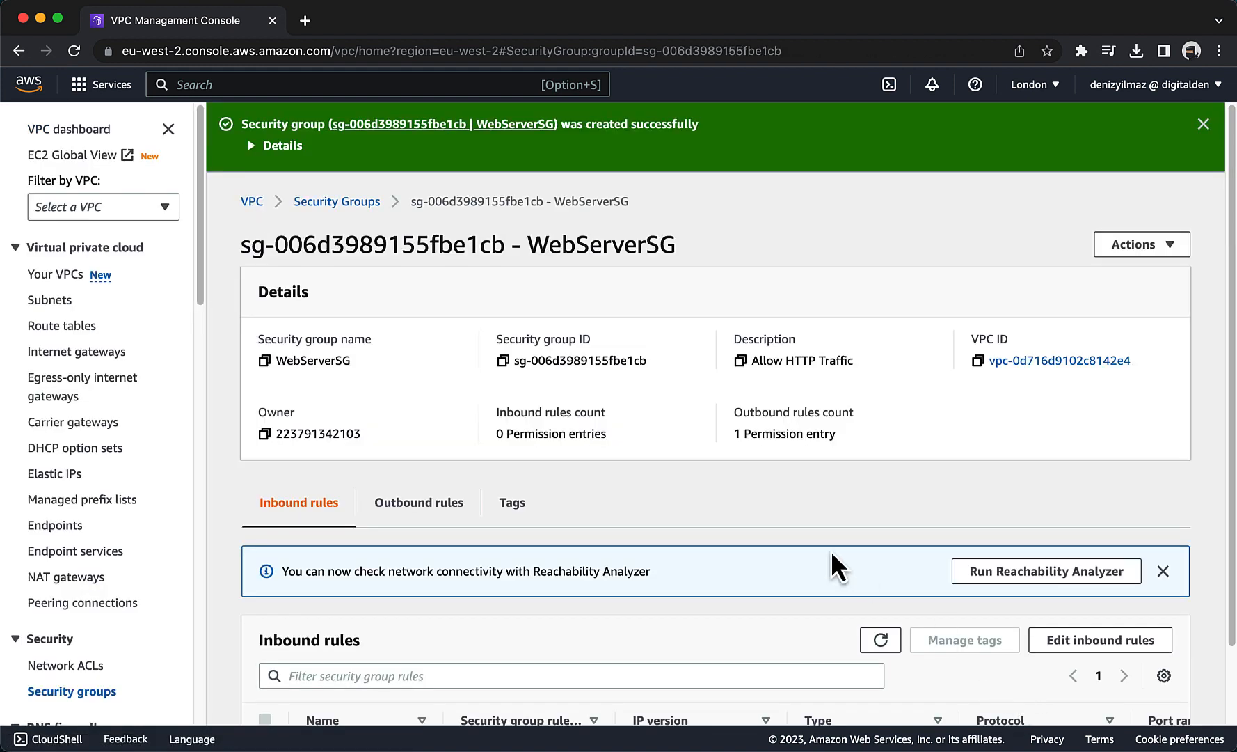
Add an inbound rule to WebServerSG of type HTTP with source Anywhere, 0.0.0.0/0.
scroll(784, 523, "down", 1)
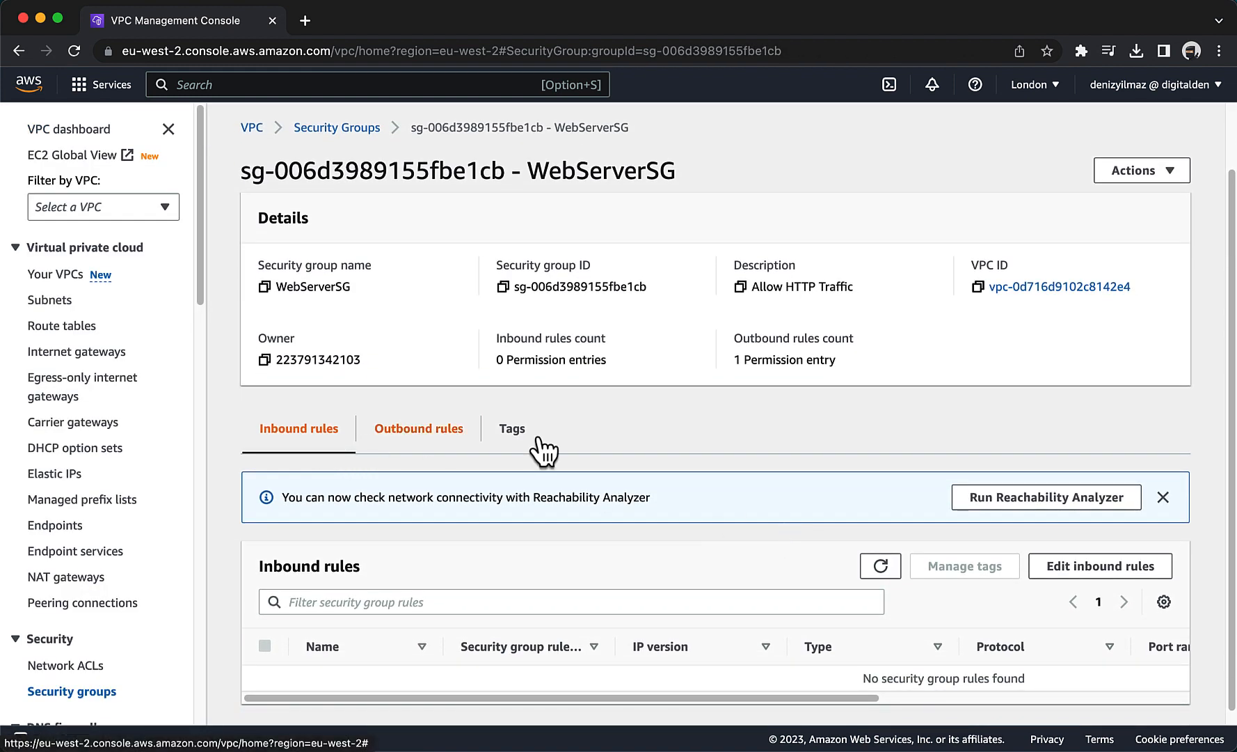
scroll(734, 448, "down", 1)
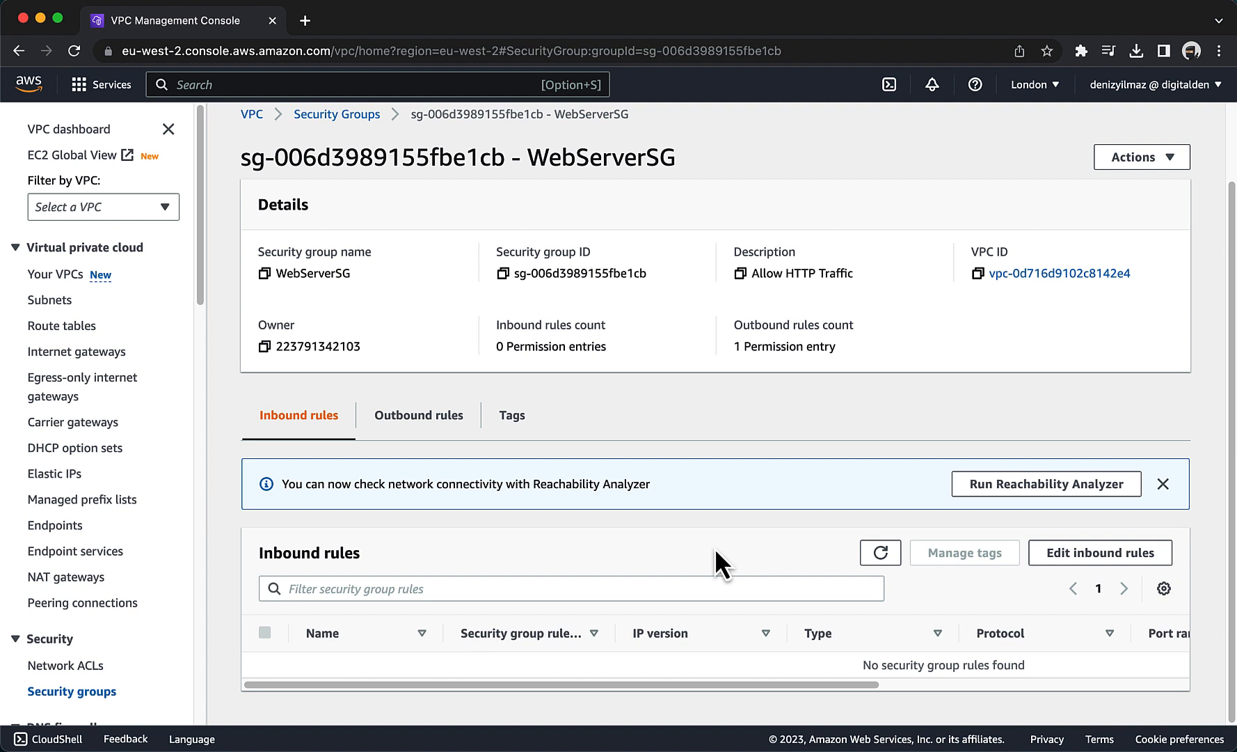
left_click(1037, 558)
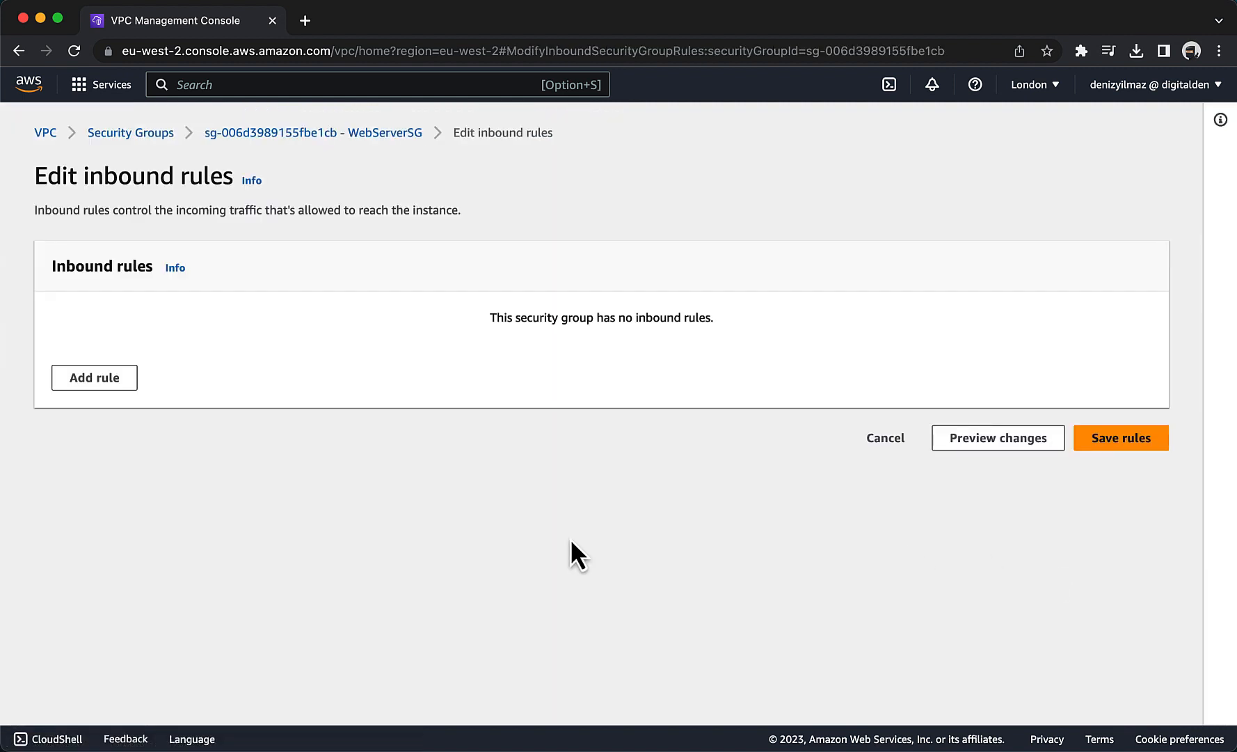
left_click(84, 381)
left_click(263, 362)
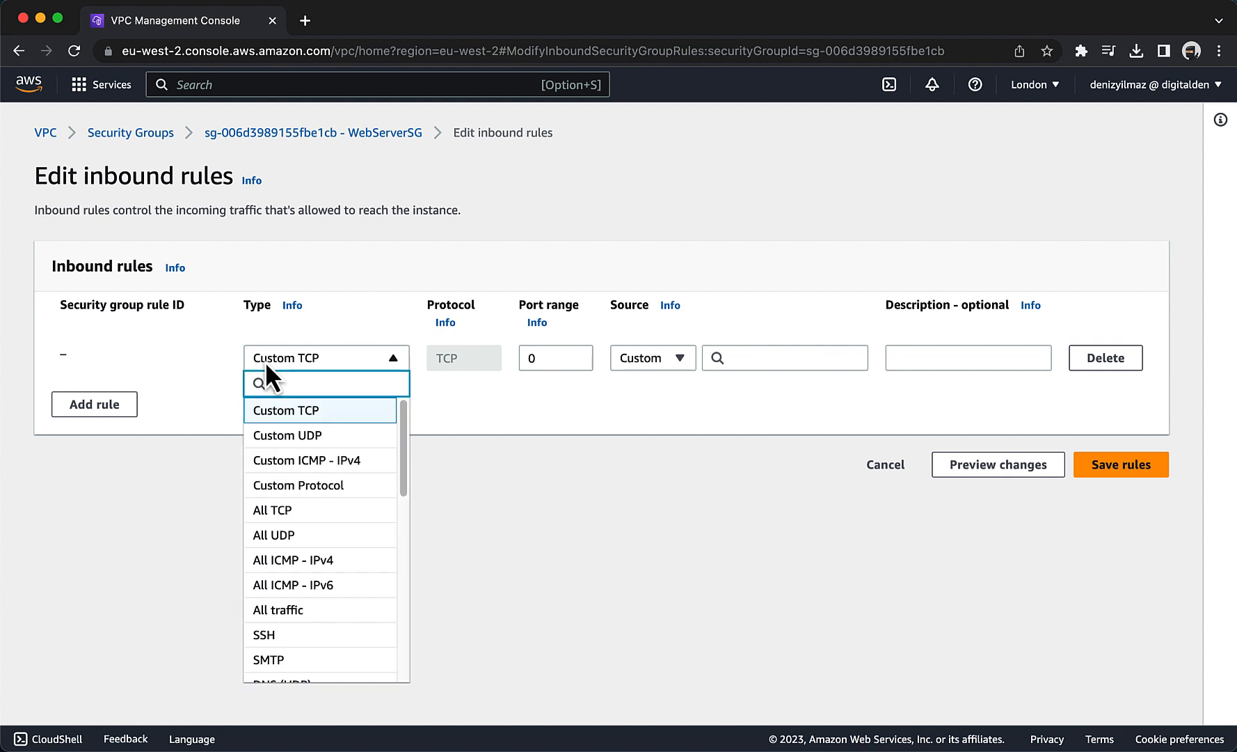
scroll(299, 530, "down", 2)
left_click(296, 600)
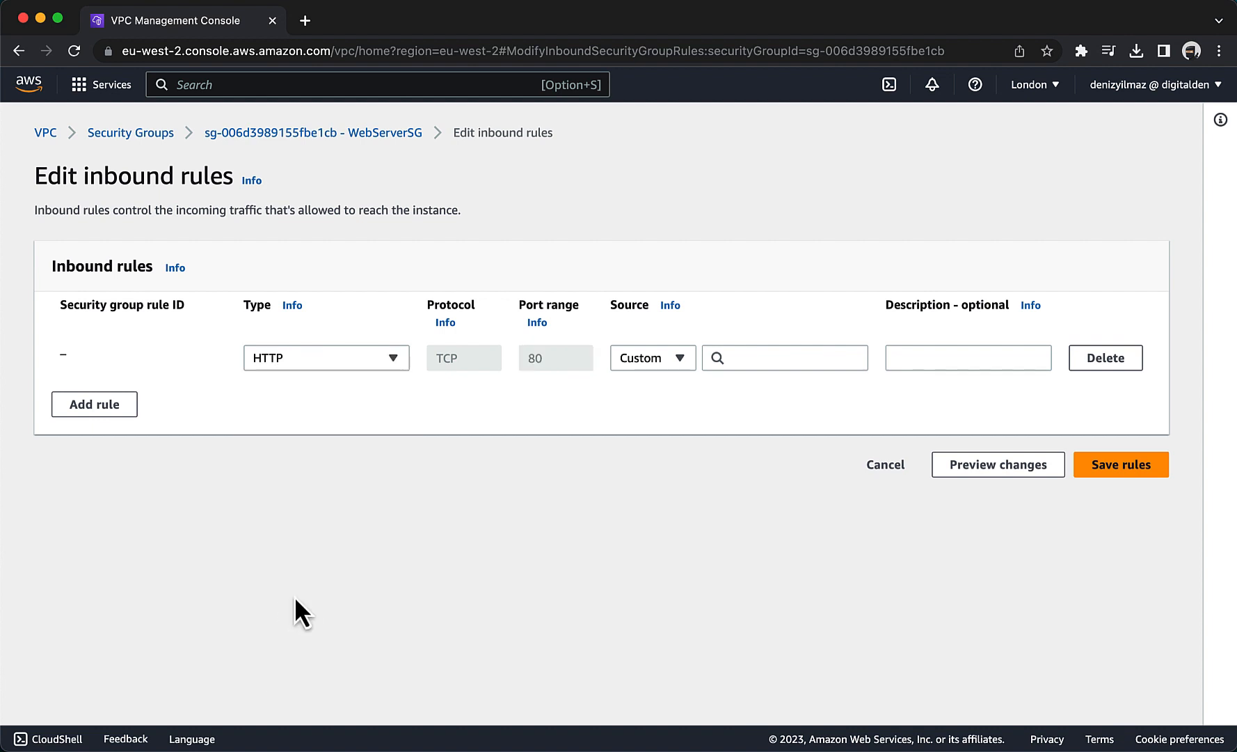
left_click(649, 360)
left_click(650, 413)
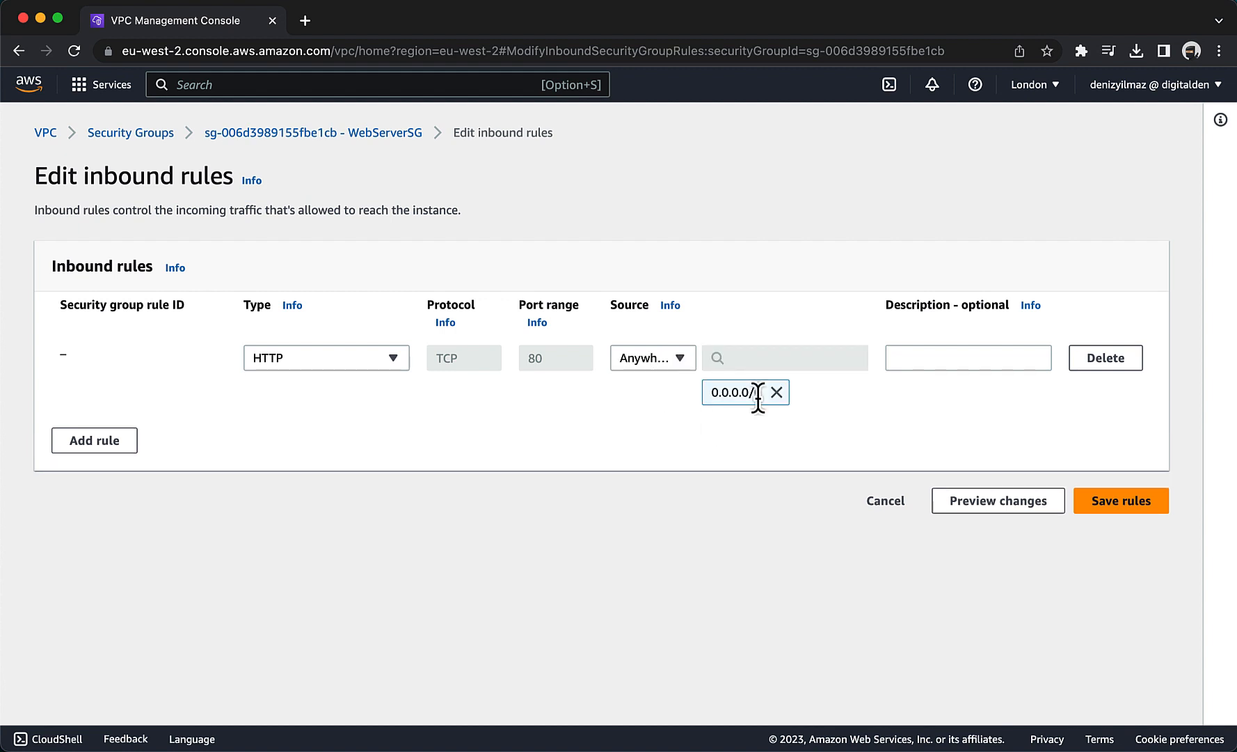
Give the HTTP rule the description Allow web access and save the inbound rules.
left_click(913, 357)
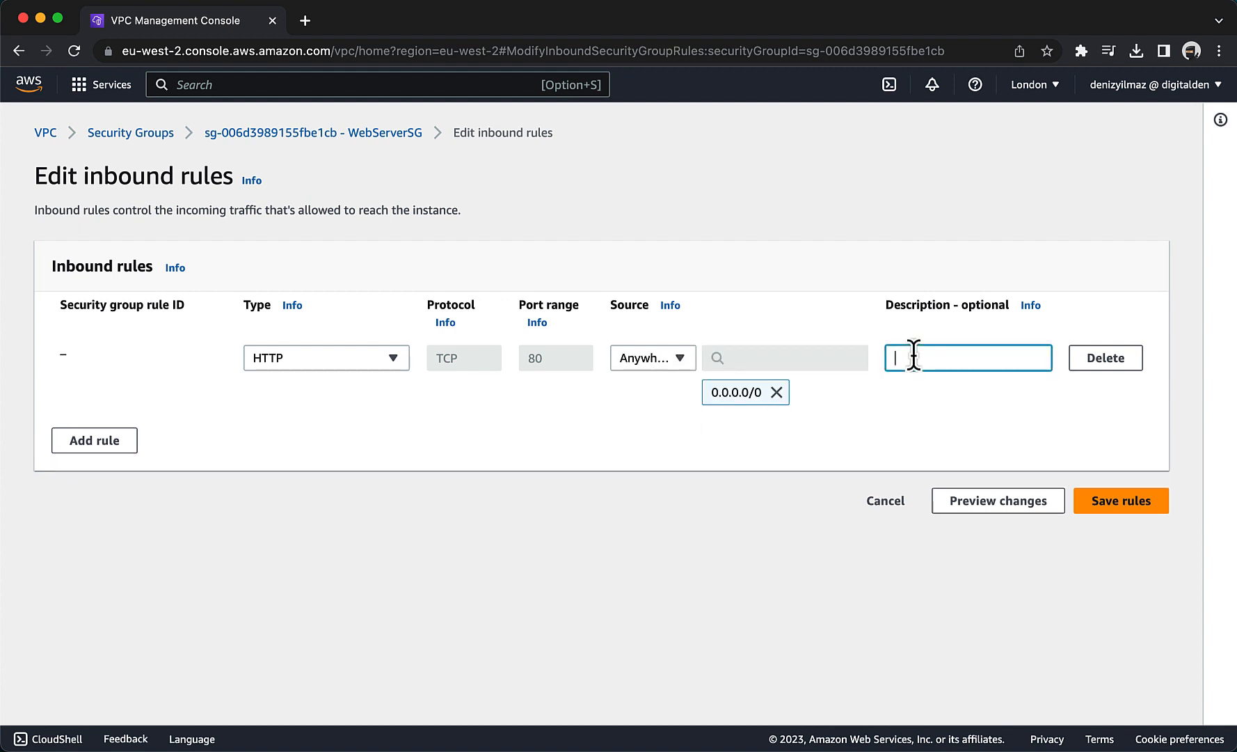
type("Allow web access")
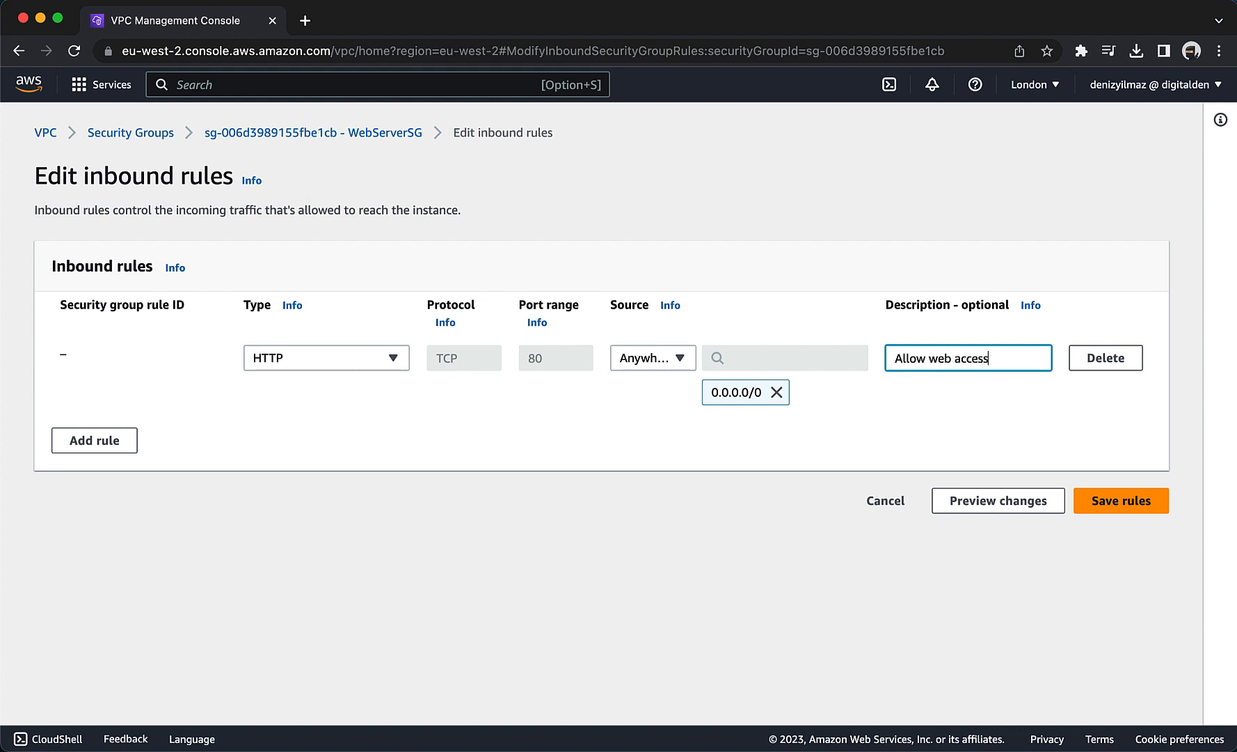
left_click(1112, 501)
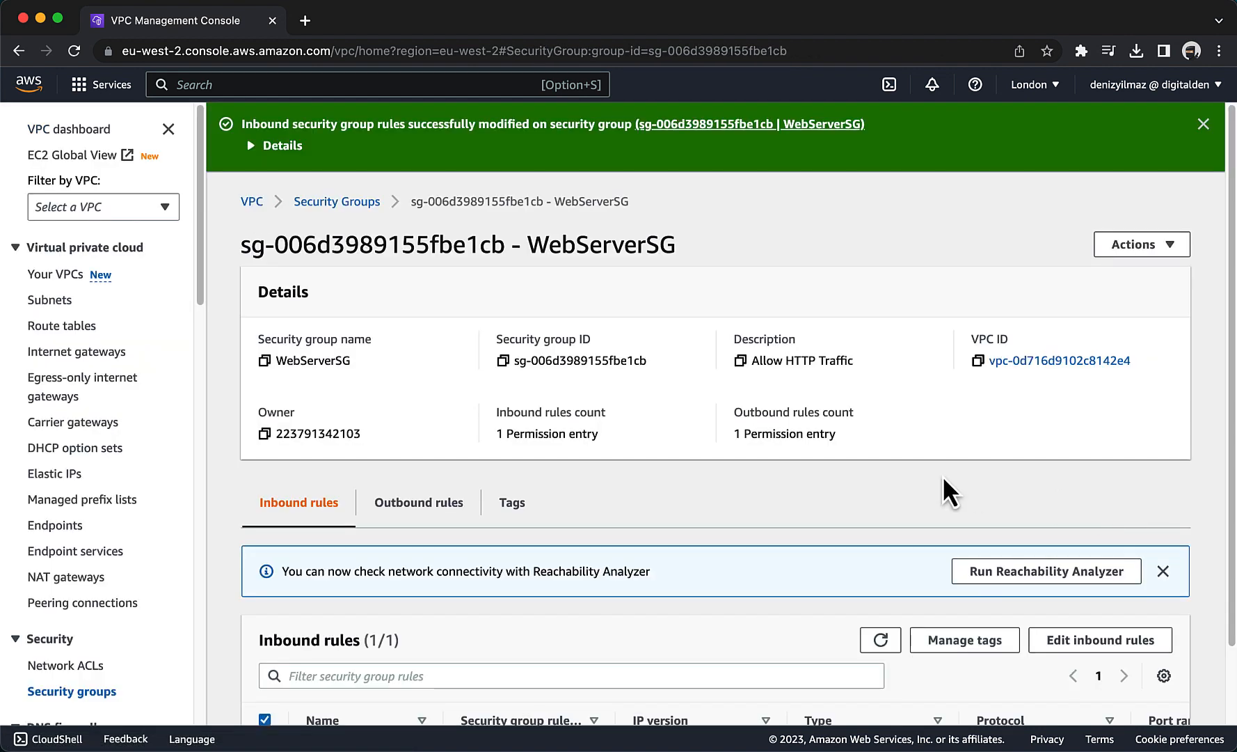
scroll(942, 476, "down", 2)
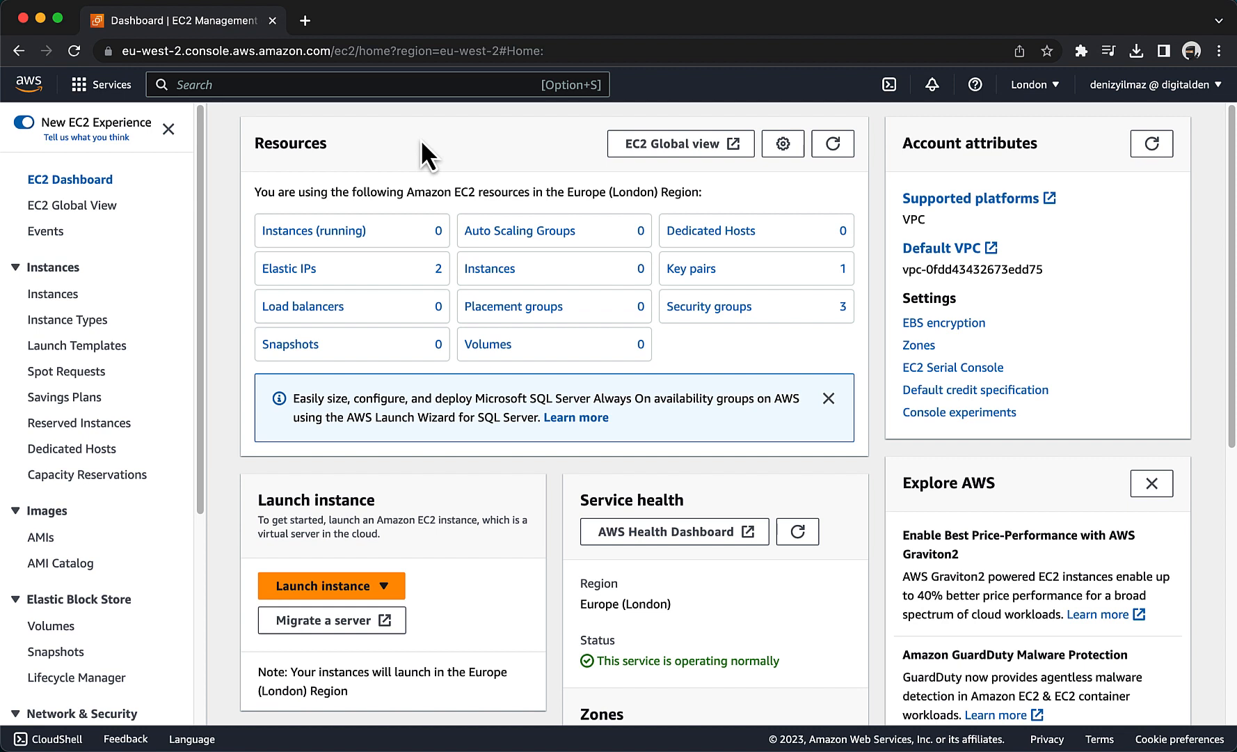
Start launching a new instance from the EC2 dashboard and name it WebServer.
left_click(371, 590)
left_click(356, 620)
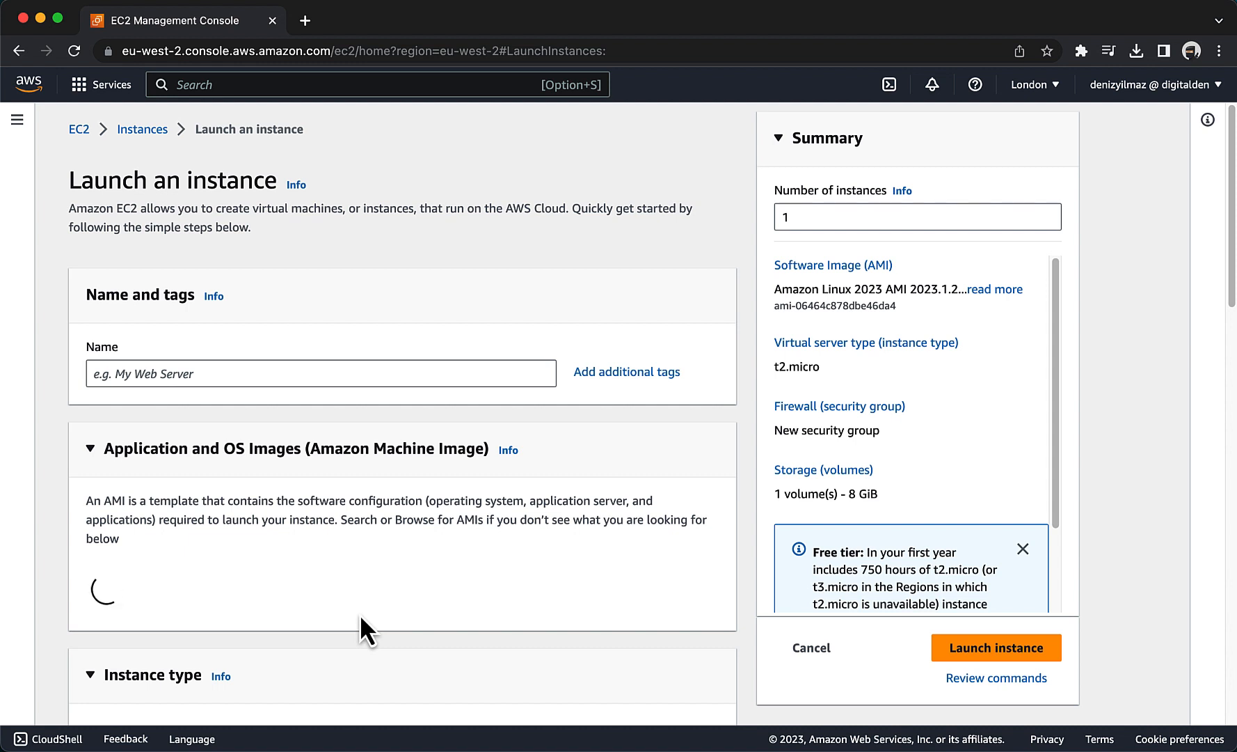
left_click(205, 374)
type("Web")
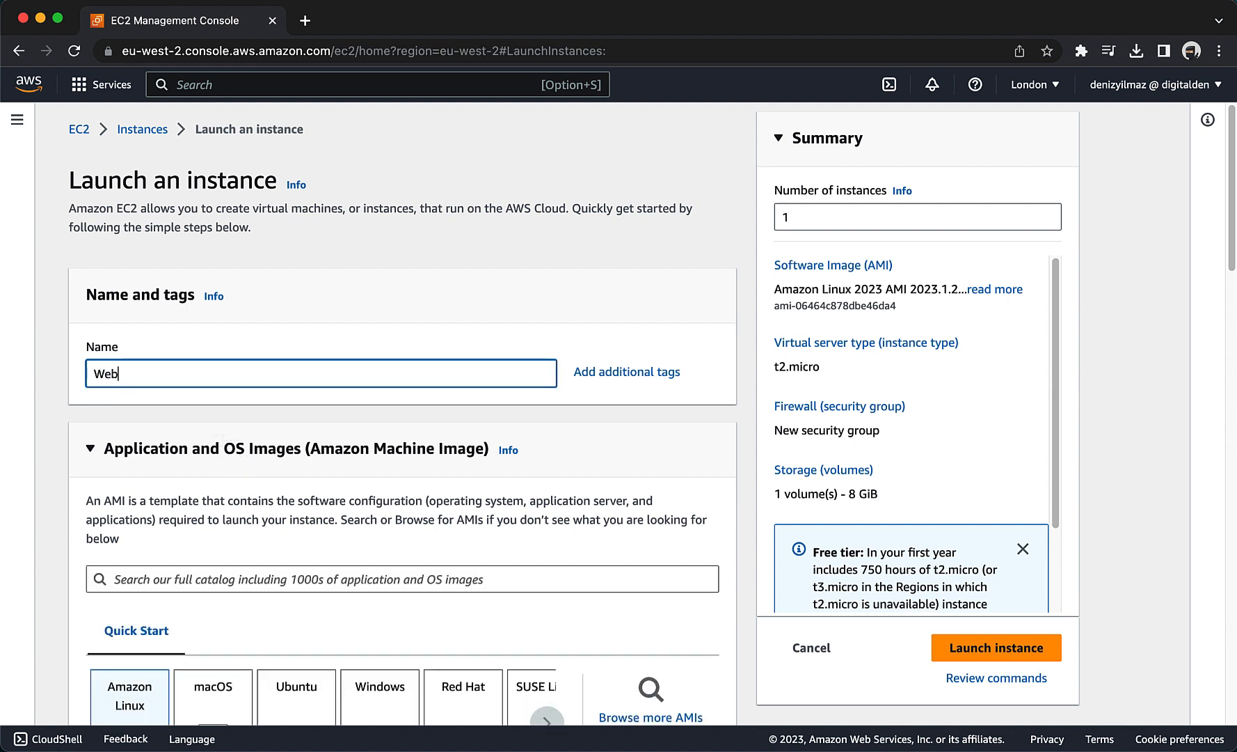
type("Server")
Review the instance's machine image and instance type, and choose to proceed without a key pair.
scroll(204, 339, "down", 5)
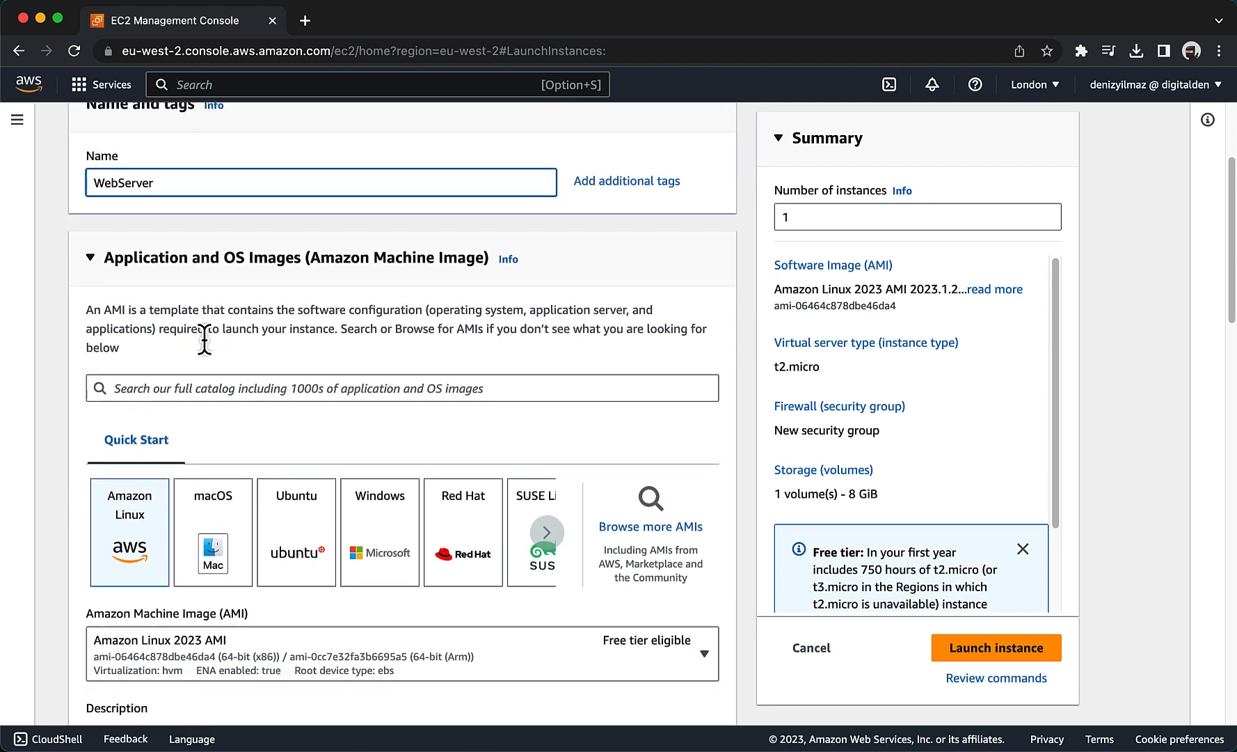
scroll(204, 340, "down", 1)
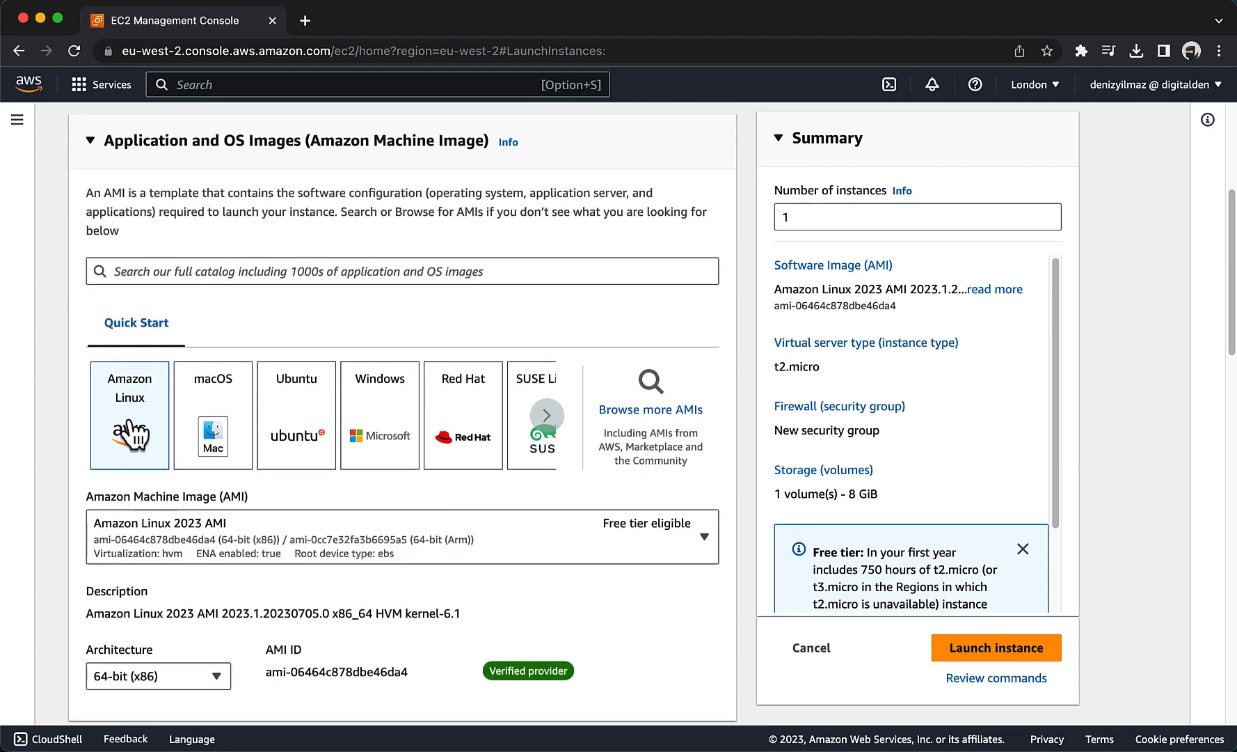
scroll(130, 426, "down", 2)
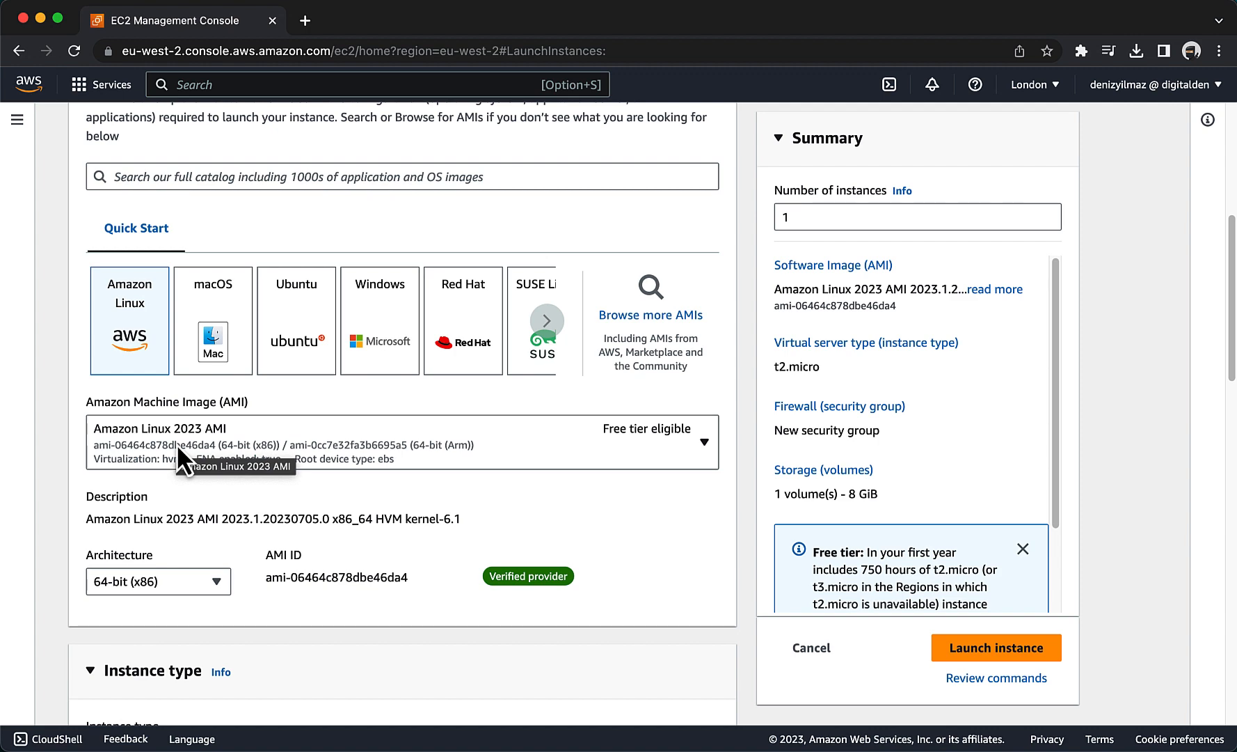
scroll(176, 444, "down", 2)
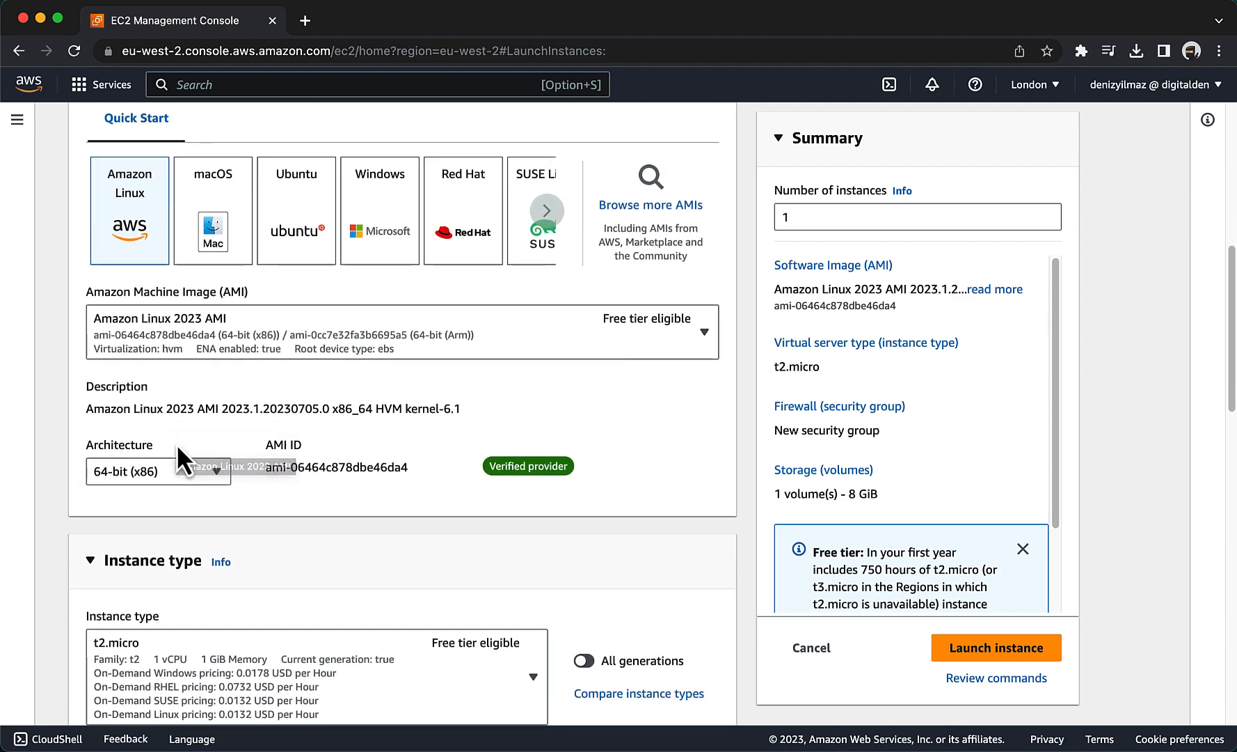
scroll(176, 444, "down", 4)
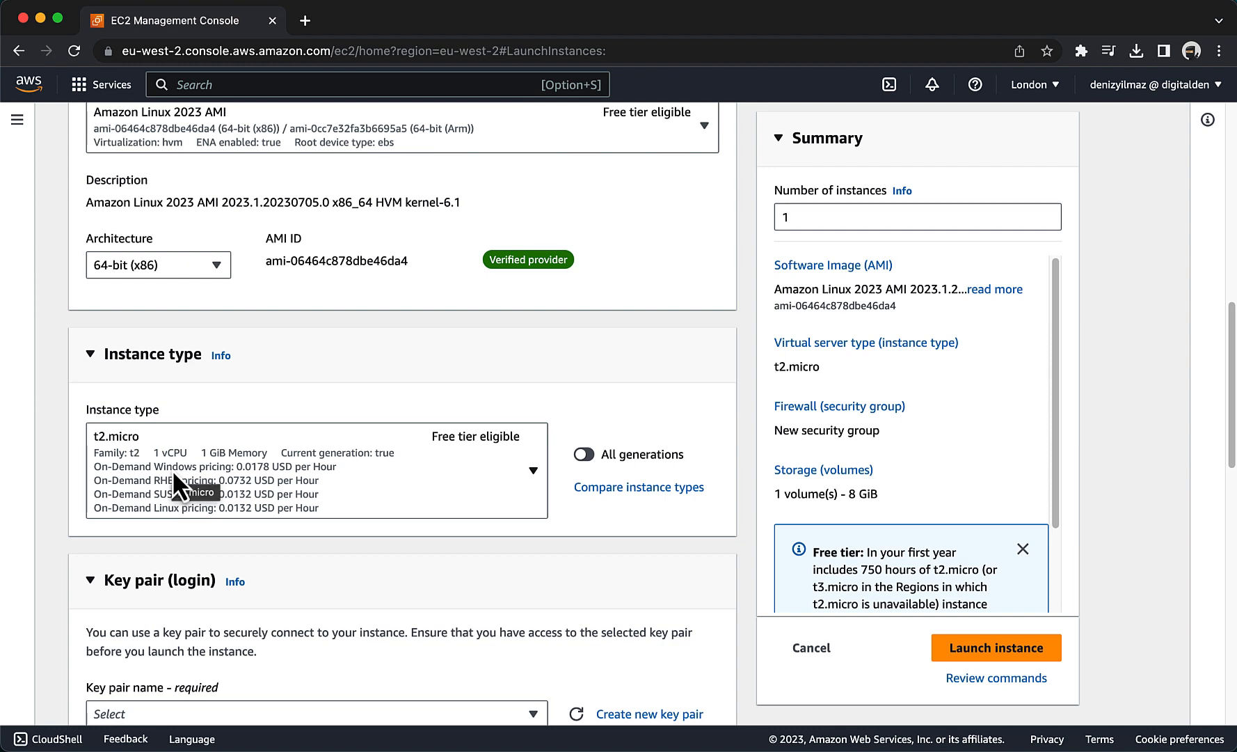
scroll(172, 469, "down", 4)
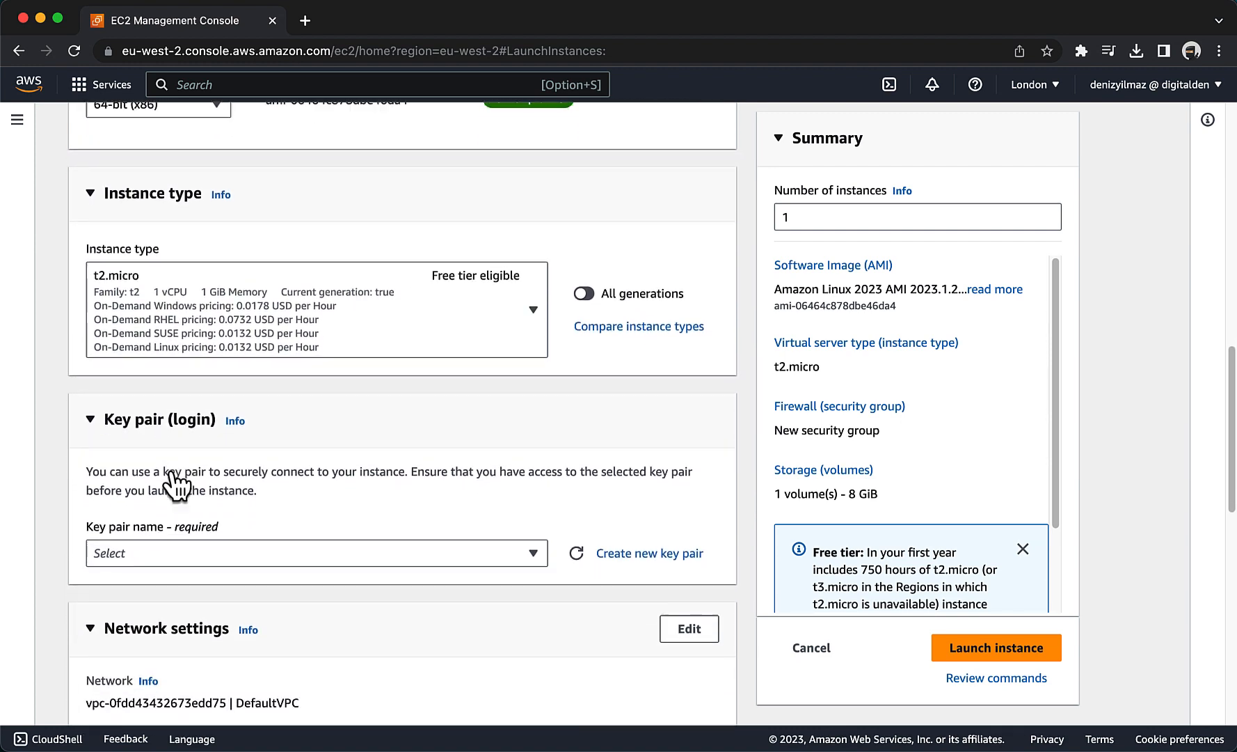
left_click(181, 490)
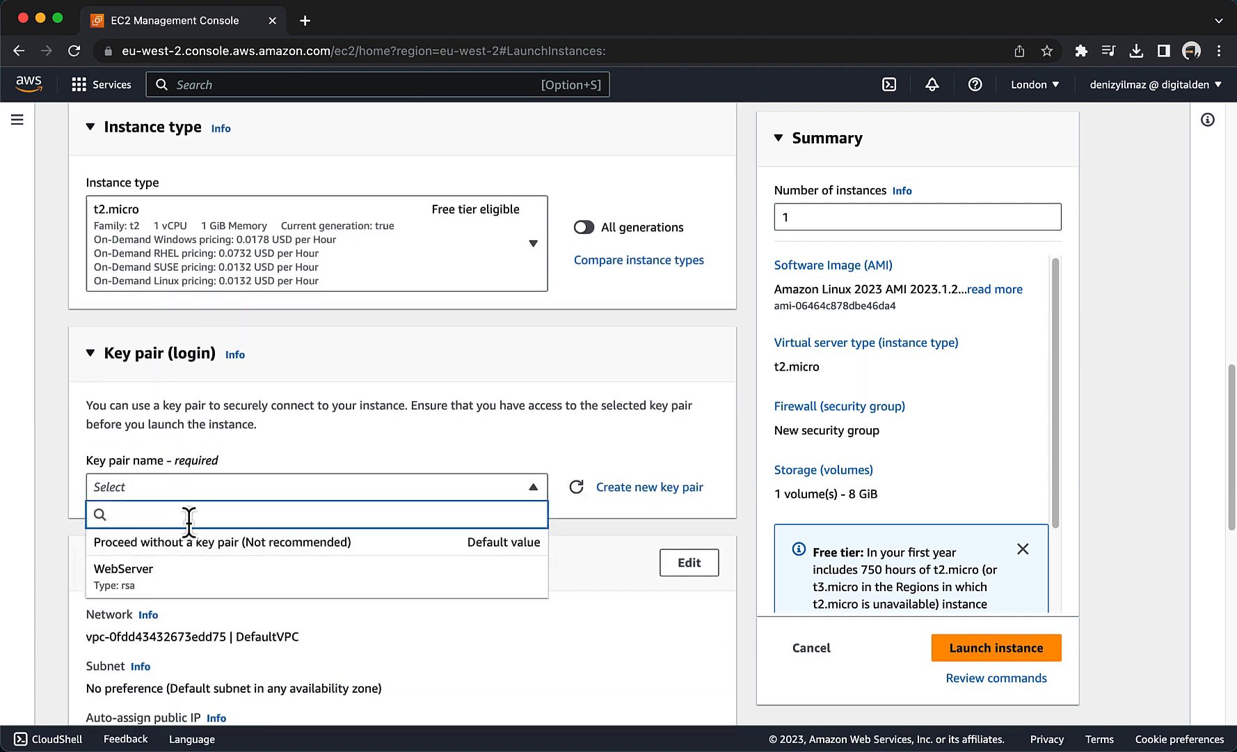
left_click(197, 550)
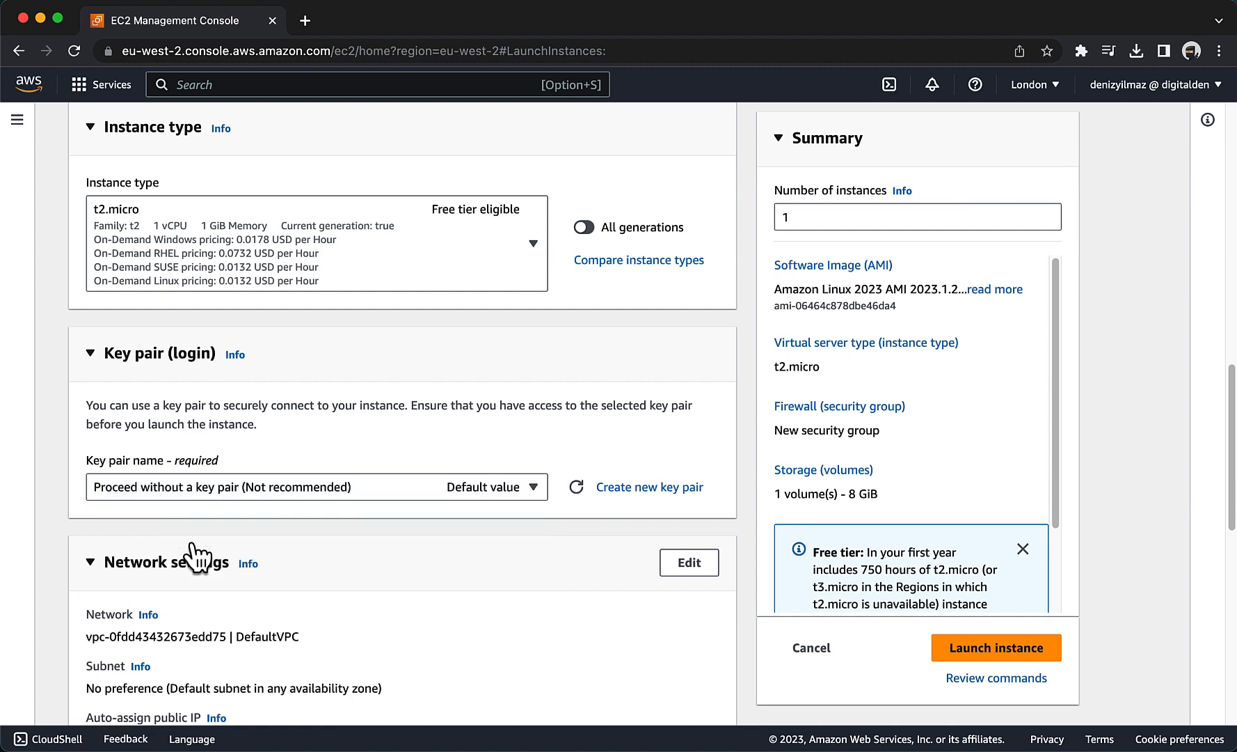
Edit the instance's network settings to use the WebServer VPC (10.0.0.0/16).
scroll(199, 553, "down", 5)
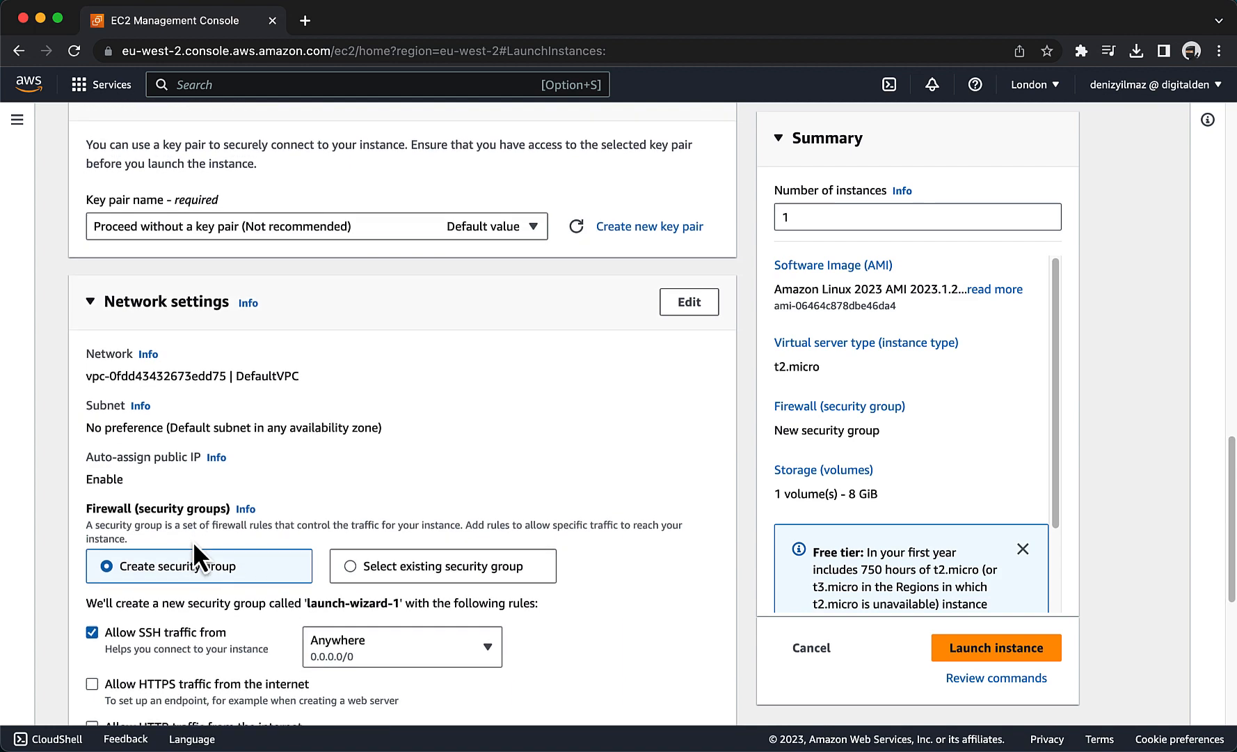
scroll(192, 540, "down", 1)
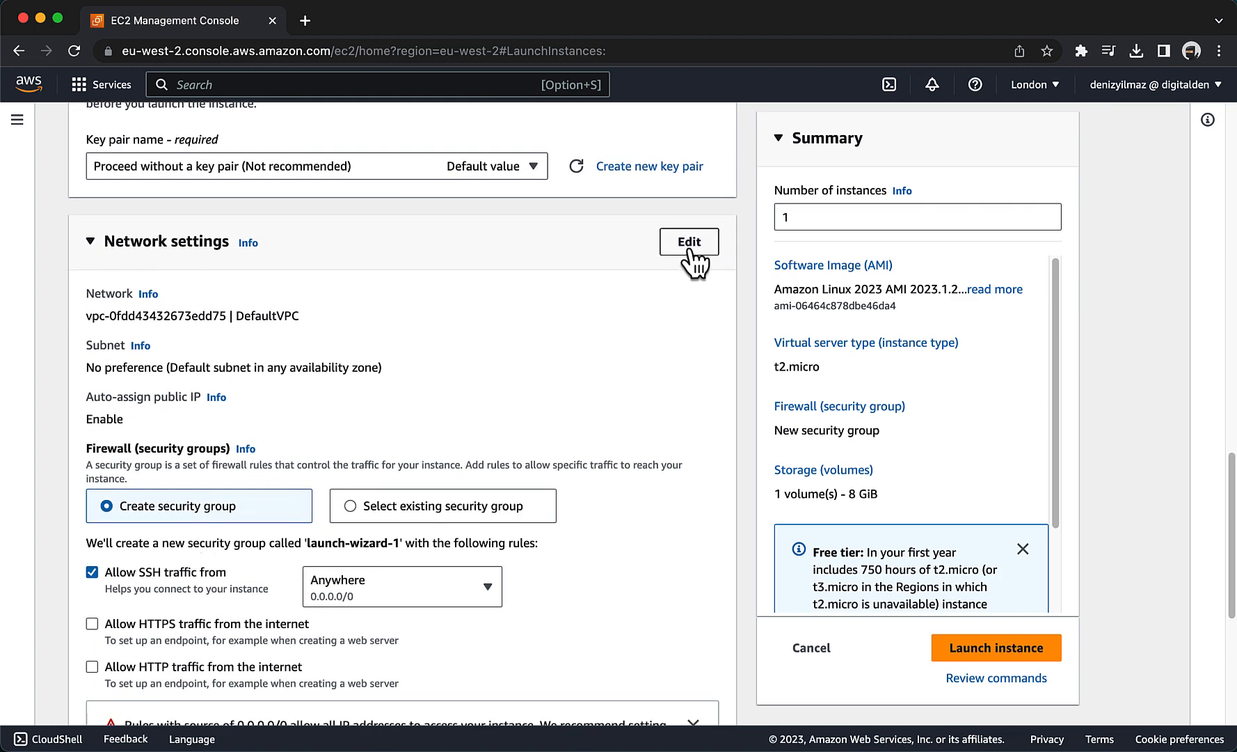
left_click(689, 254)
left_click(308, 318)
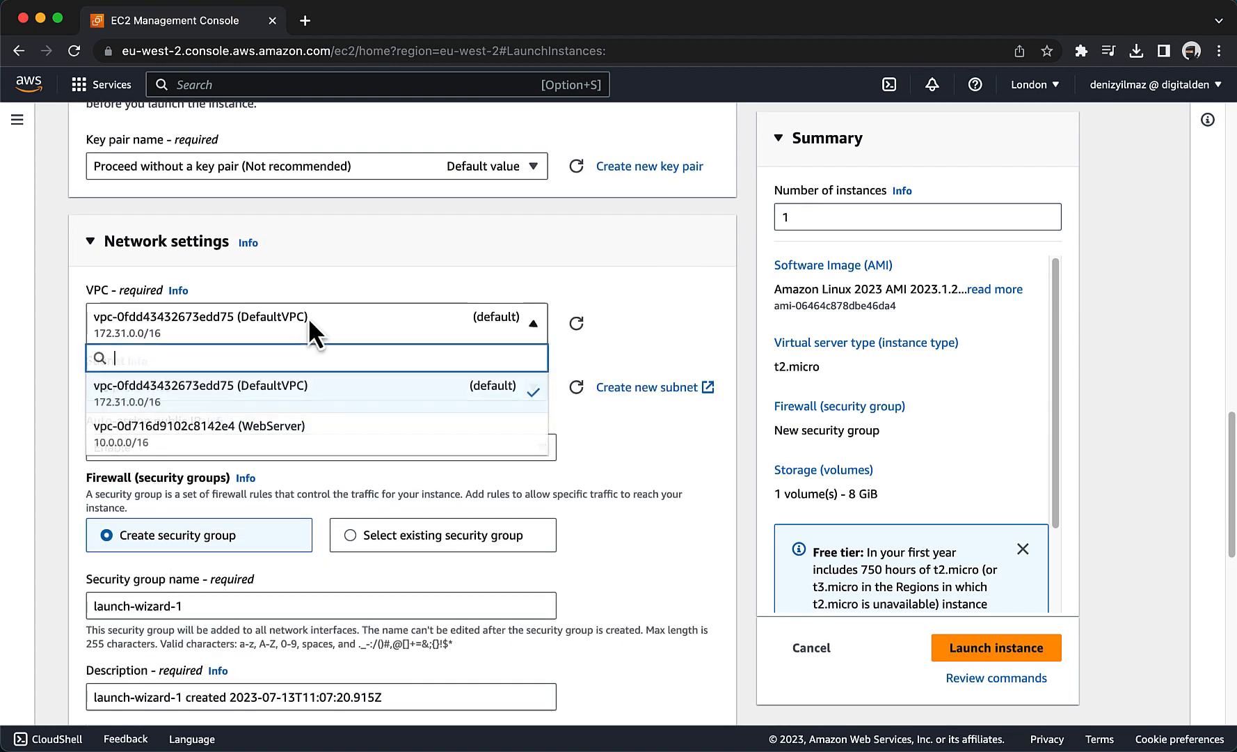
left_click(305, 435)
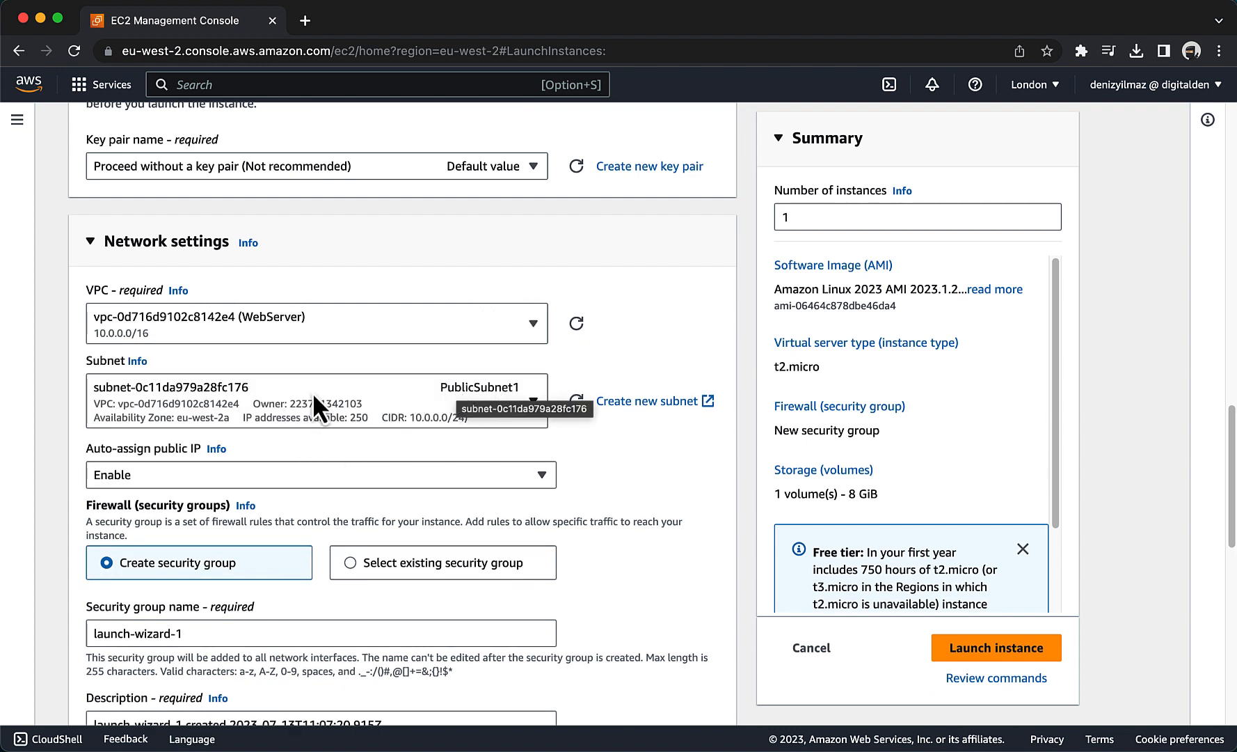
Use an existing security group for the instance's firewall and select WebServerSG.
scroll(314, 395, "down", 2)
scroll(314, 395, "down", 2)
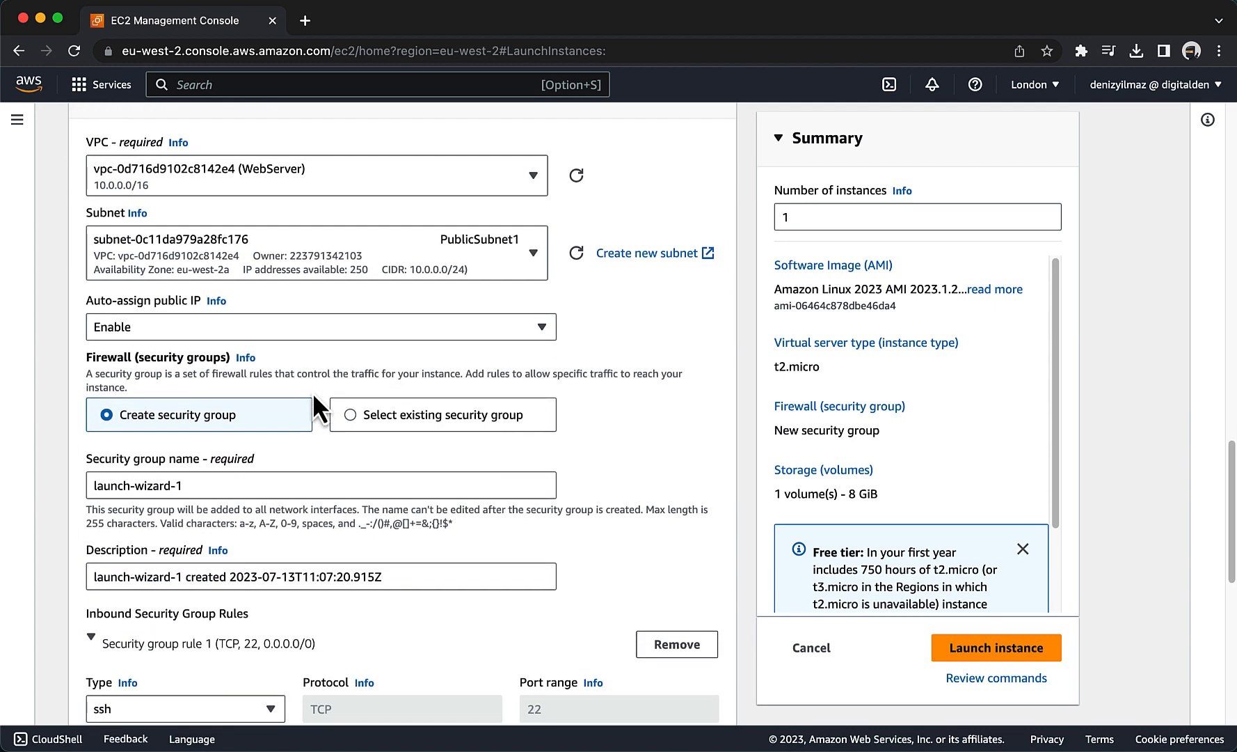
left_click(351, 415)
scroll(212, 417, "down", 1)
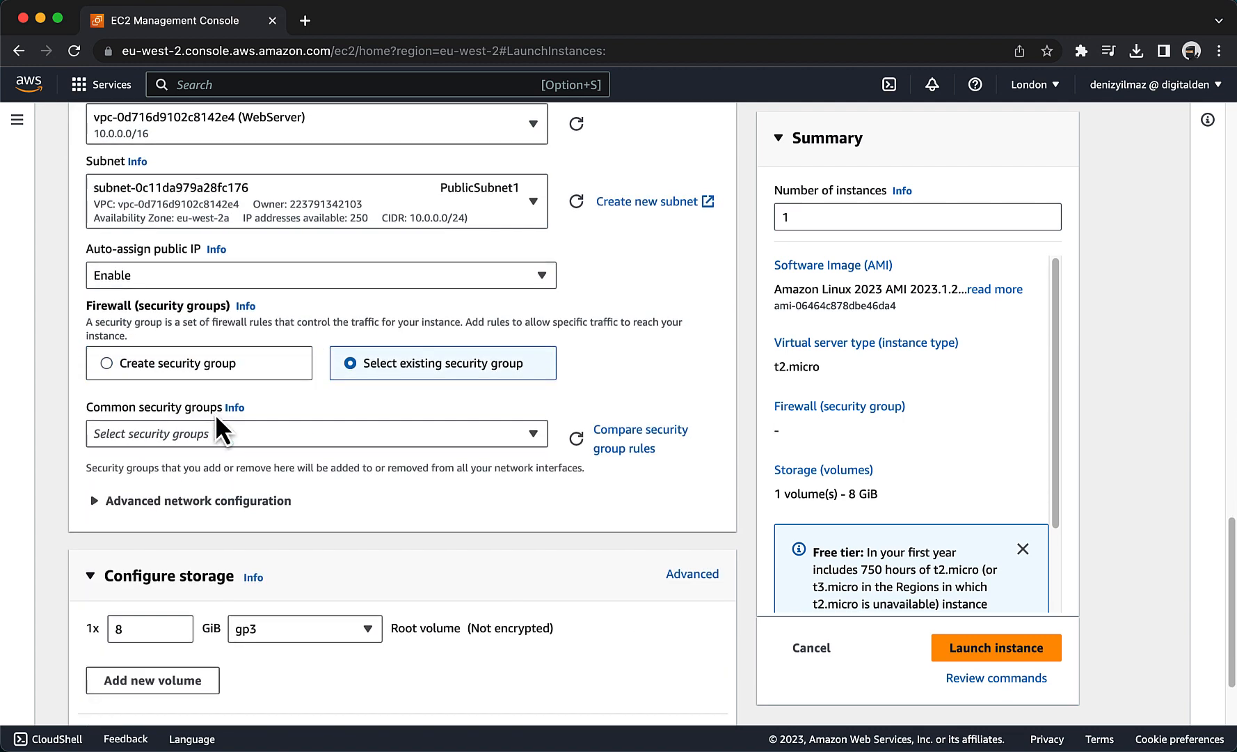
left_click(206, 438)
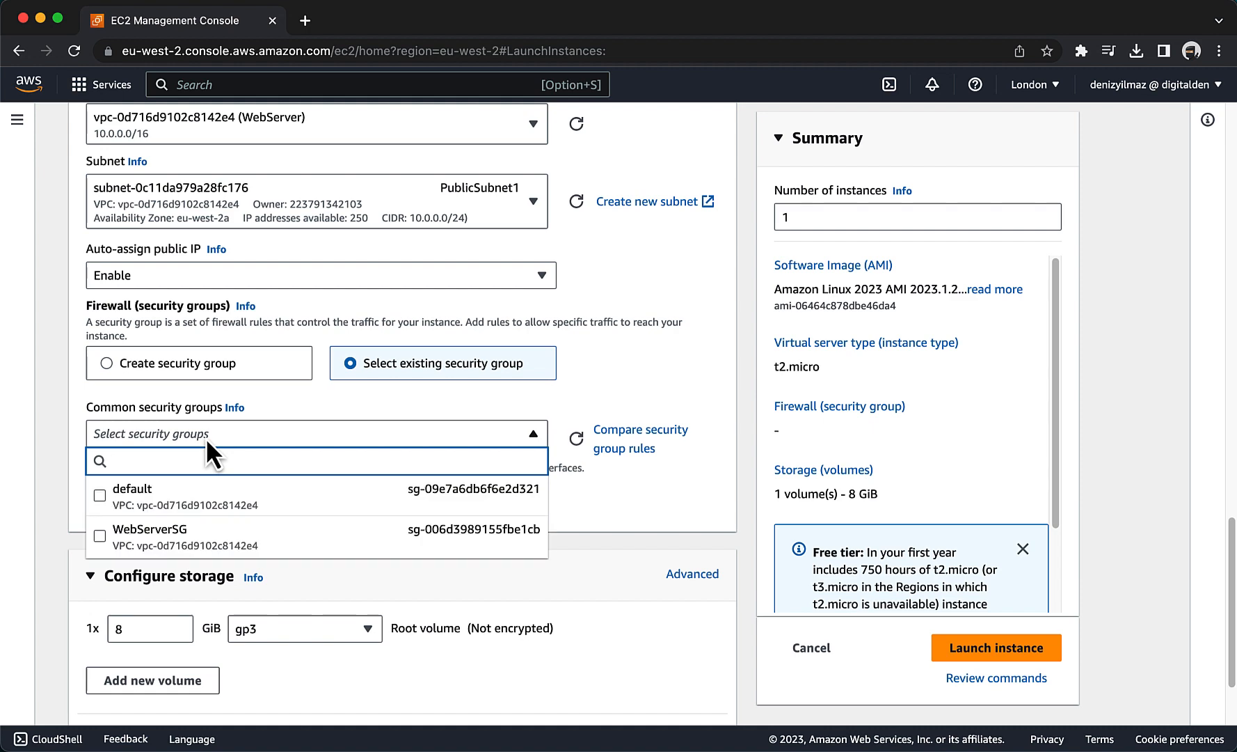
left_click(157, 546)
Add a bash user data script that updates yum, installs, starts and enables httpd, and writes "Hello World from $(hostname -f)" to /var/www/html/index.html; launch the instance.
scroll(299, 553, "down", 2)
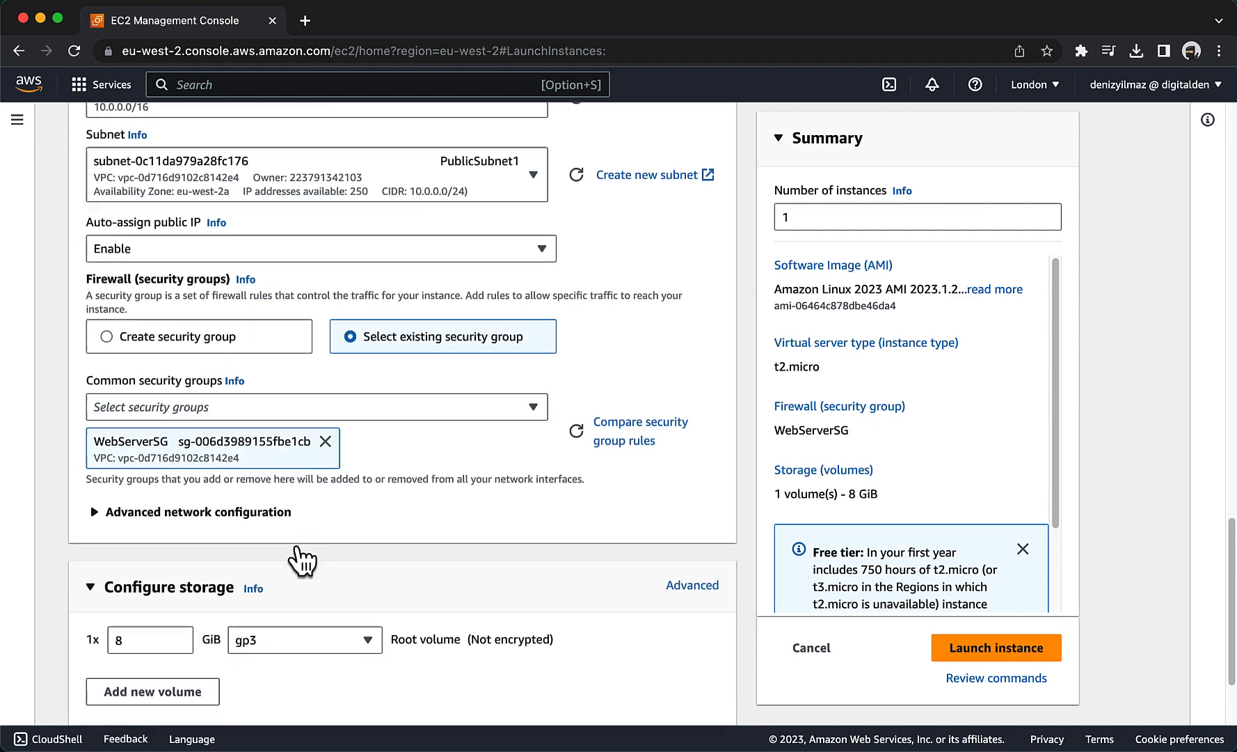
scroll(300, 554, "down", 1)
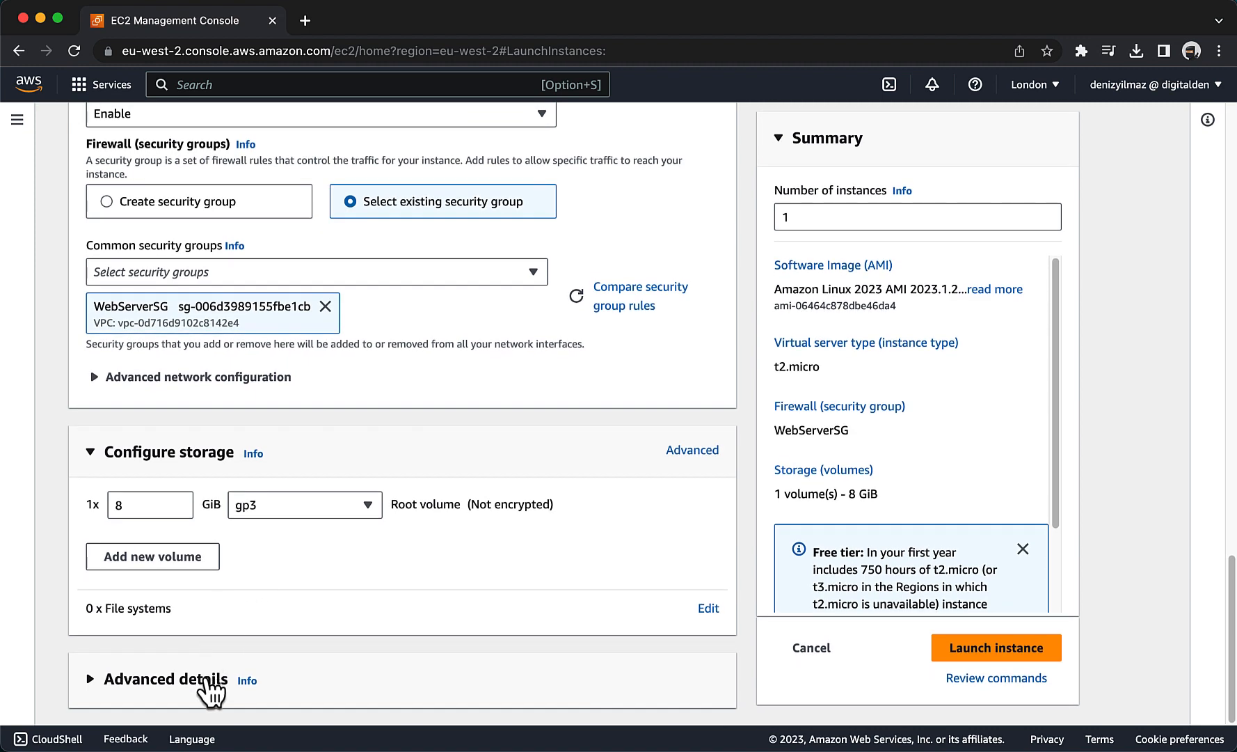
left_click(209, 680)
scroll(208, 680, "down", 20)
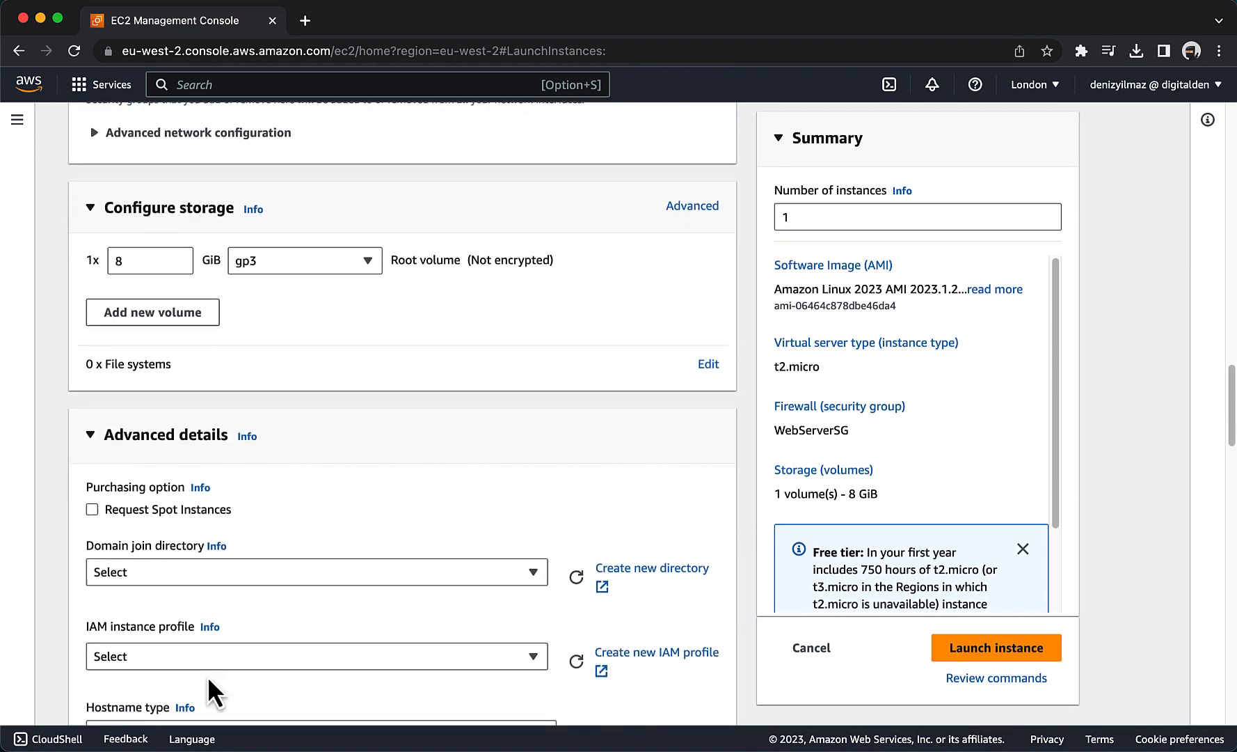
scroll(208, 676, "down", 10)
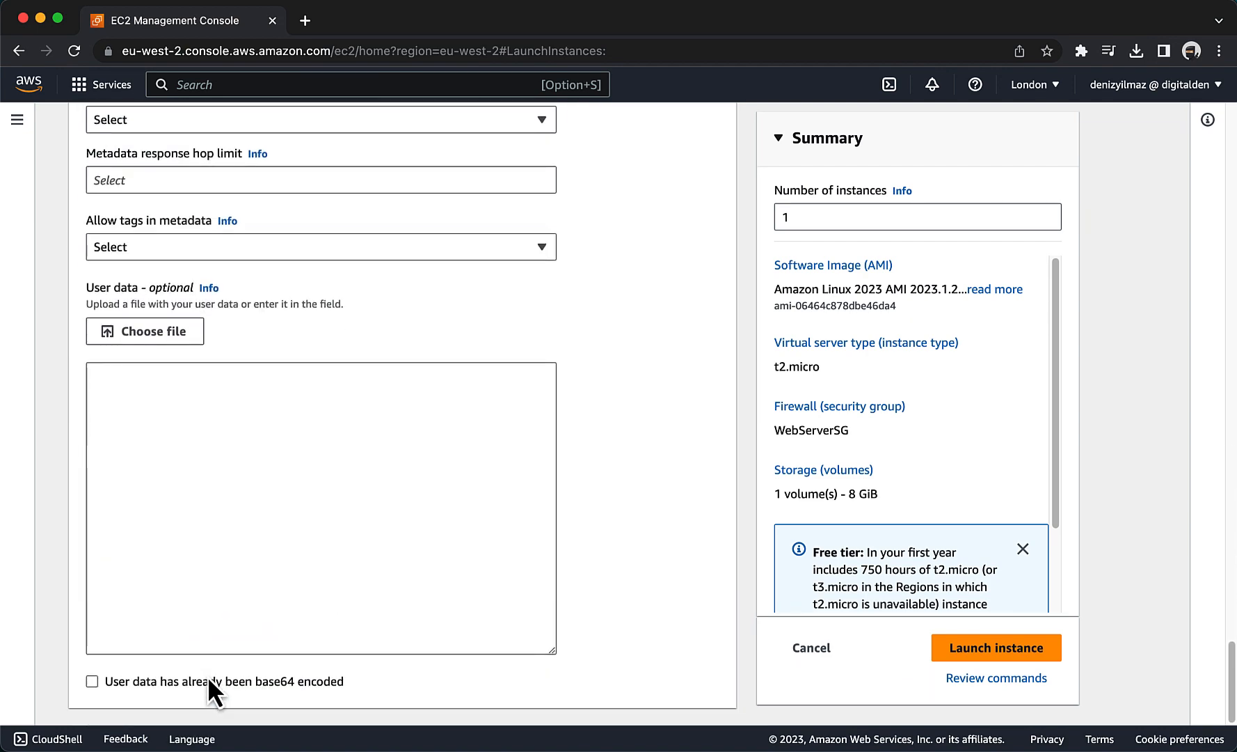
left_click(148, 478)
type("#!/bin/bash yum update -y yum install -y httpd.x86_64 systemctl start httpd.service systemctl enable httpd.service echo \"Hello World from $(hostname -f)\" > /var/www/html/index.html")
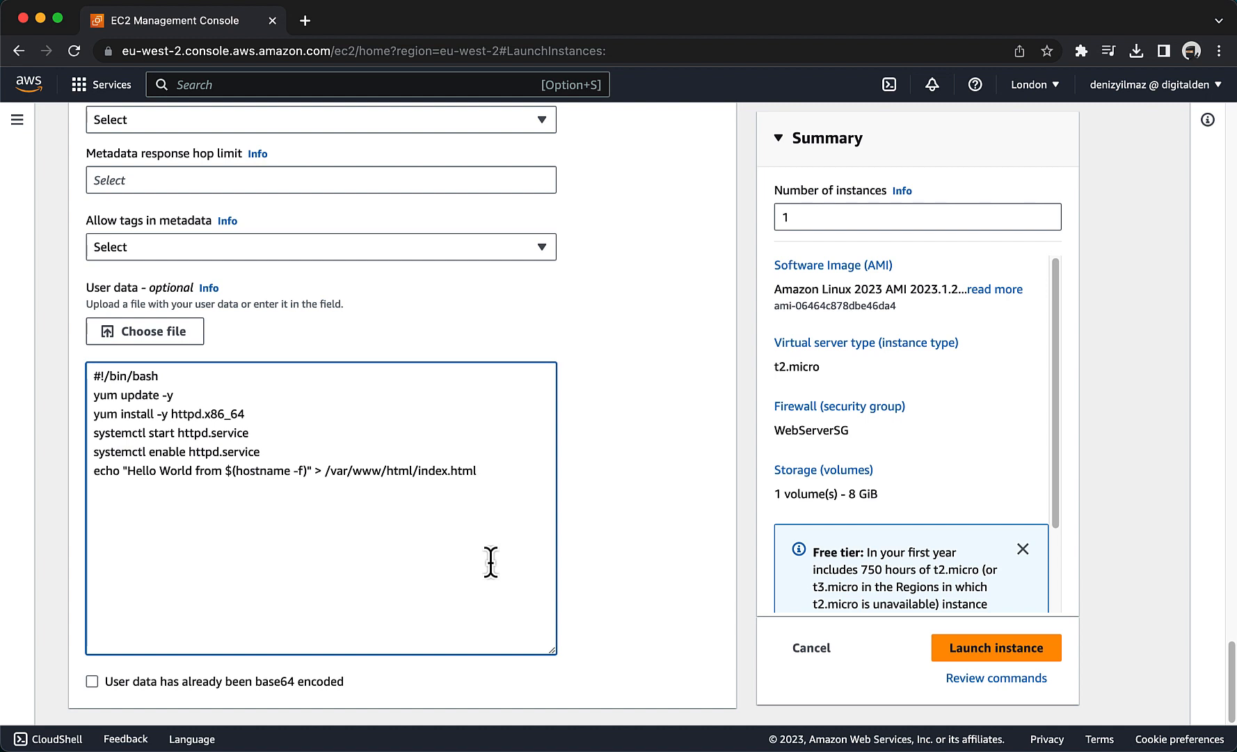
left_click(988, 652)
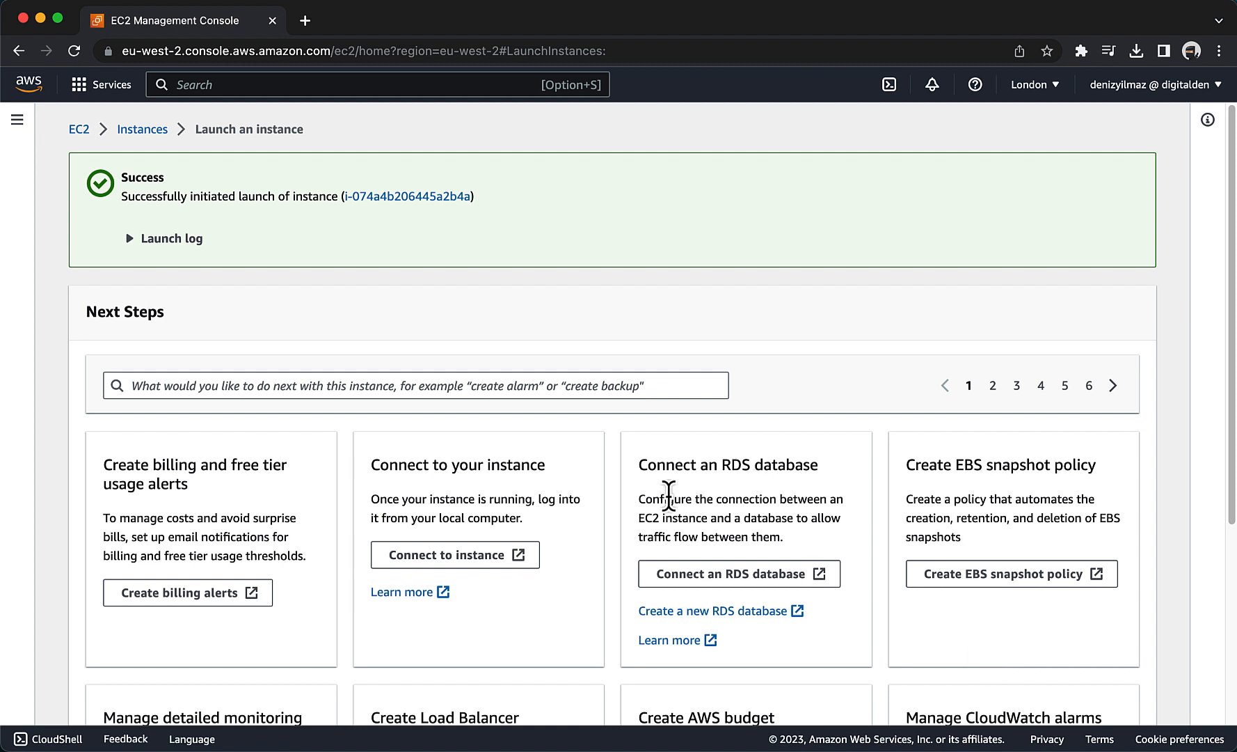
Open the launched instance in the instances list, refresh its status and widen the Status check column.
left_click(409, 197)
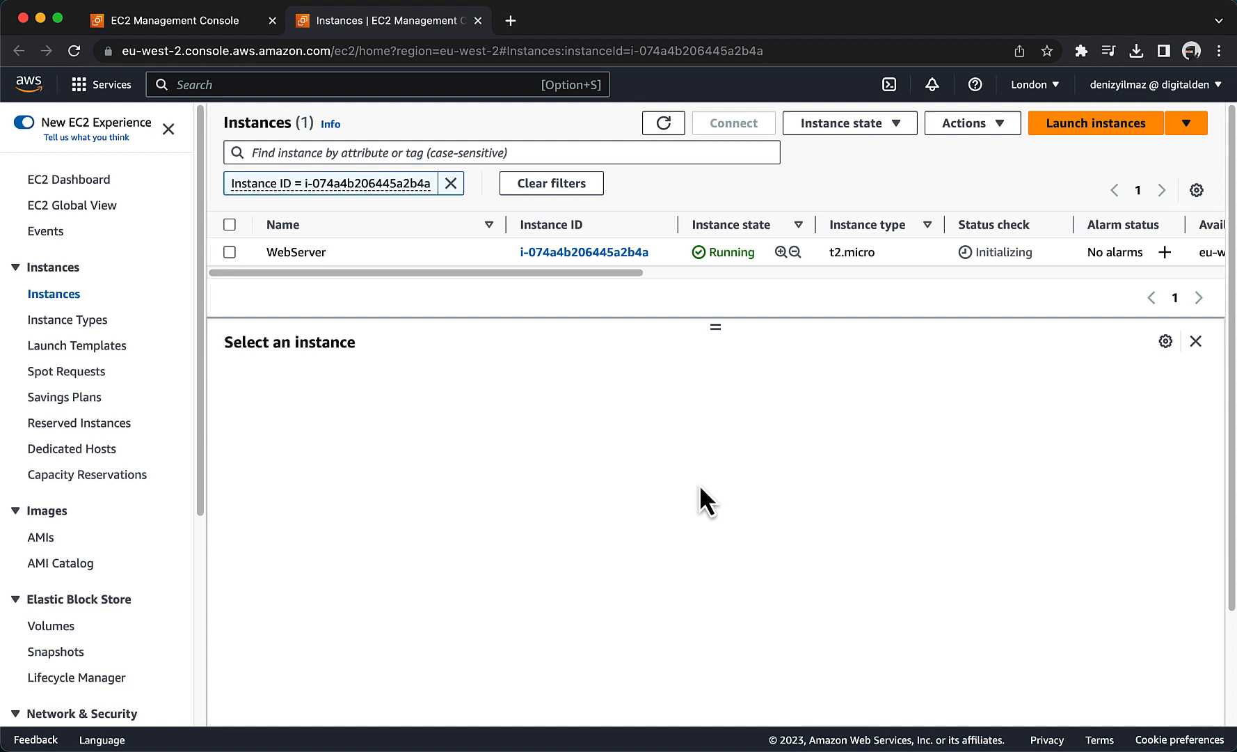
left_click(669, 134)
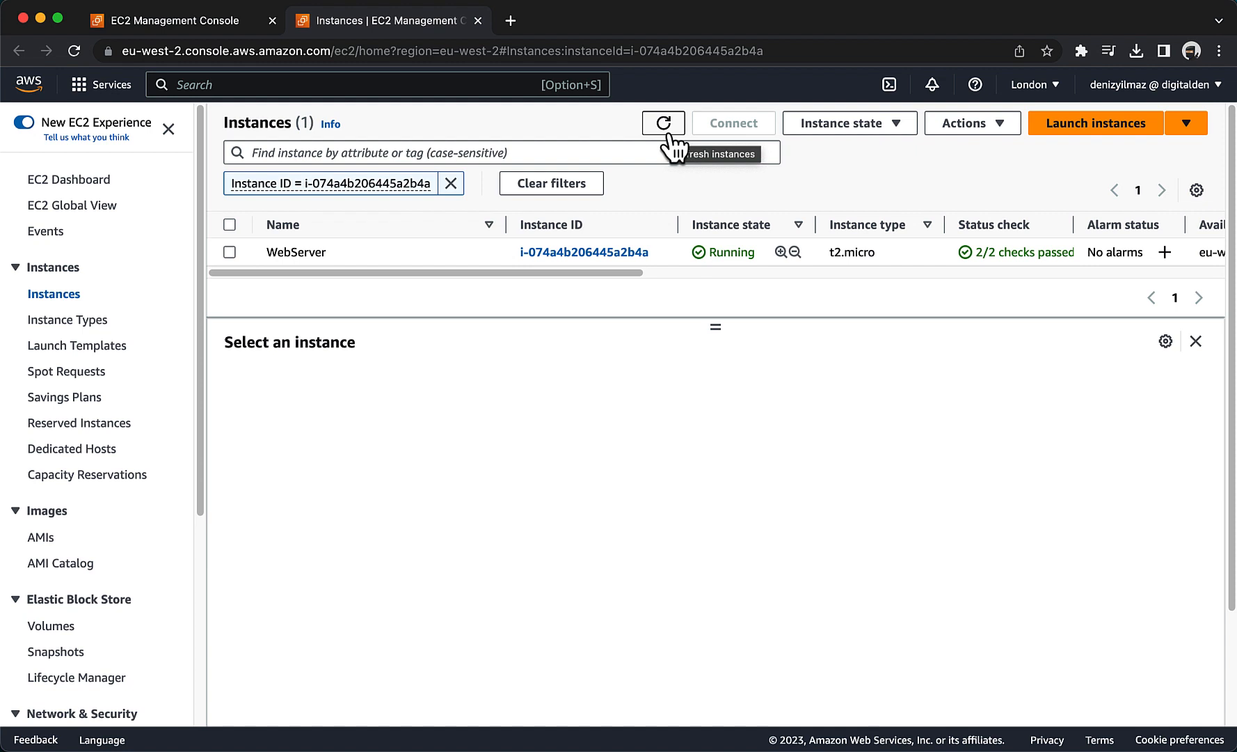
left_click_drag(616, 272, 706, 278)
left_click_drag(864, 240, 905, 236)
left_click_drag(667, 271, 404, 286)
Copy the WebServer instance's public IPv4 address and load it in the browser to test the web page.
left_click(229, 252)
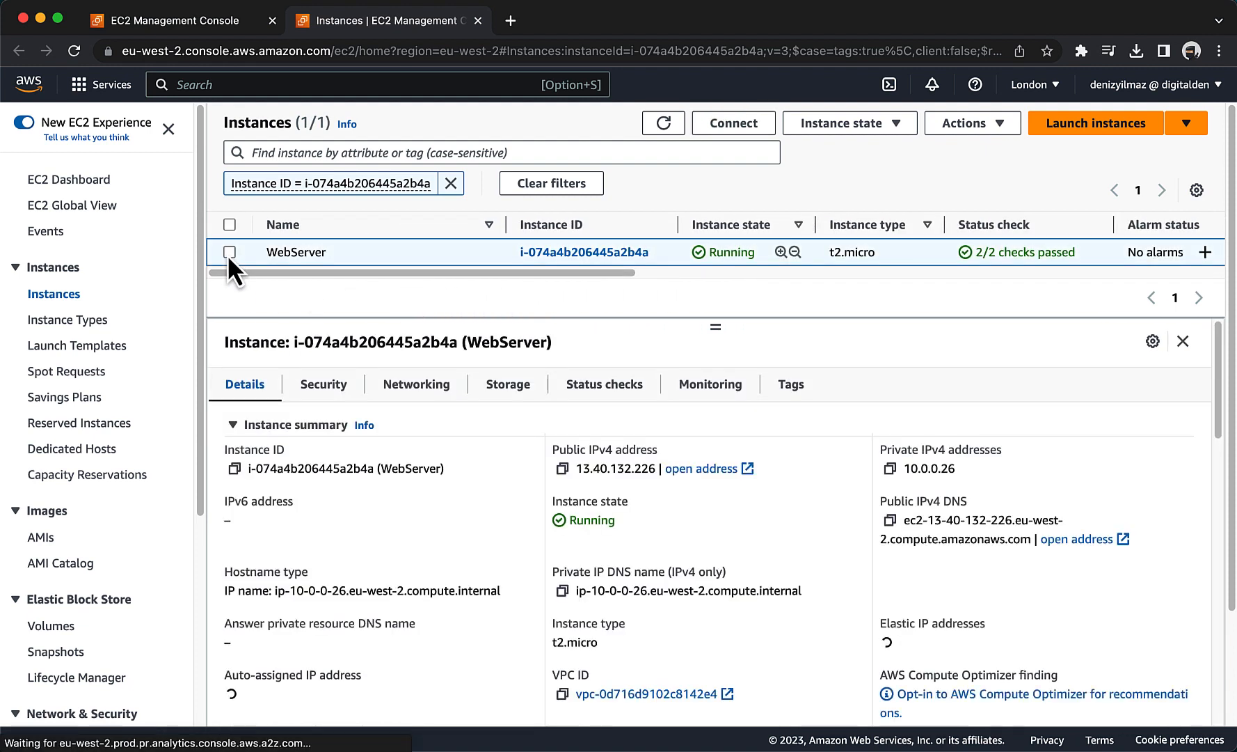
left_click(562, 468)
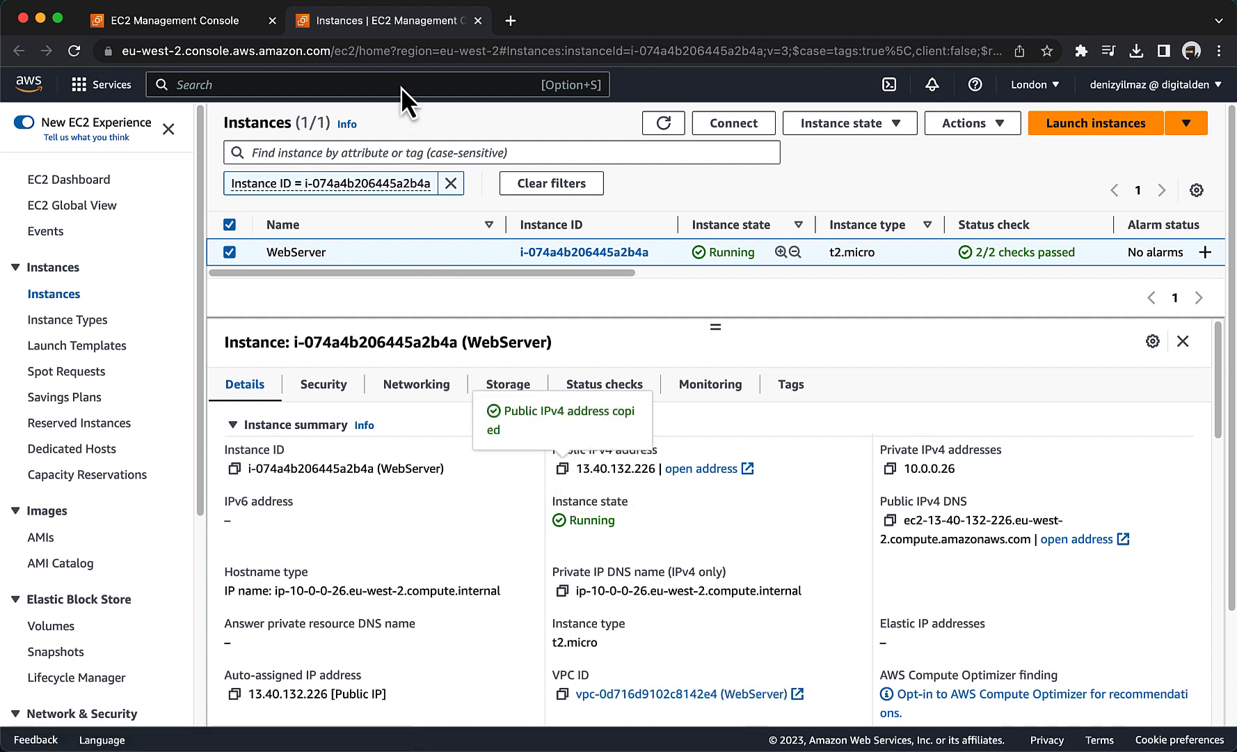
left_click(396, 52)
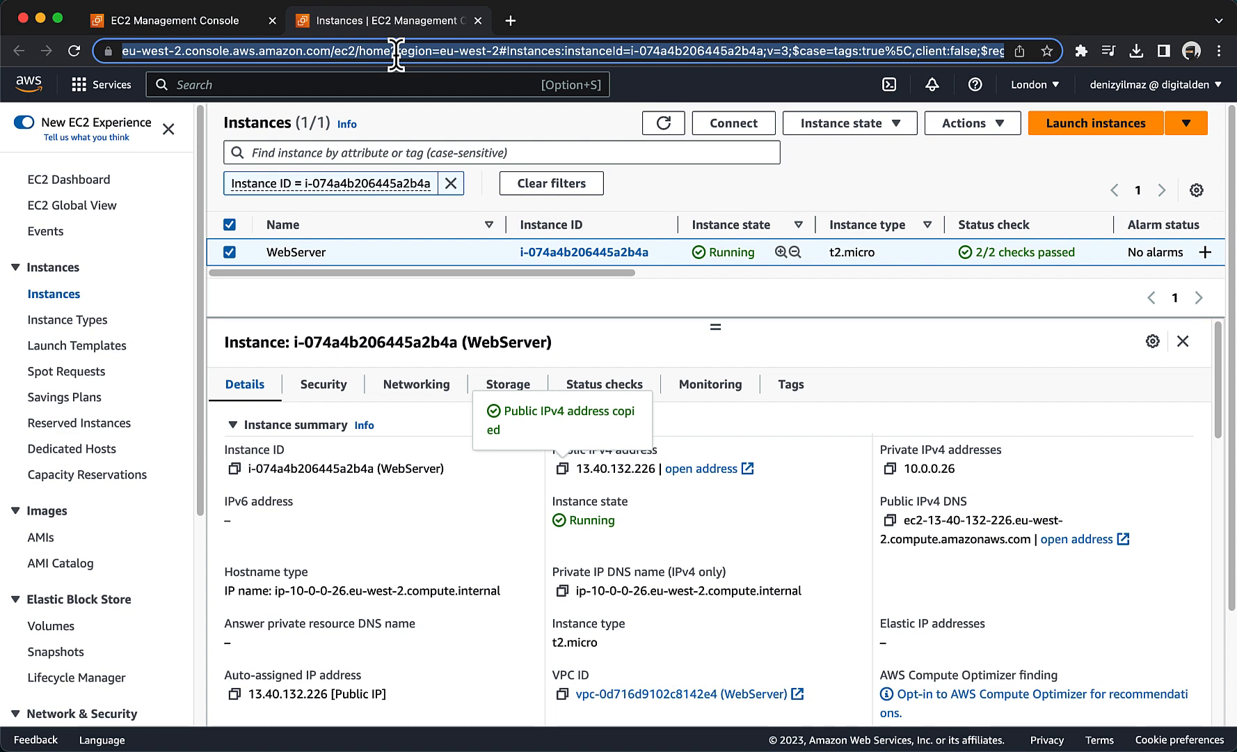
key("super+v")
key("Return")
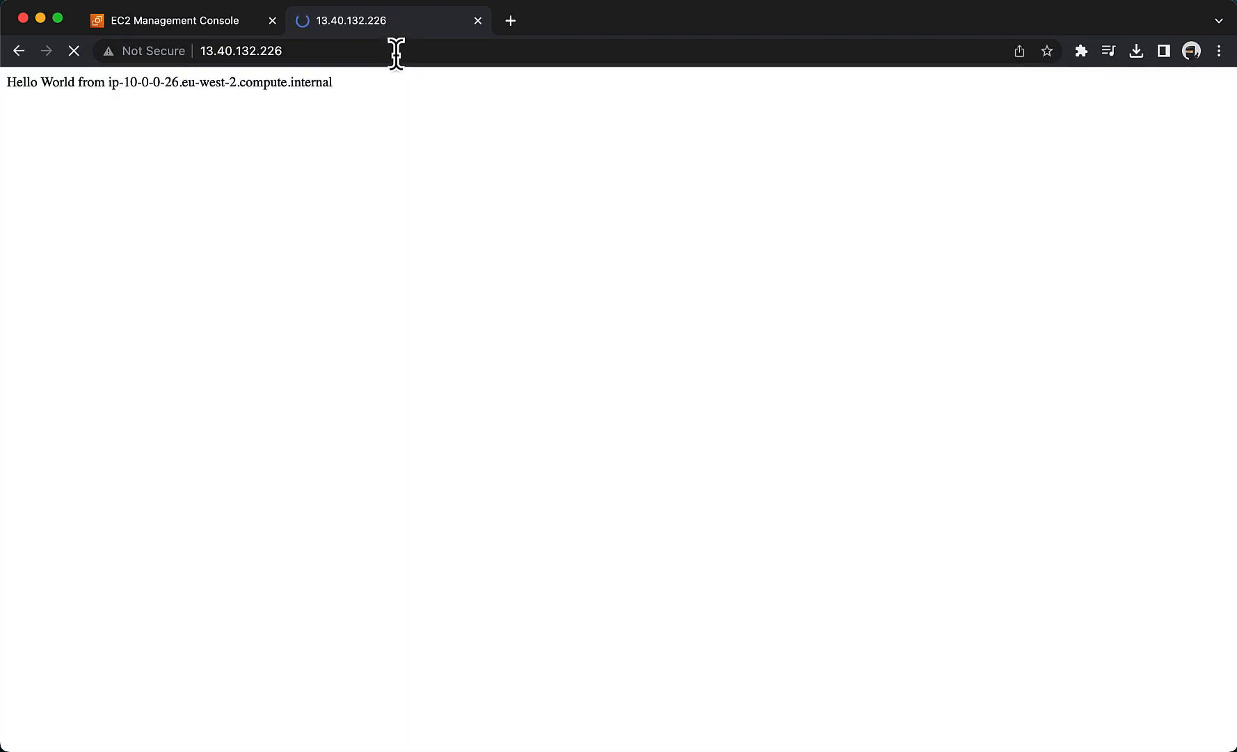